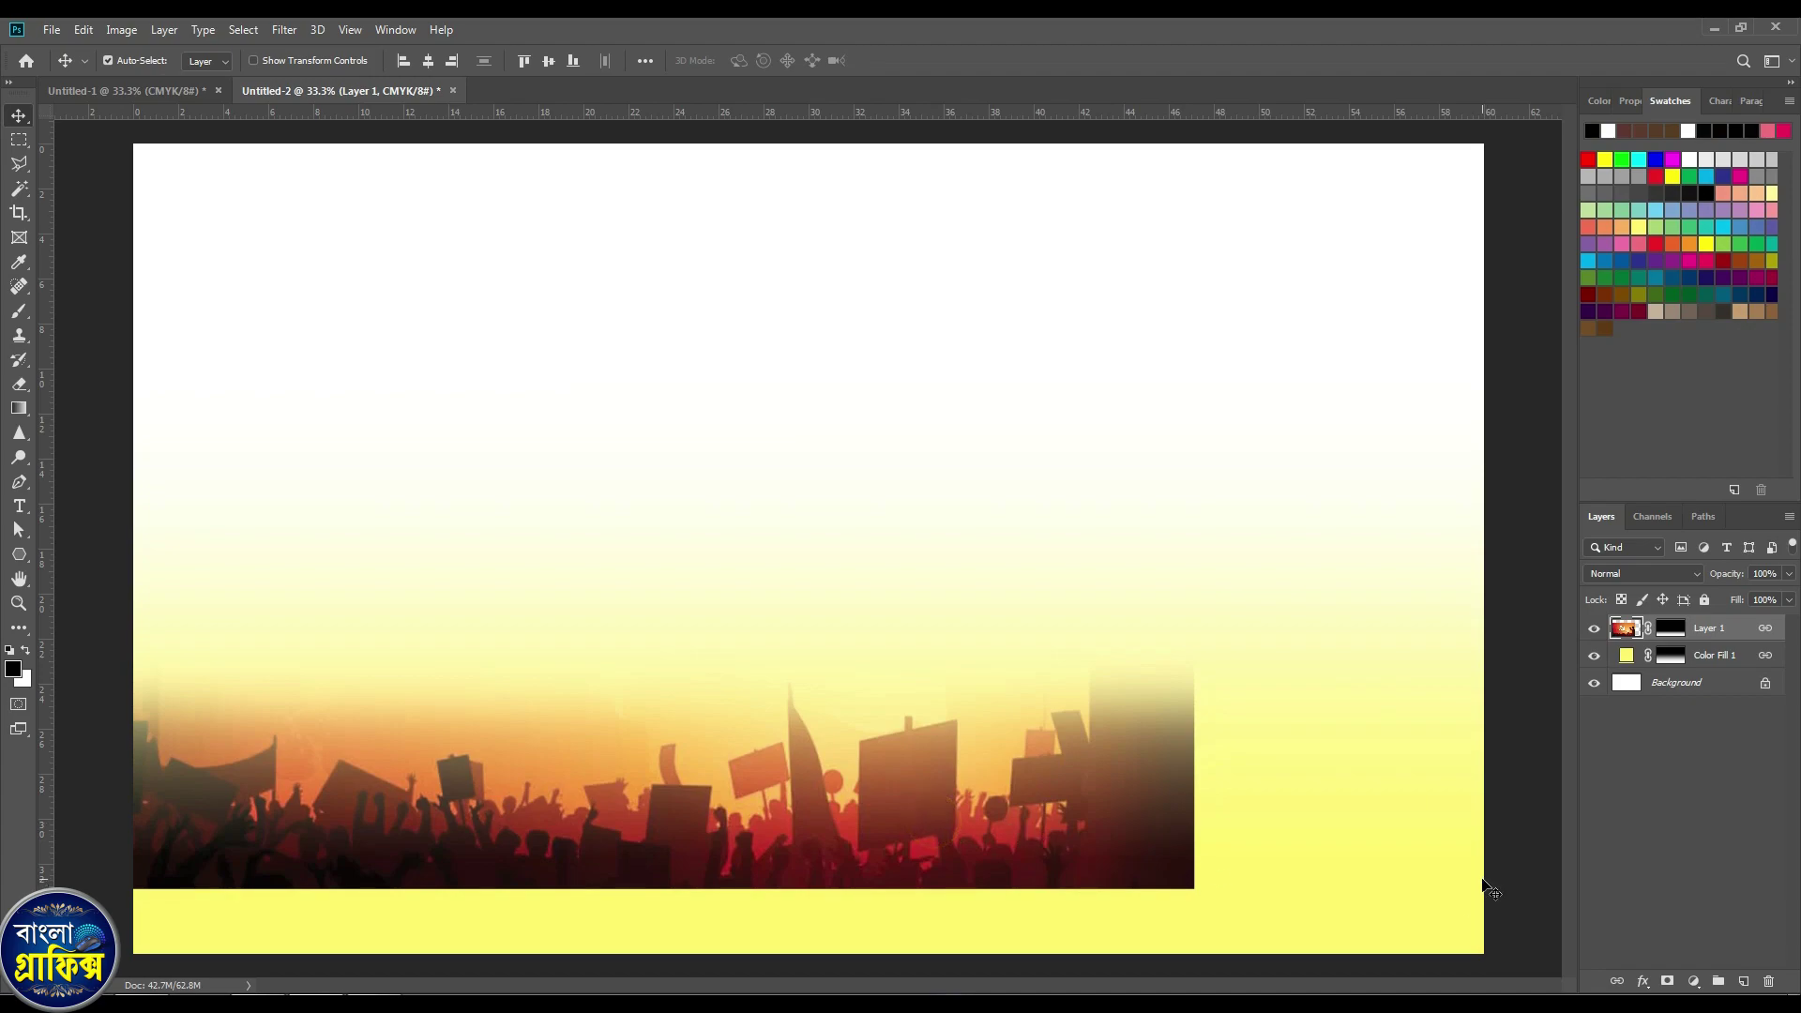
click(19, 554)
right_click(19, 555)
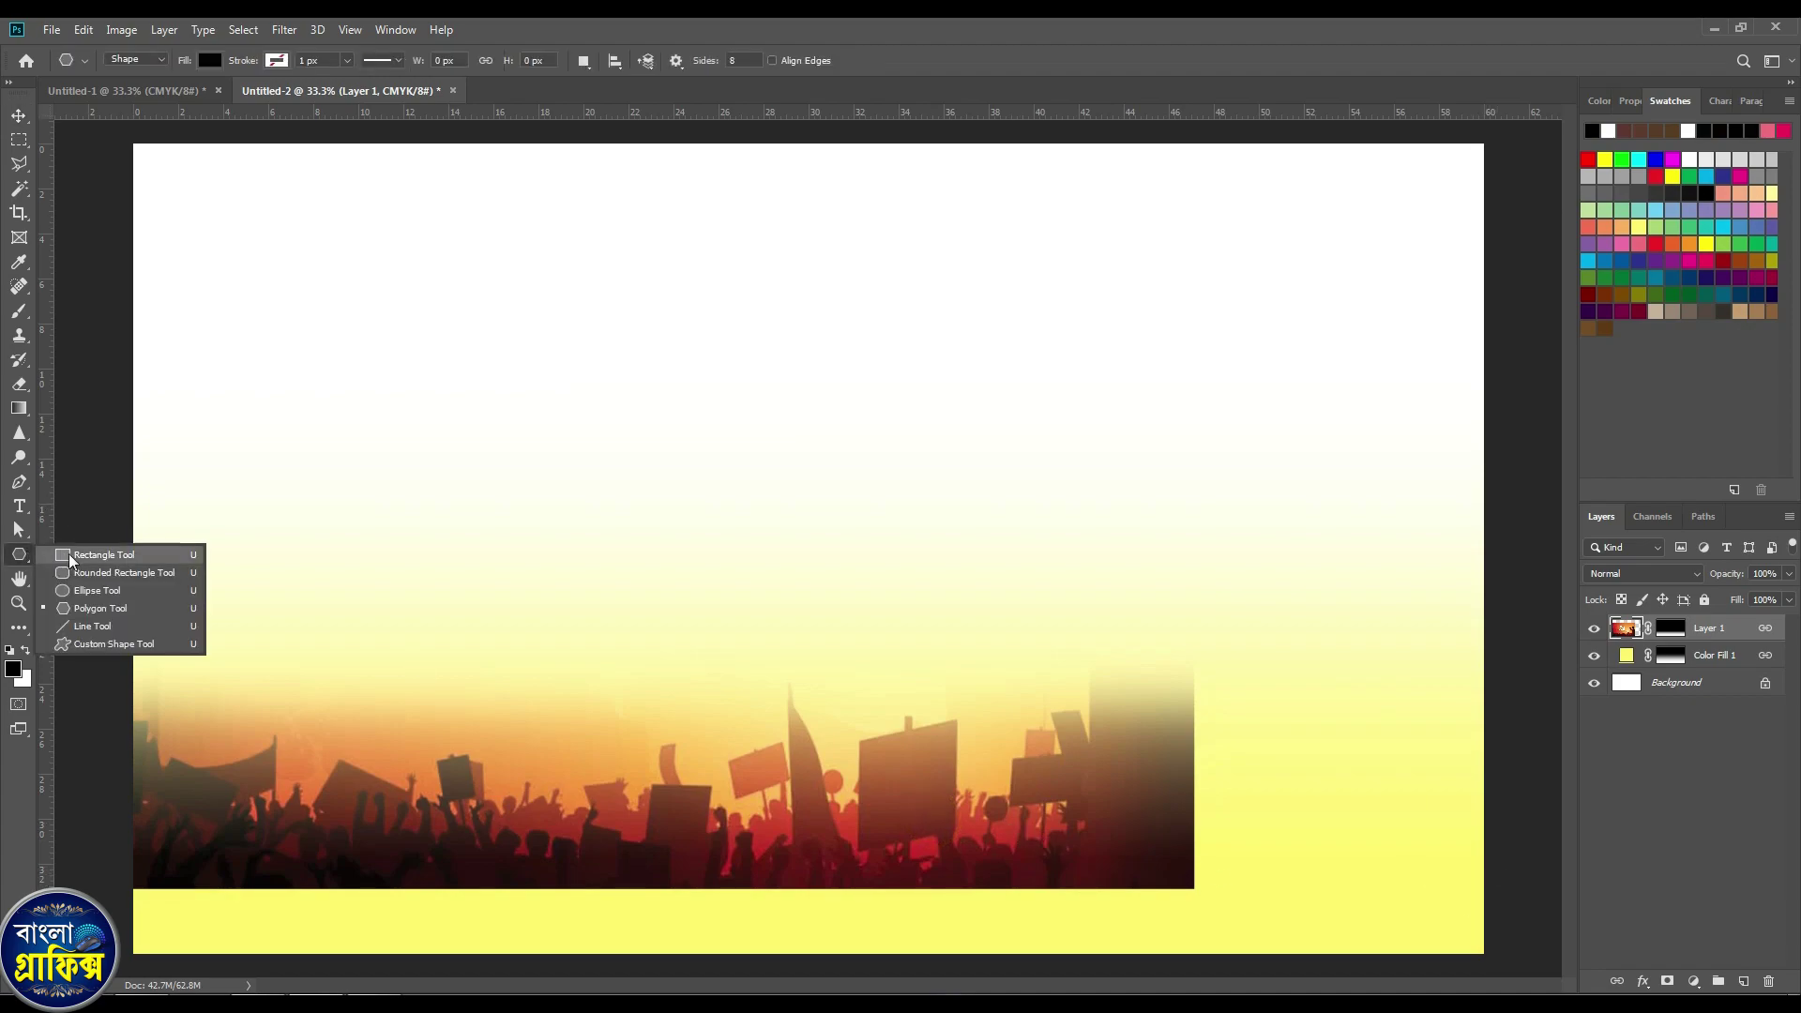
click(70, 555)
click(19, 116)
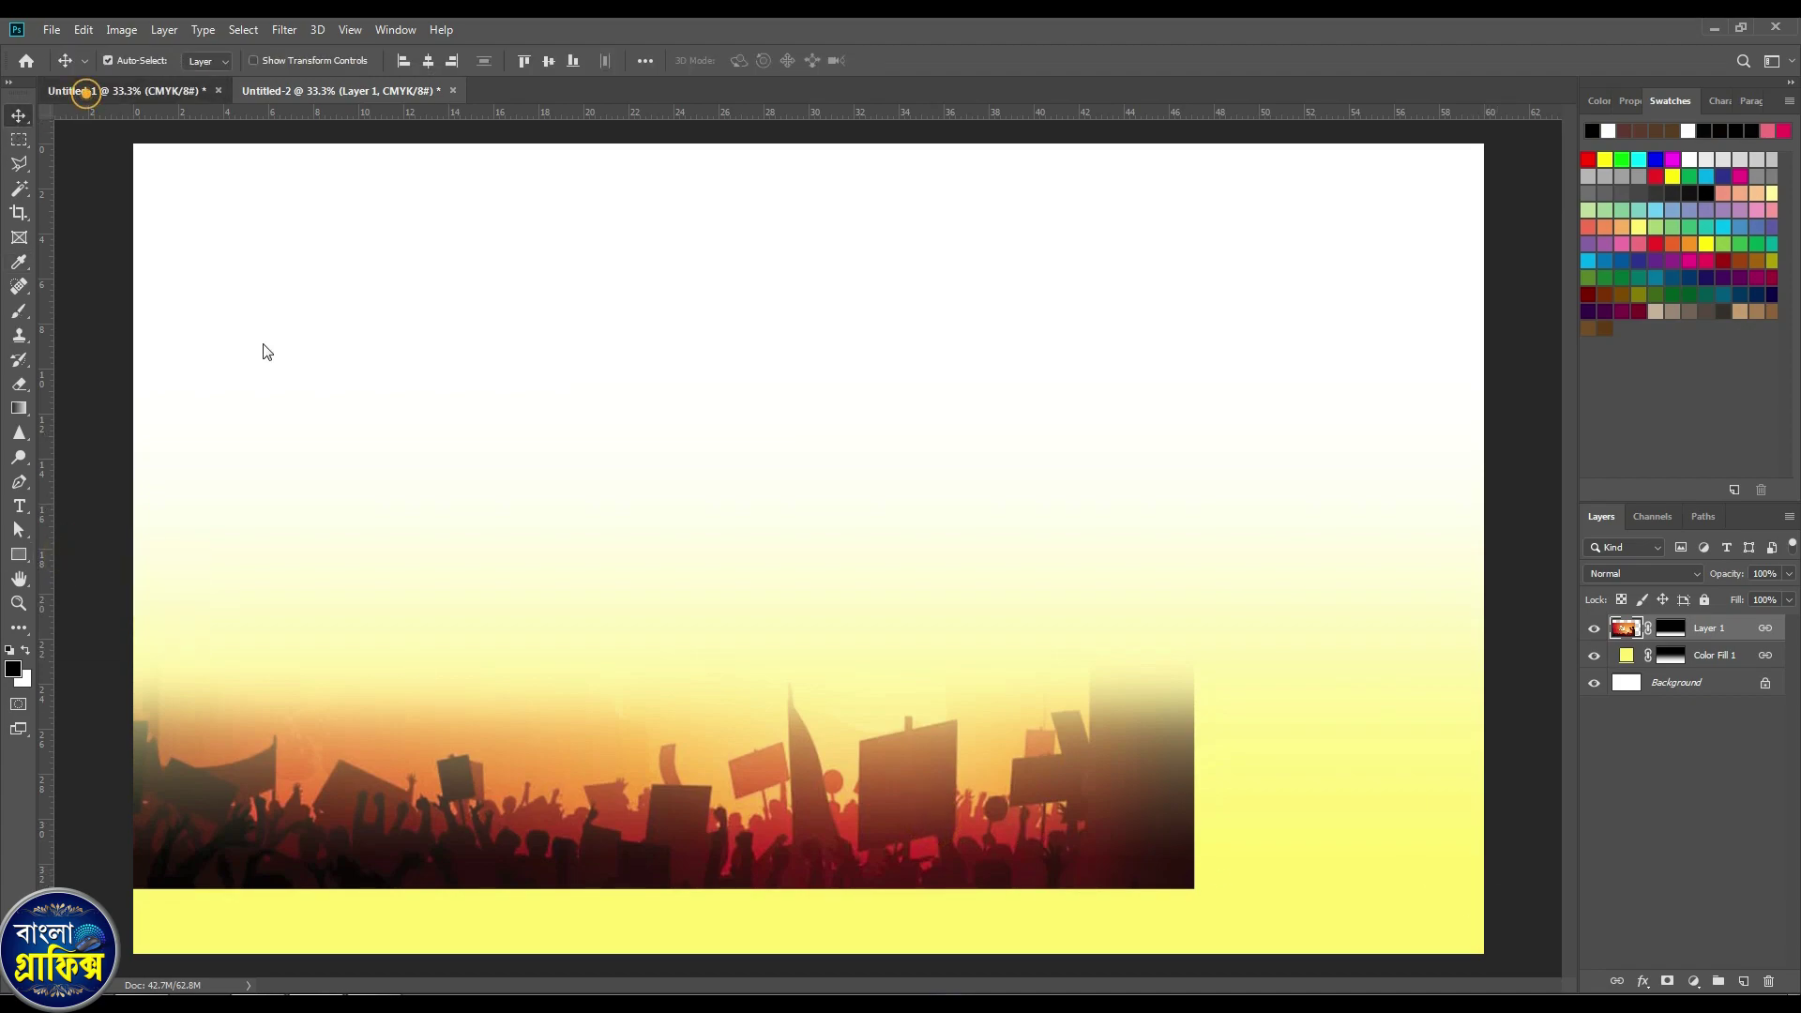
Copy the red torn-paper banner and its dark shading from Untitled-1 into Untitled-2 and place it along the poster's upper edge.
click(184, 93)
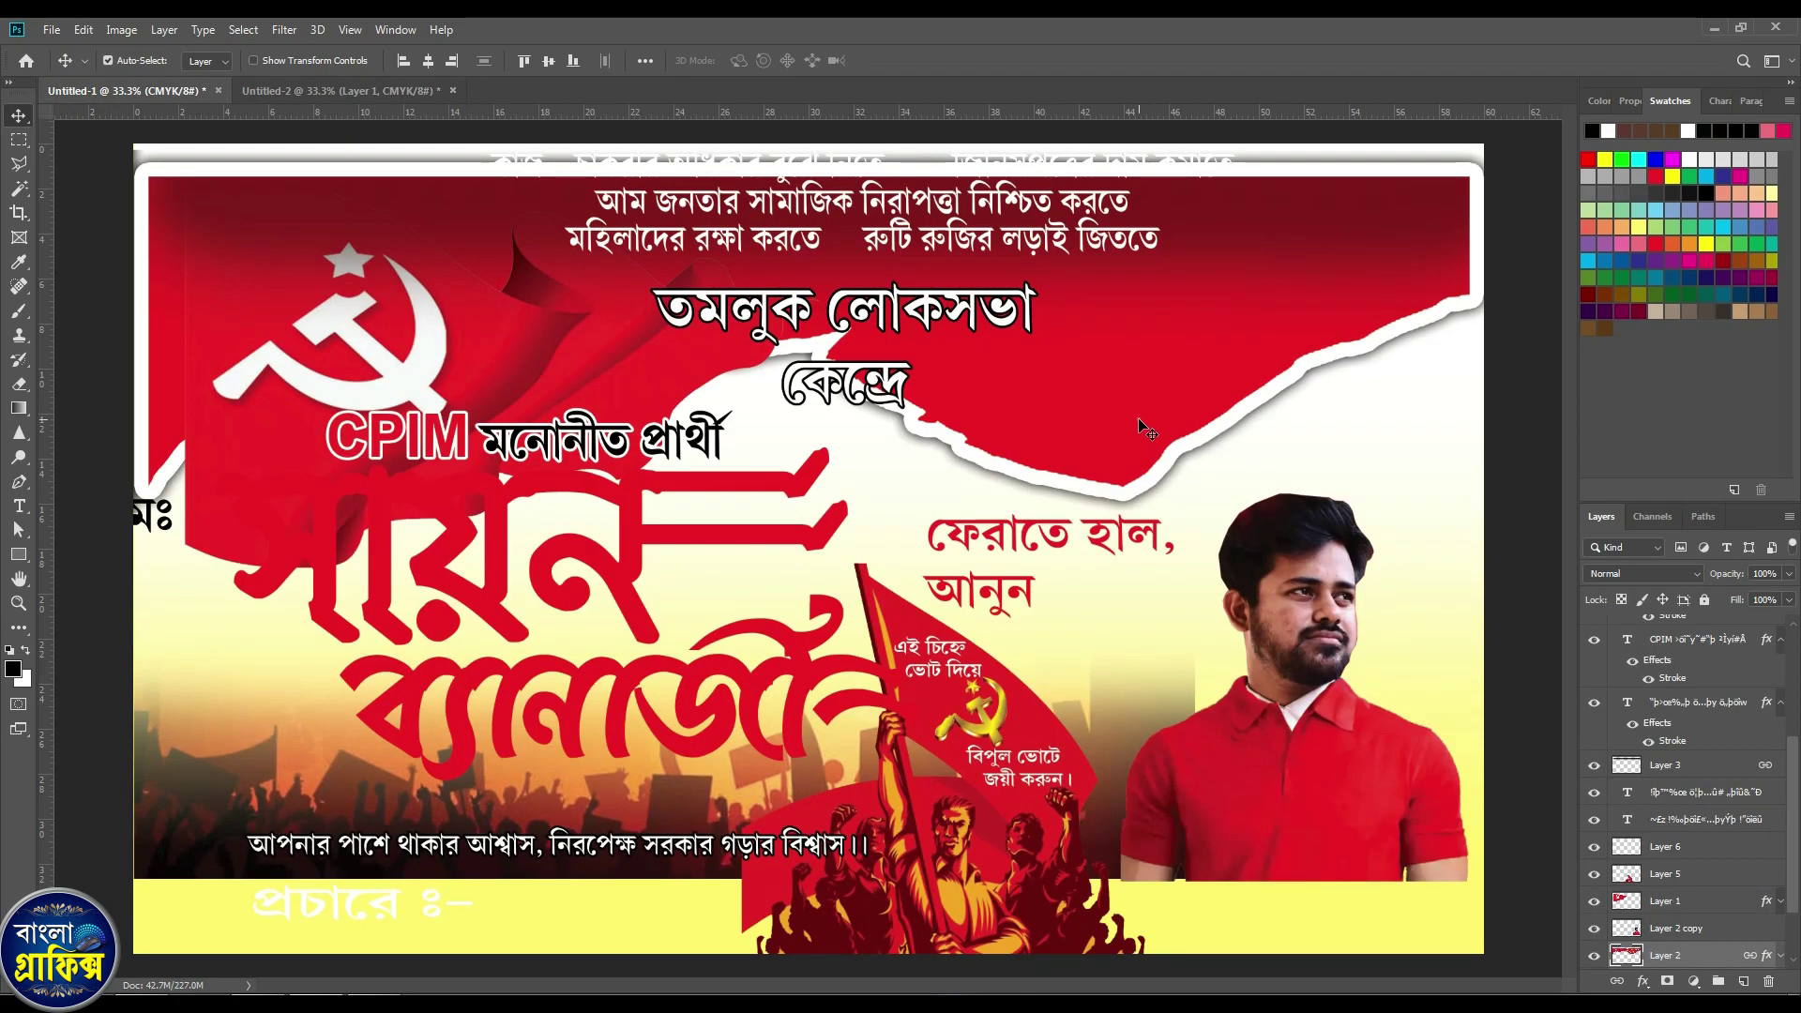
drag(1139, 418, 1093, 390)
drag(1266, 400, 1007, 308)
key(ctrl+t)
drag(1386, 312, 1375, 309)
double_click(1375, 309)
key(ctrl+t)
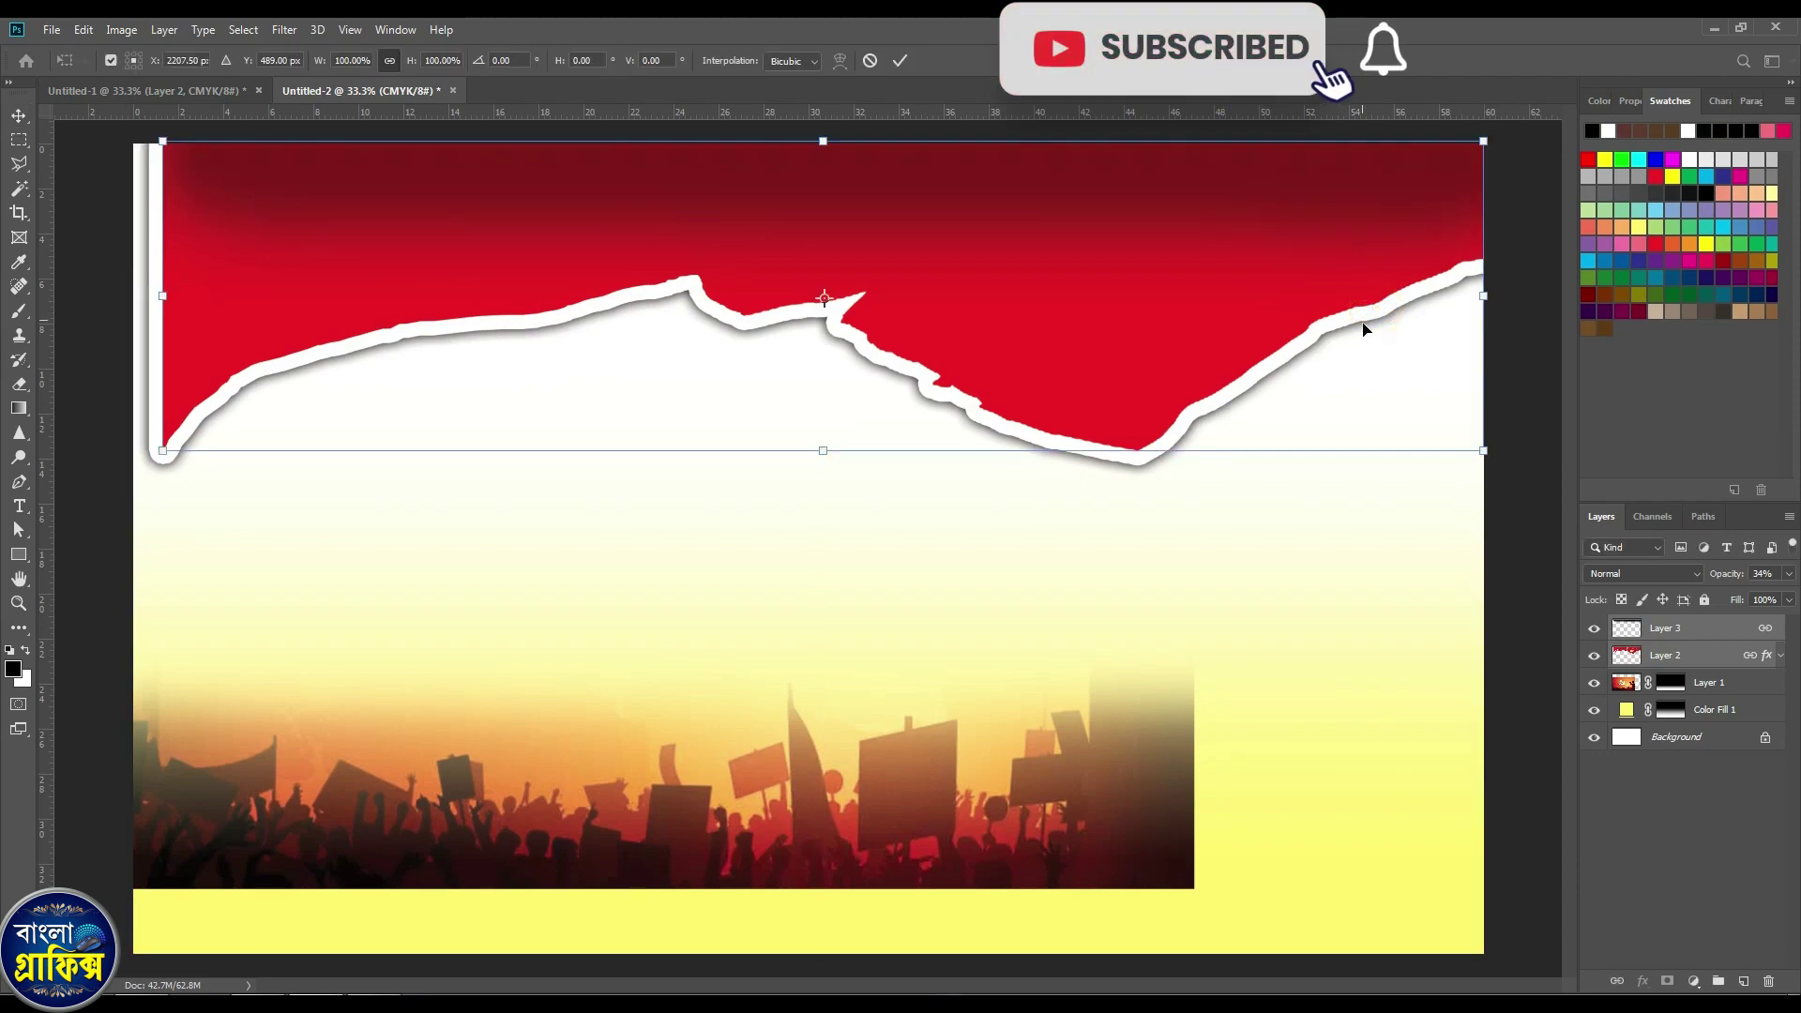
double_click(1362, 332)
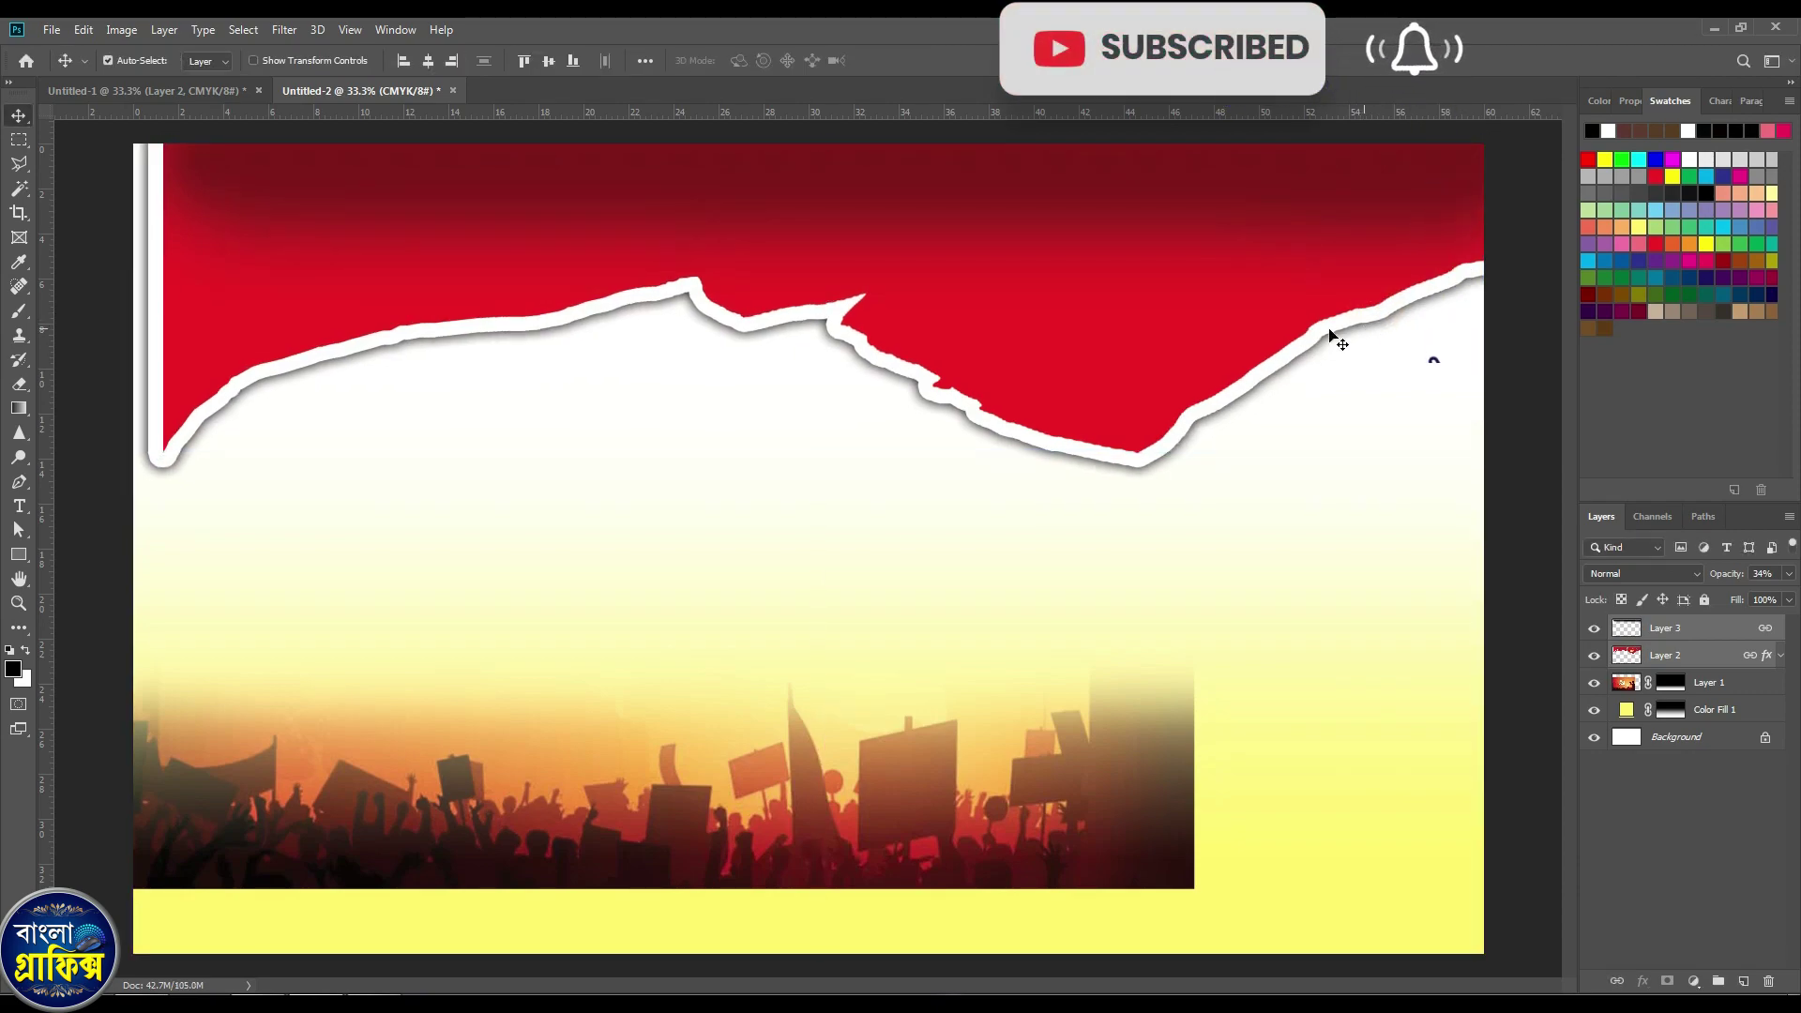
Copy the cut-out portrait of the man in the red shirt from Untitled-1 into the lower-left corner of the Untitled-2 poster.
click(527, 856)
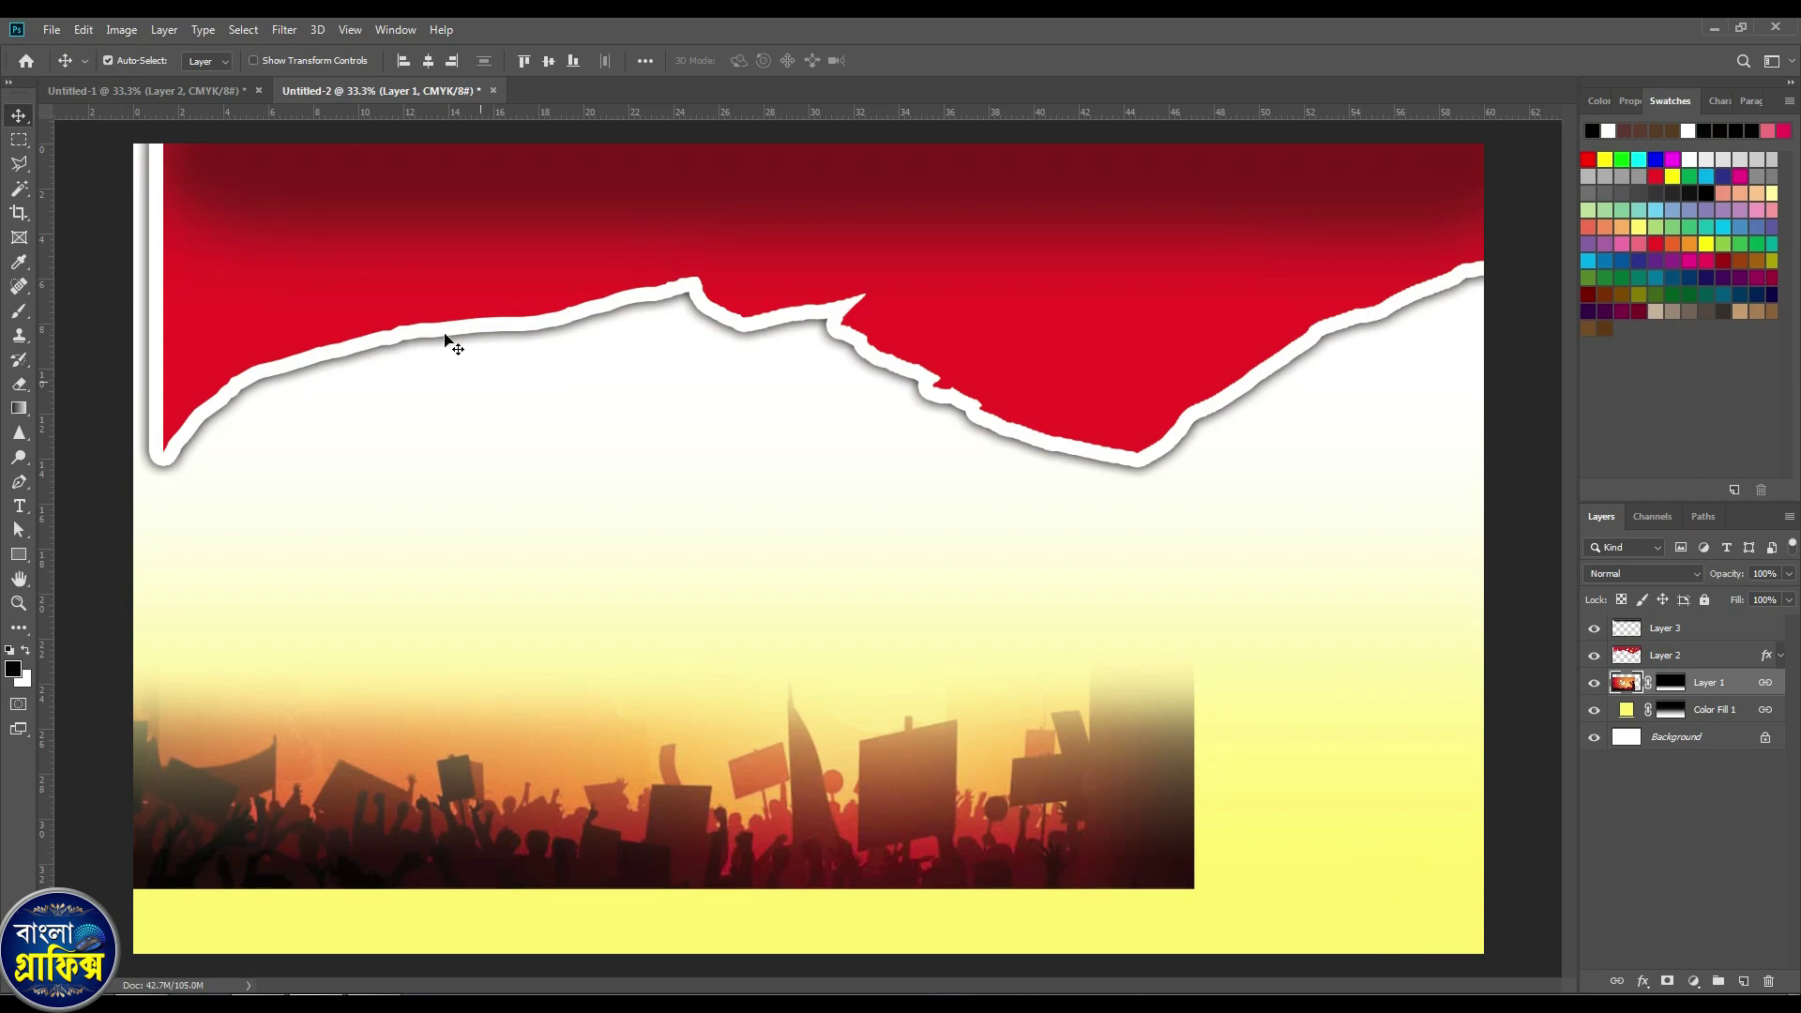
click(182, 96)
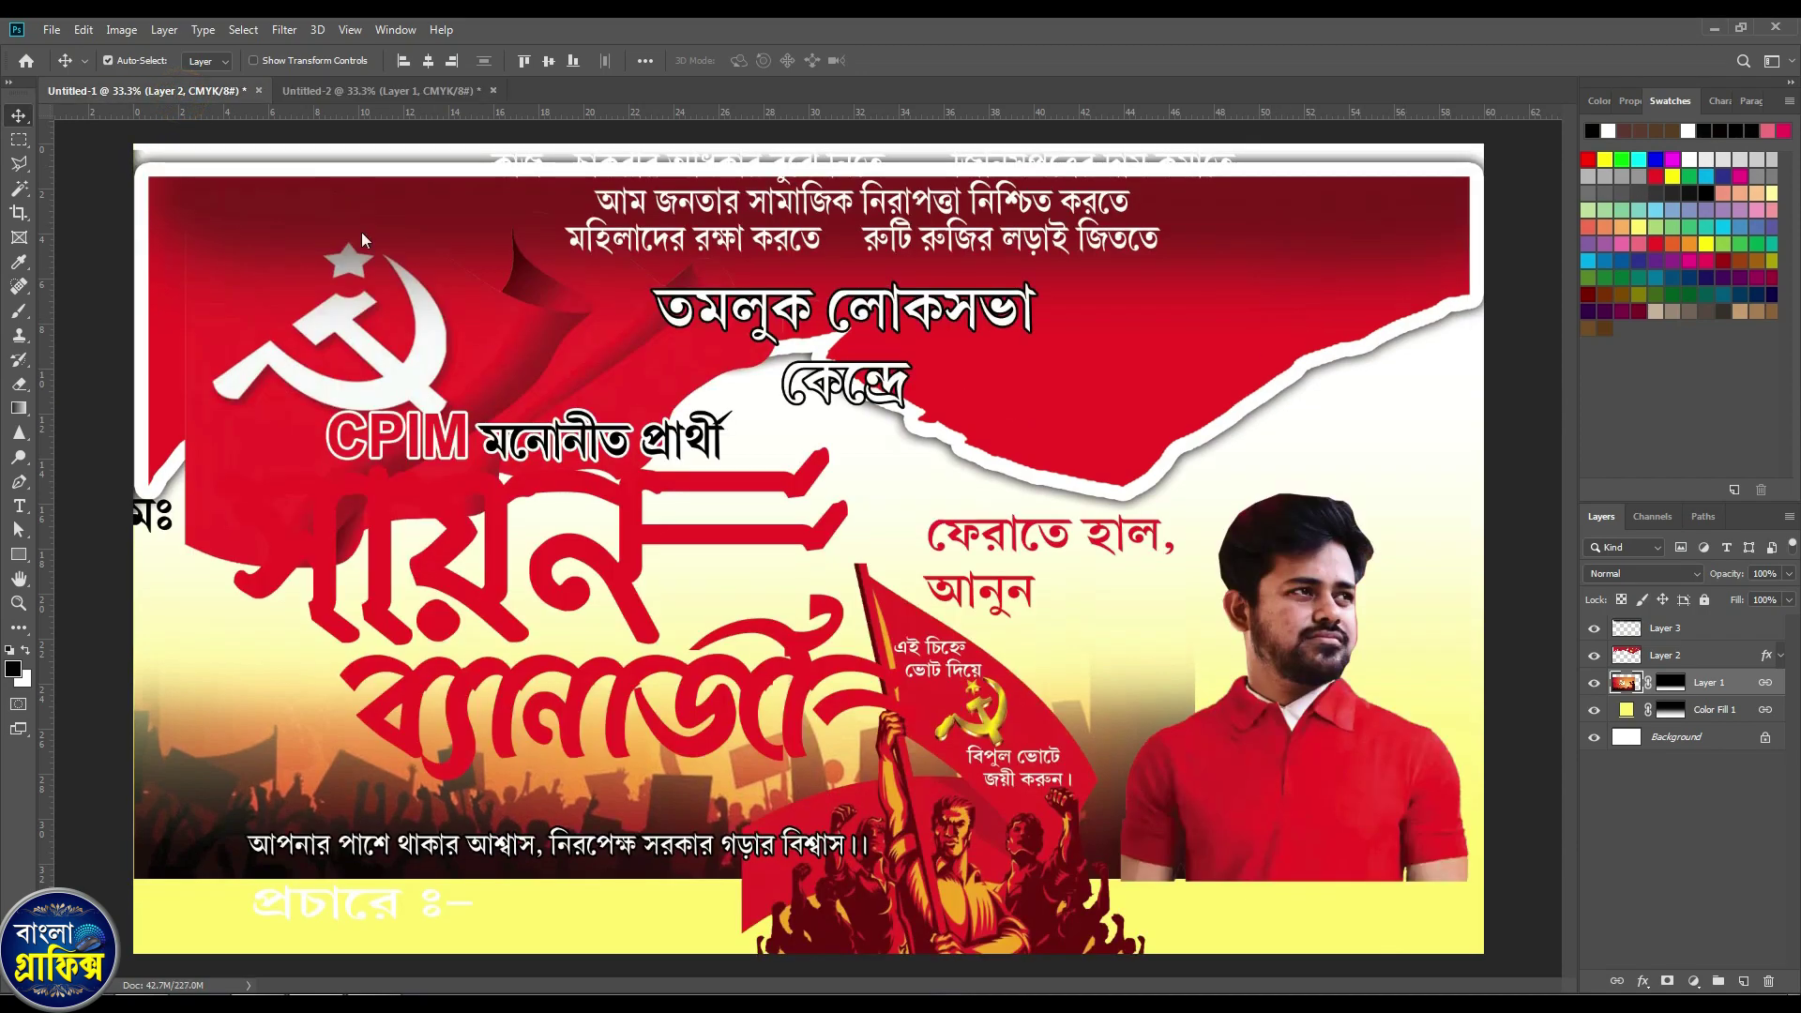
drag(1313, 818, 1354, 814)
drag(858, 603, 639, 796)
drag(625, 896, 330, 870)
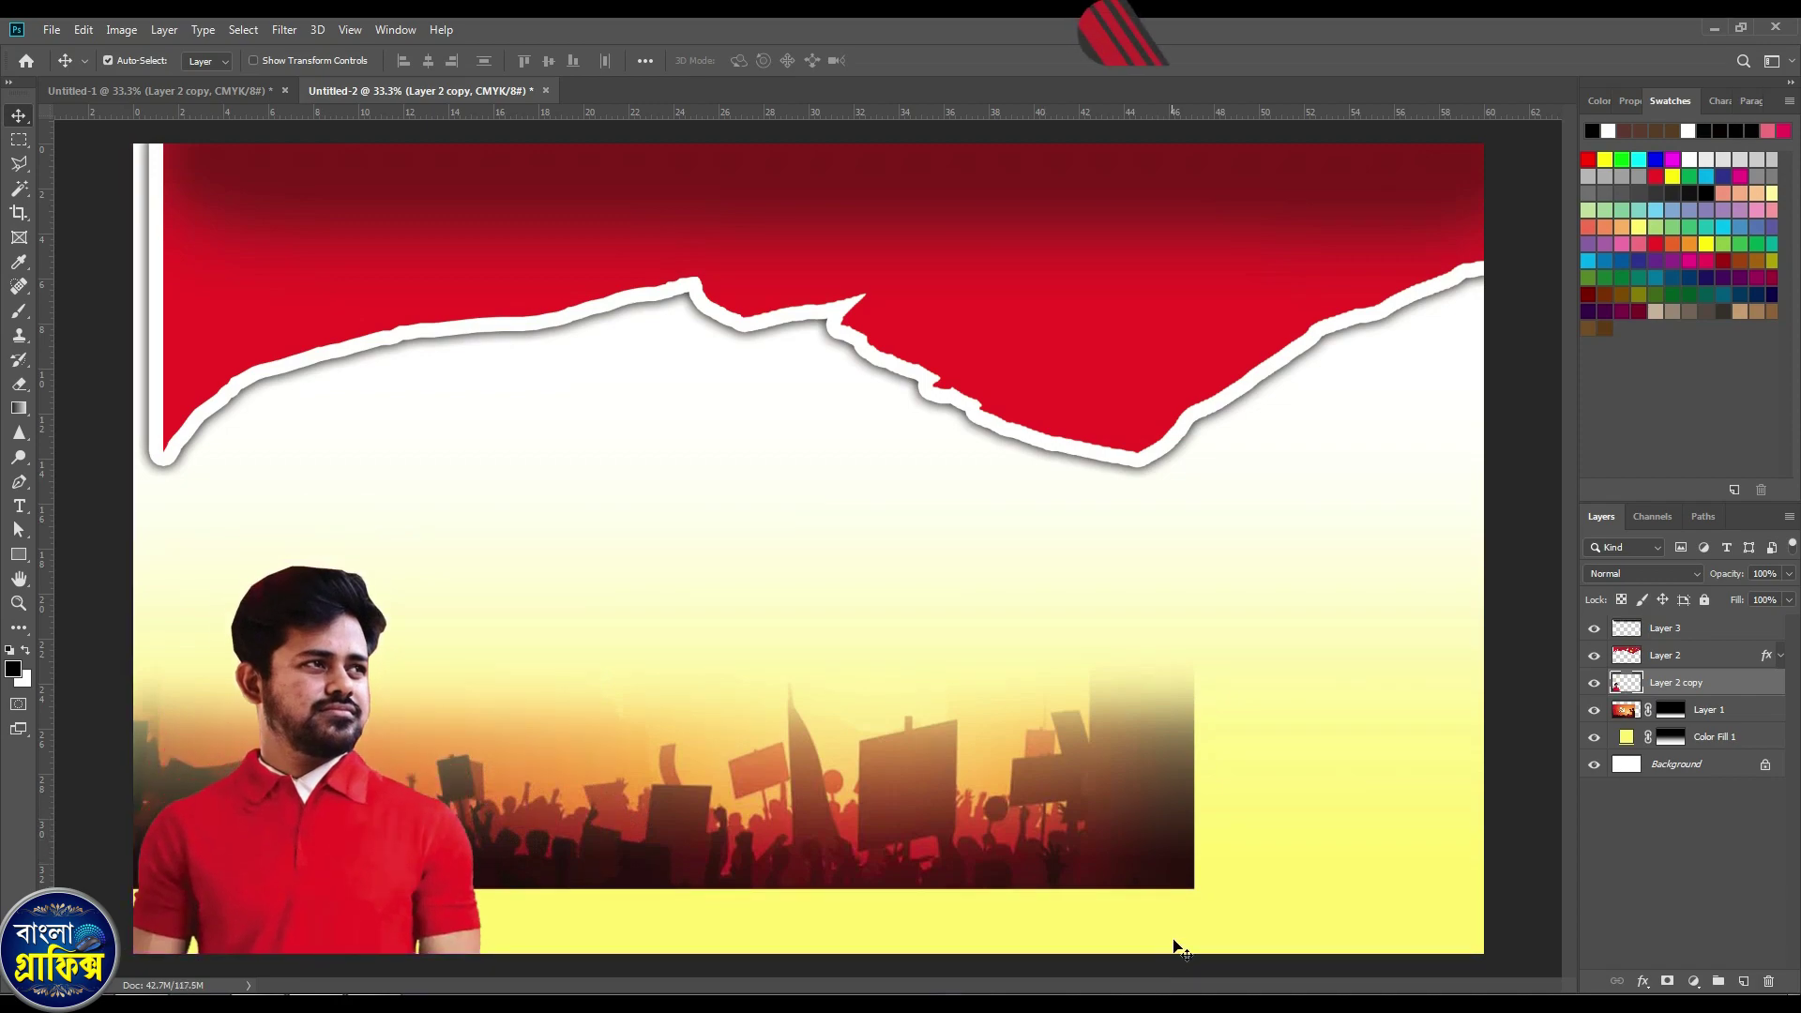
click(1119, 944)
click(1117, 866)
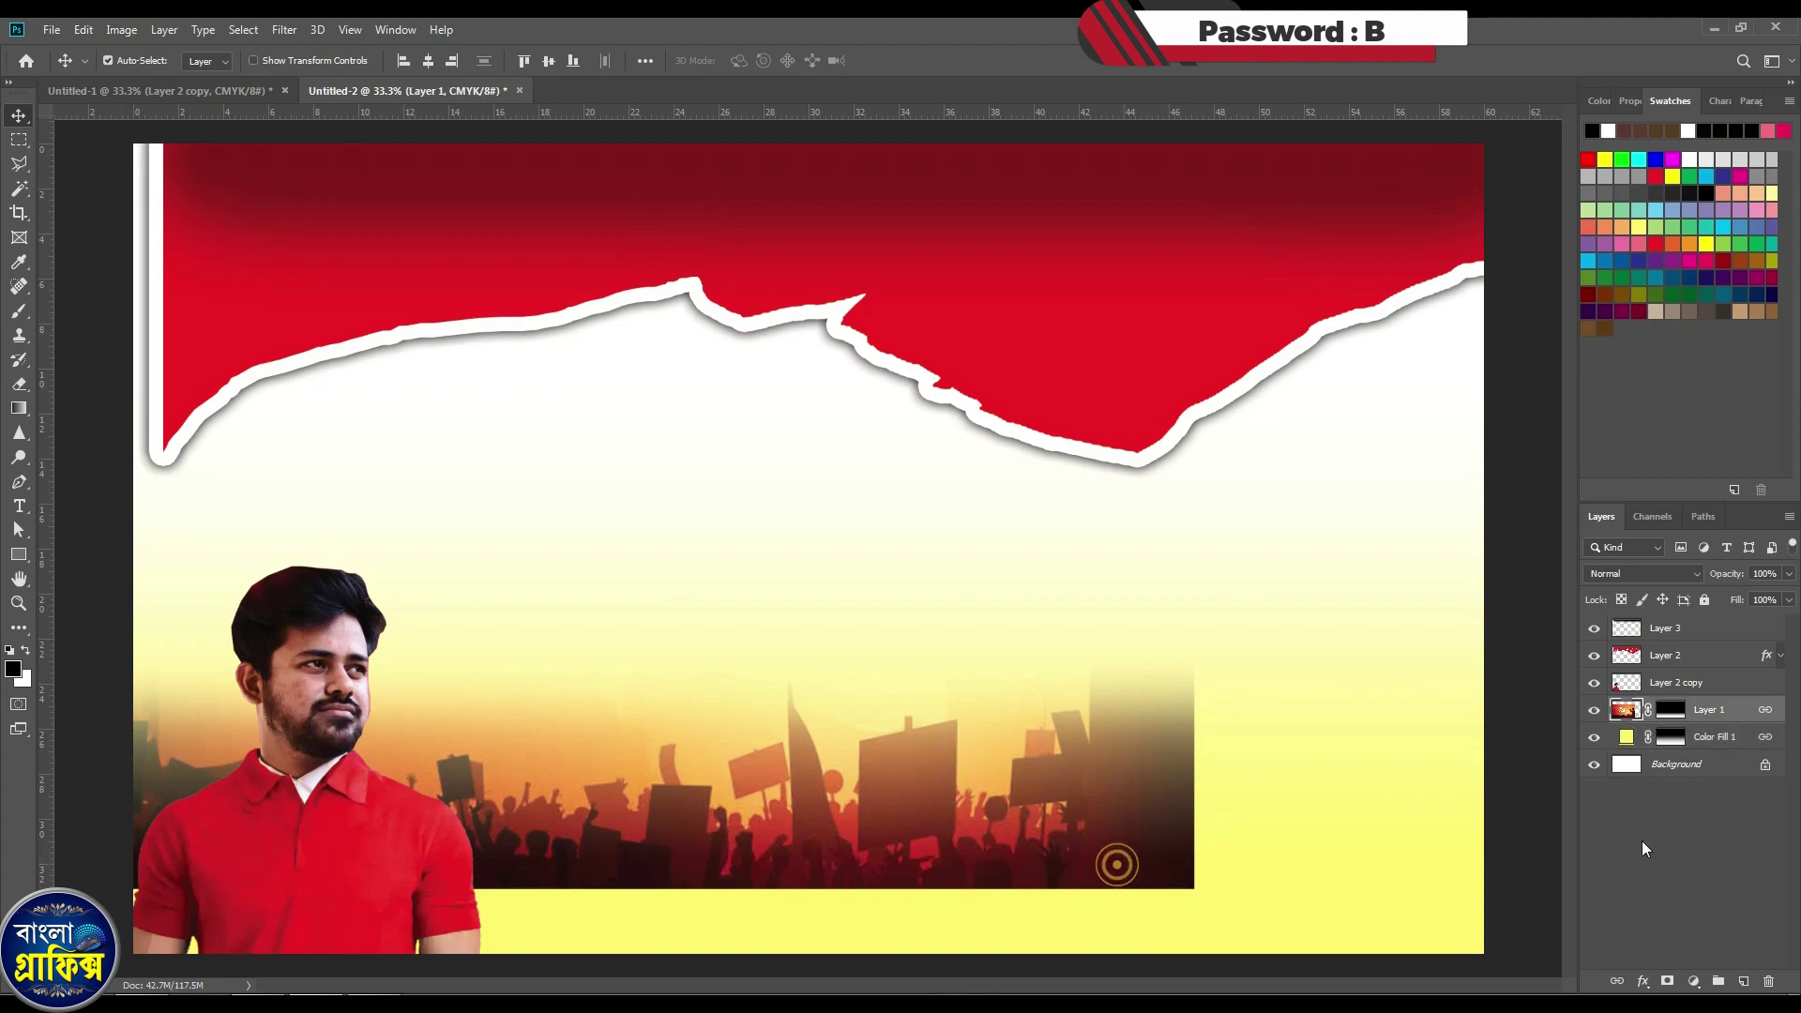
click(1054, 799)
key(ctrl+t)
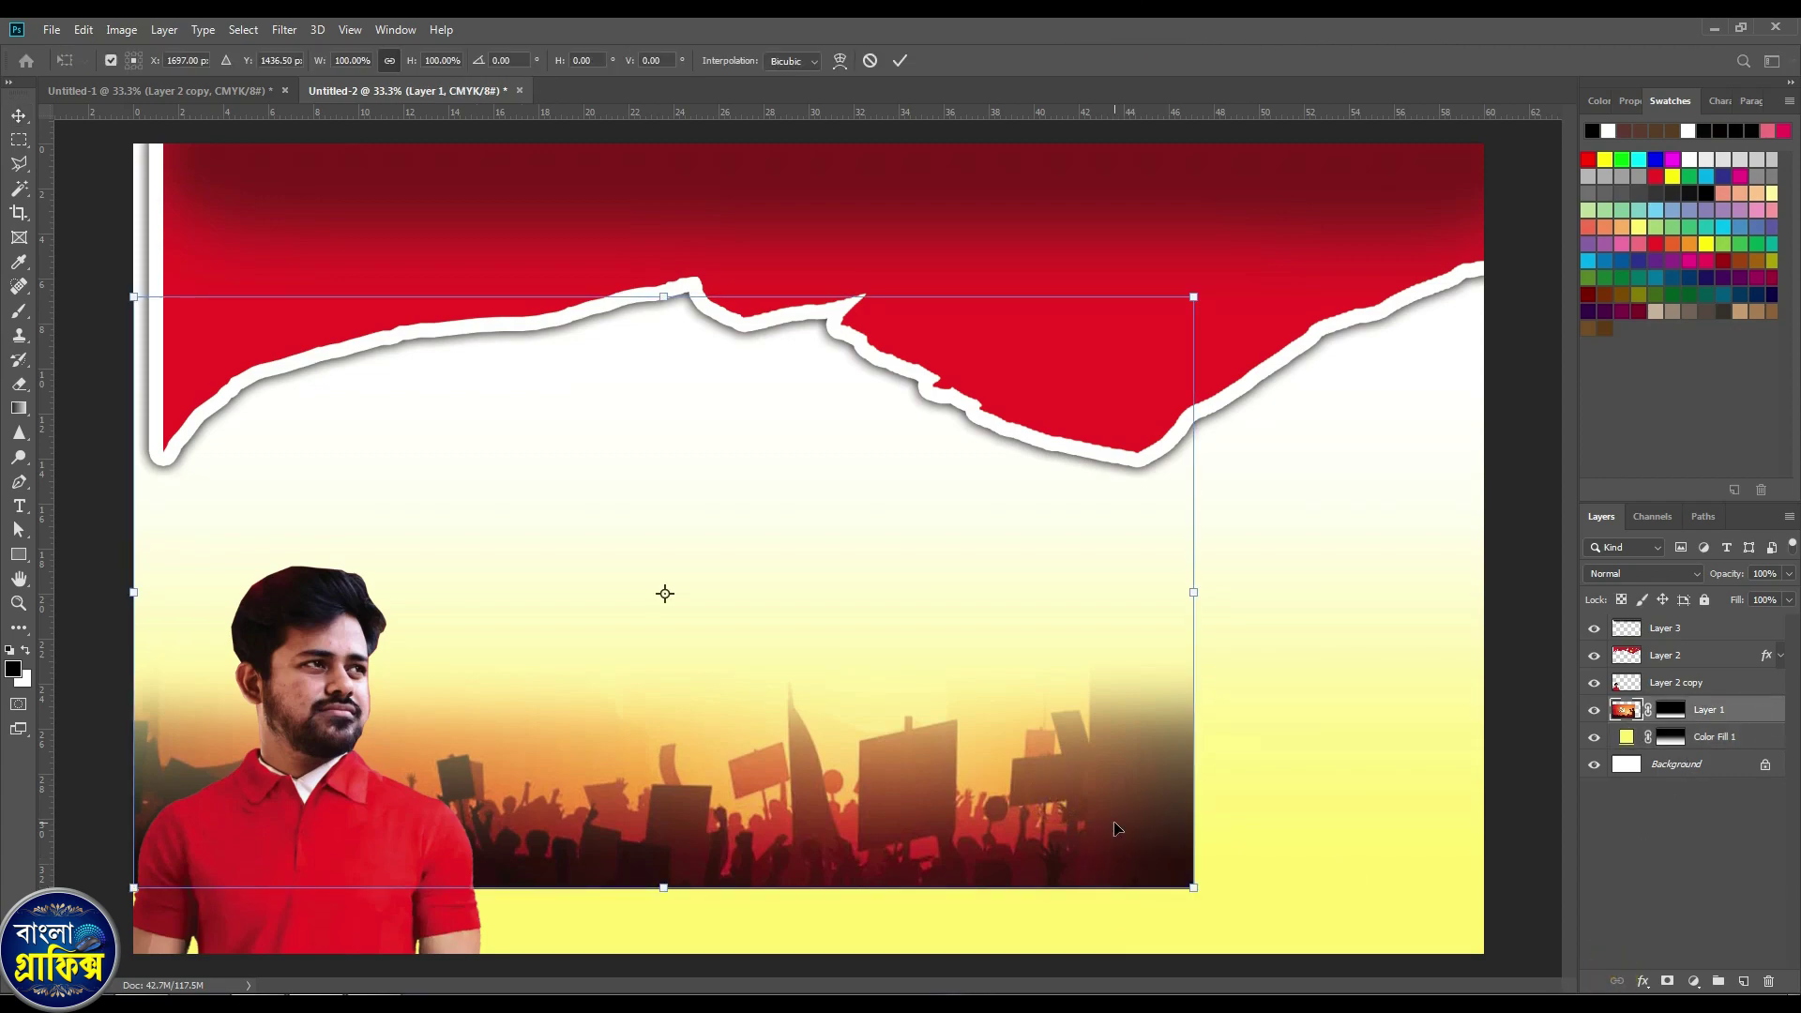
double_click(1117, 829)
click(1262, 828)
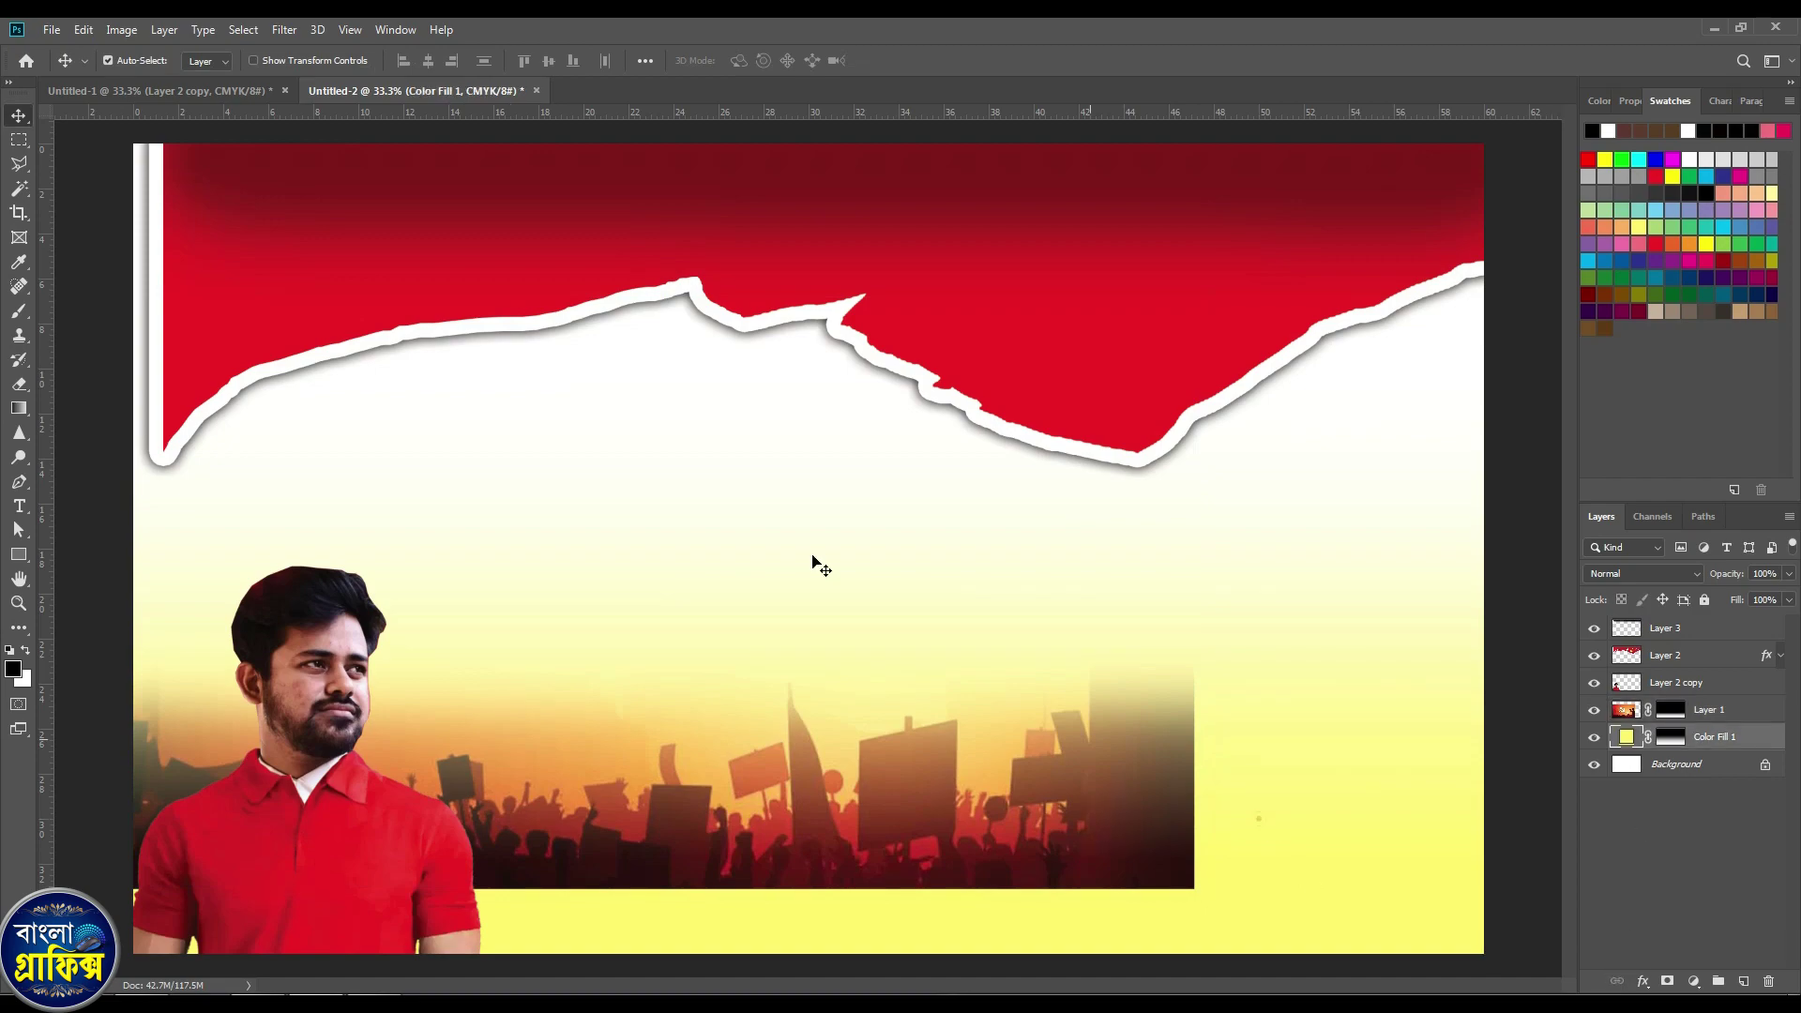
Copy the flag-bearer illustration with its emblem and slogans from Untitled-1, bring it to the front and place it above the yellow strip at lower right.
click(239, 88)
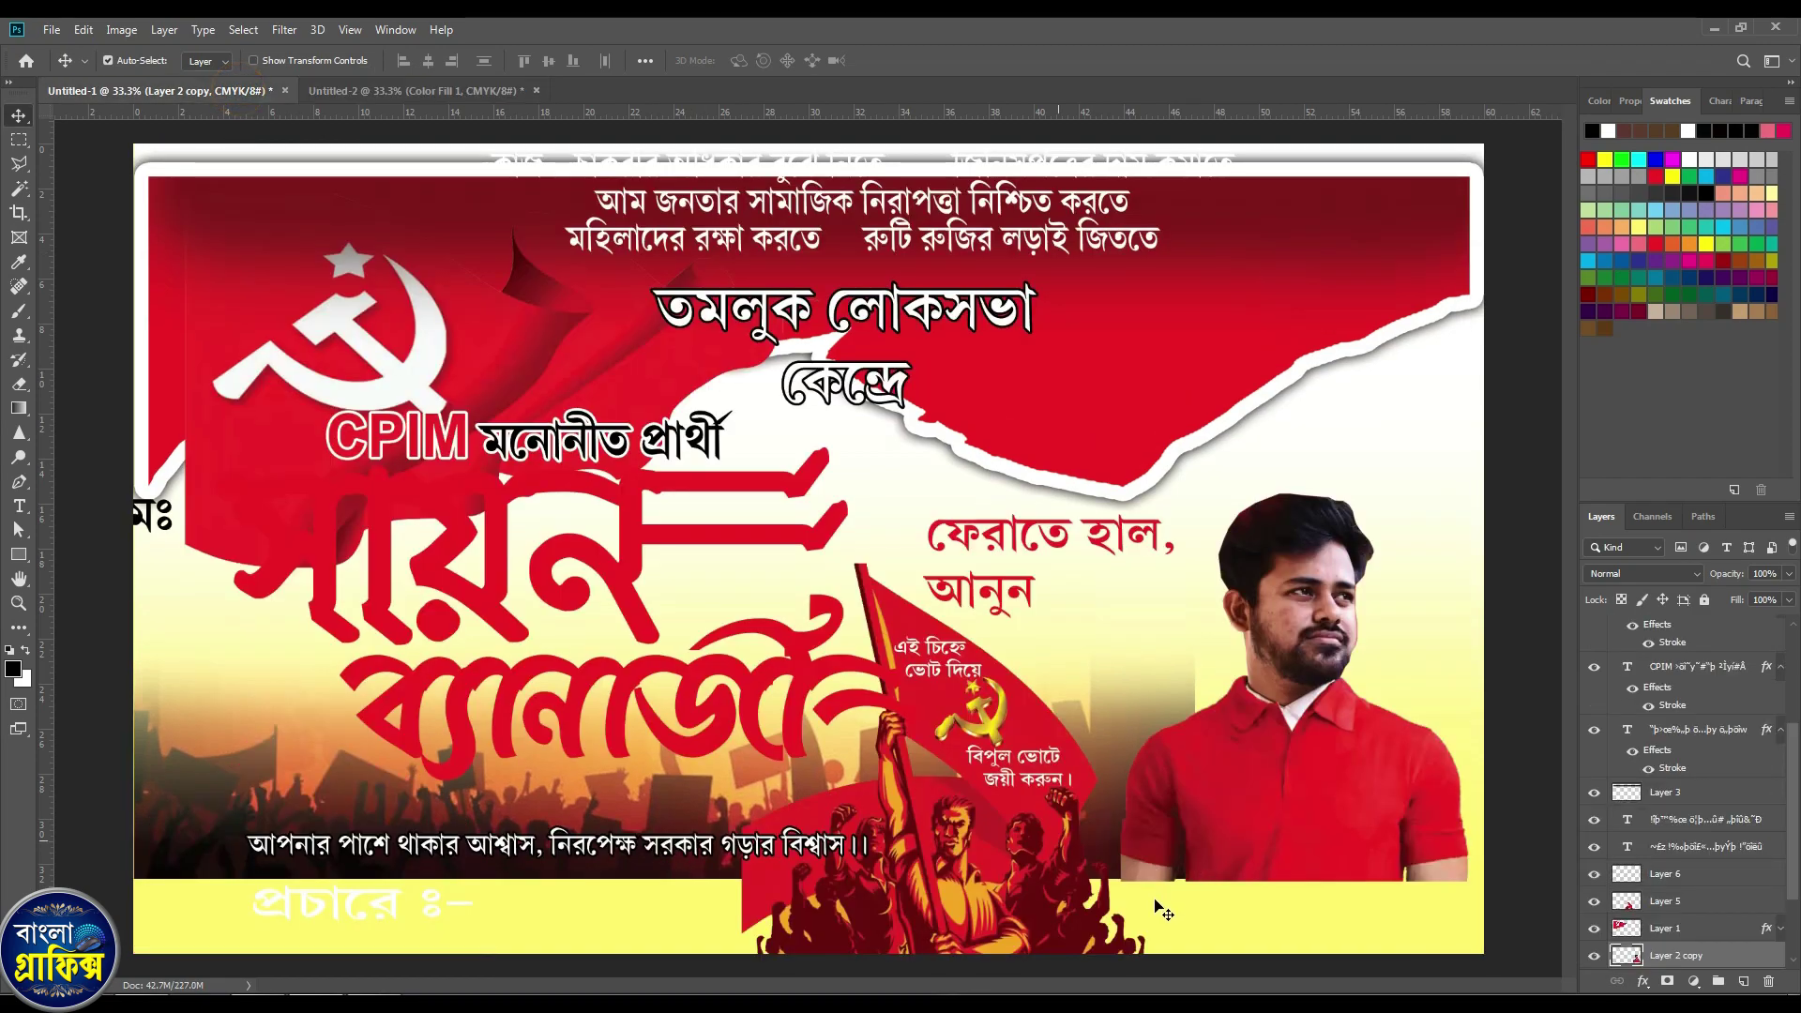
click(1070, 923)
drag(985, 922, 1308, 802)
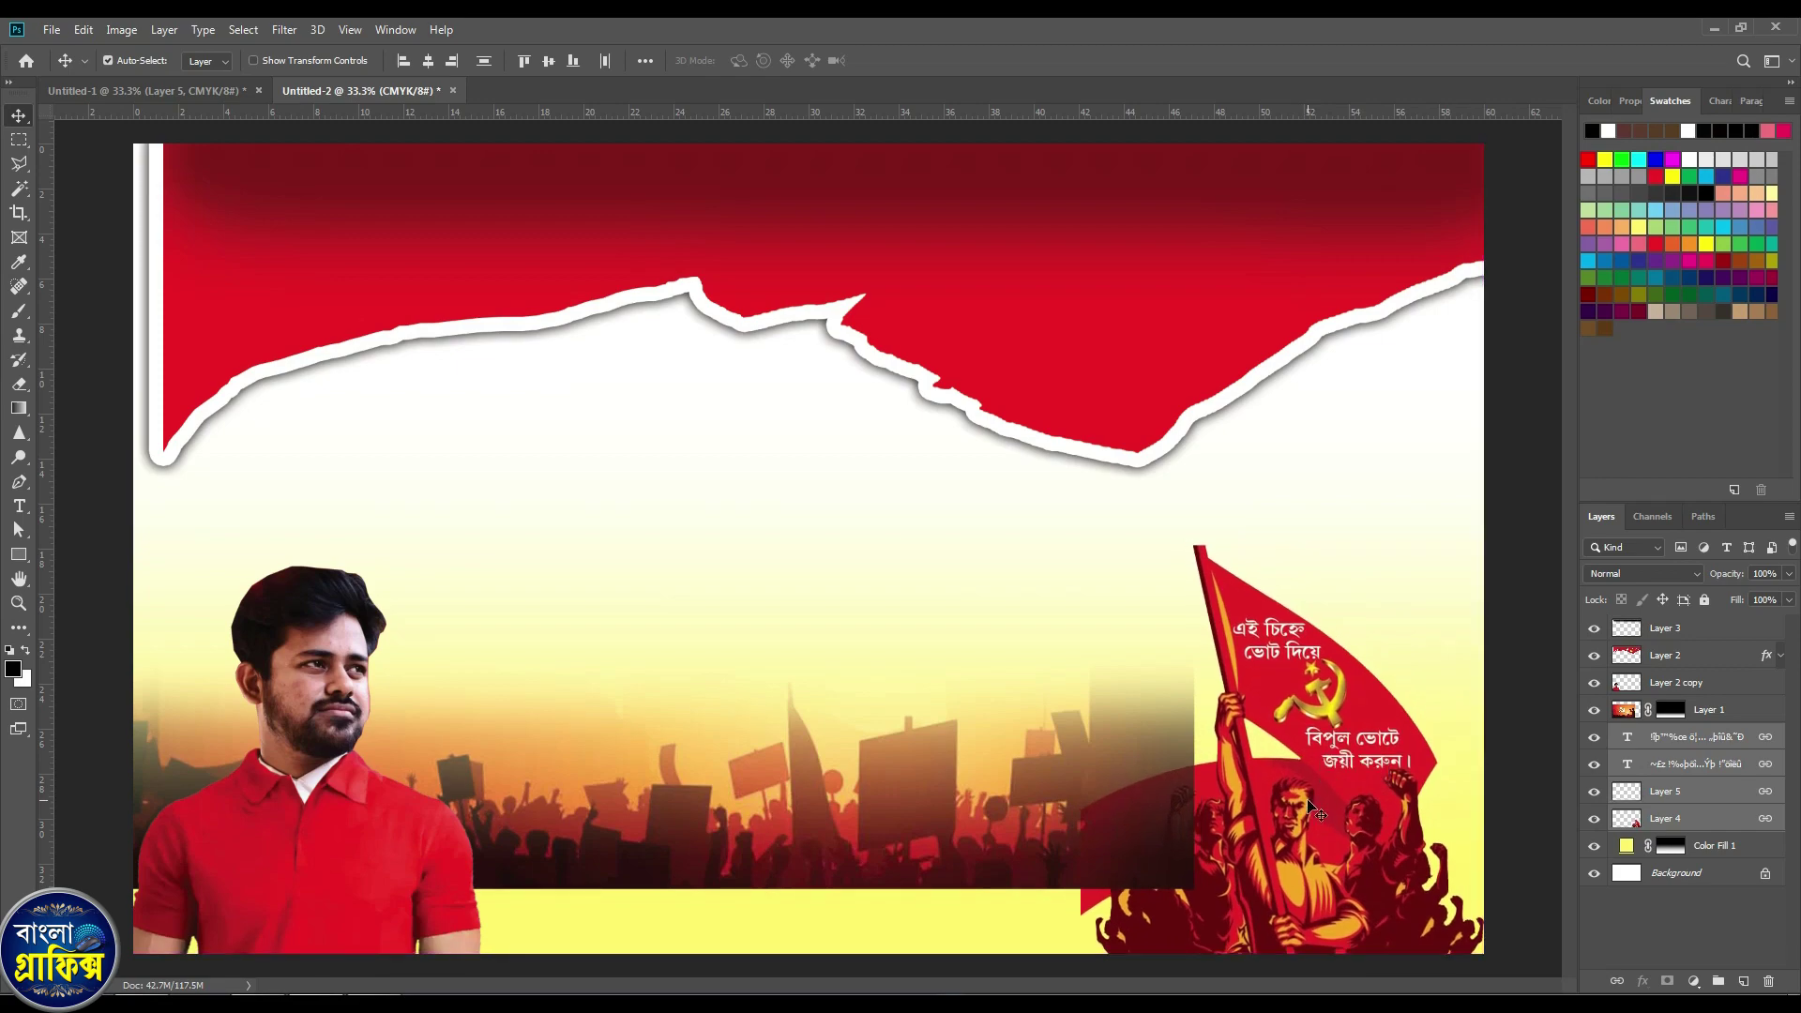
key(ctrl+shift+bracketright)
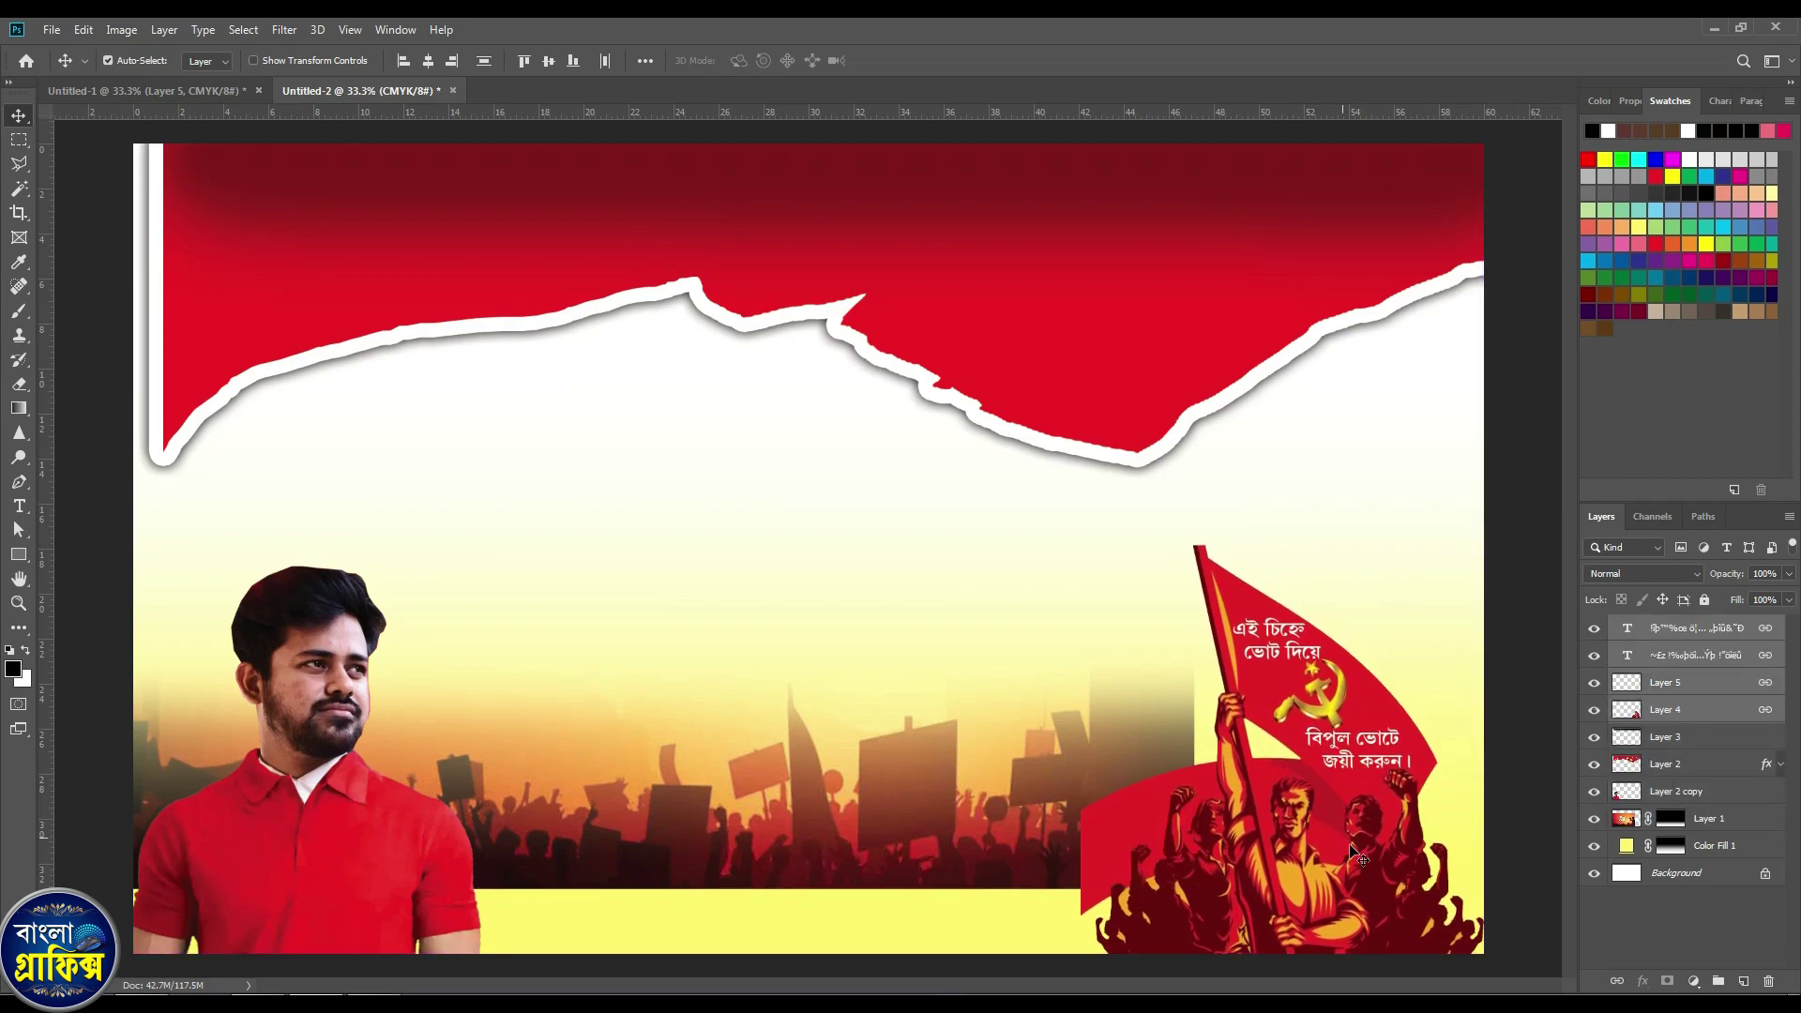
mouse_move(1359, 820)
mouse_down()
mouse_move(1358, 790)
mouse_move(1360, 822)
mouse_up()
click(1176, 929)
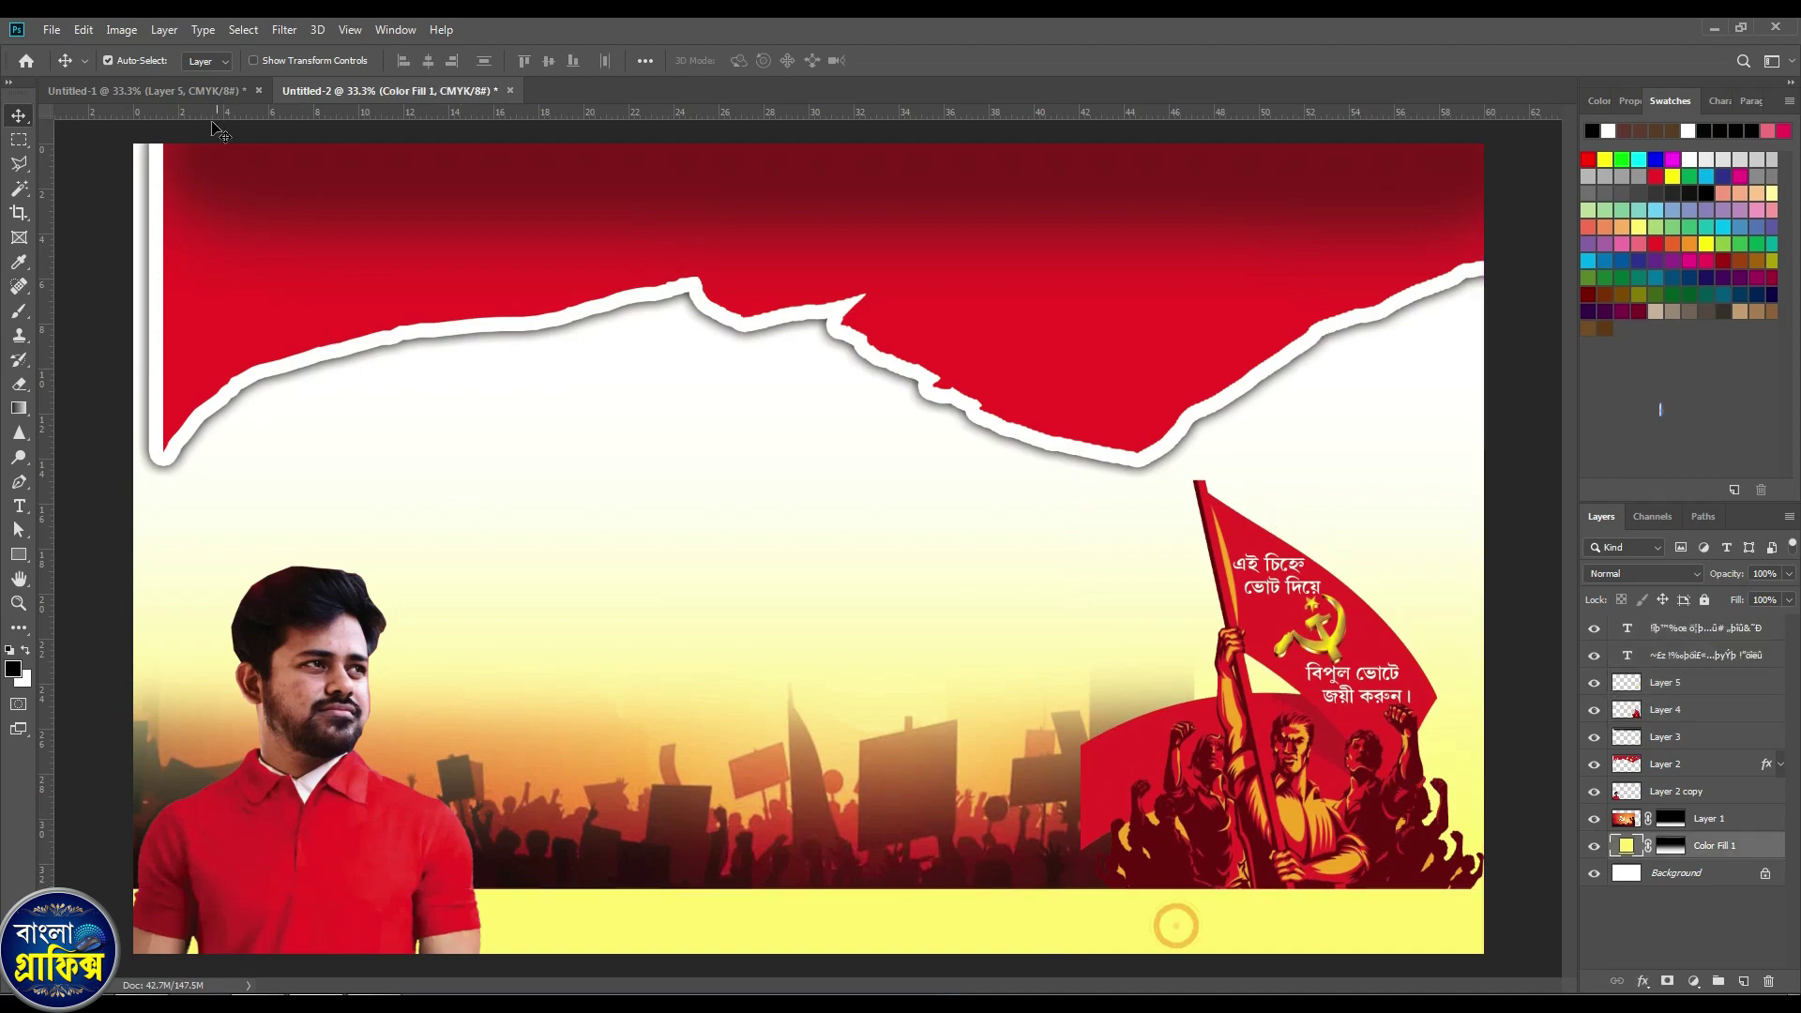
Copy the waving hammer-and-sickle flag from Untitled-1 into the Untitled-2 poster's upper-left corner and stack it above the torn-paper banner.
click(194, 94)
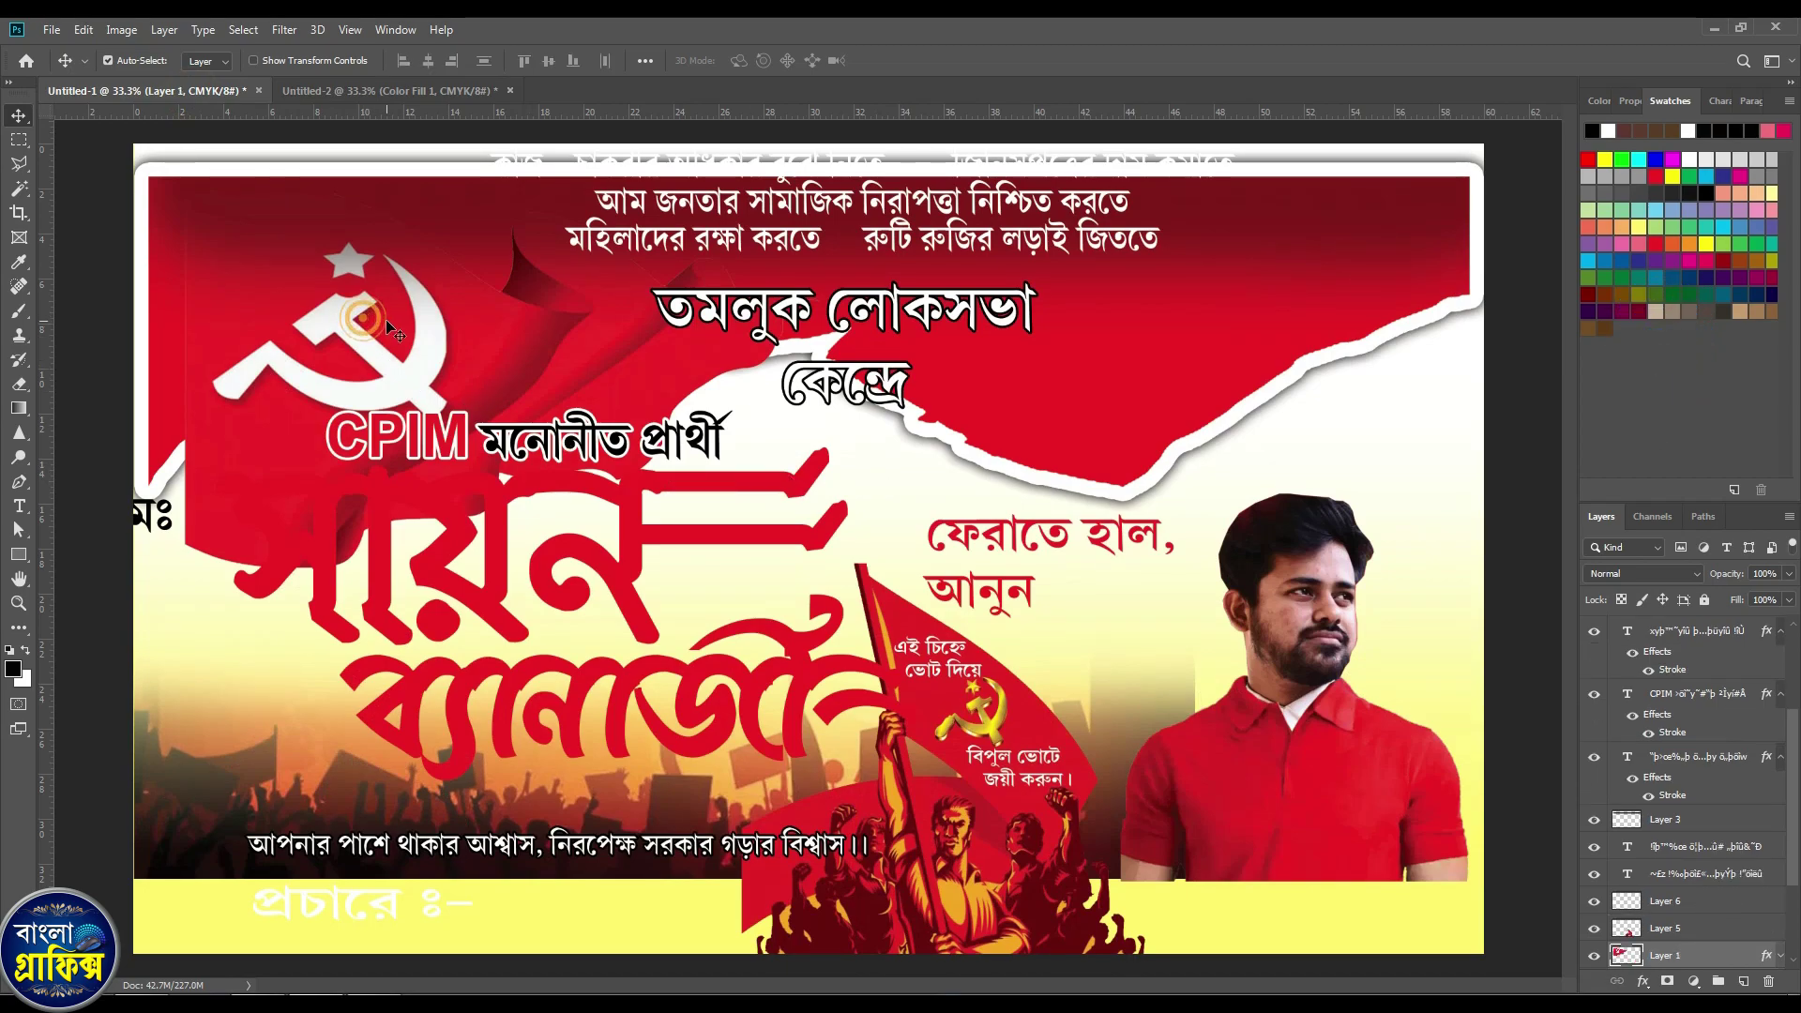
drag(385, 319, 531, 446)
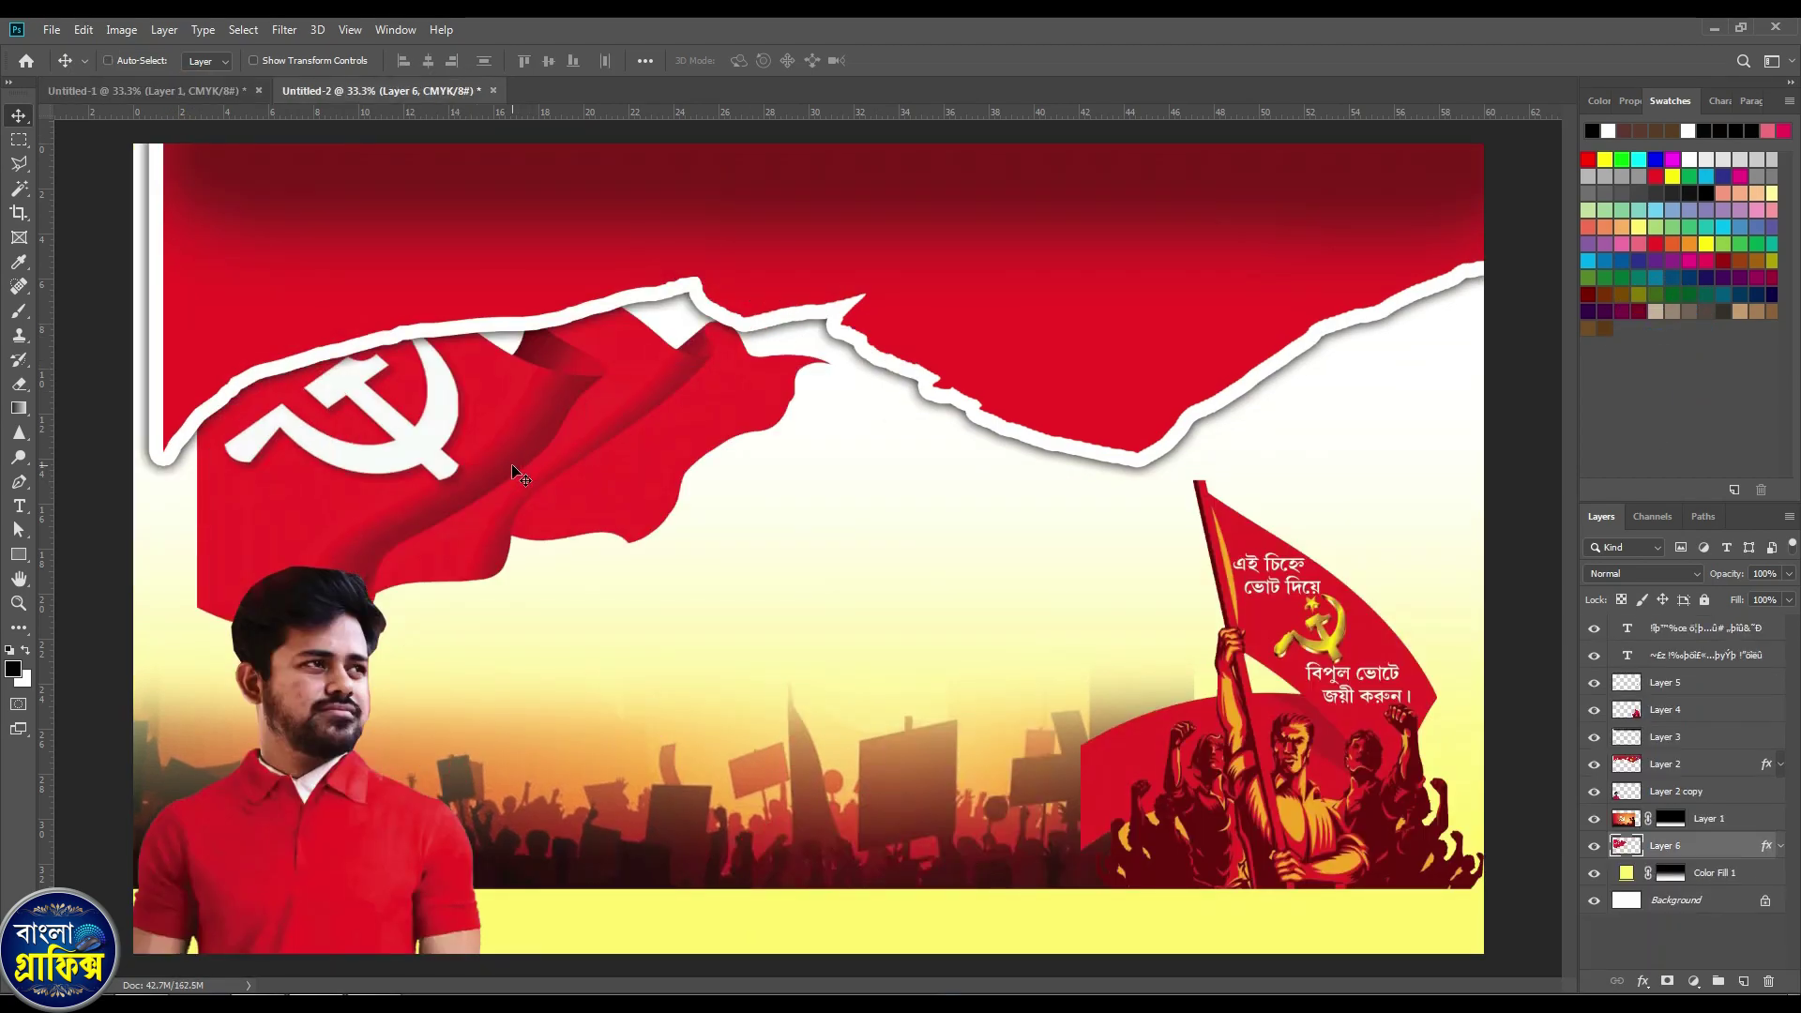
drag(1708, 849, 1701, 765)
drag(469, 458, 476, 363)
key(ctrl+bracketright)
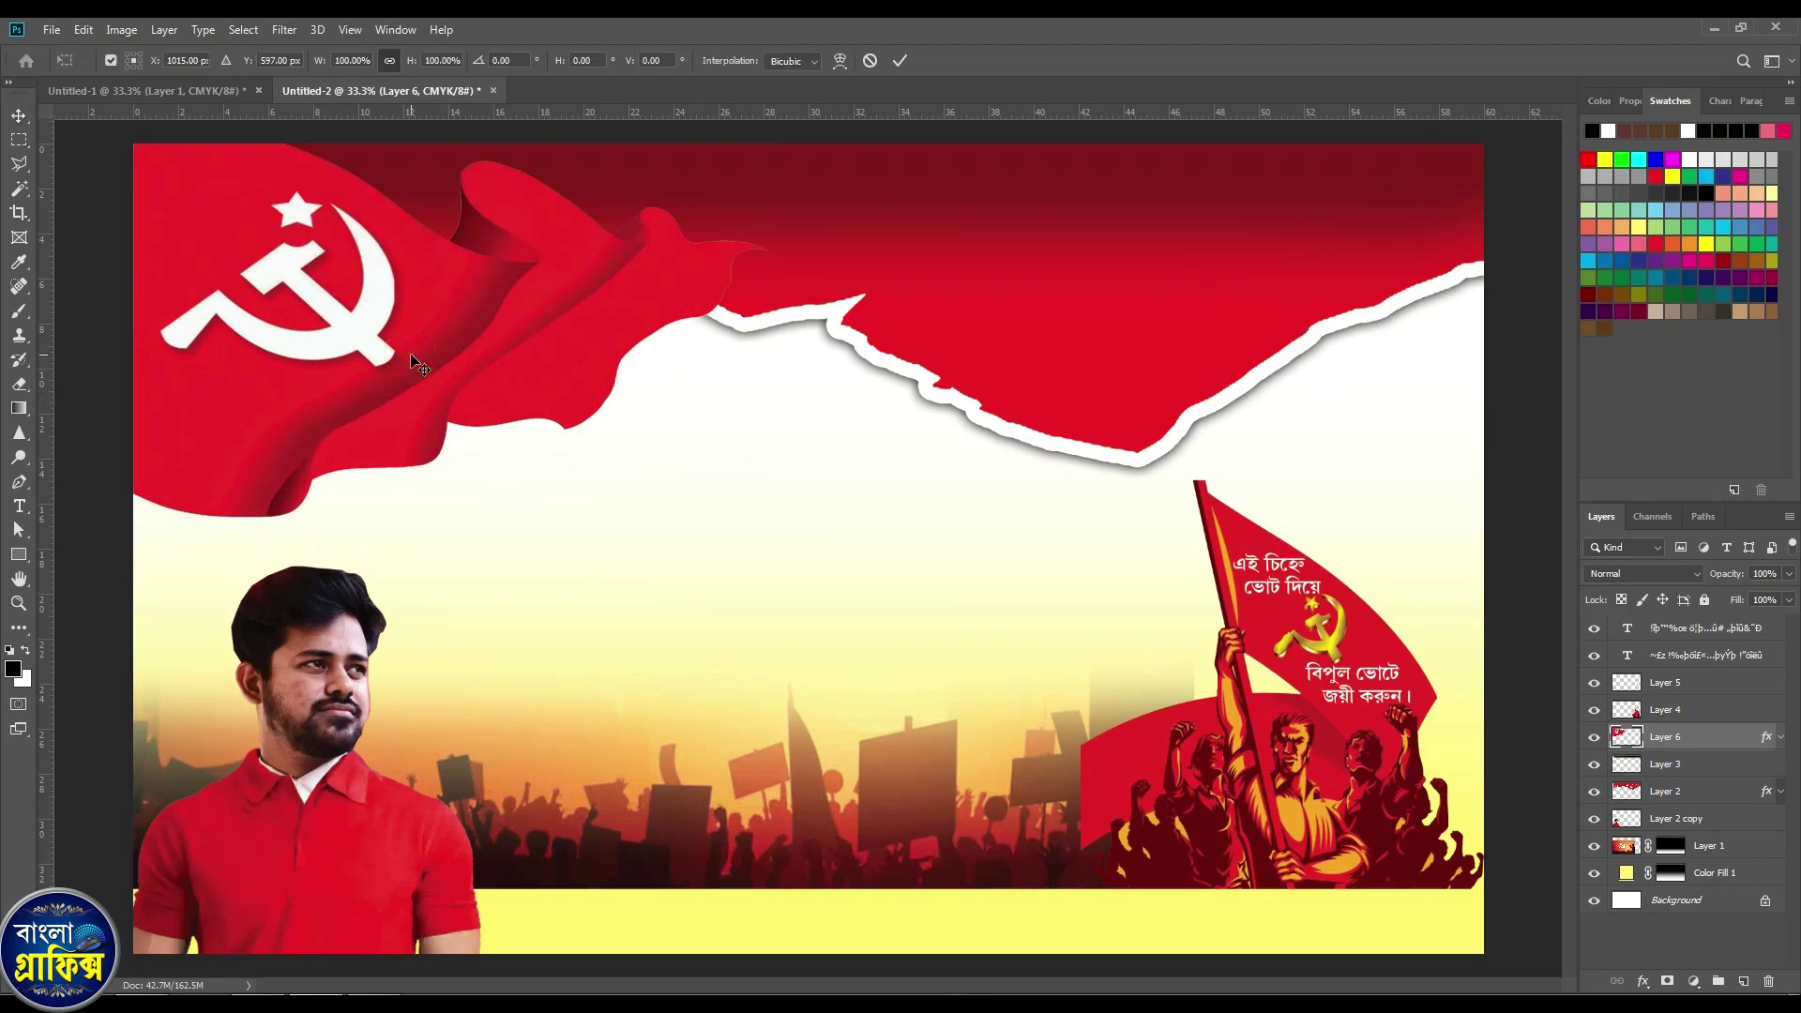
click(551, 392)
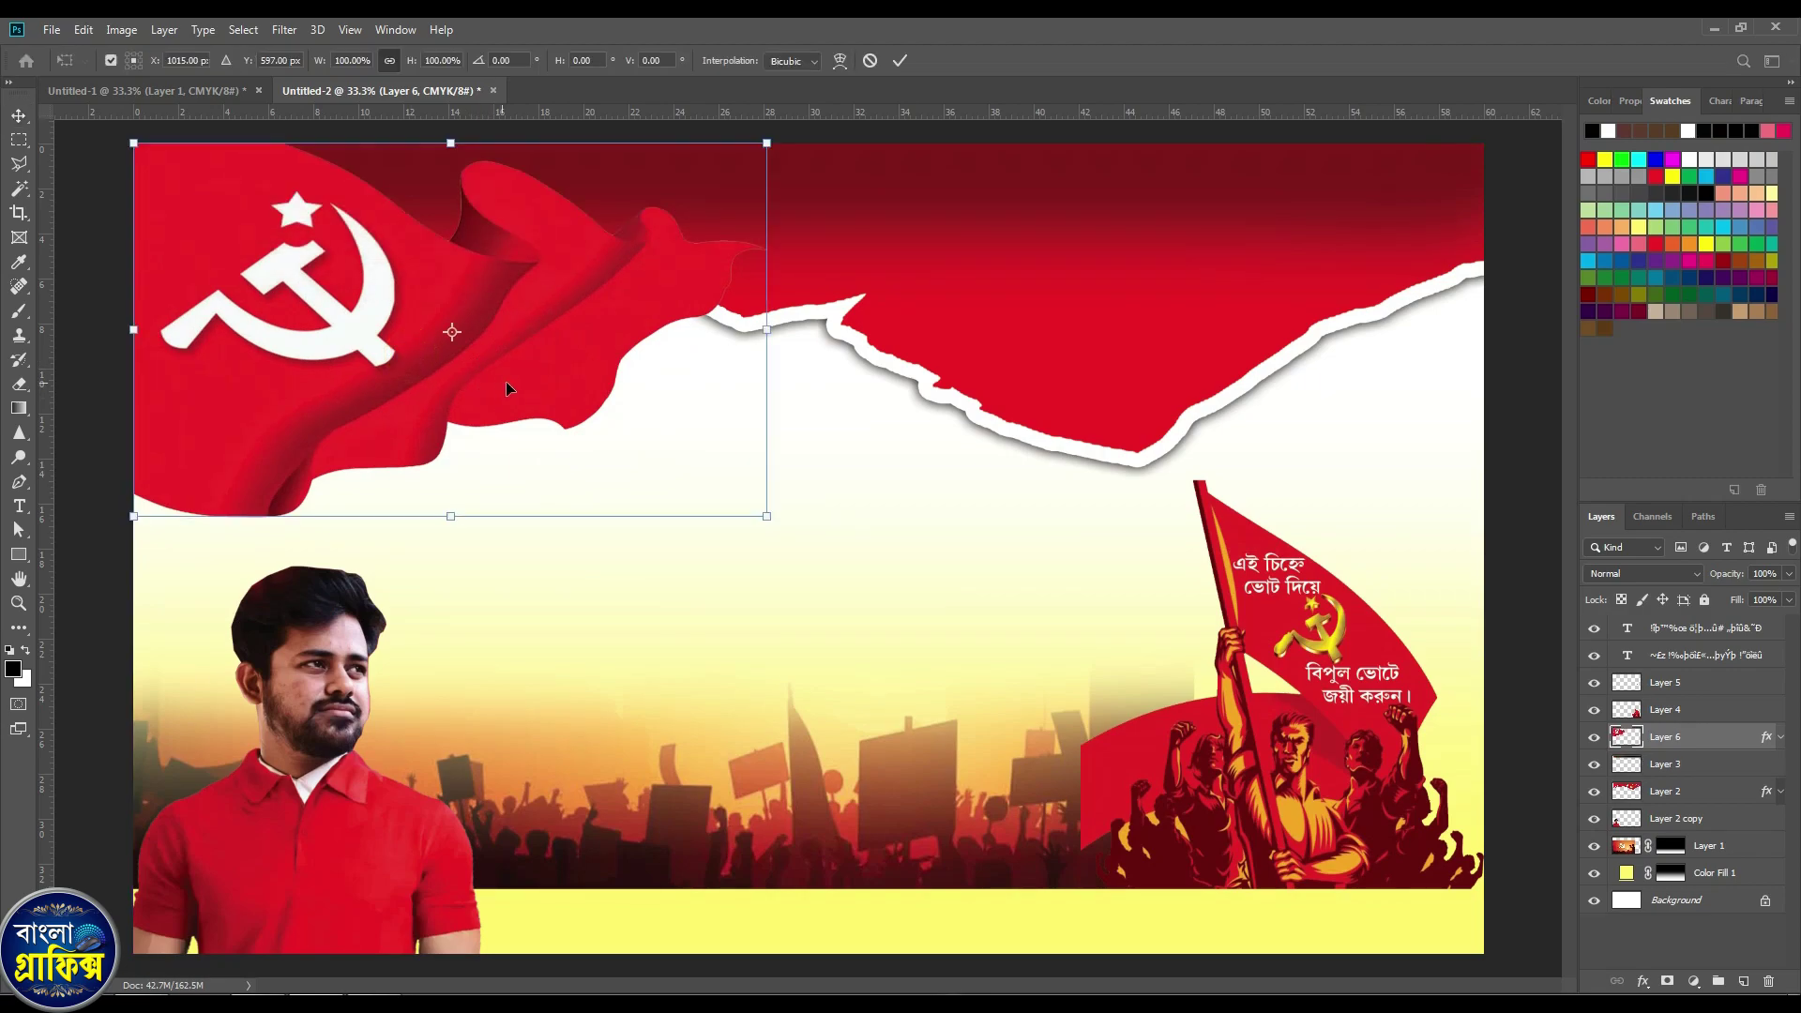
Examine the stroke, color overlay and drop shadow settings in the torn-paper banner's layer style.
click(1055, 399)
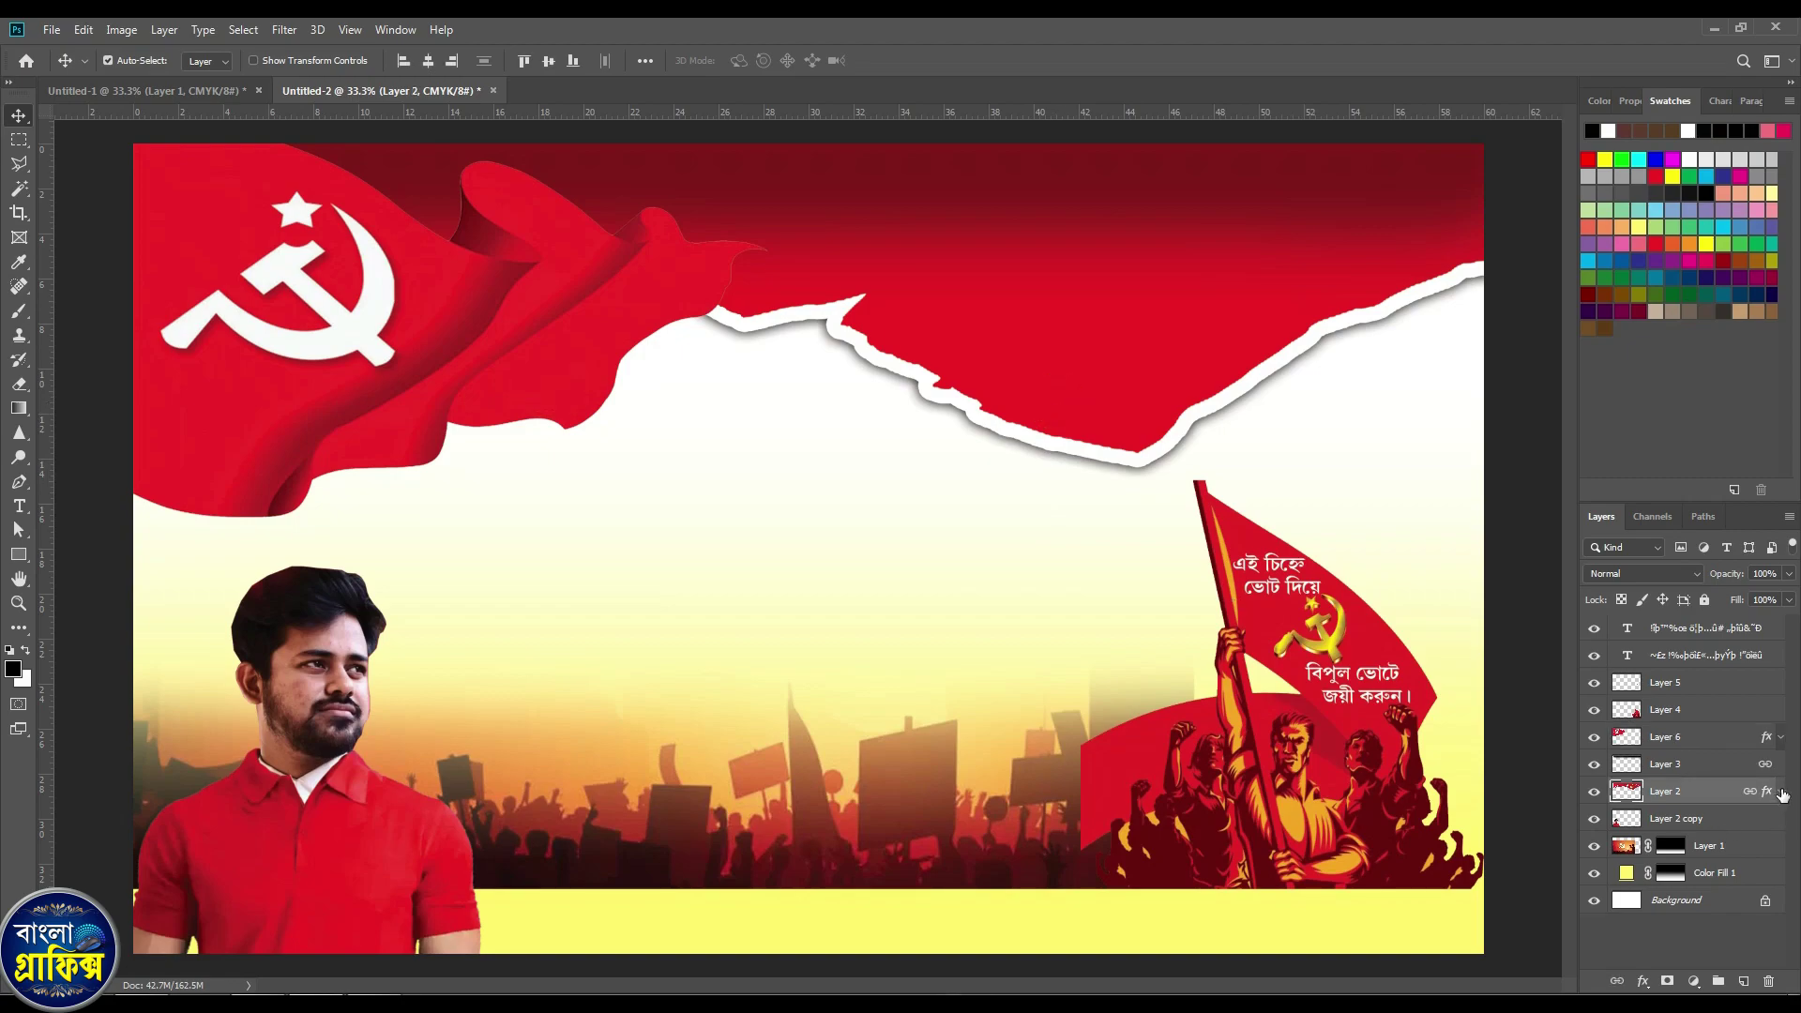
click(1782, 792)
double_click(1679, 838)
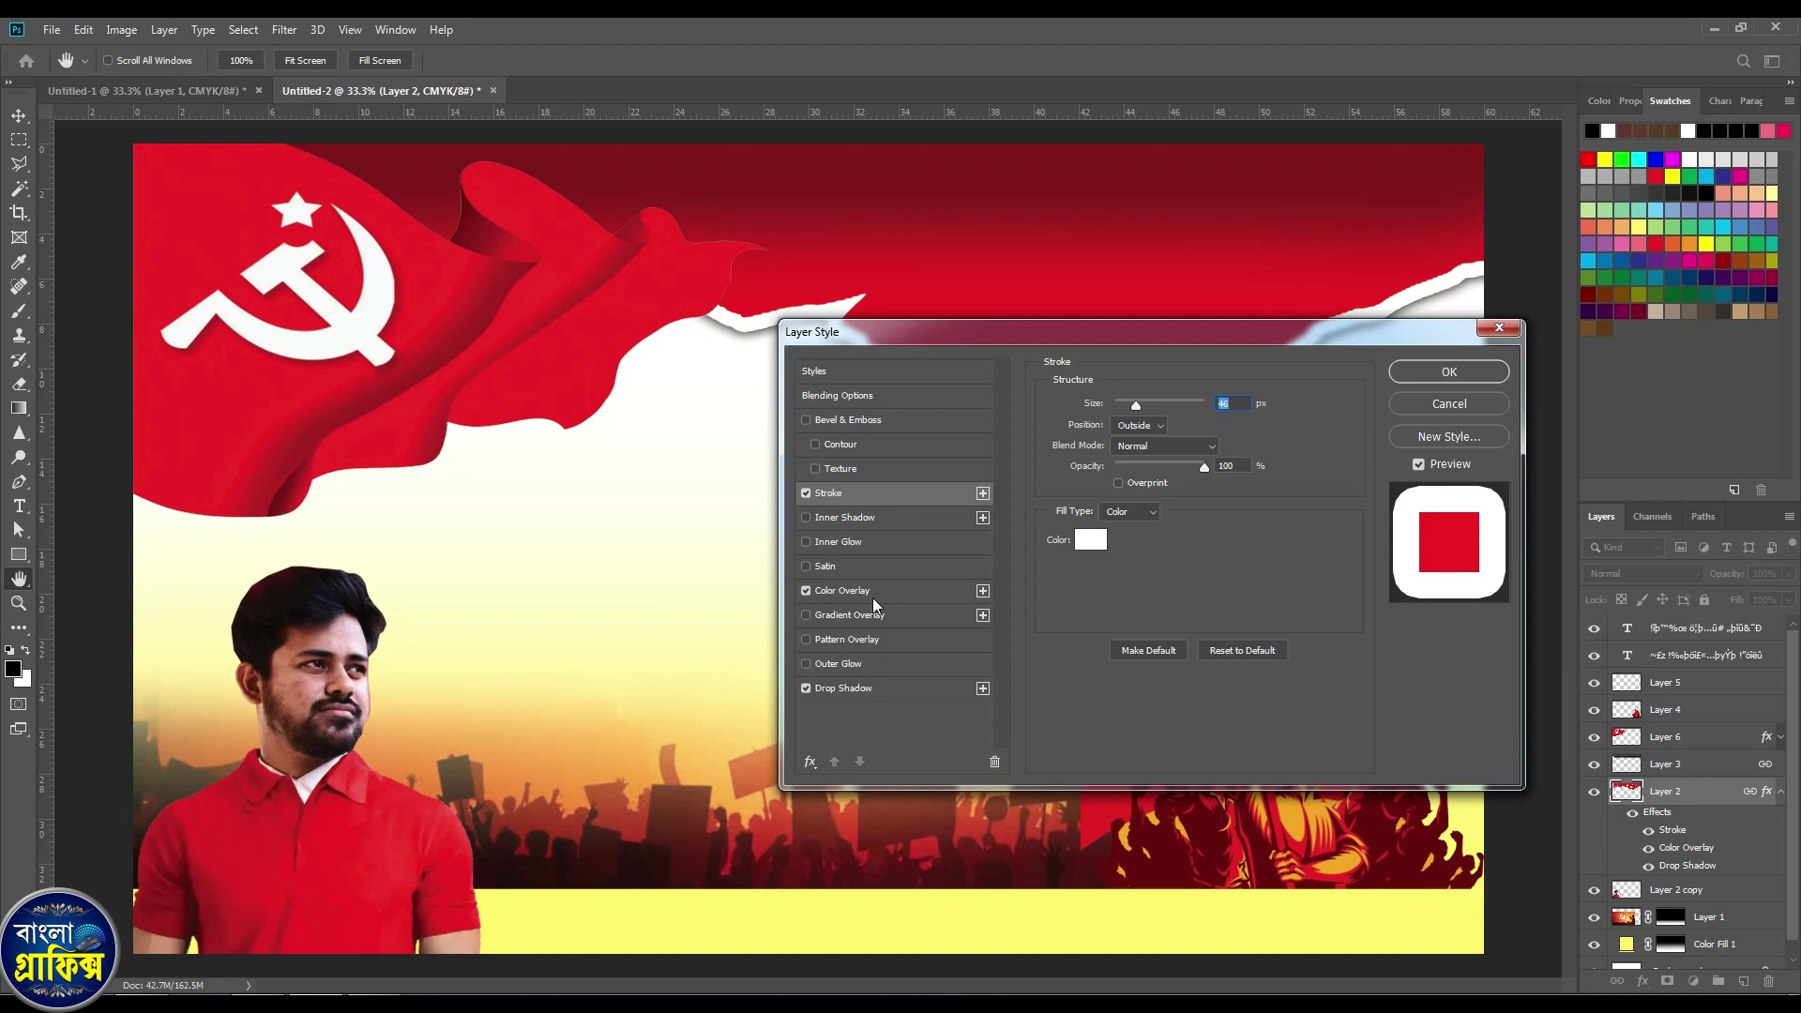
click(873, 596)
click(1239, 409)
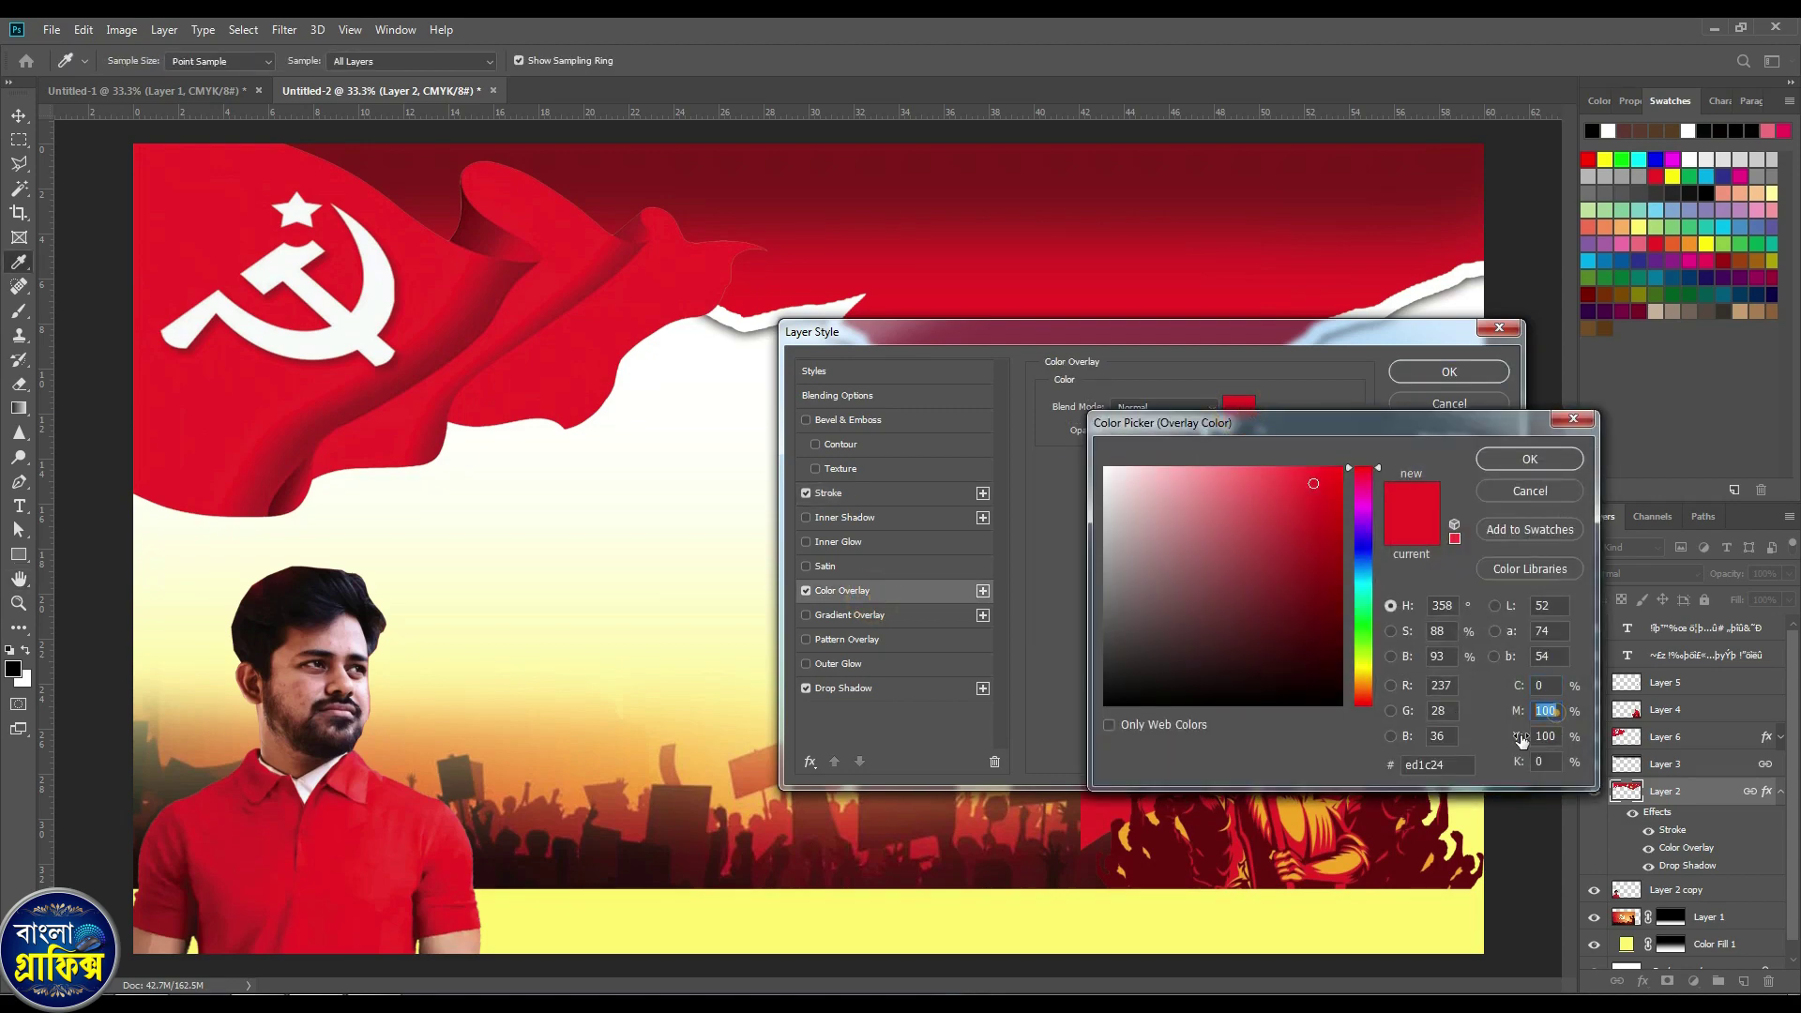
click(1545, 456)
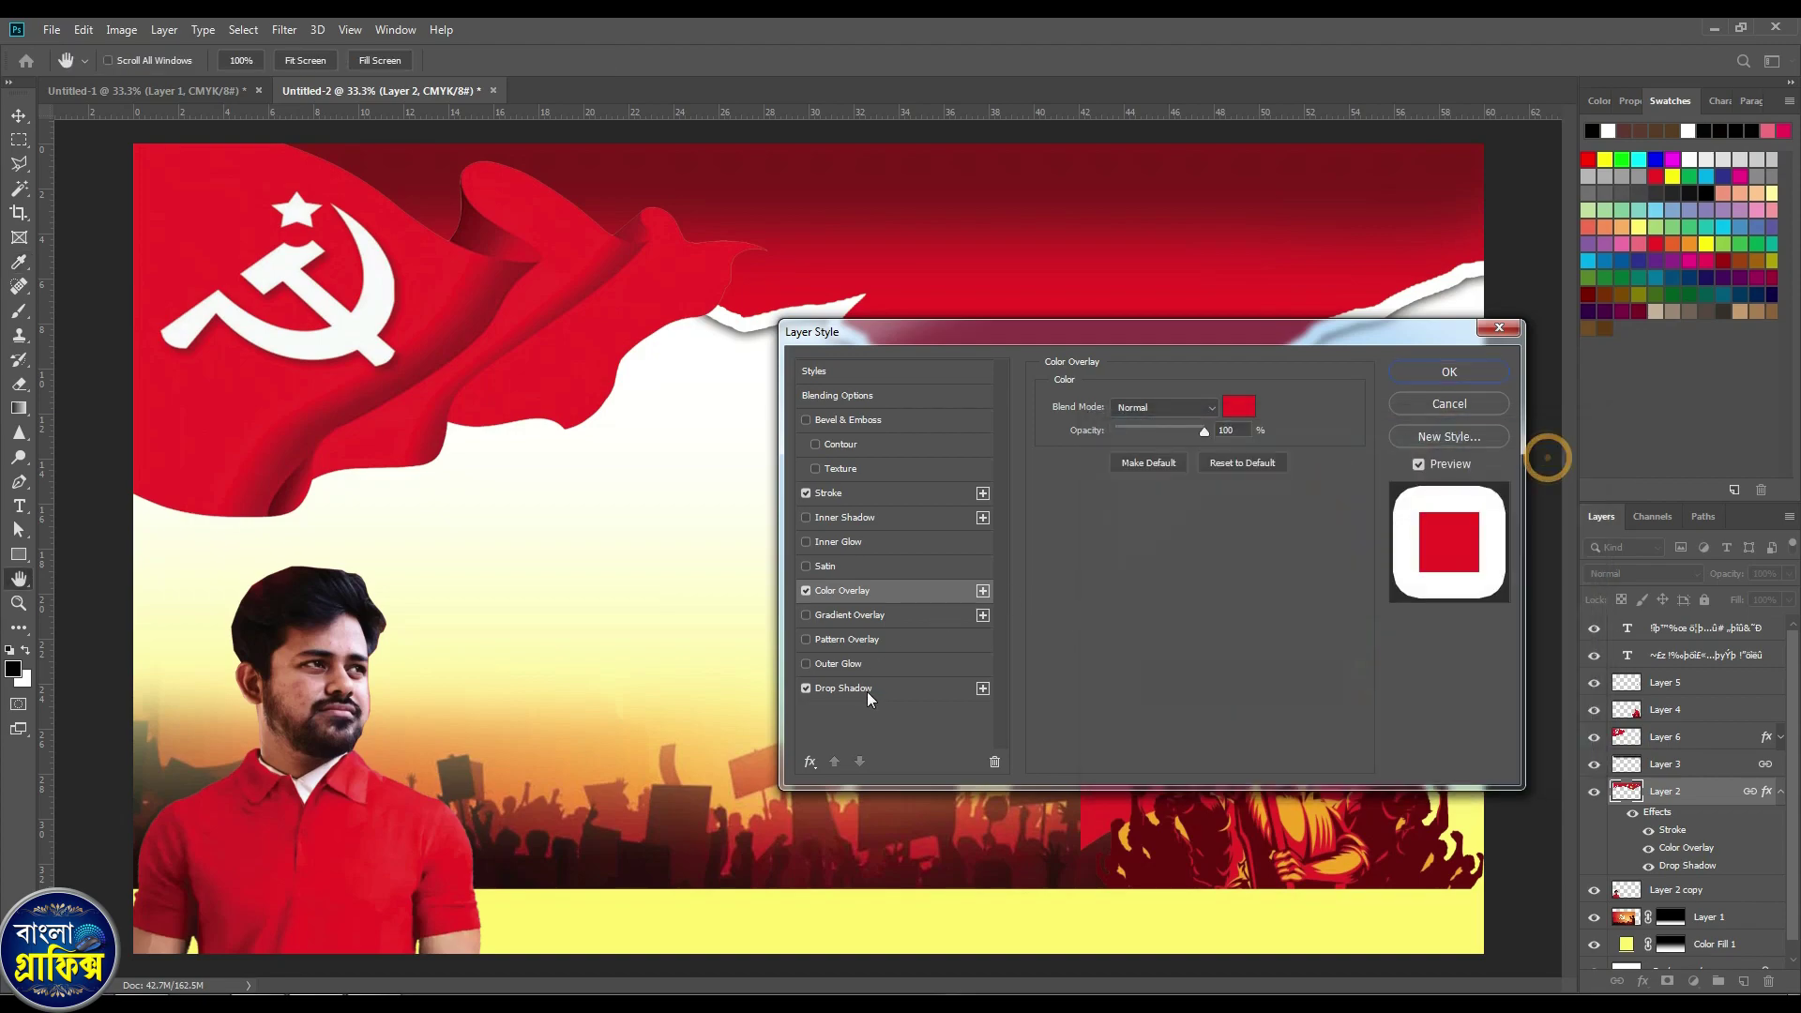
click(867, 691)
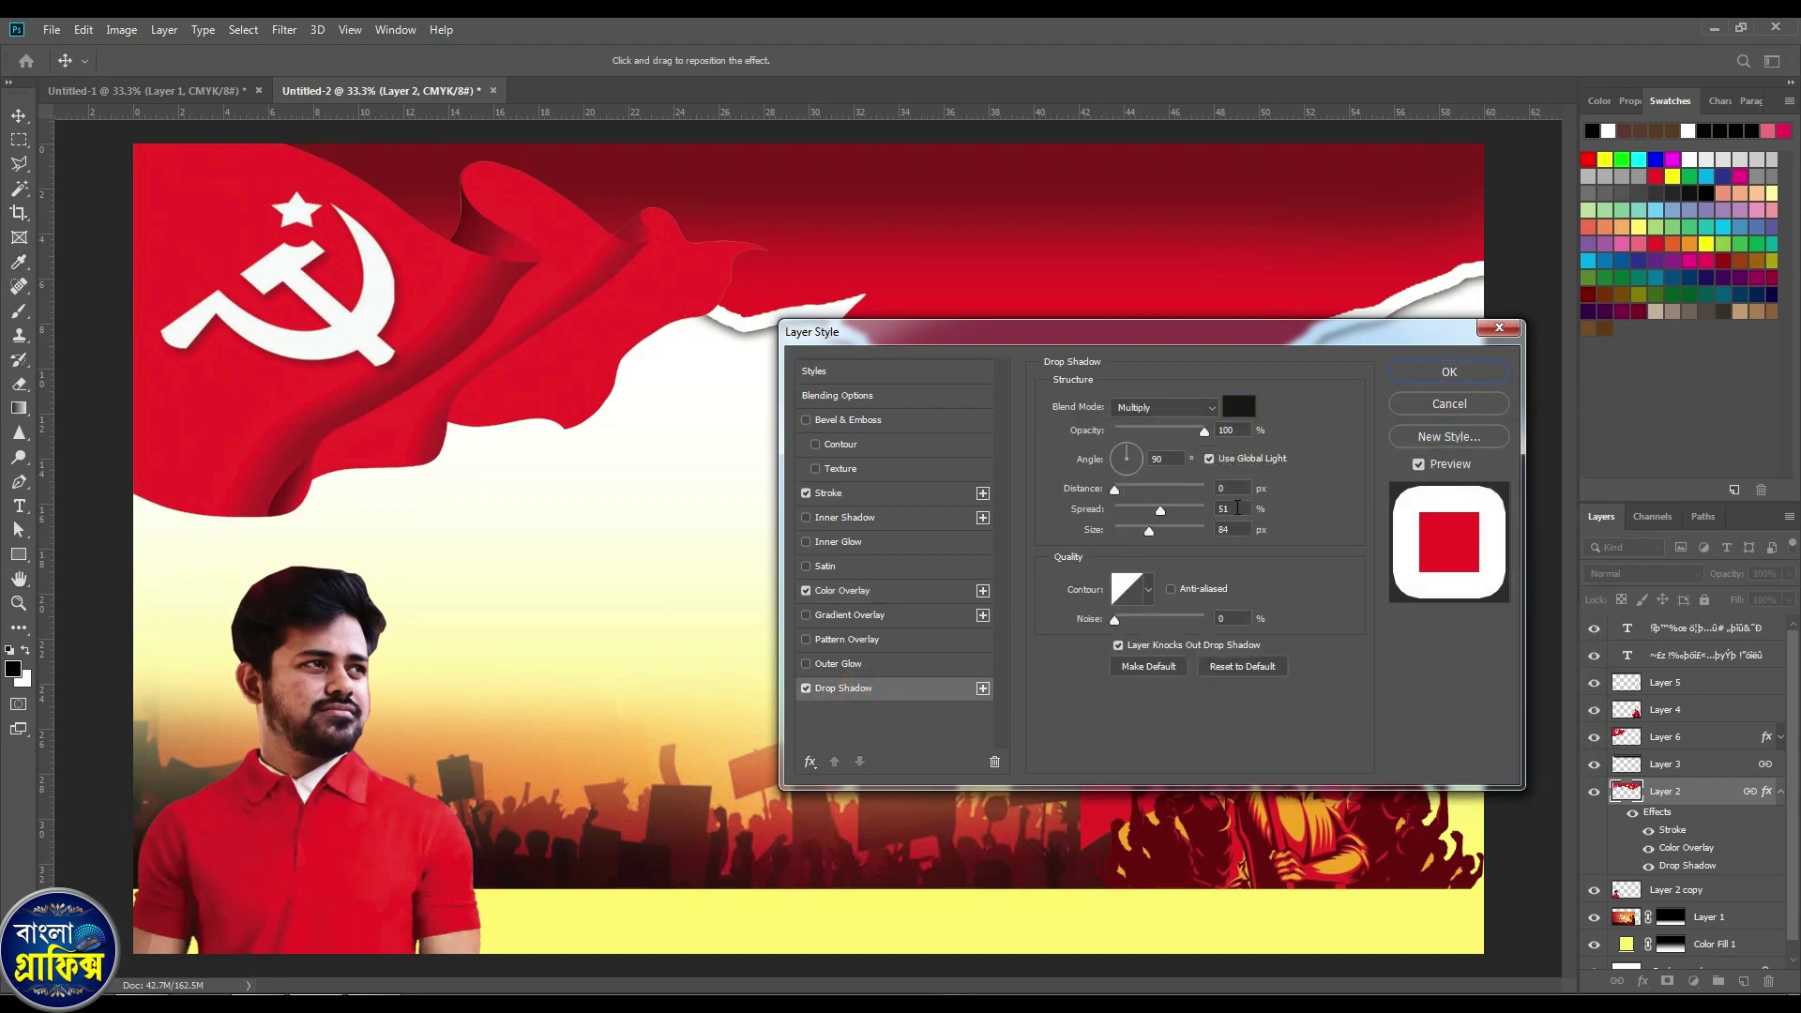
click(1236, 507)
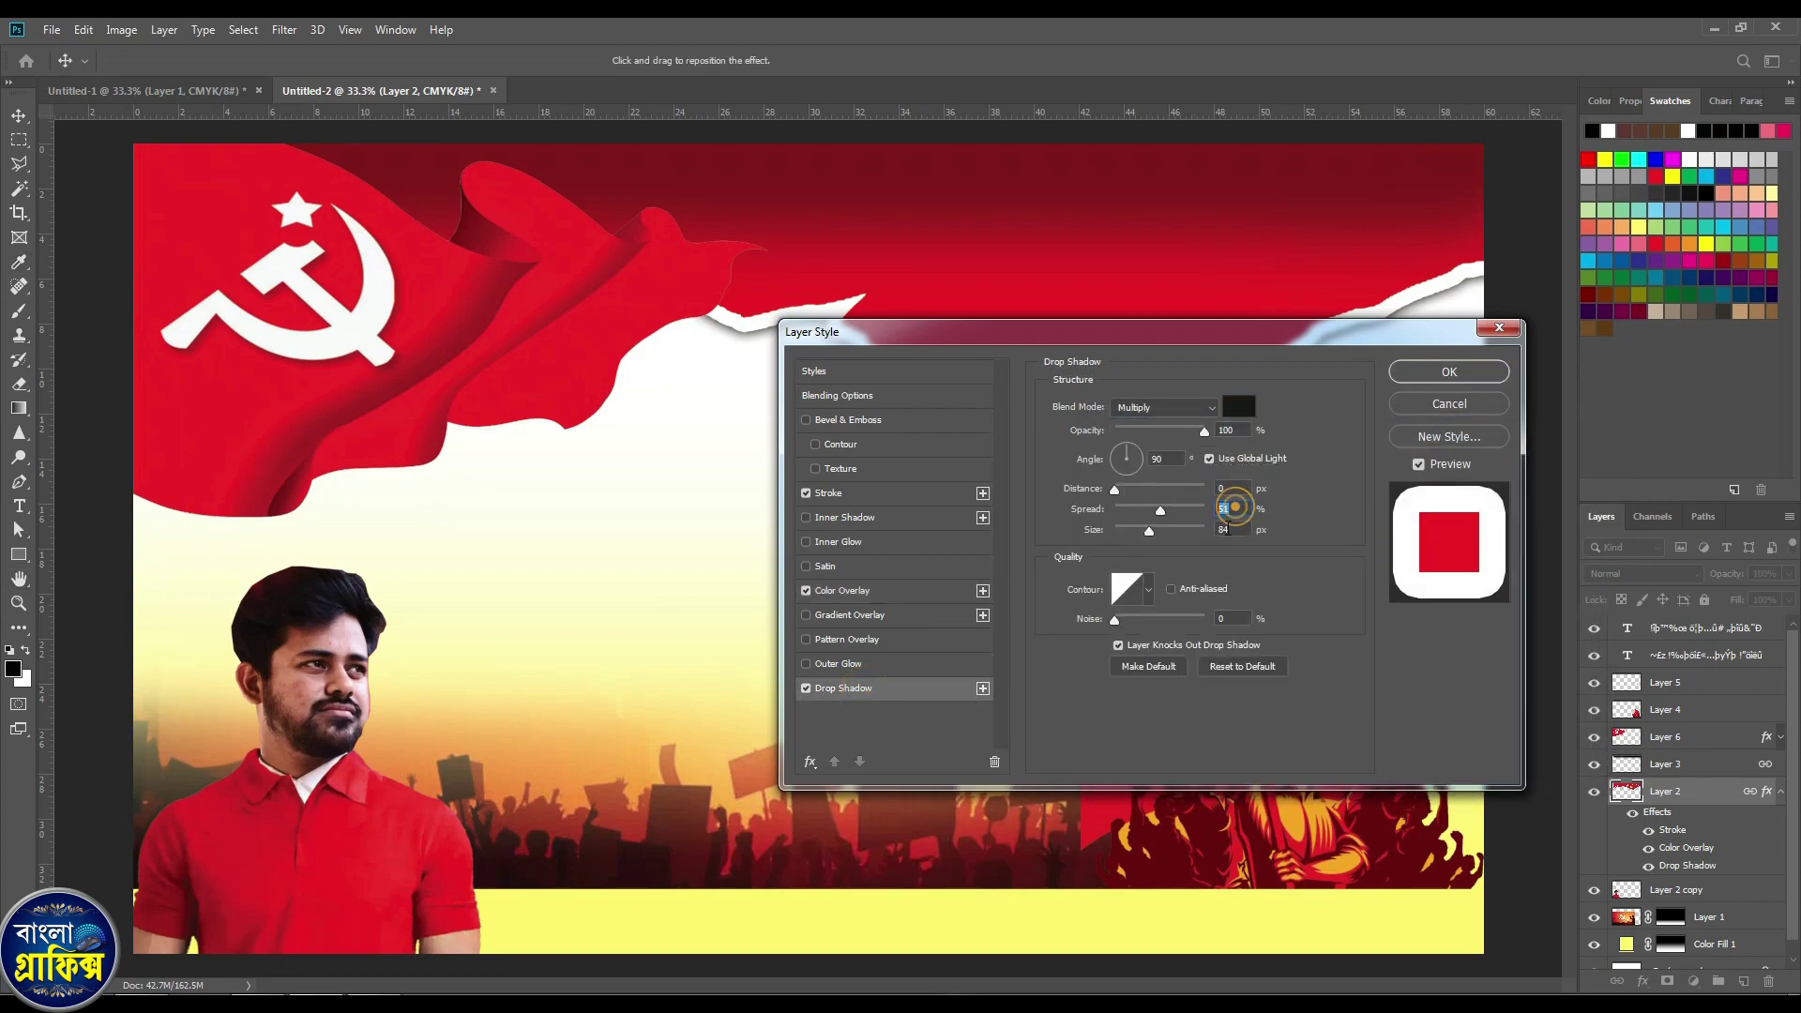
click(1419, 375)
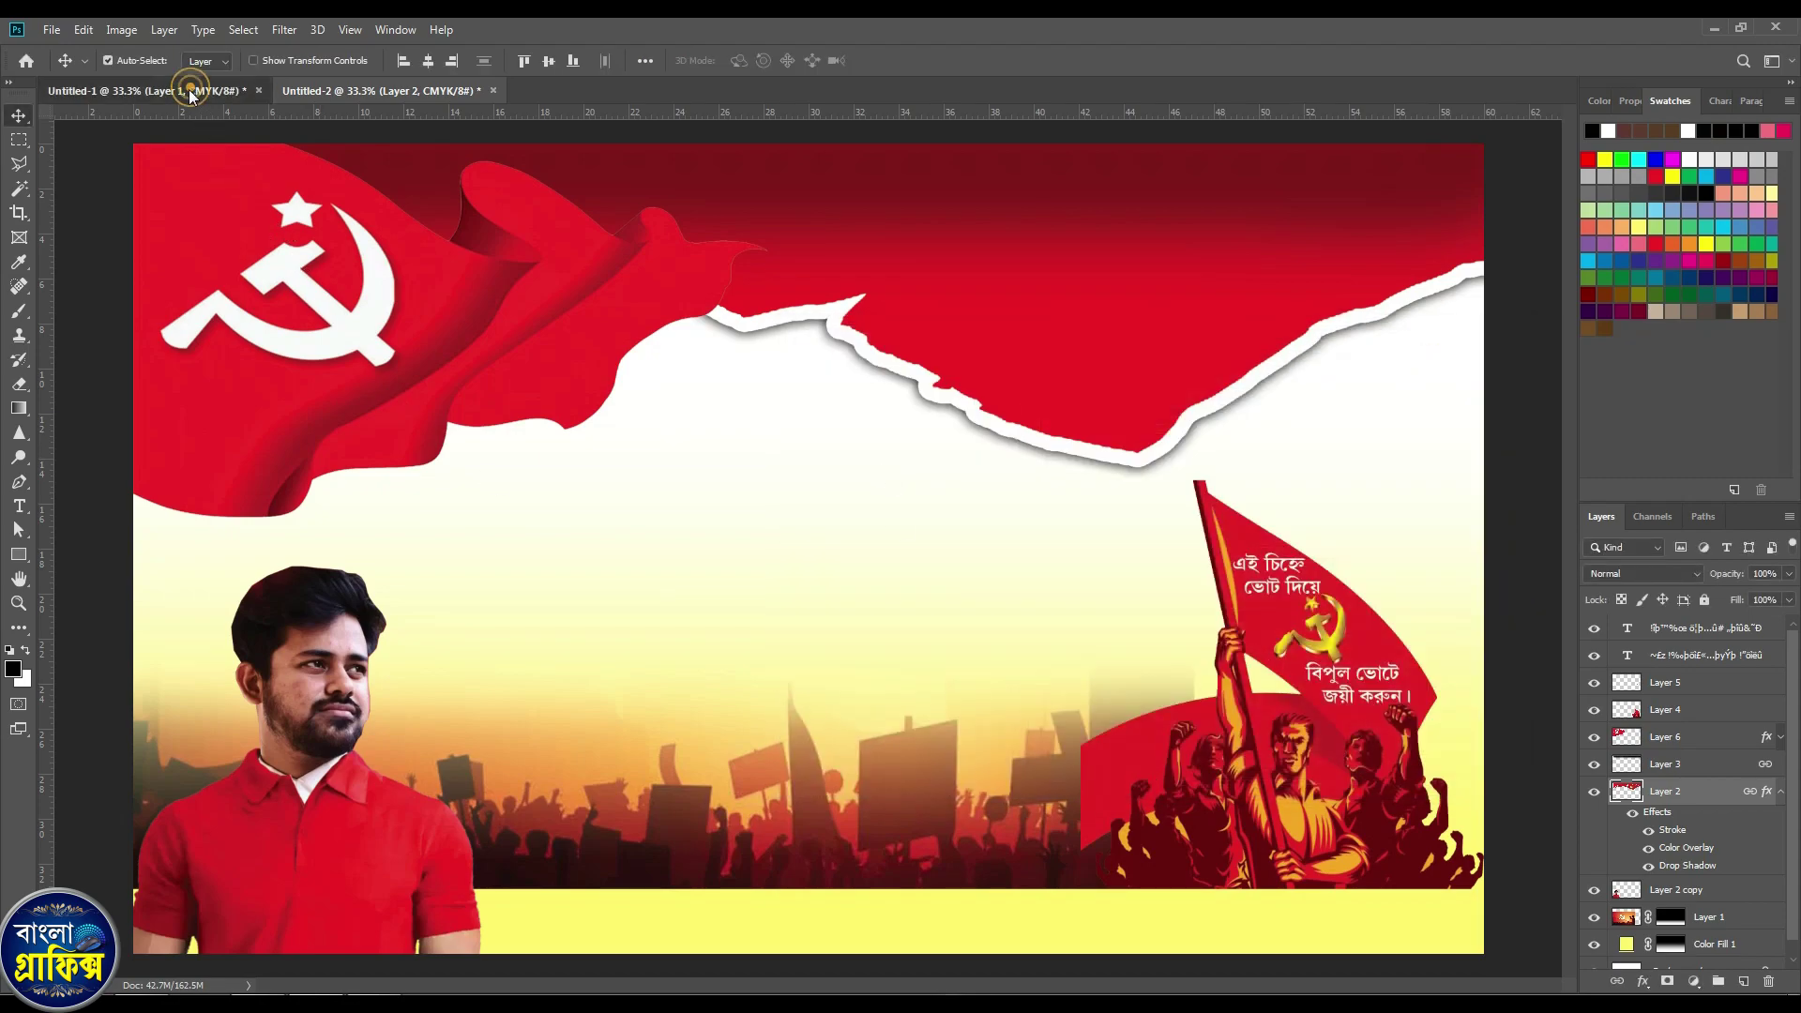
Check the Untitled-1 reference, and draw a black rectangle about 2364 by 402 px across the crowd image in Untitled-2.
click(180, 89)
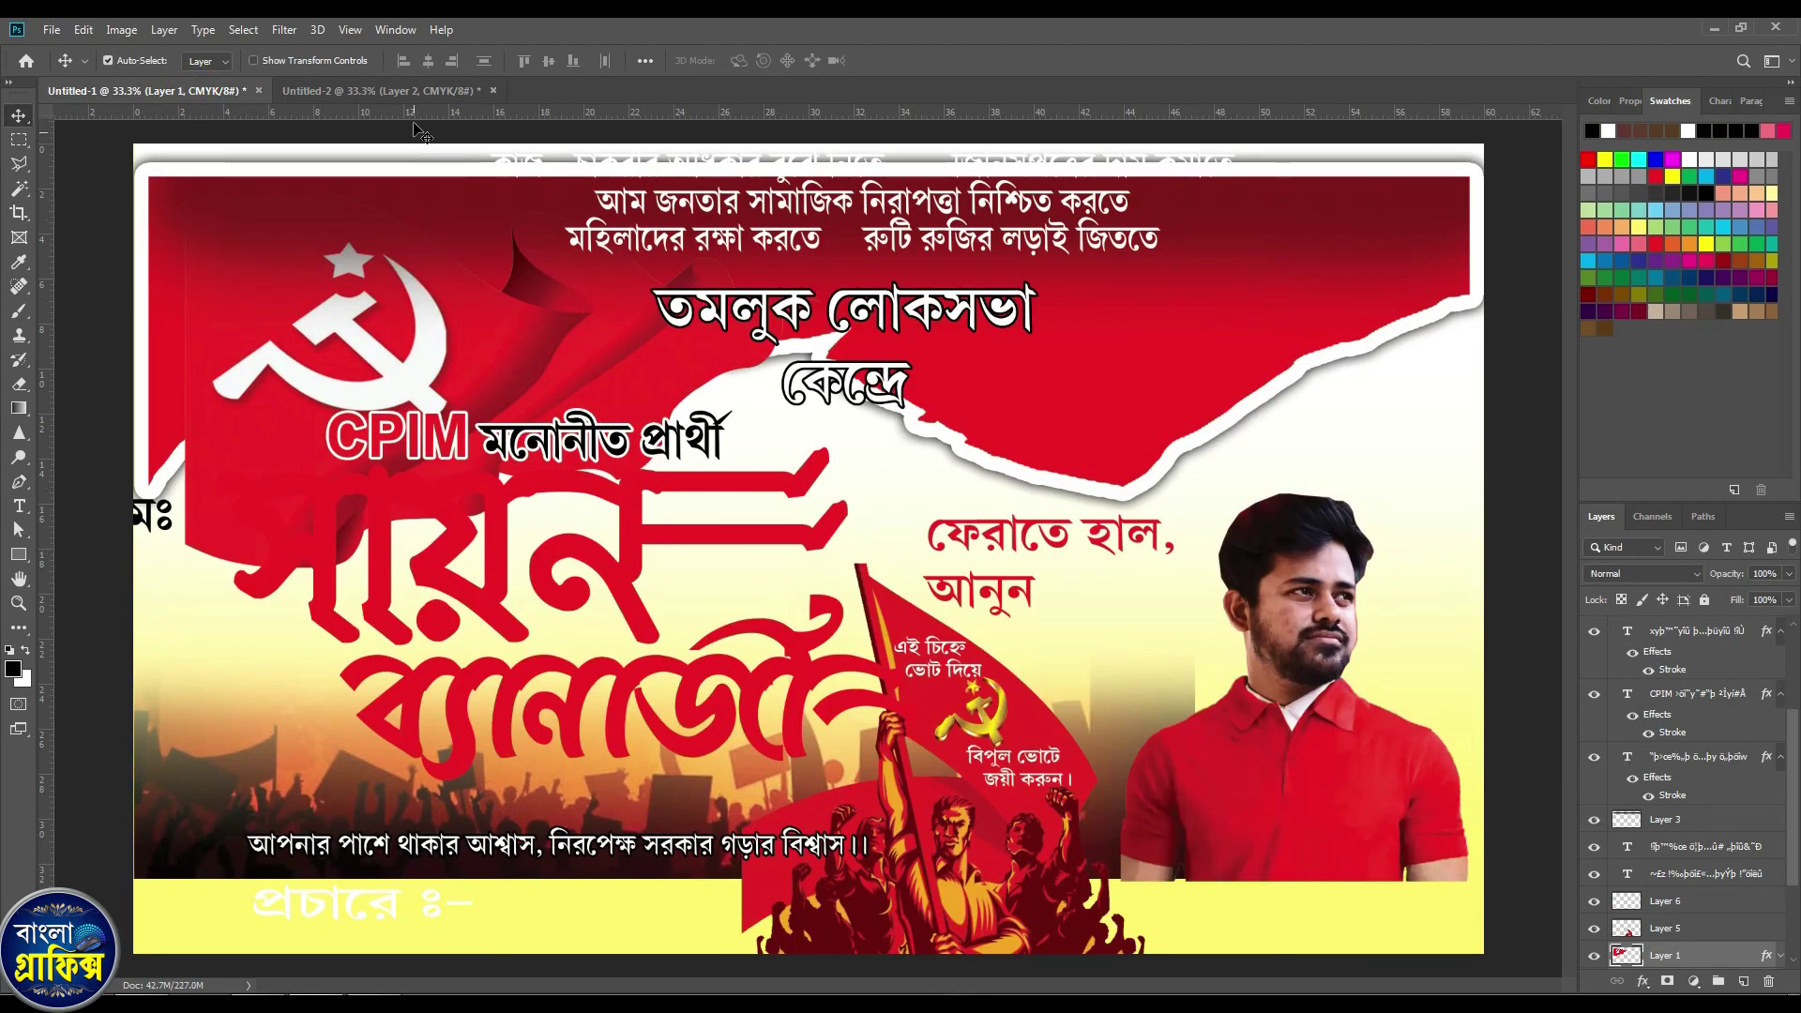
click(401, 91)
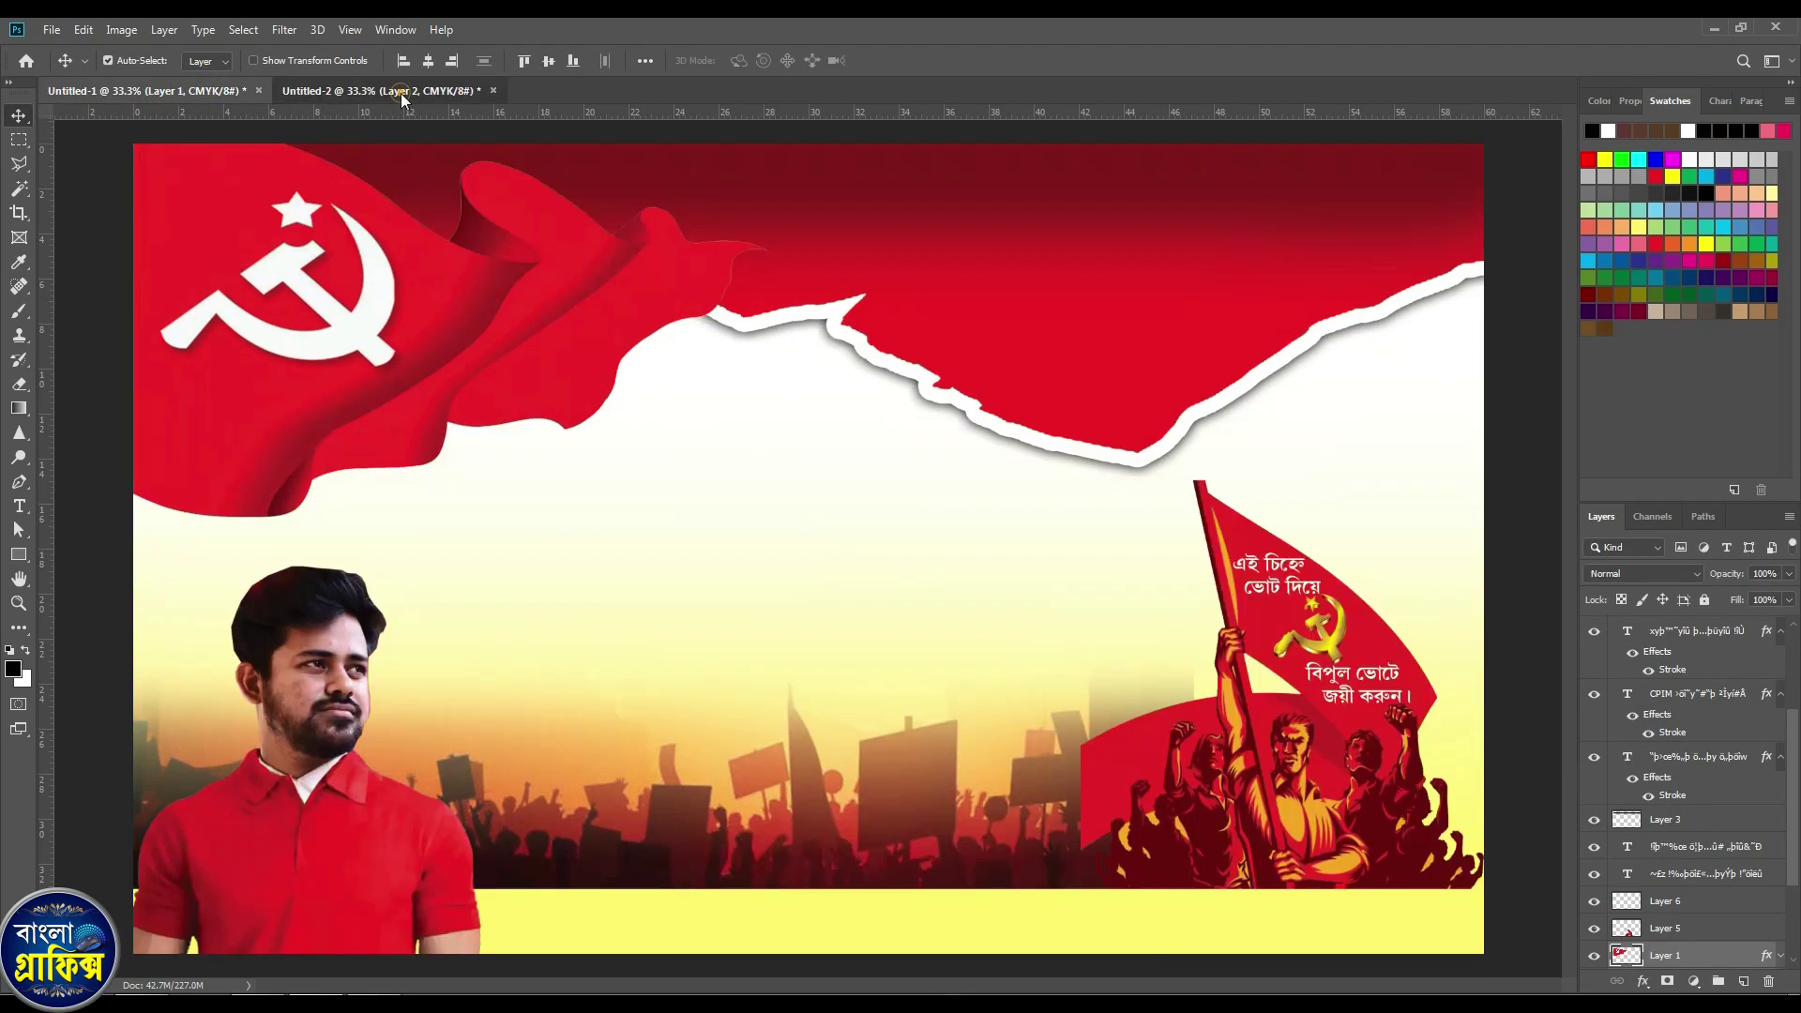
right_click(20, 558)
click(76, 554)
drag(519, 660, 1258, 782)
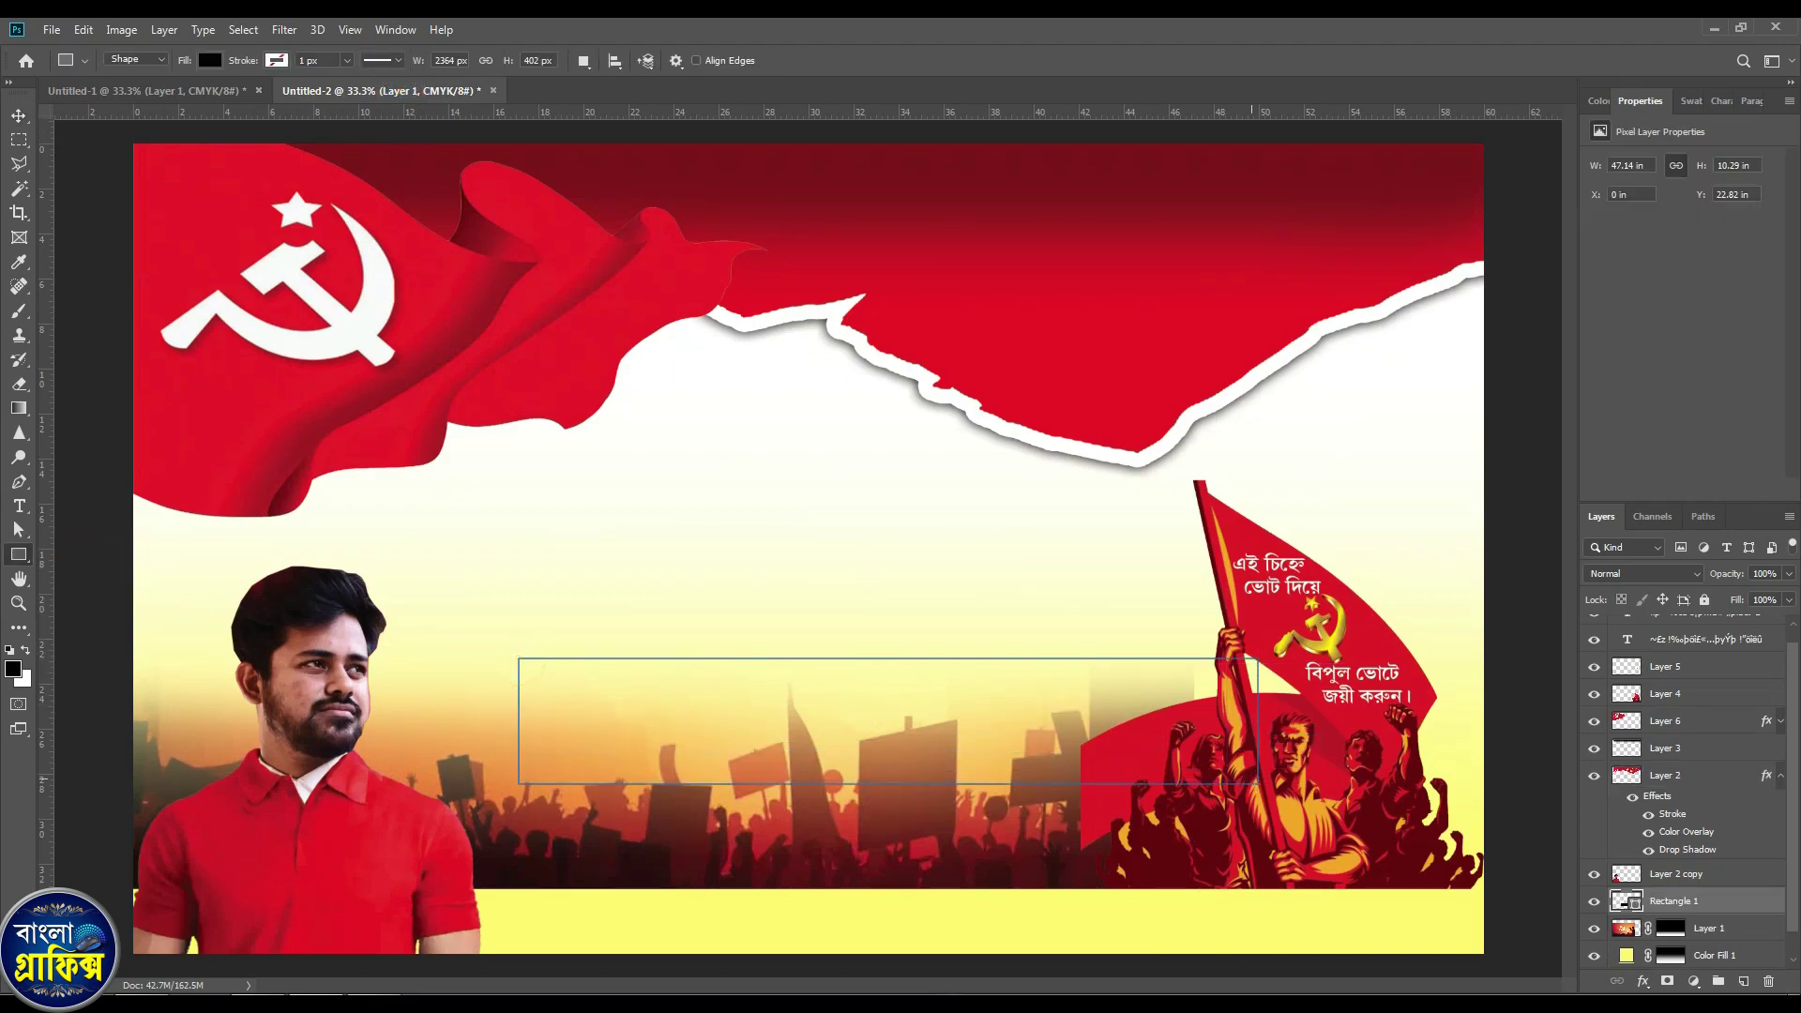
Move the black rectangle flush with the poster's bottom edge and bring it to the front of all layers.
key(v)
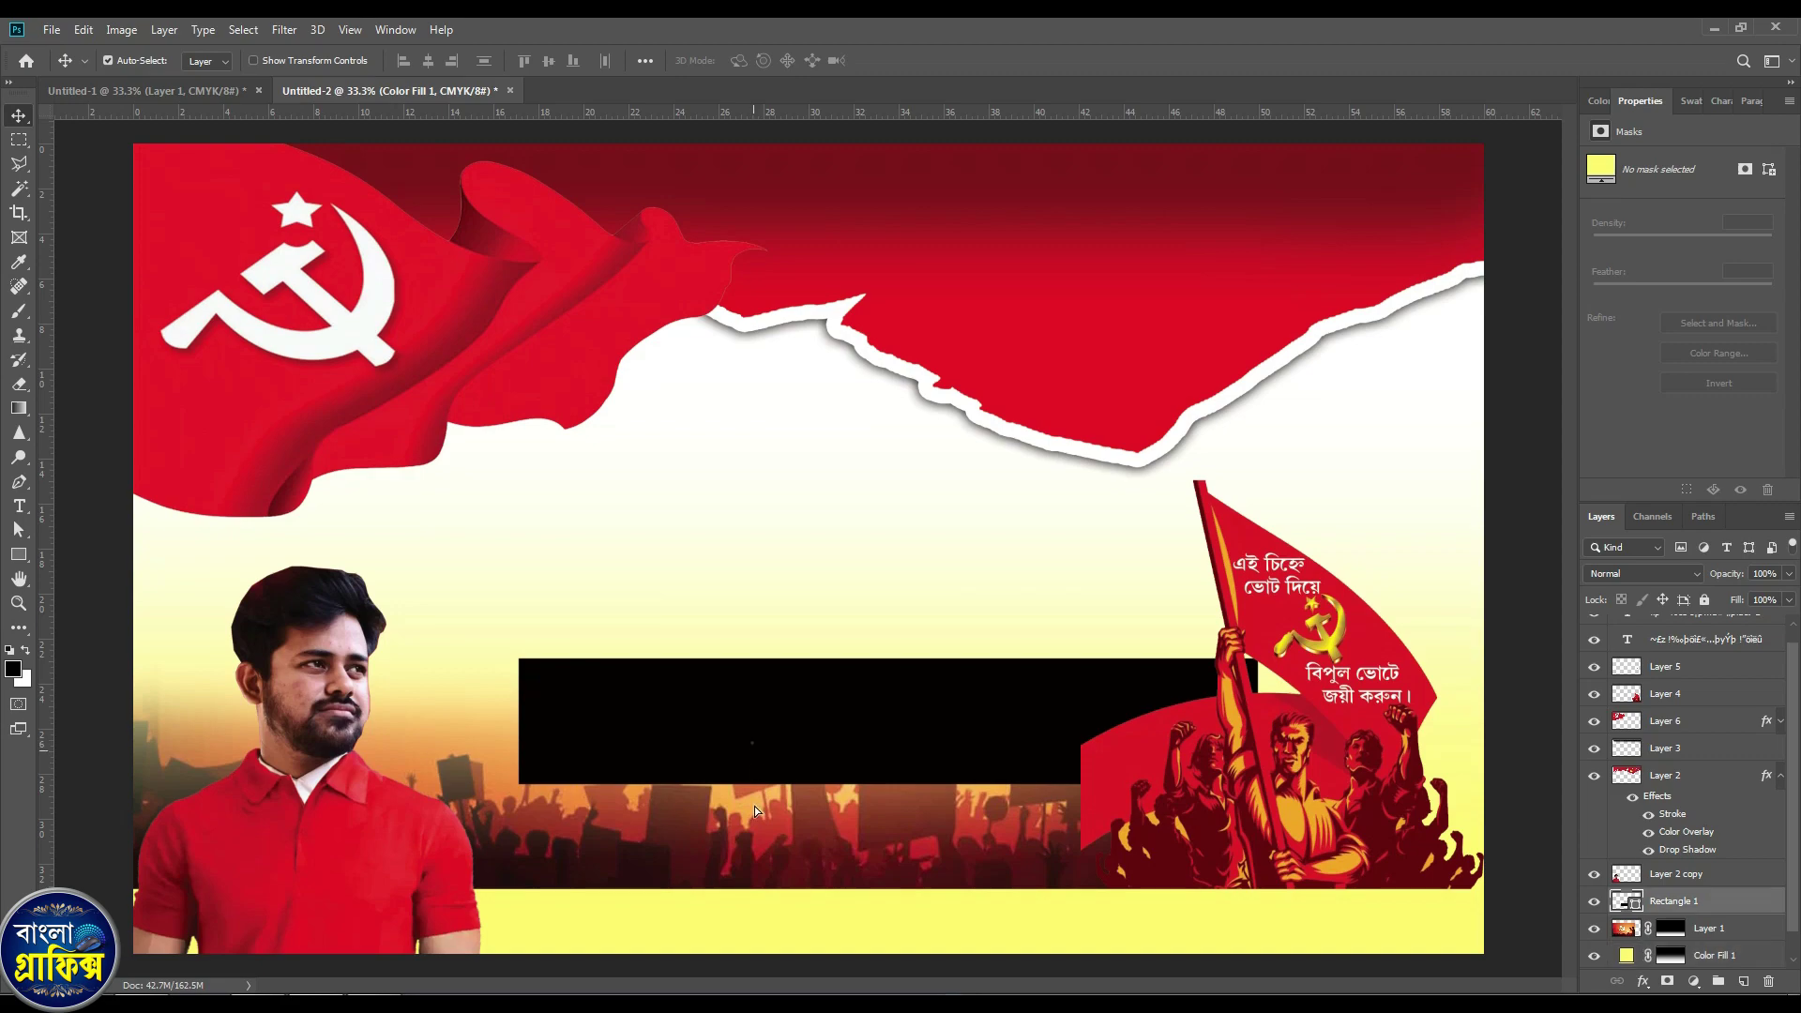
drag(754, 750, 605, 915)
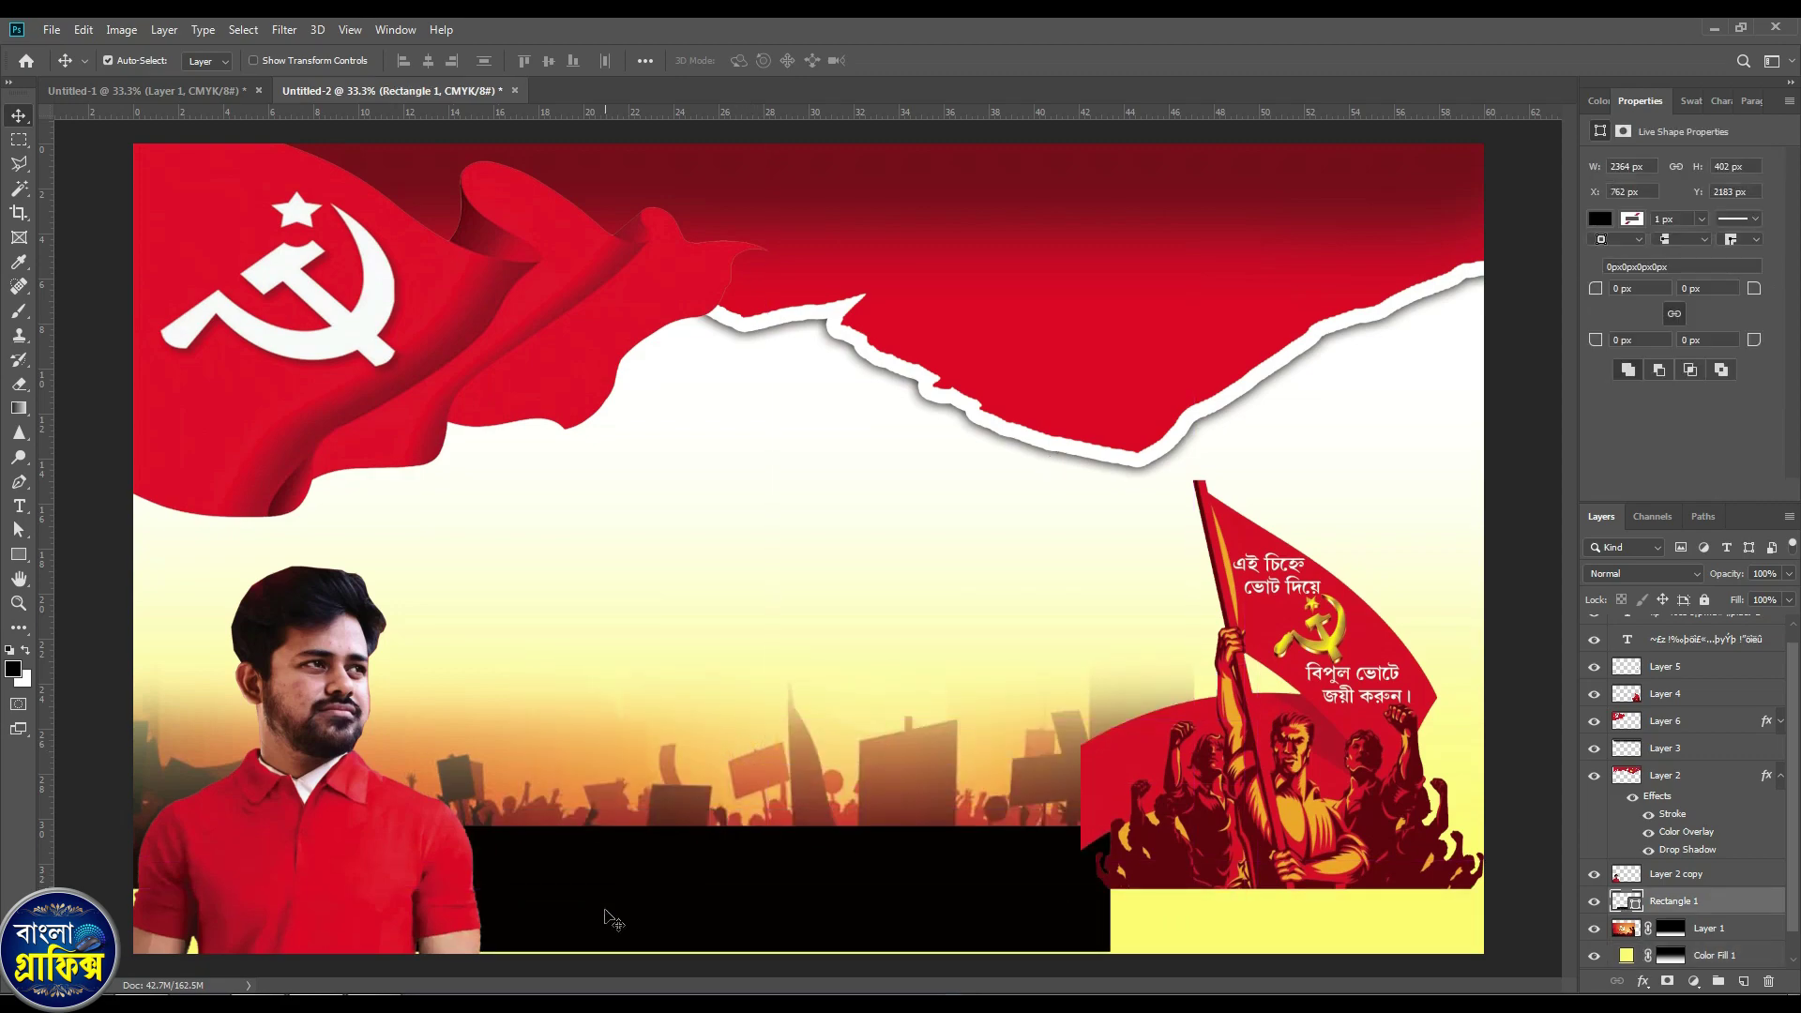
key(ctrl+shift+bracketright)
key(ctrl+t)
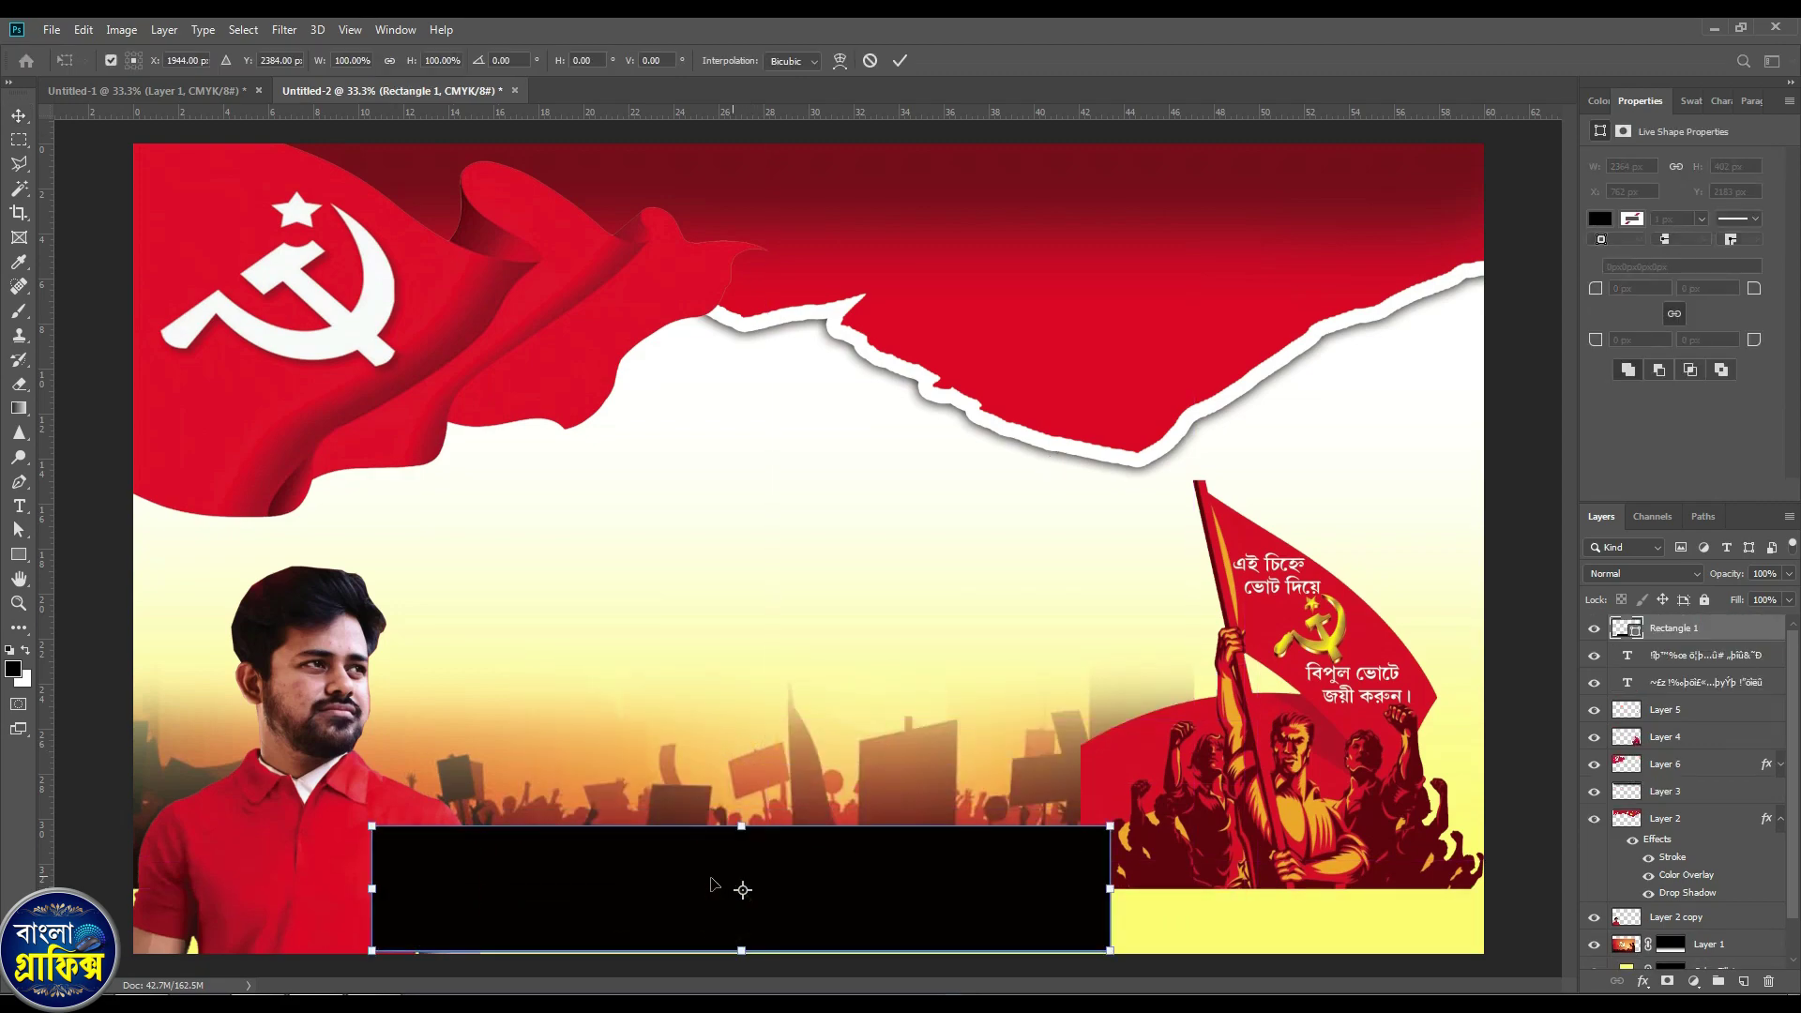
drag(820, 896, 821, 898)
key(Return)
click(816, 893)
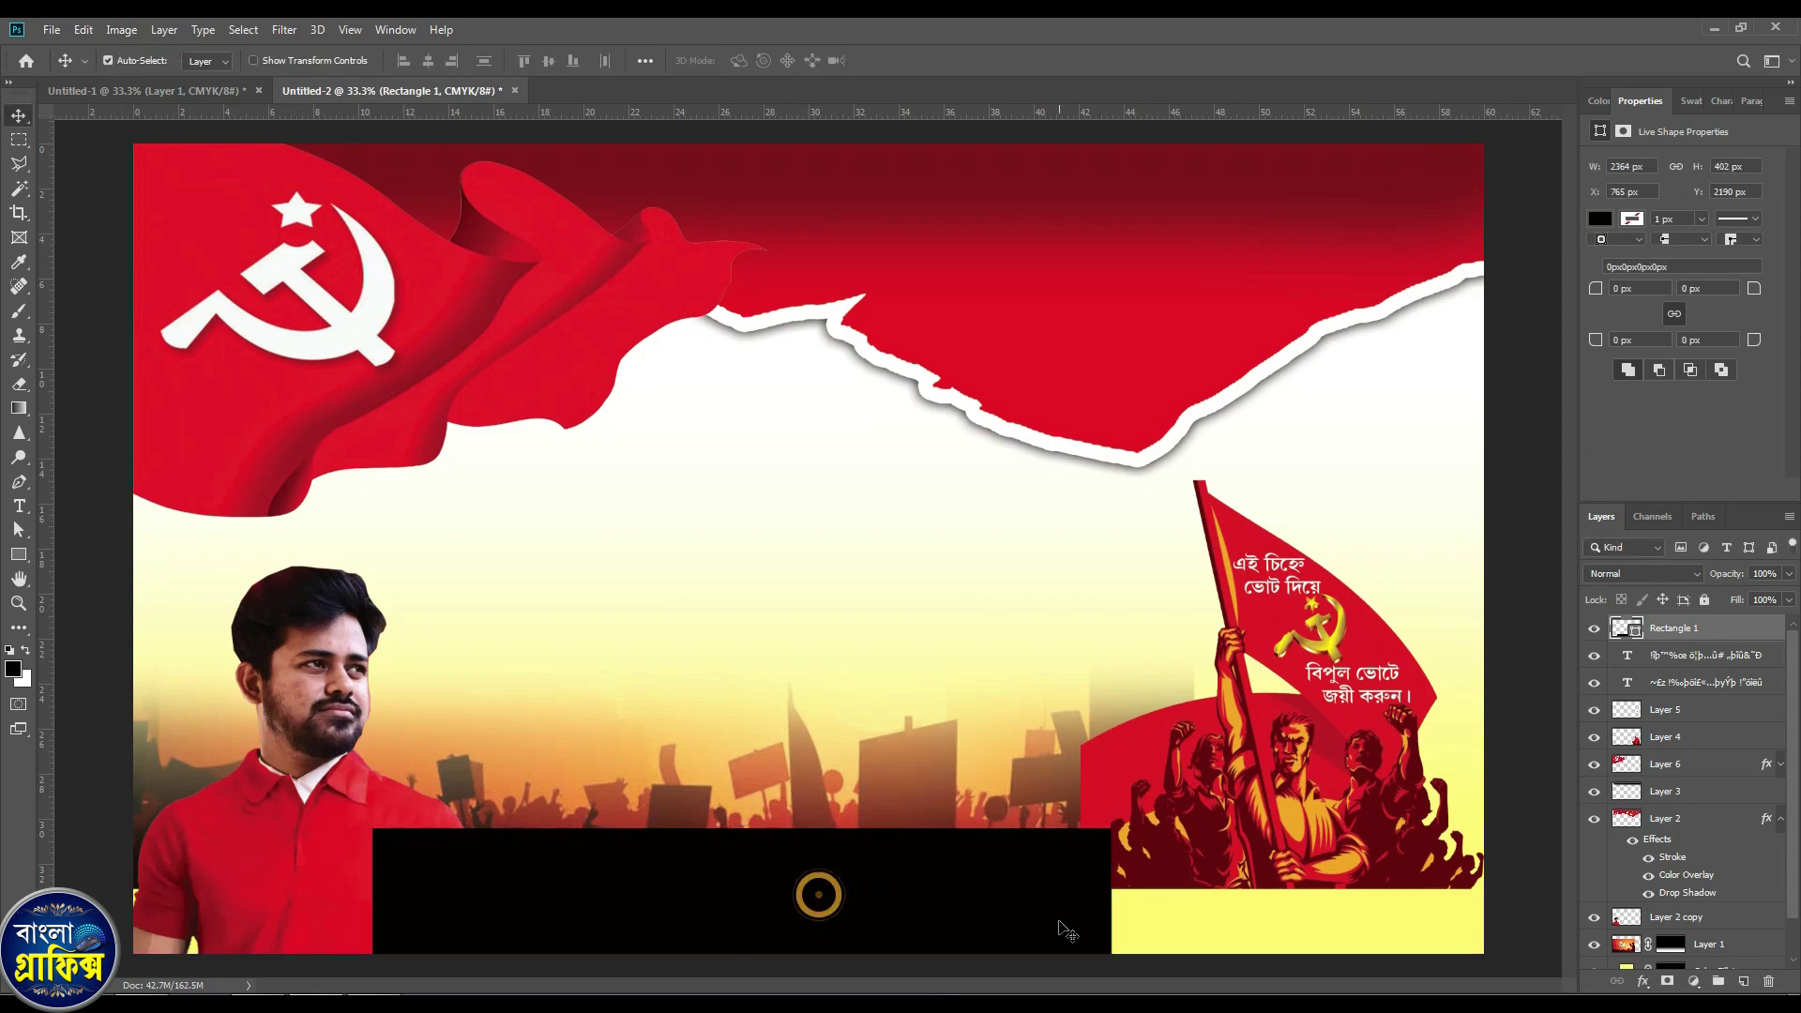
Resize the black rectangle to the full poster width of 4320 px and about 208 px high, and stack it behind the portrait.
key(ctrl+t)
drag(1112, 905, 1484, 897)
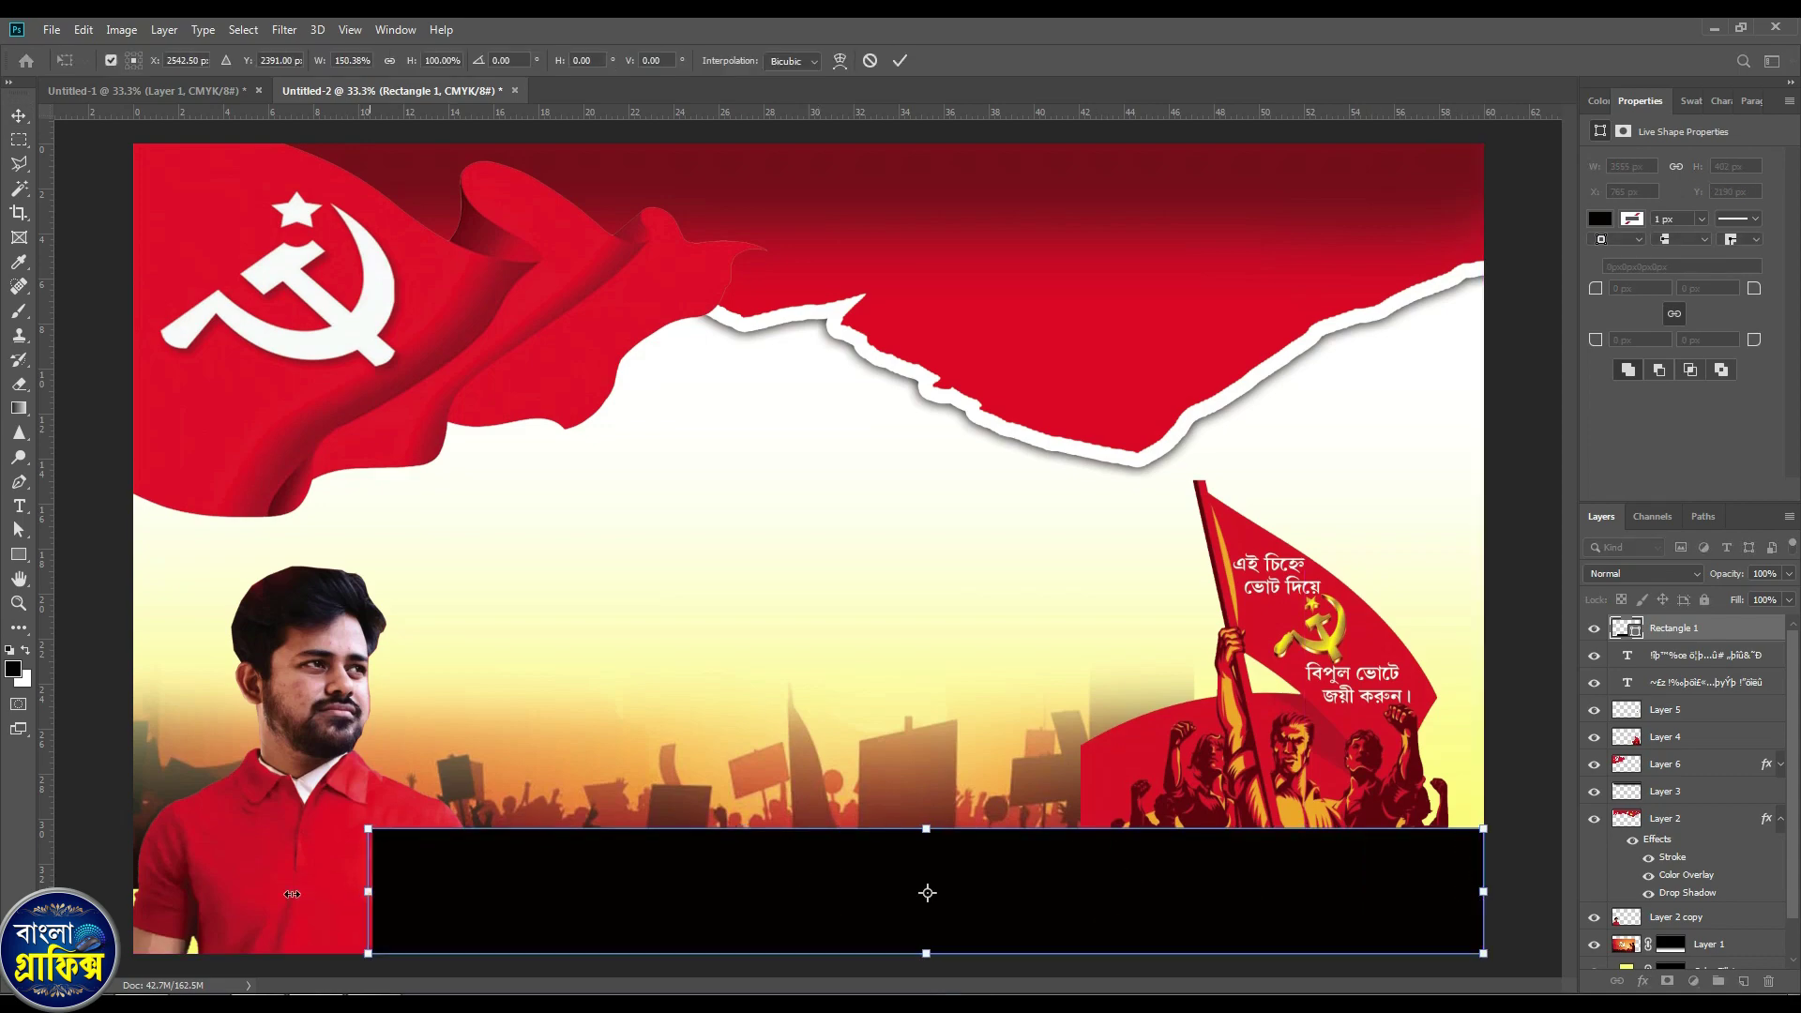
drag(367, 892, 133, 892)
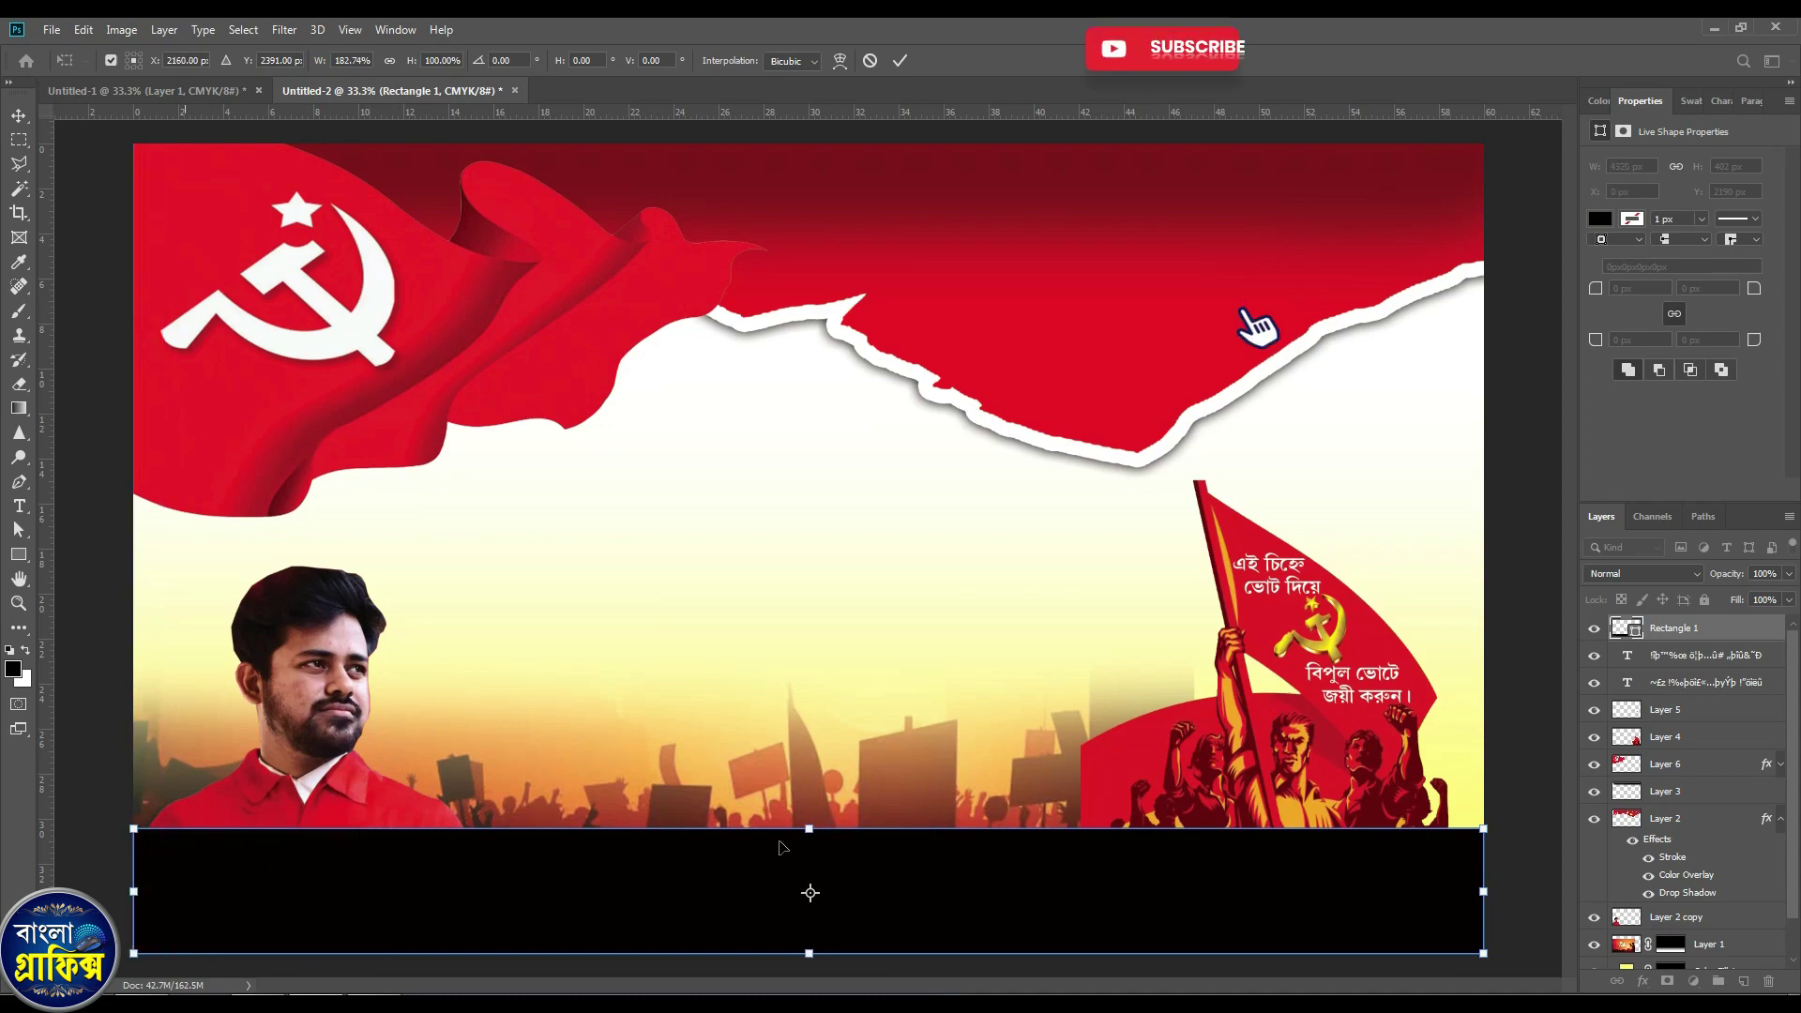
drag(809, 830, 826, 891)
key(Return)
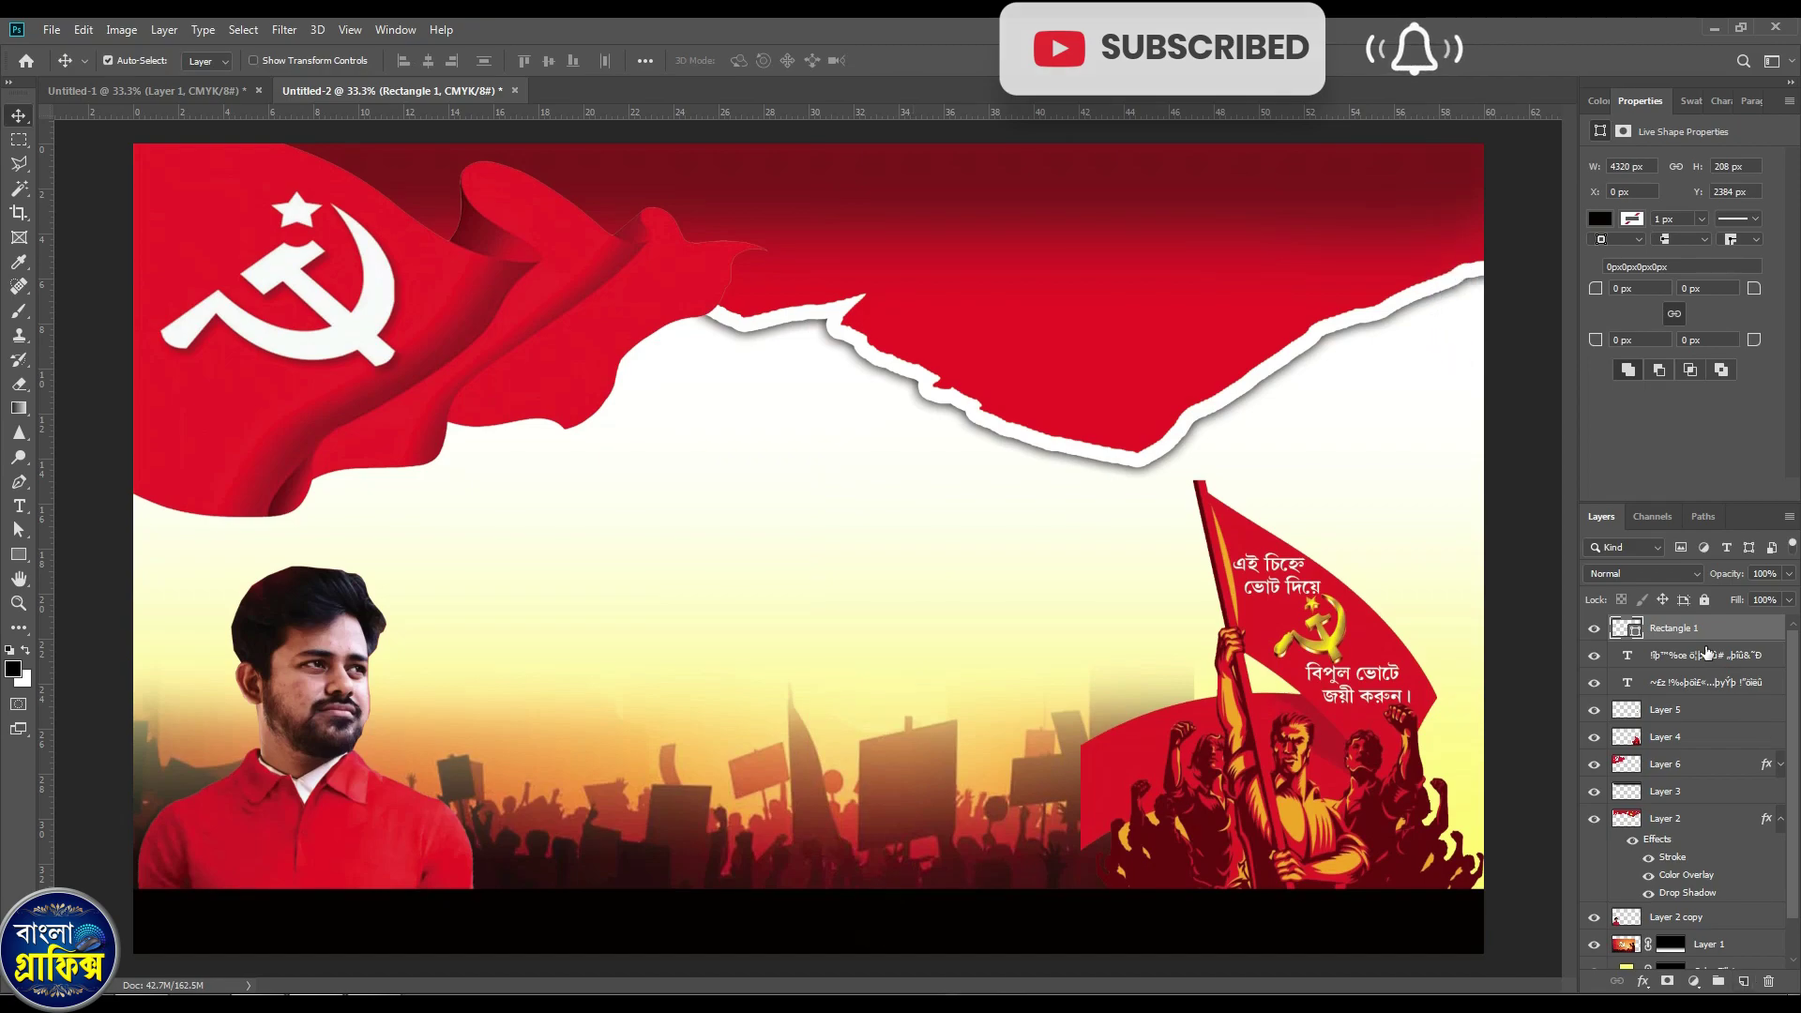
drag(1710, 628, 1736, 962)
click(1273, 927)
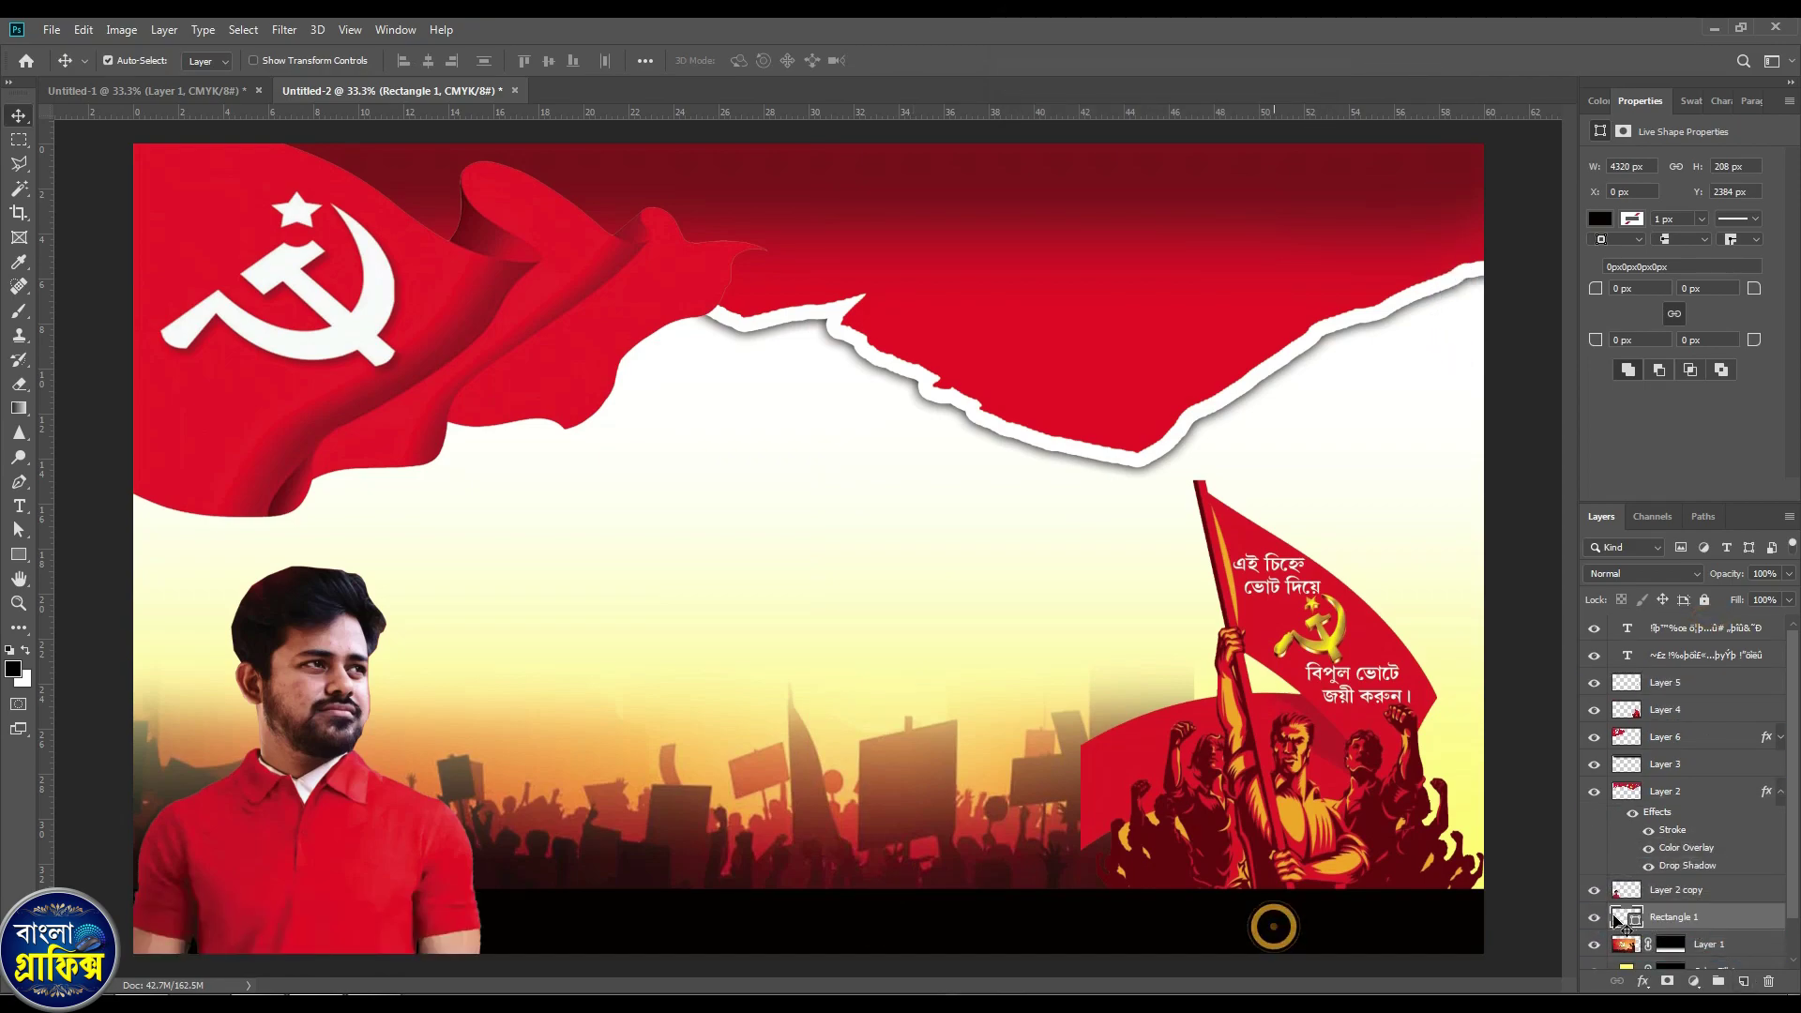
Add a Gradient Overlay to the bottom rectangle using the orange-yellow-orange gradient preset.
click(1643, 981)
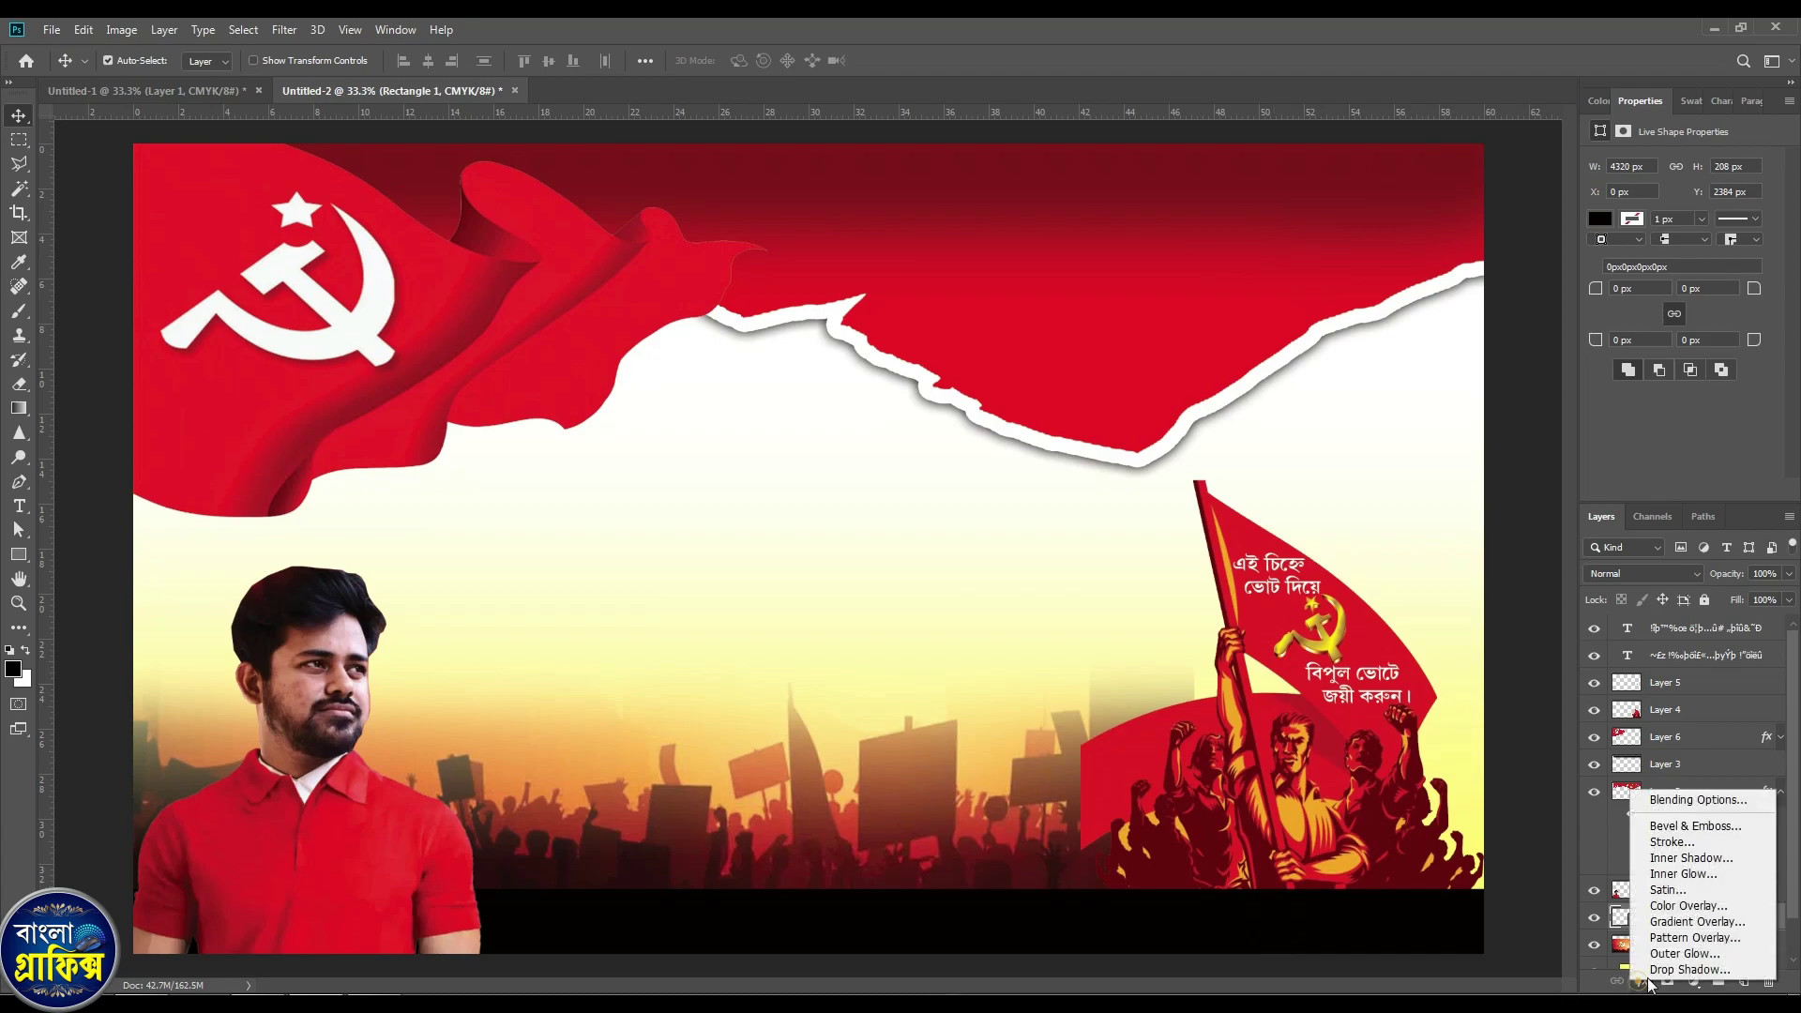
click(1684, 924)
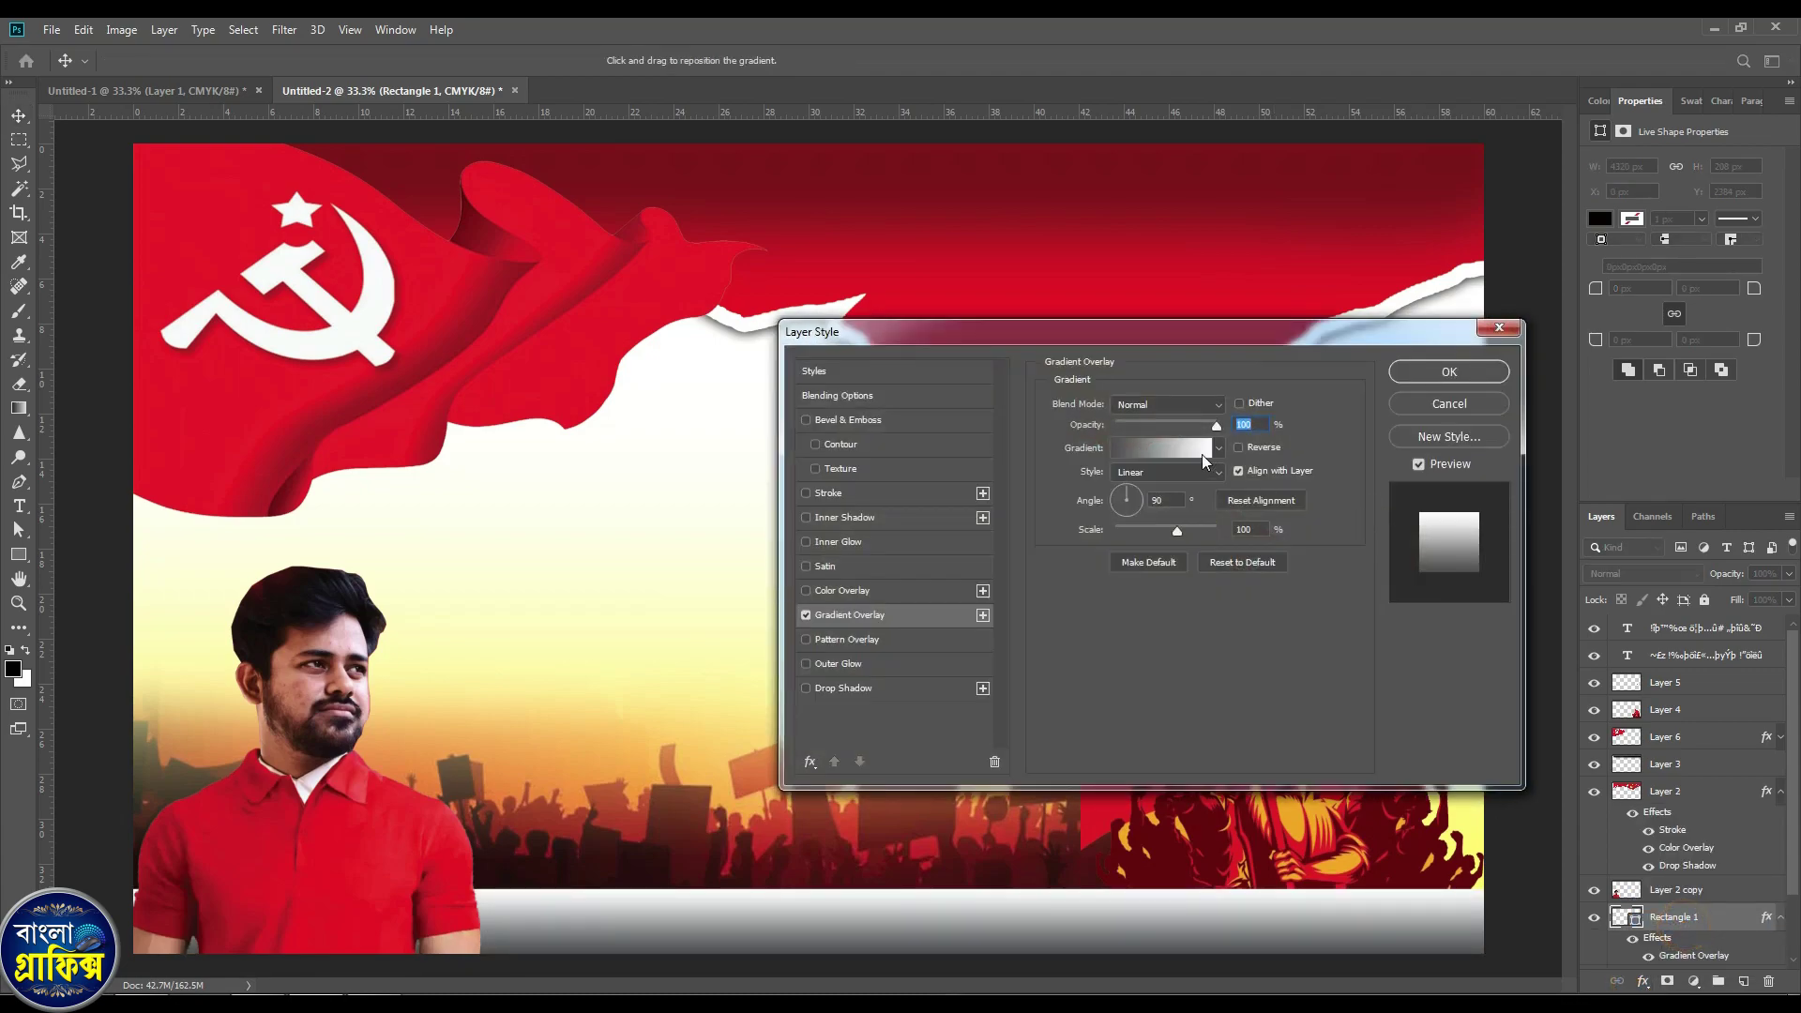
click(1193, 452)
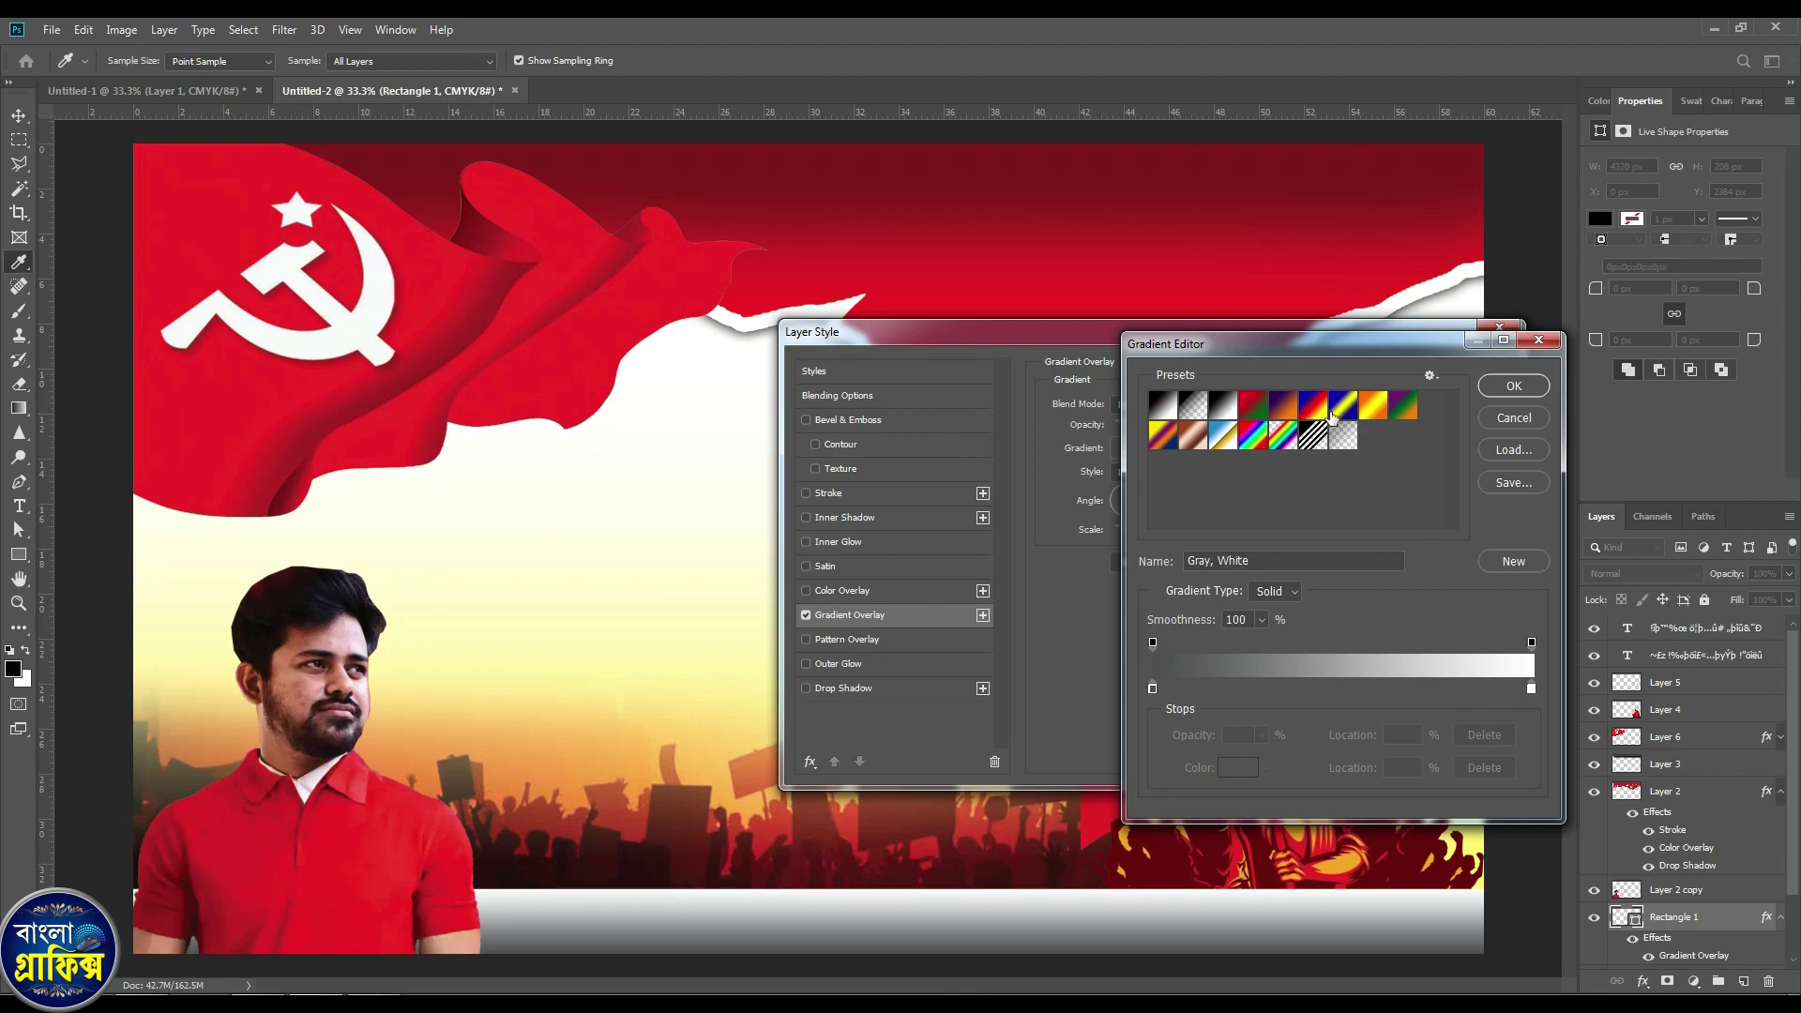
click(1373, 406)
Recolor the gradient's starting stop dark red (M 100, Y 100, K 40) and duplicate that stop at location 100%.
click(1152, 689)
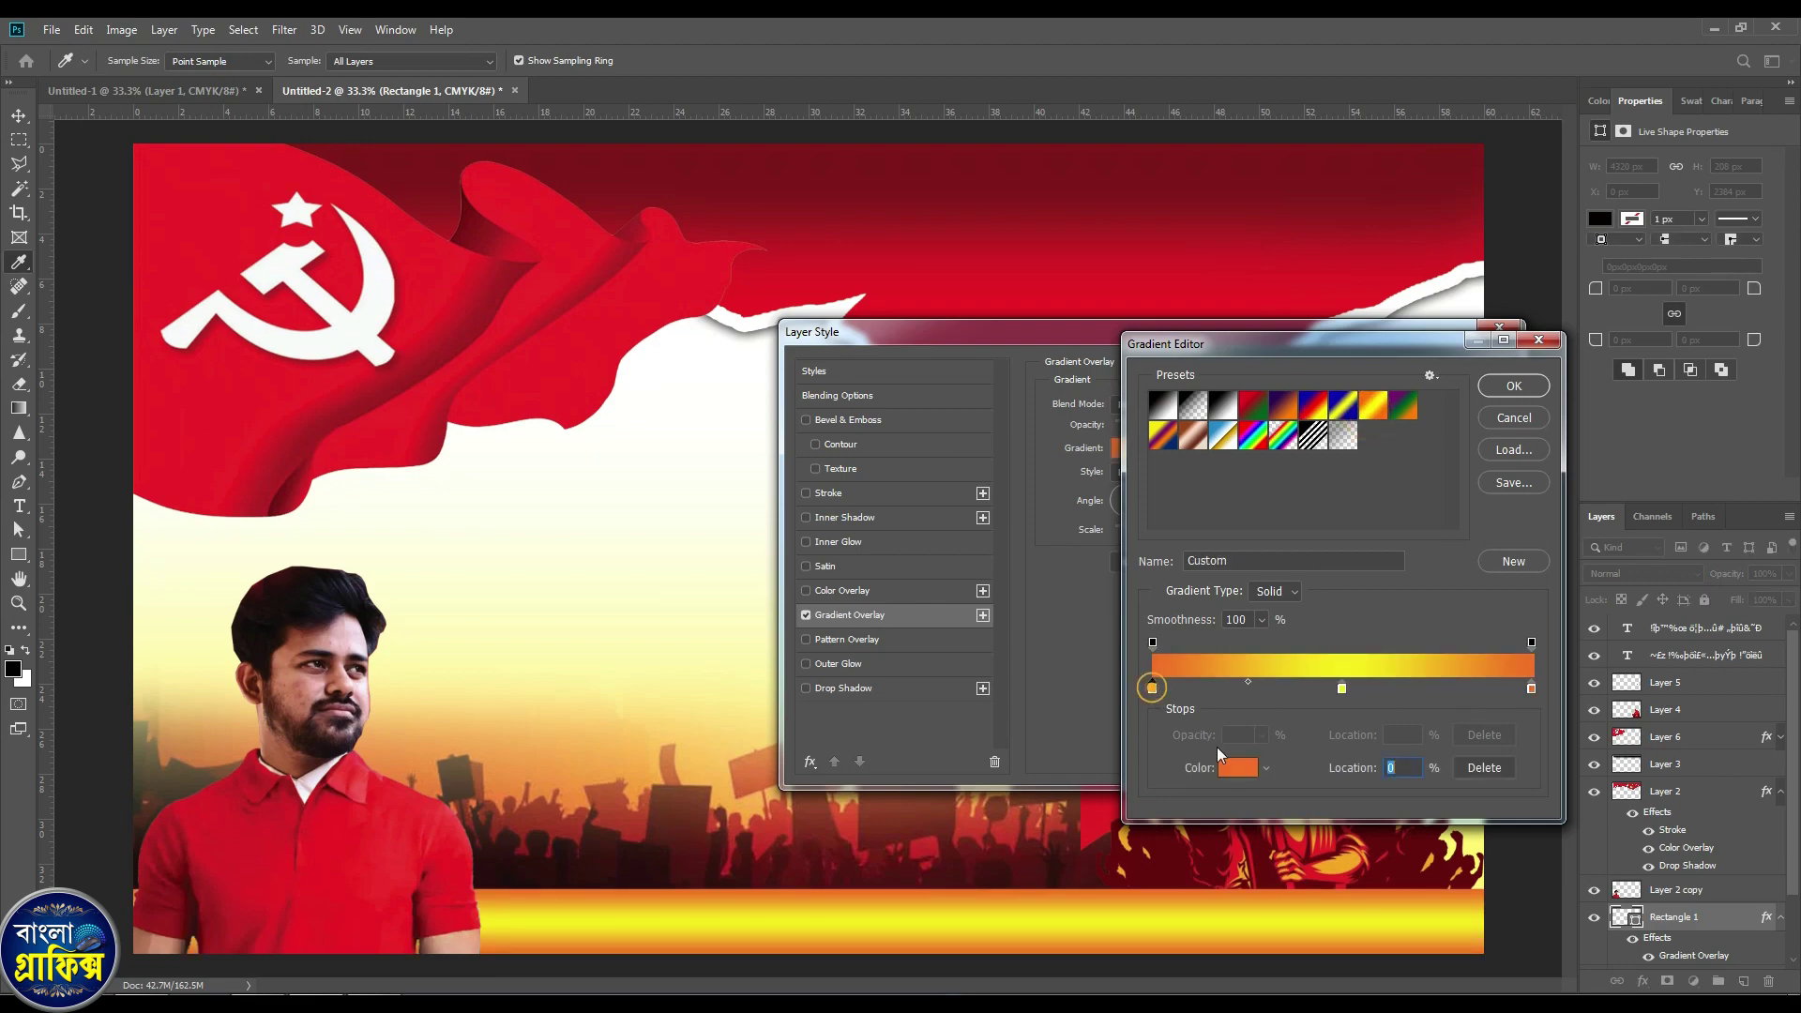
click(1227, 769)
key(Tab)
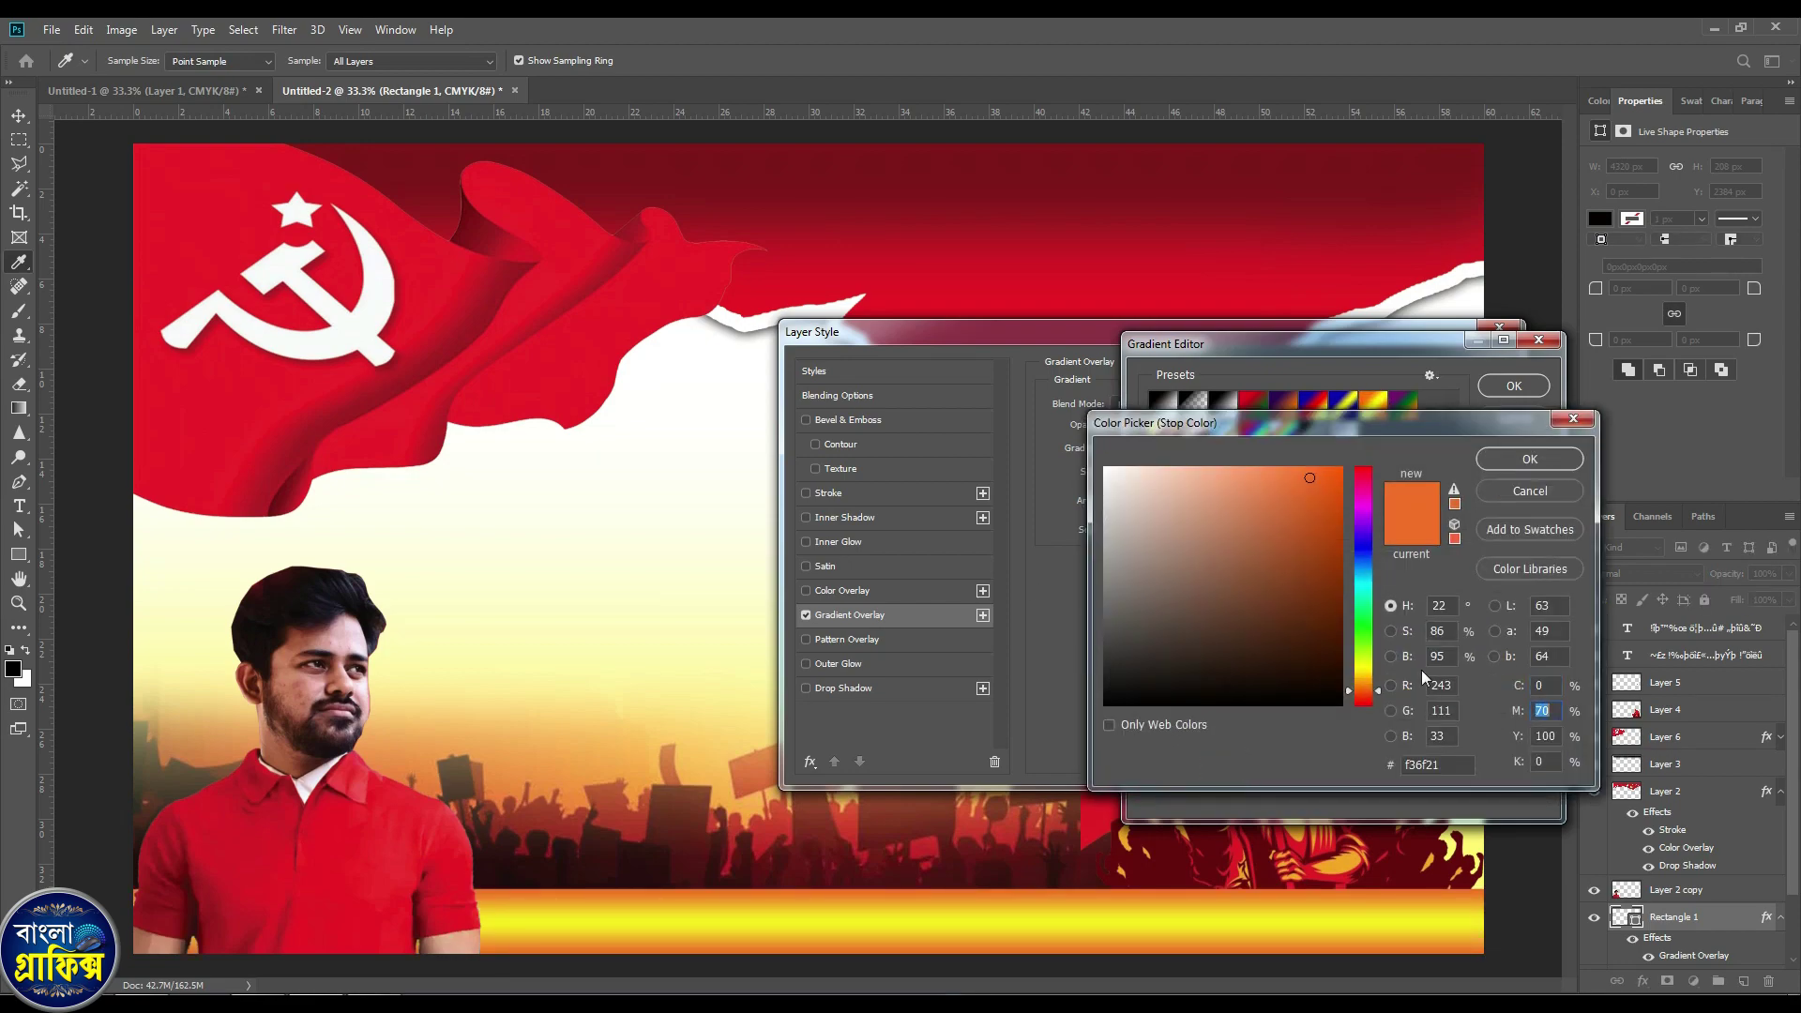
text(100)
key(Tab)
key(Tab)
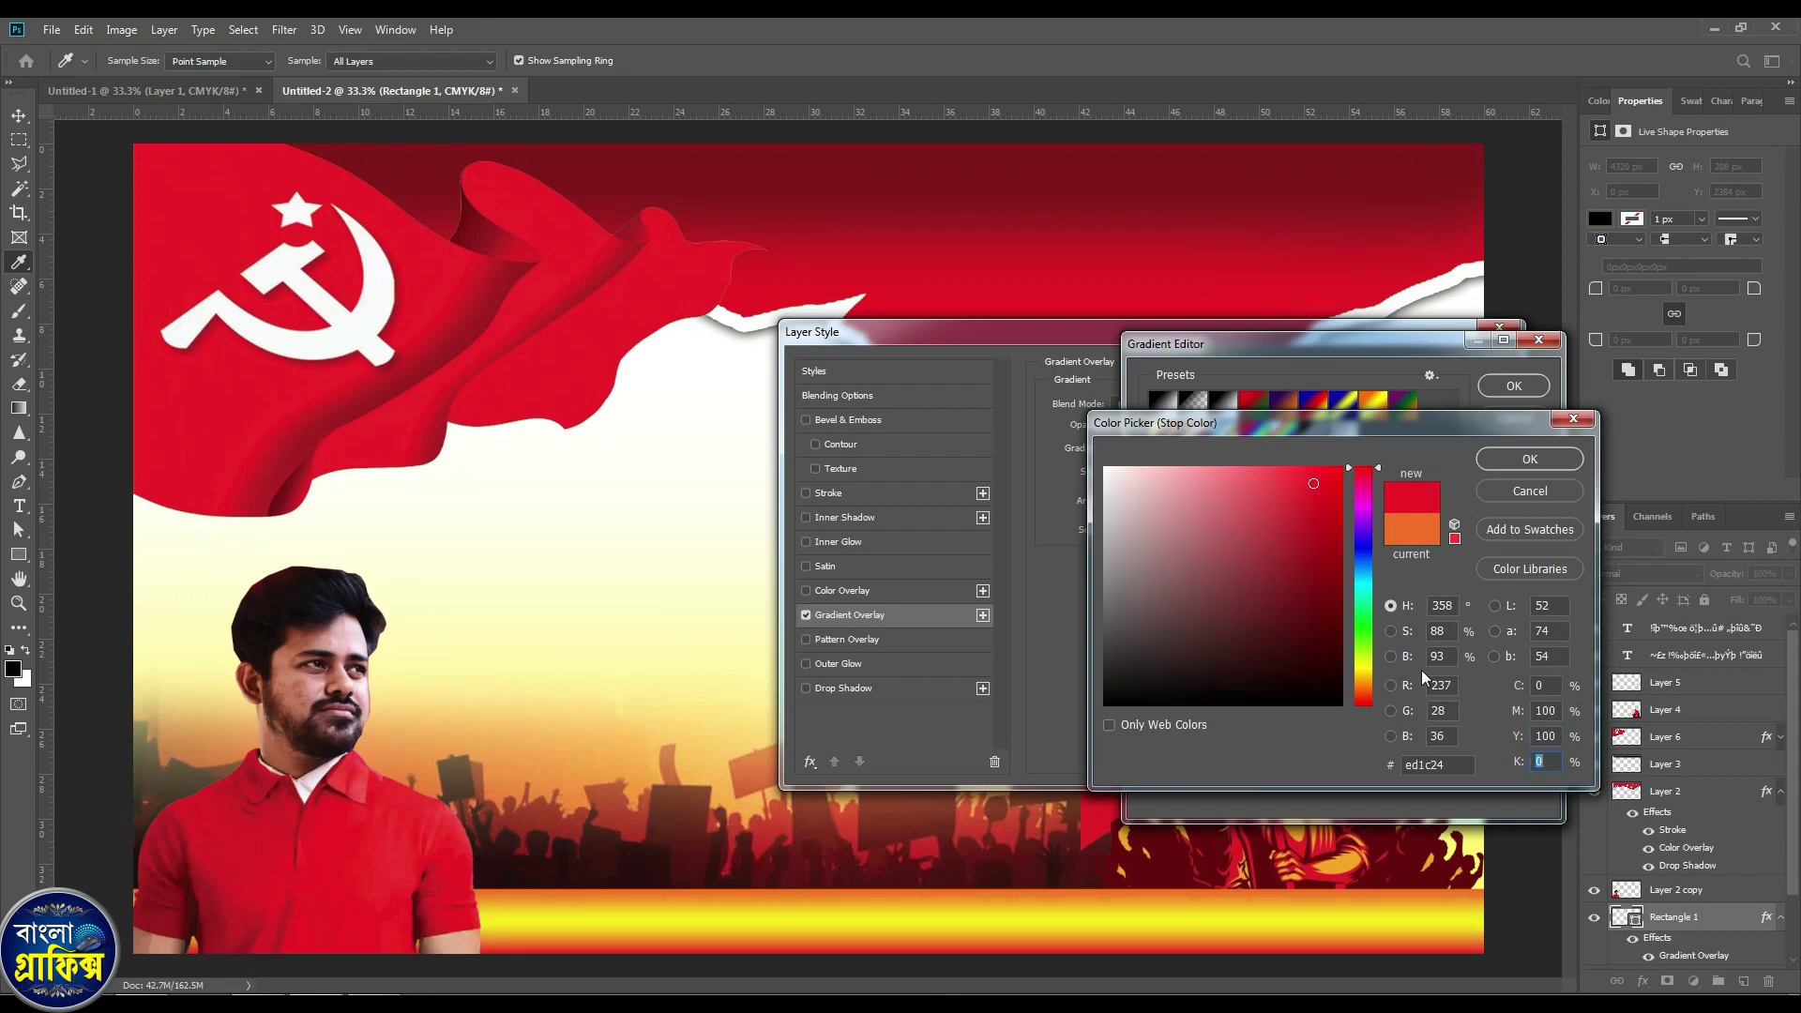
text(40)
key(Return)
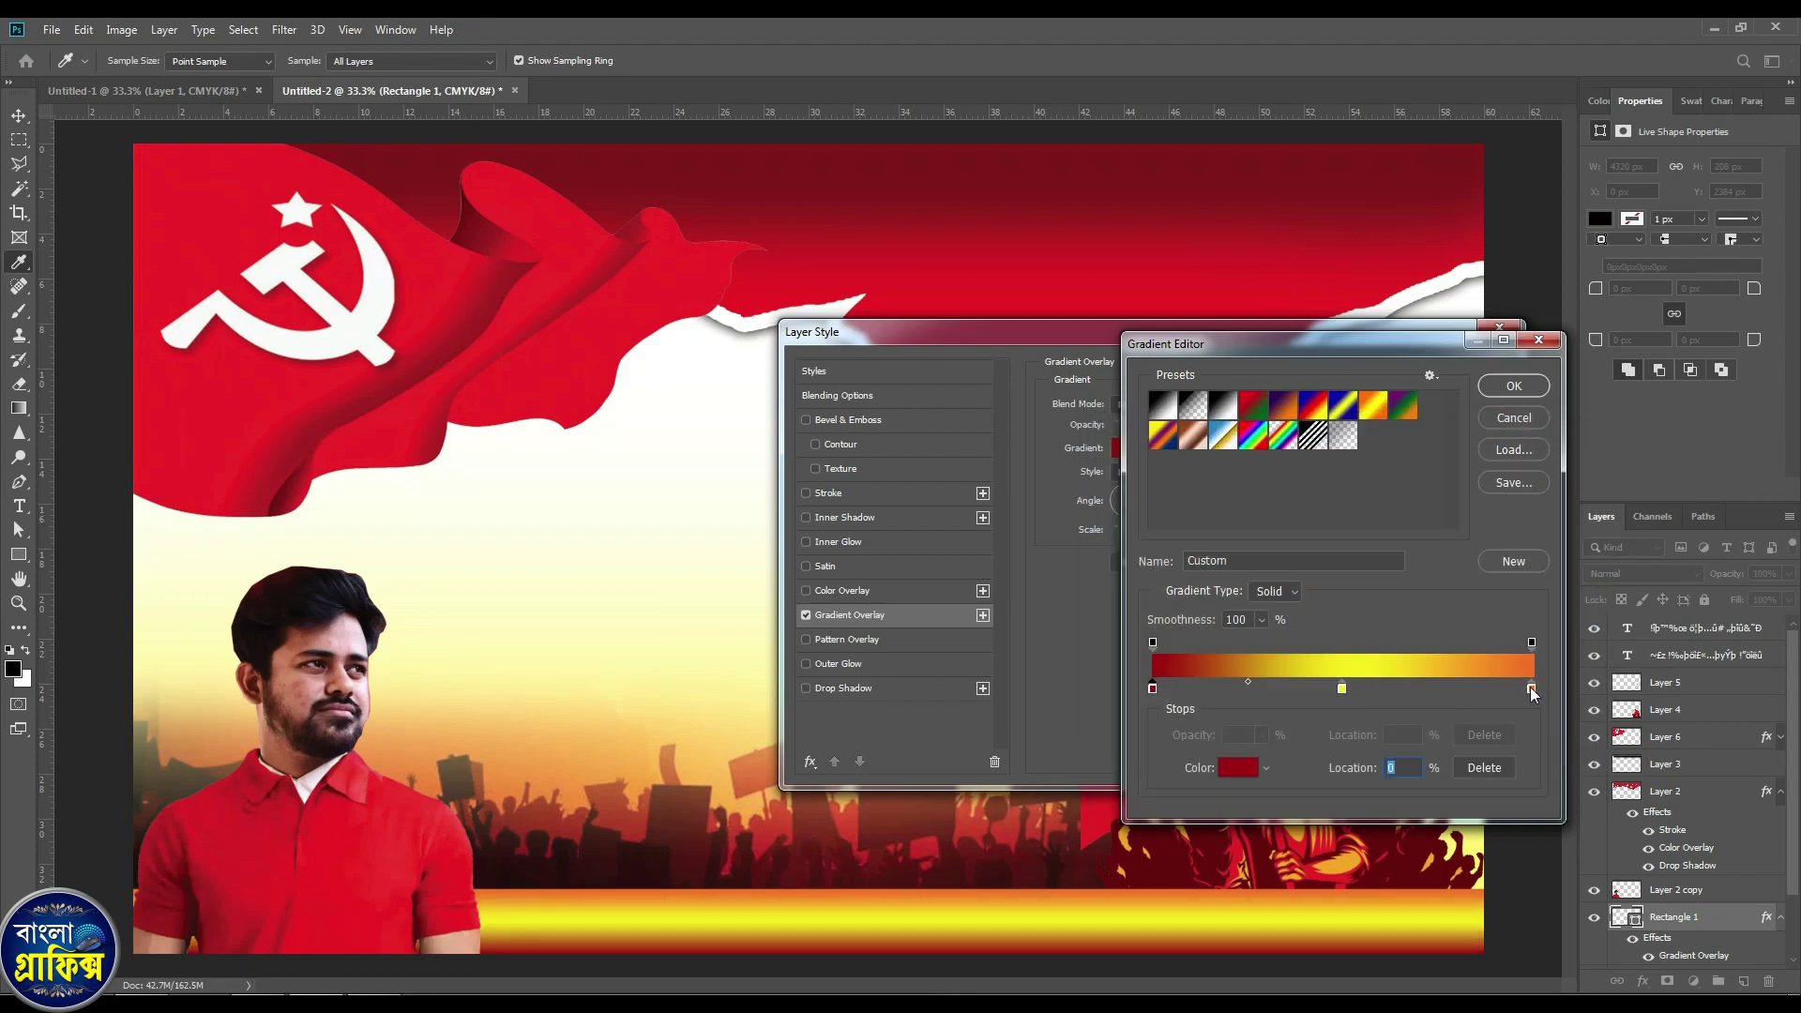
click(1531, 689)
drag(1153, 688, 1543, 689)
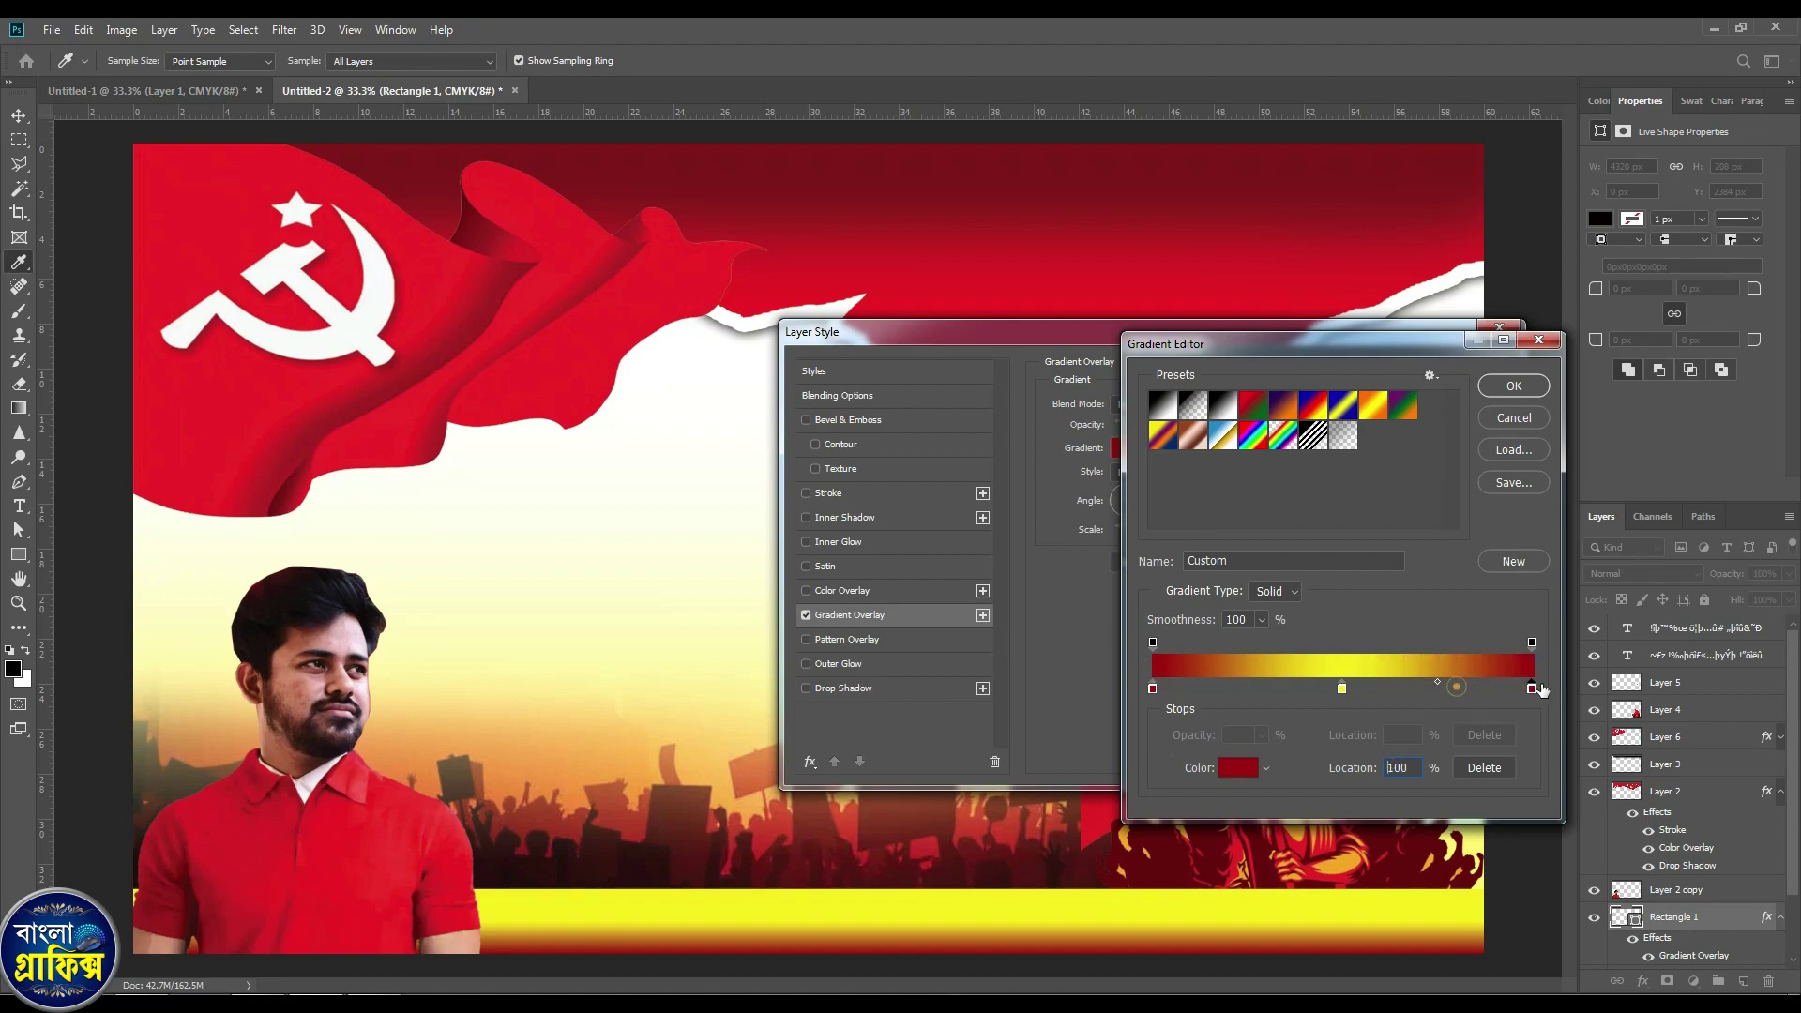
Recolor the gradient's middle stop bright red with M 100 and Y 100, and accept the gradient.
click(1342, 689)
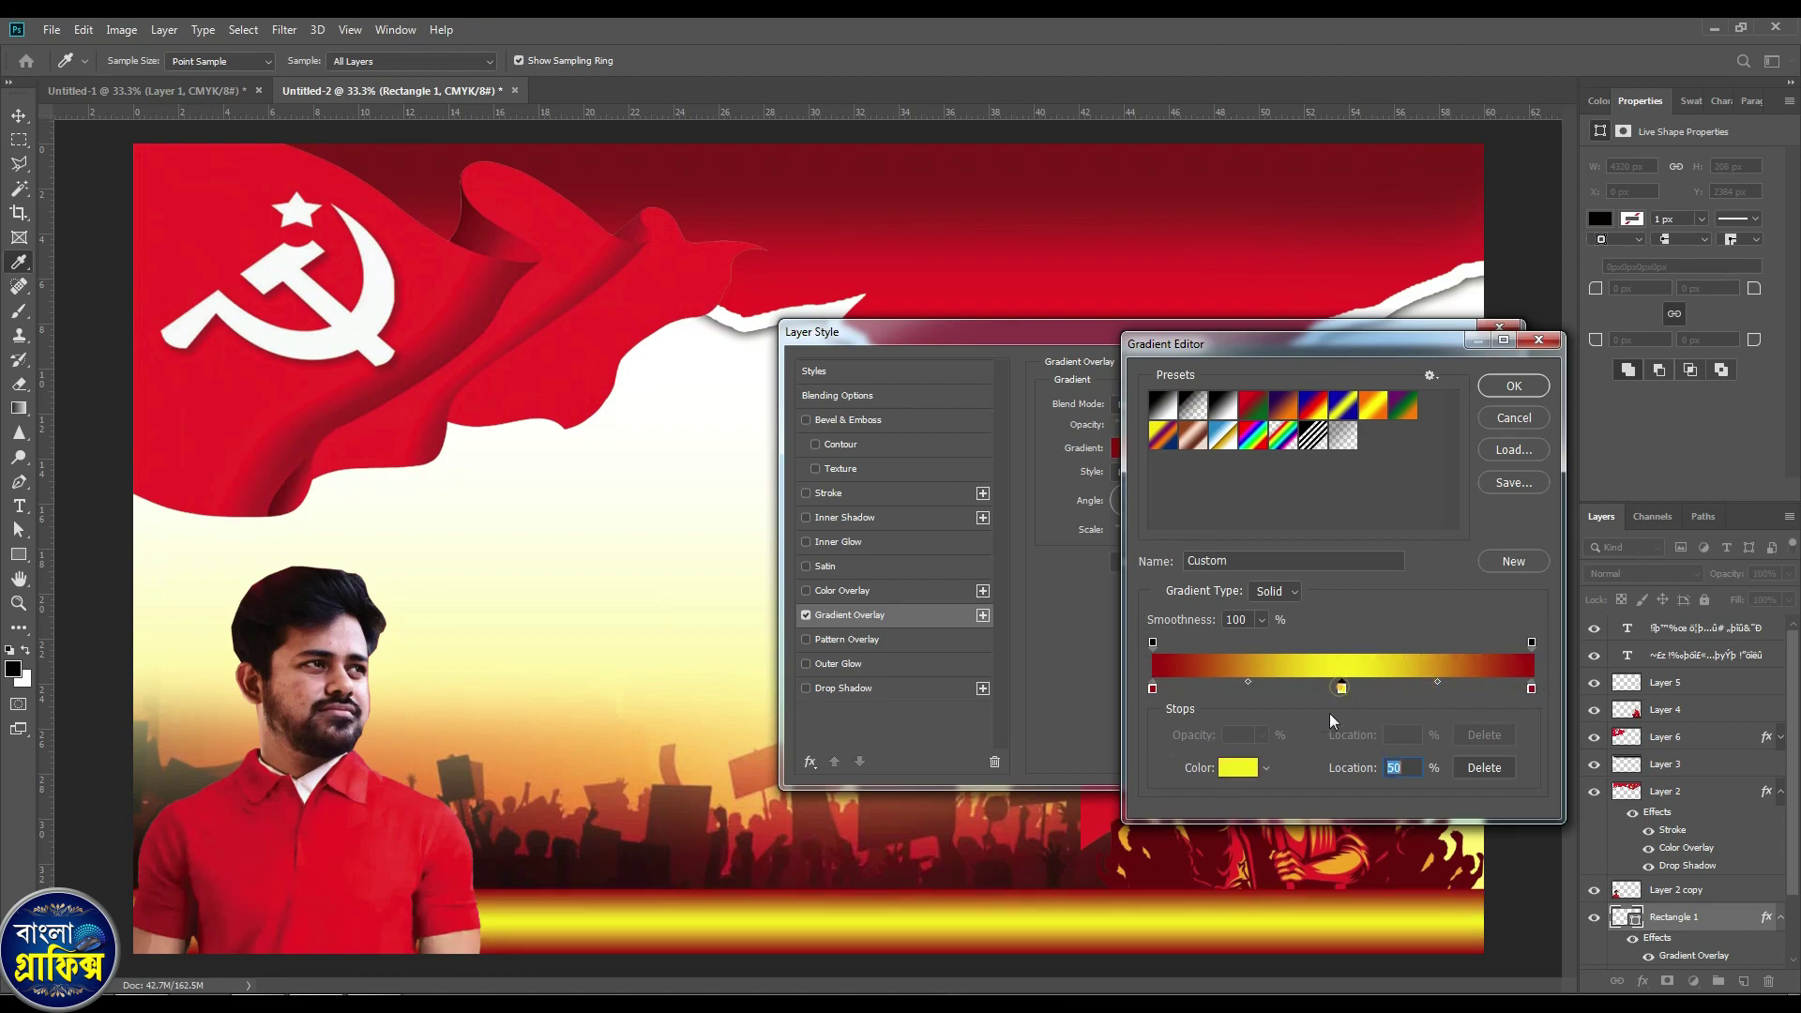
click(1236, 767)
key(Tab)
text(100)
key(Tab)
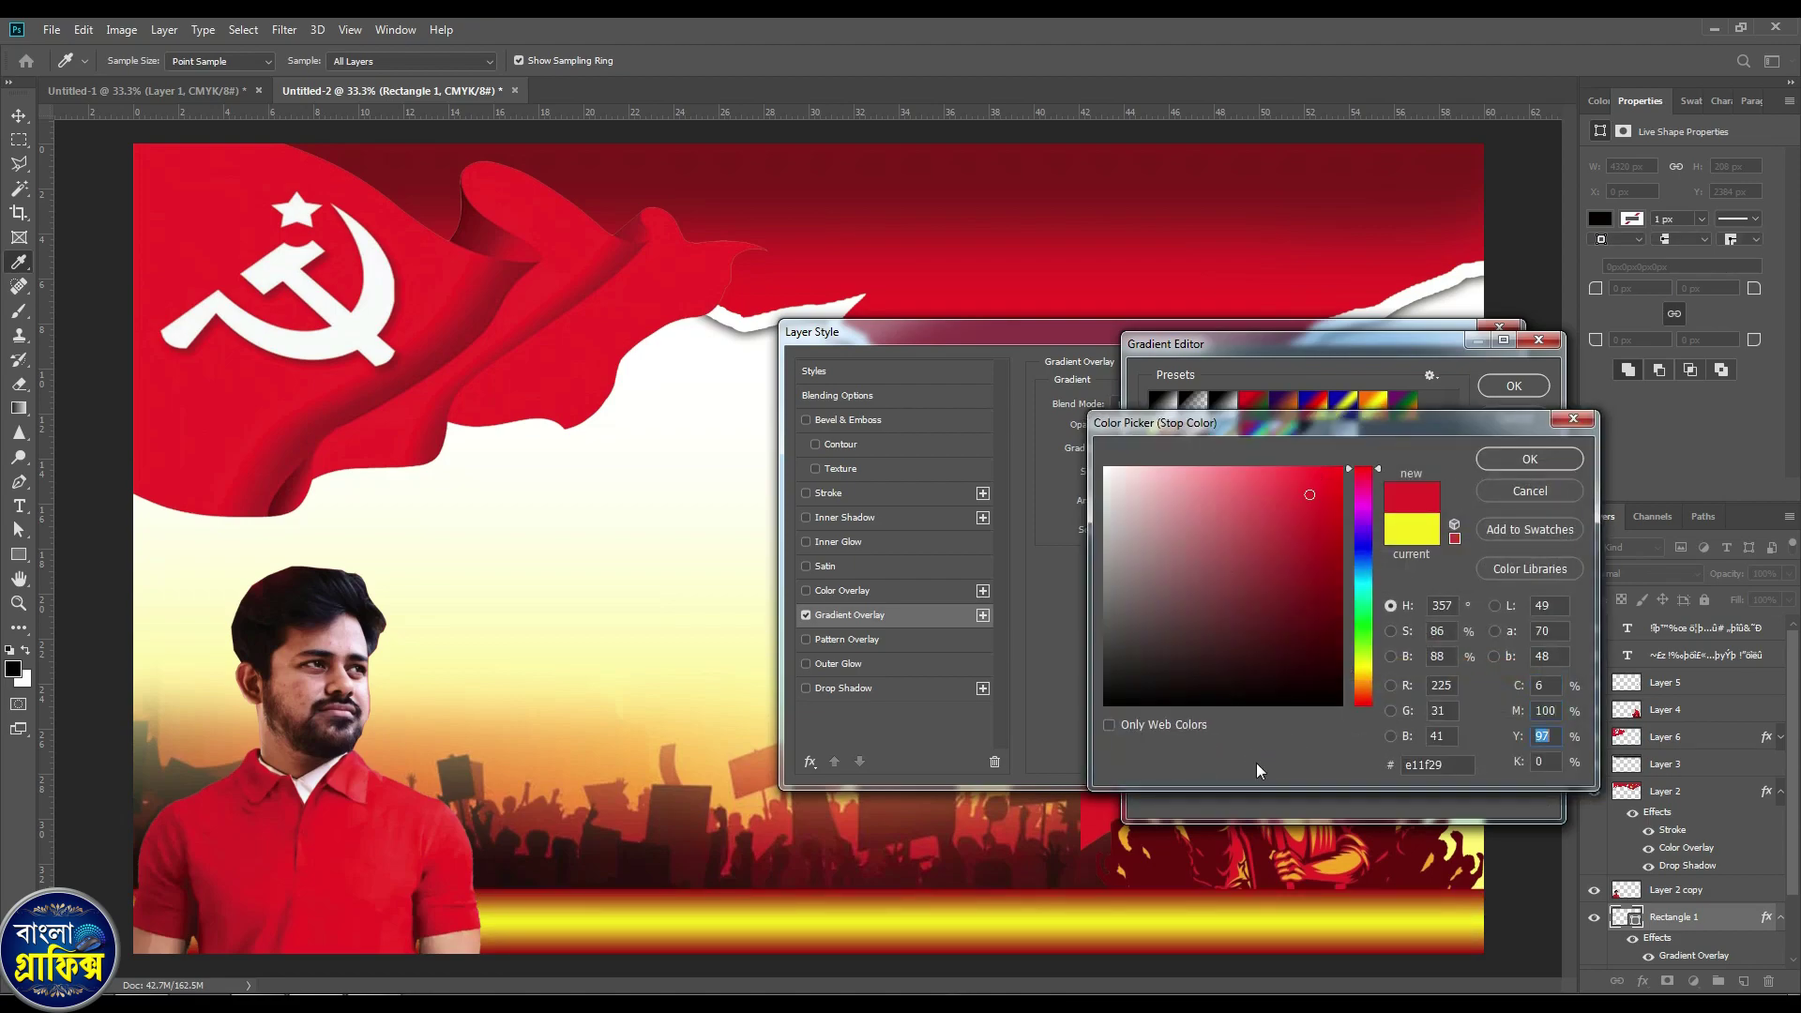
text(100)
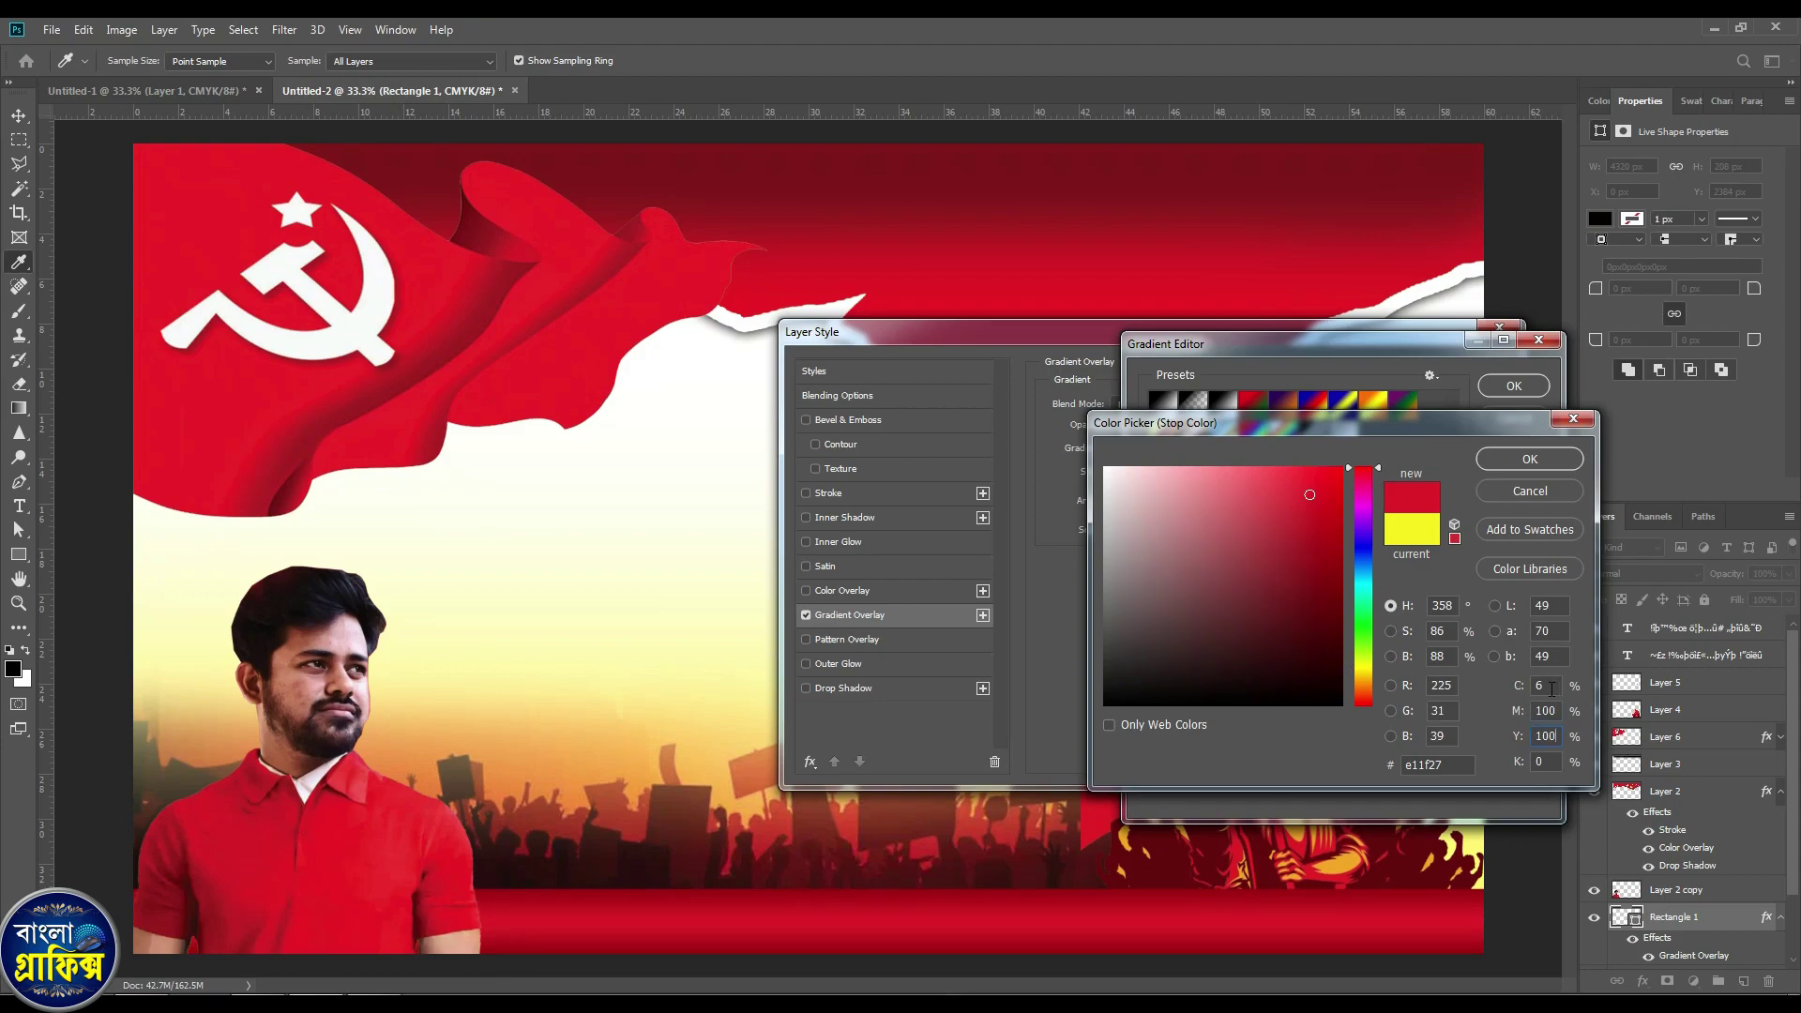
key(Return)
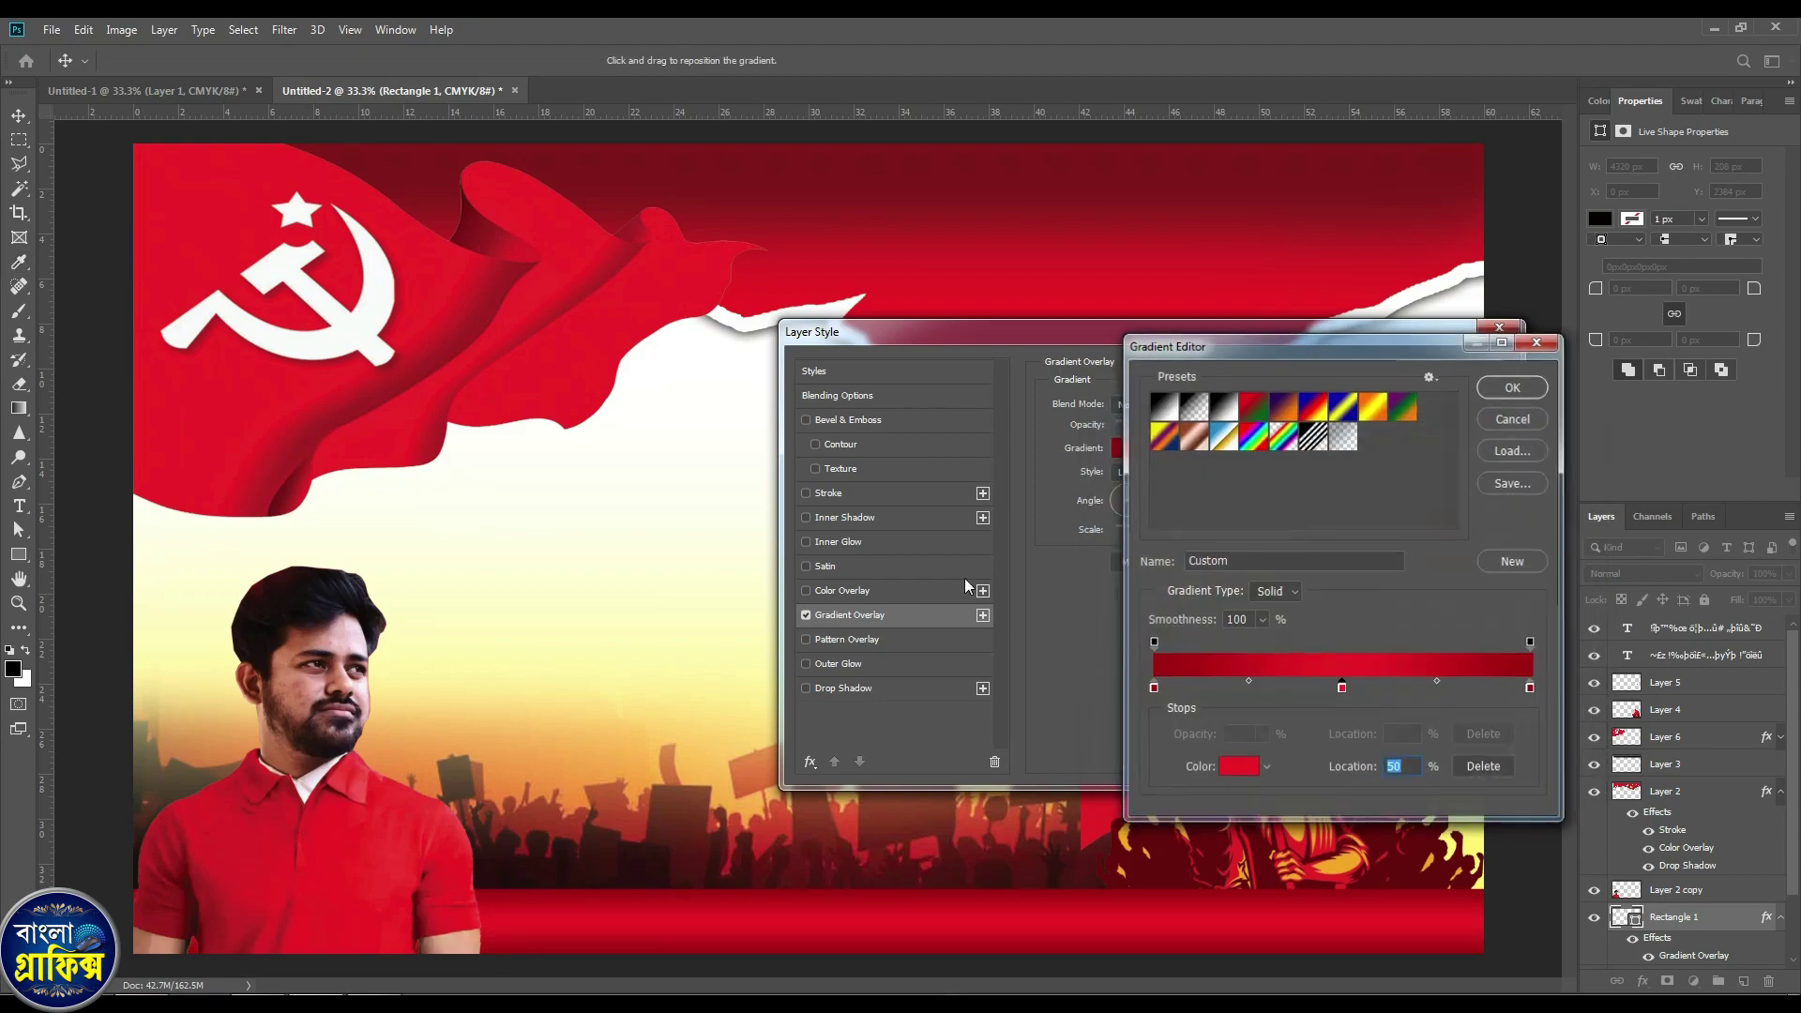
key(Return)
Add a white outside stroke of 11 px to the bottom rectangle and apply the layer style.
click(856, 497)
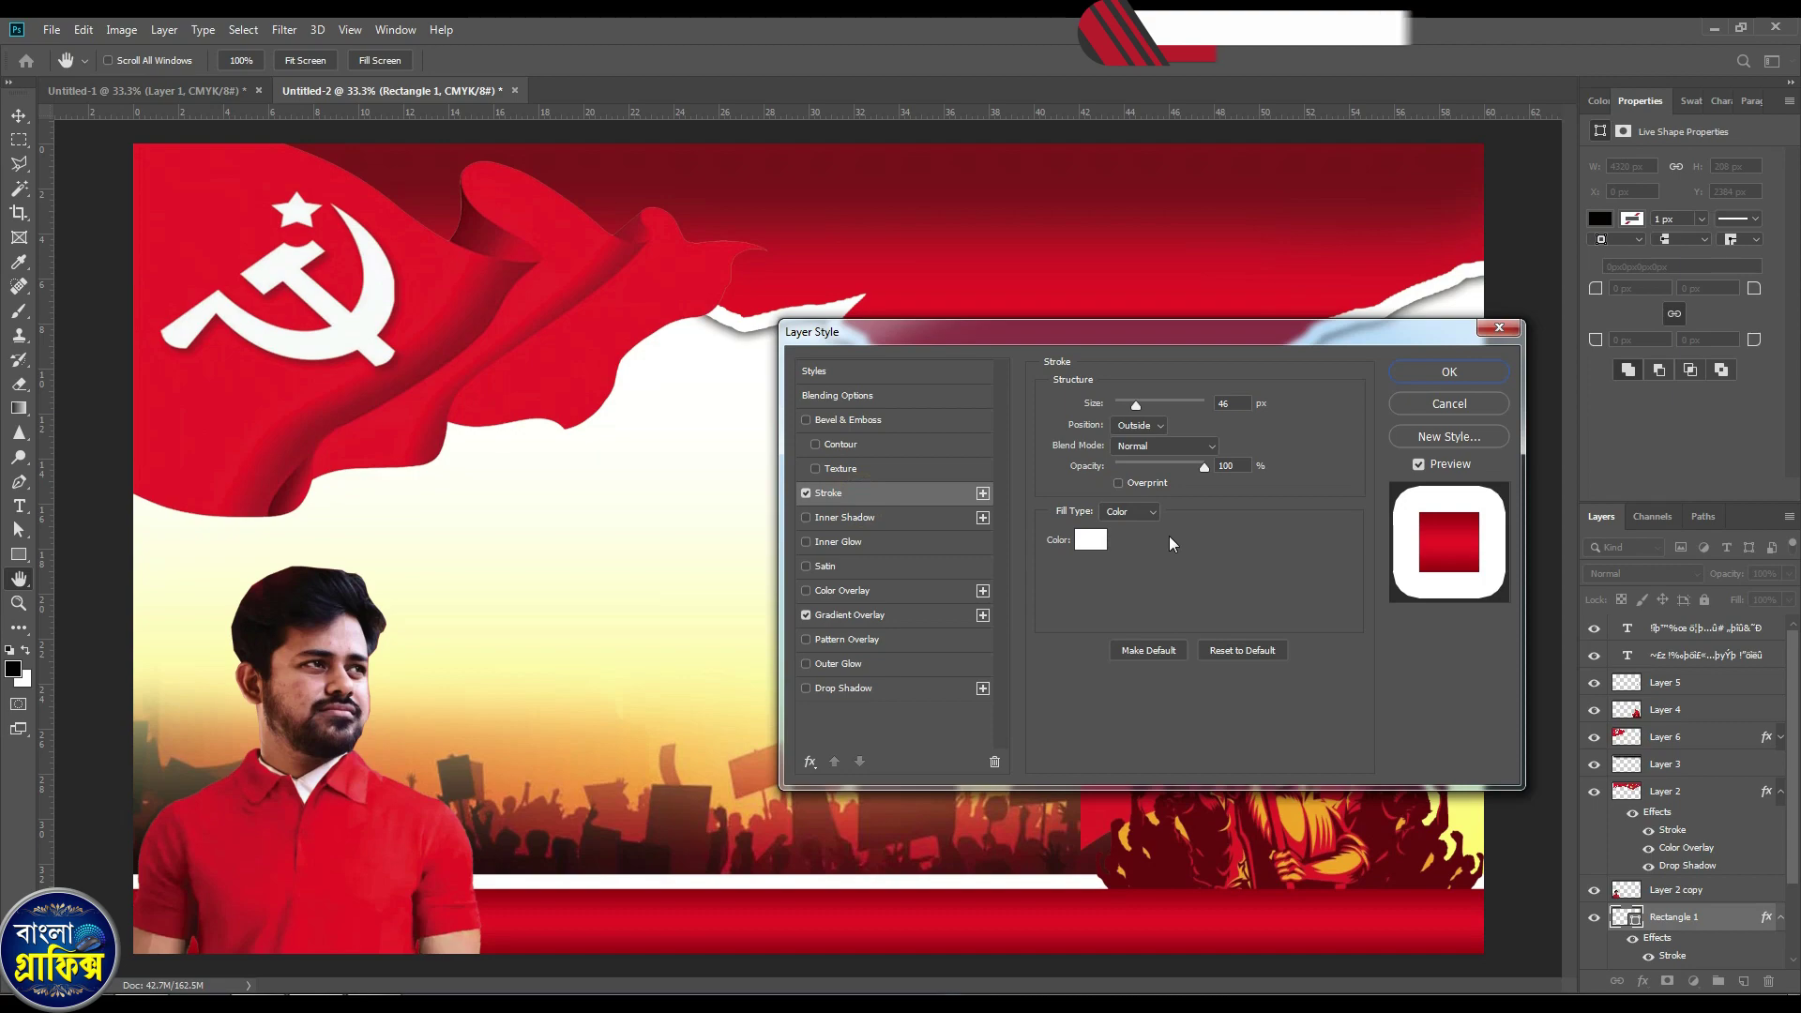
text(38)
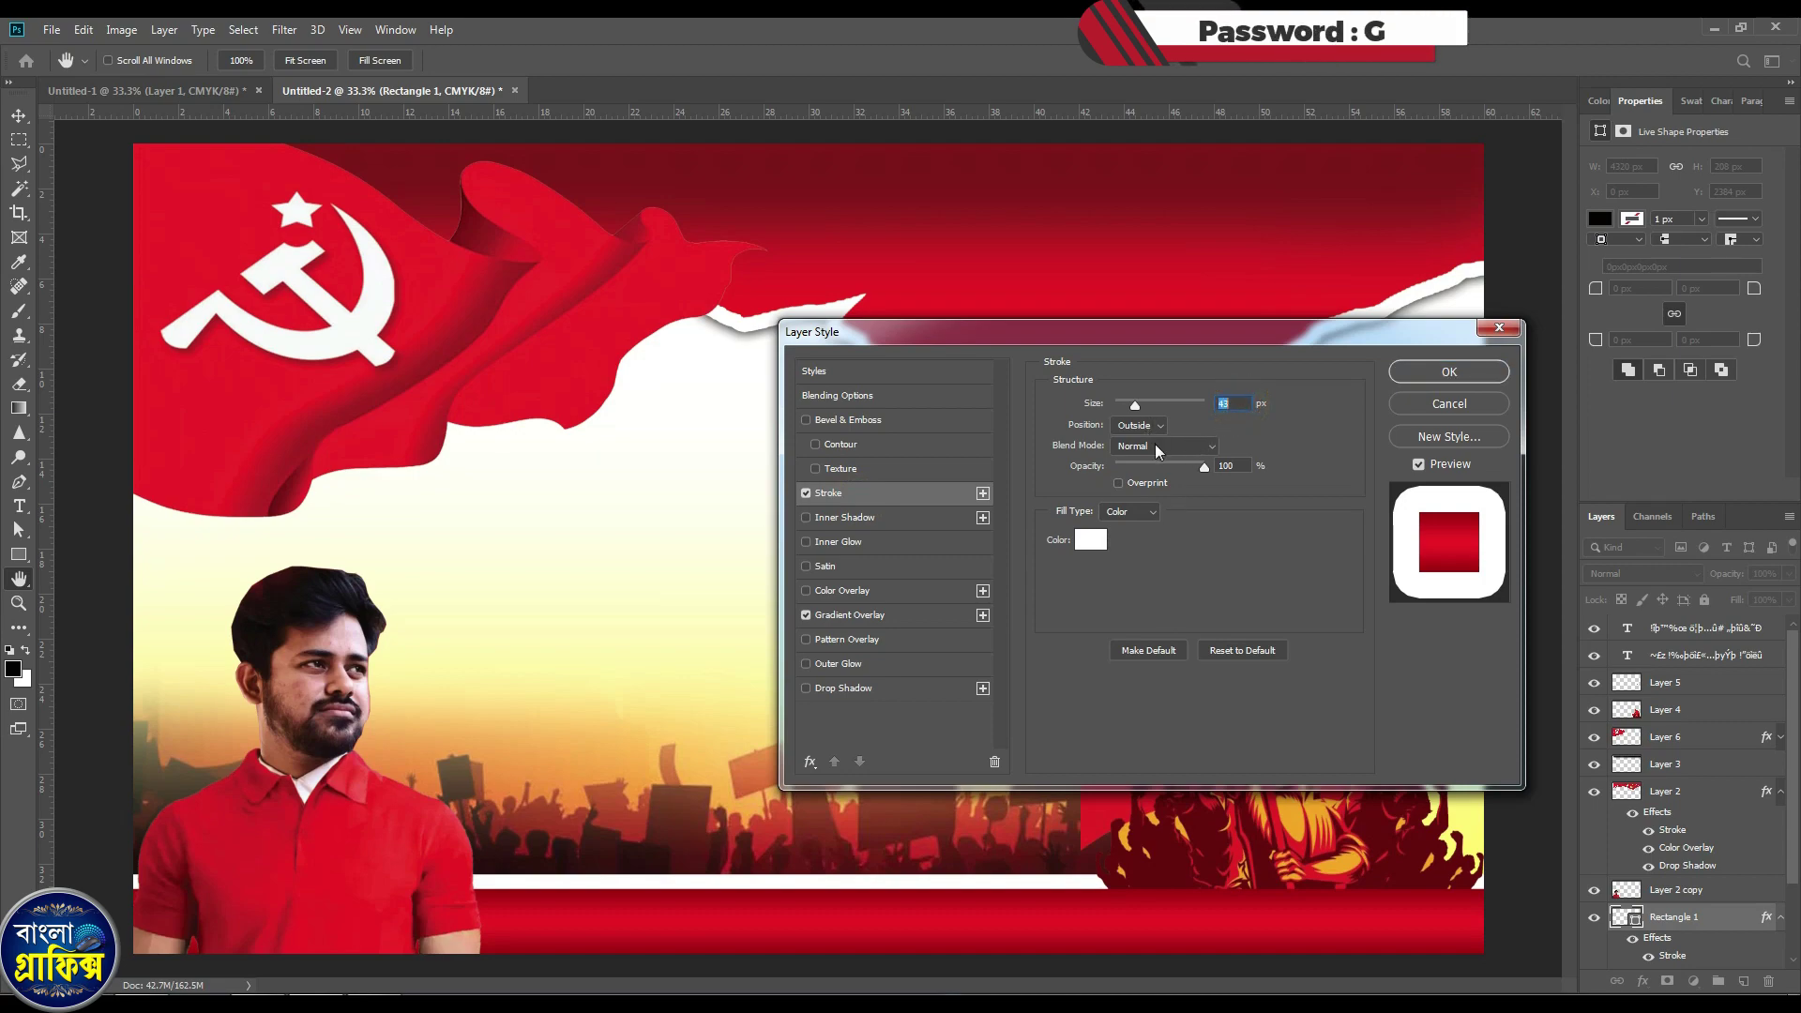
key(Down)
key(Down)
key(Down)
key(Down)
key(Down)
key(Down)
key(Down)
key(Down)
key(Down)
key(Down)
key(Down)
key(Down)
key(Down)
key(Down)
key(Down)
key(Down)
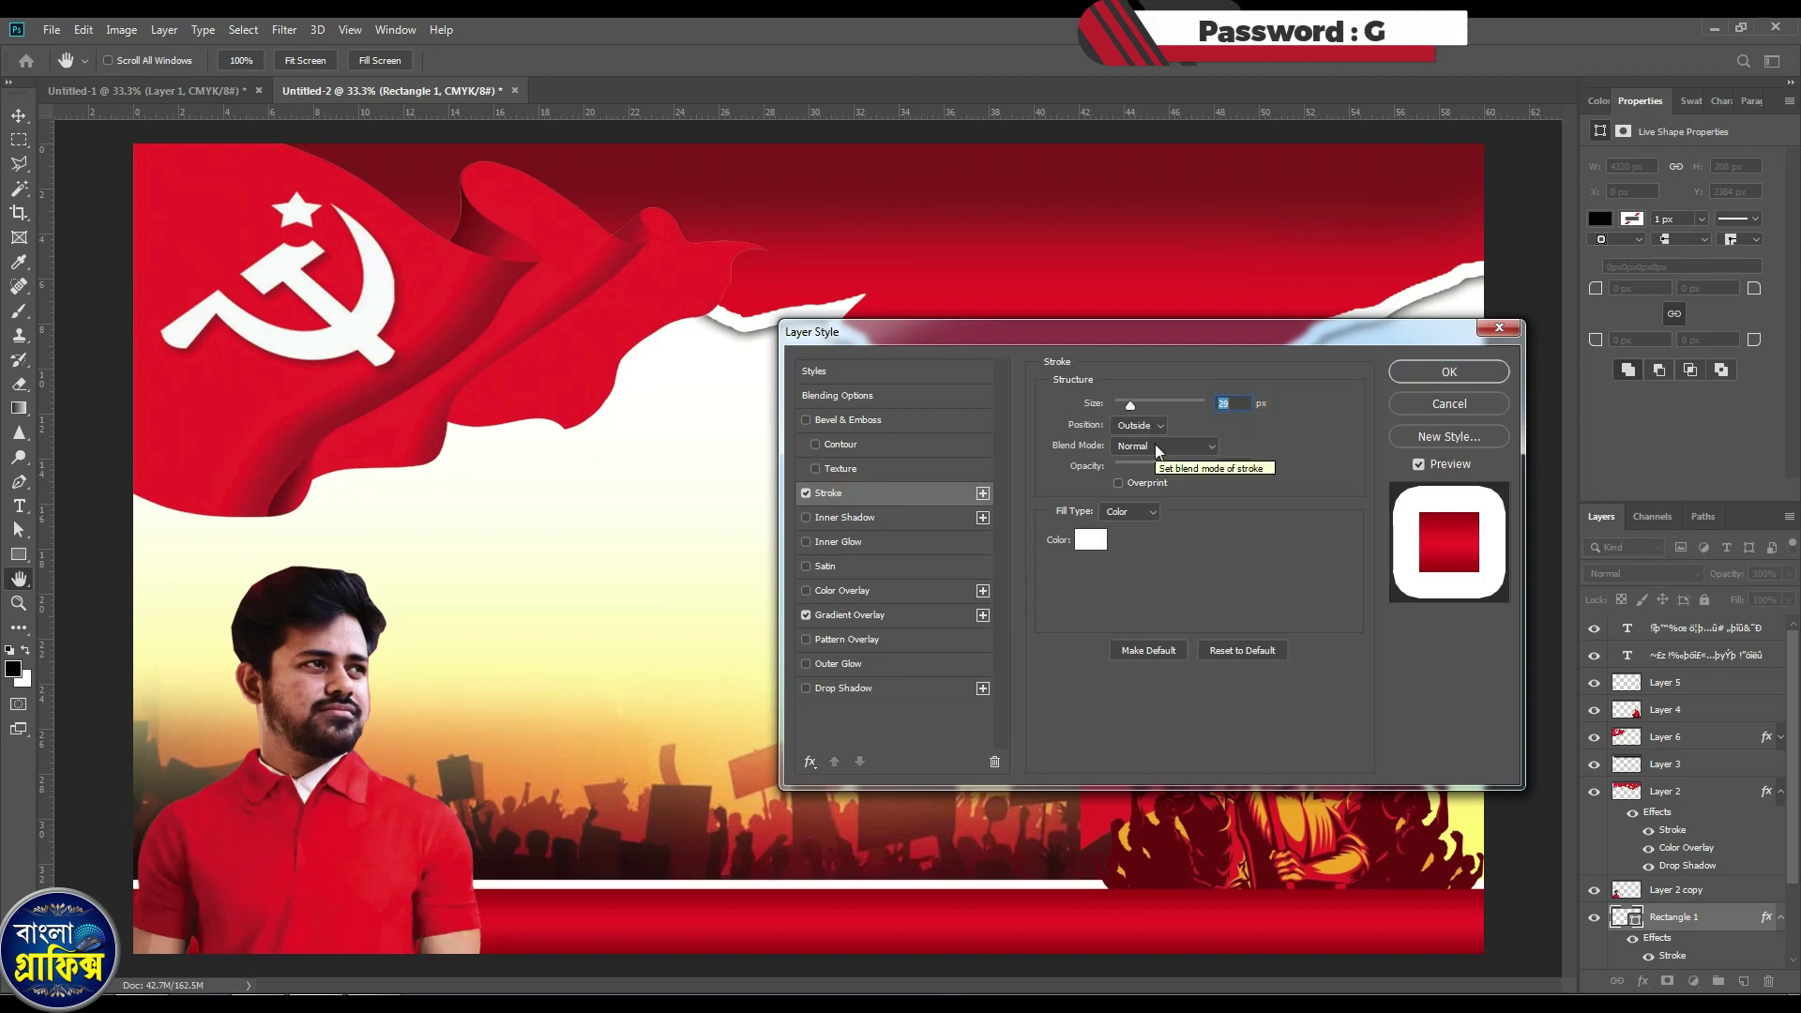
key(Down)
key(Down)
key(Down)
key(Down)
key(Down)
key(Down)
key(Down)
key(Down)
key(Down)
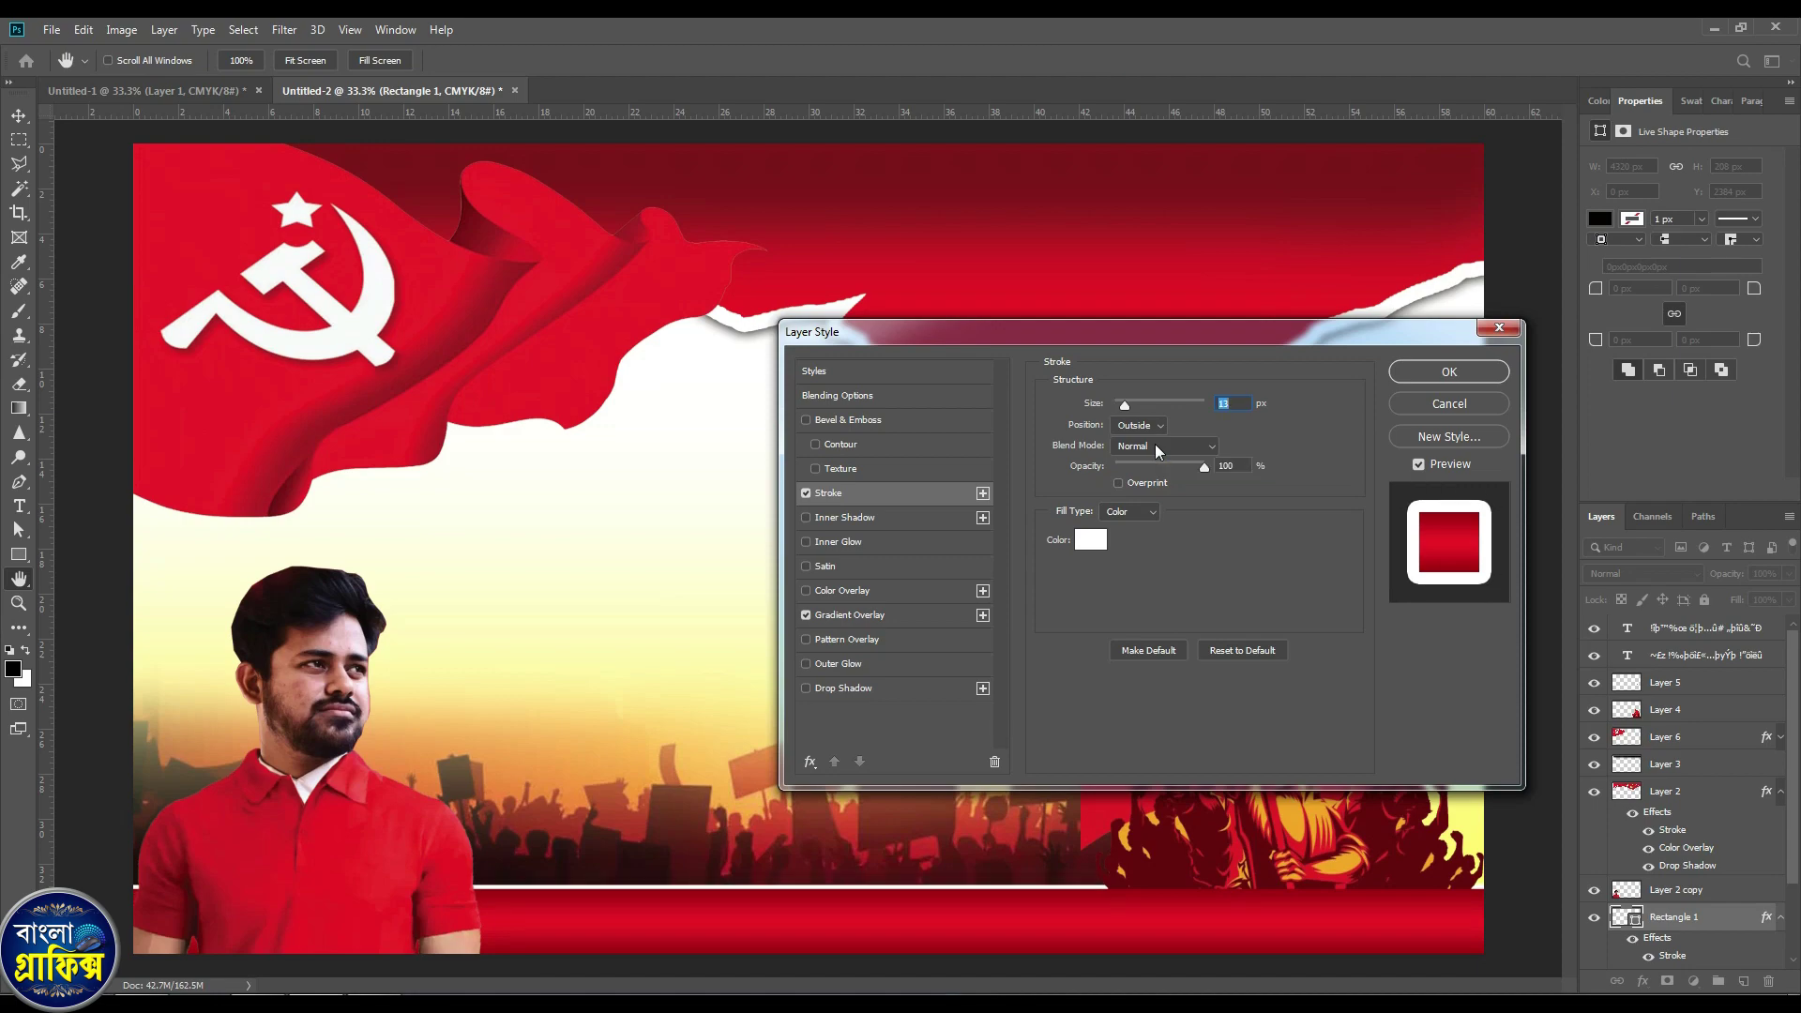
click(1449, 372)
Stack the protest illustration and its emblem and text layers beneath the red bottom strip, directly above the crowd image.
key(v)
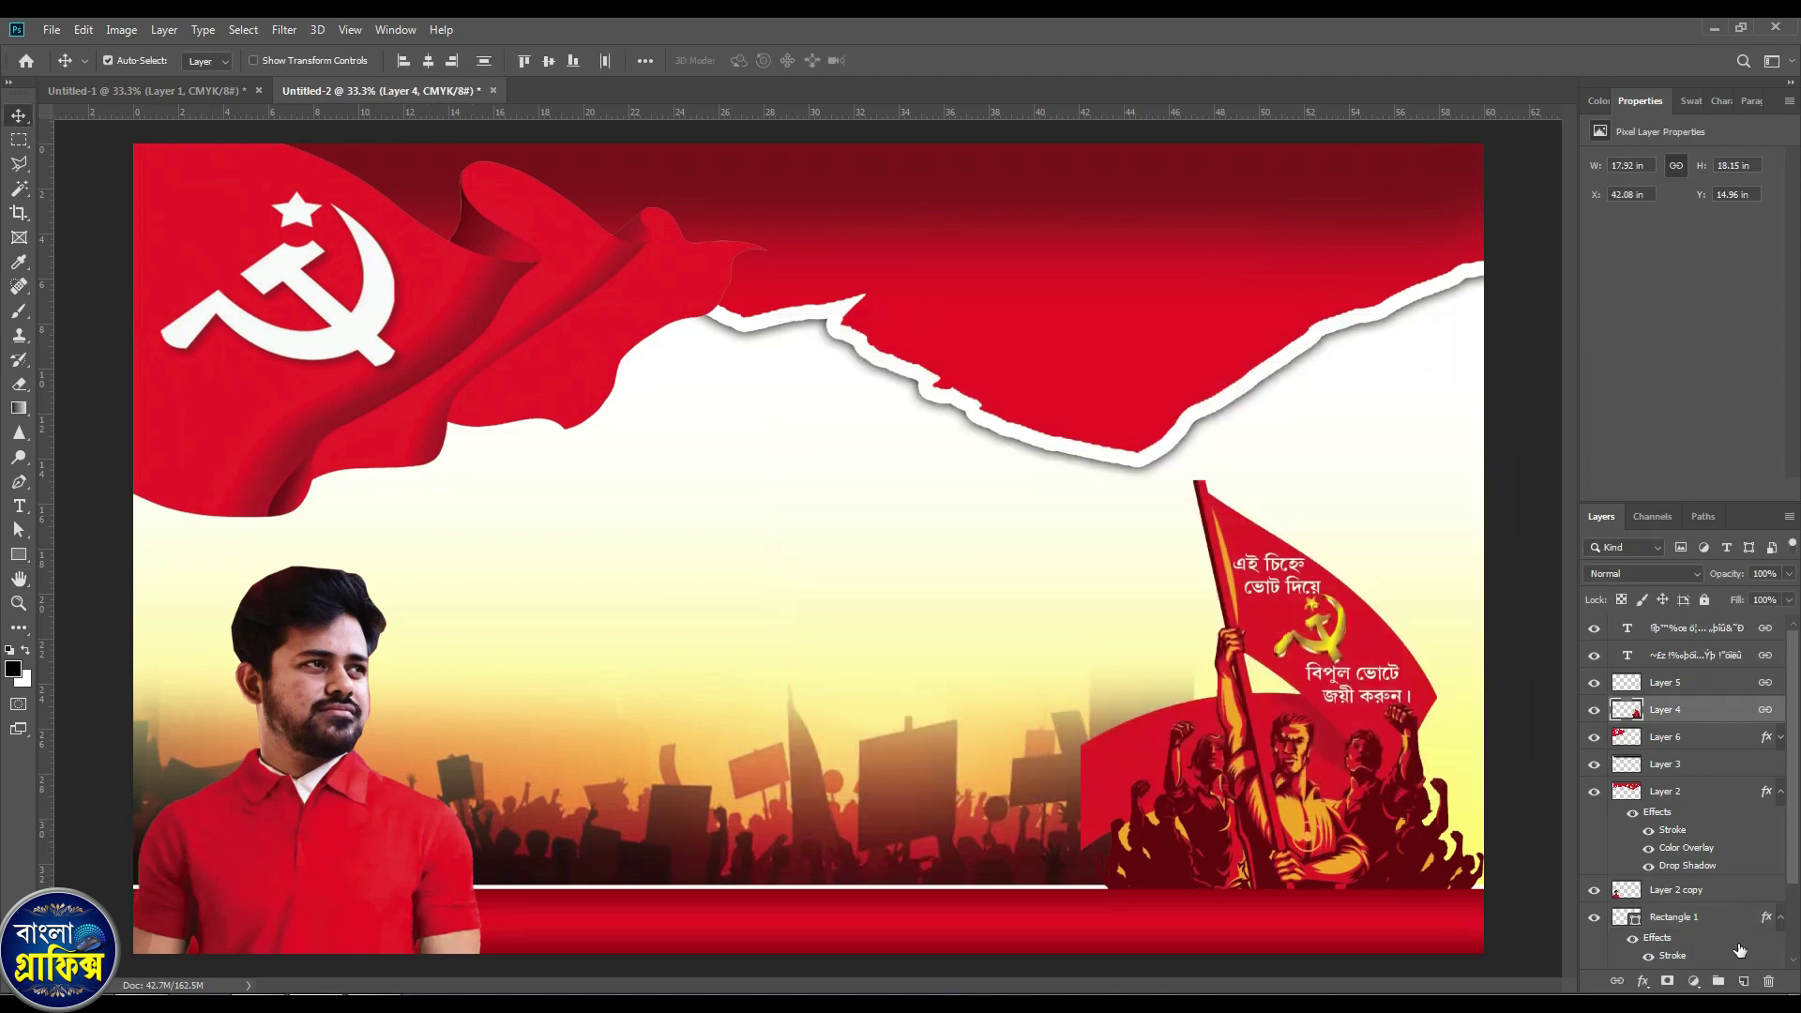
shift+click(1707, 633)
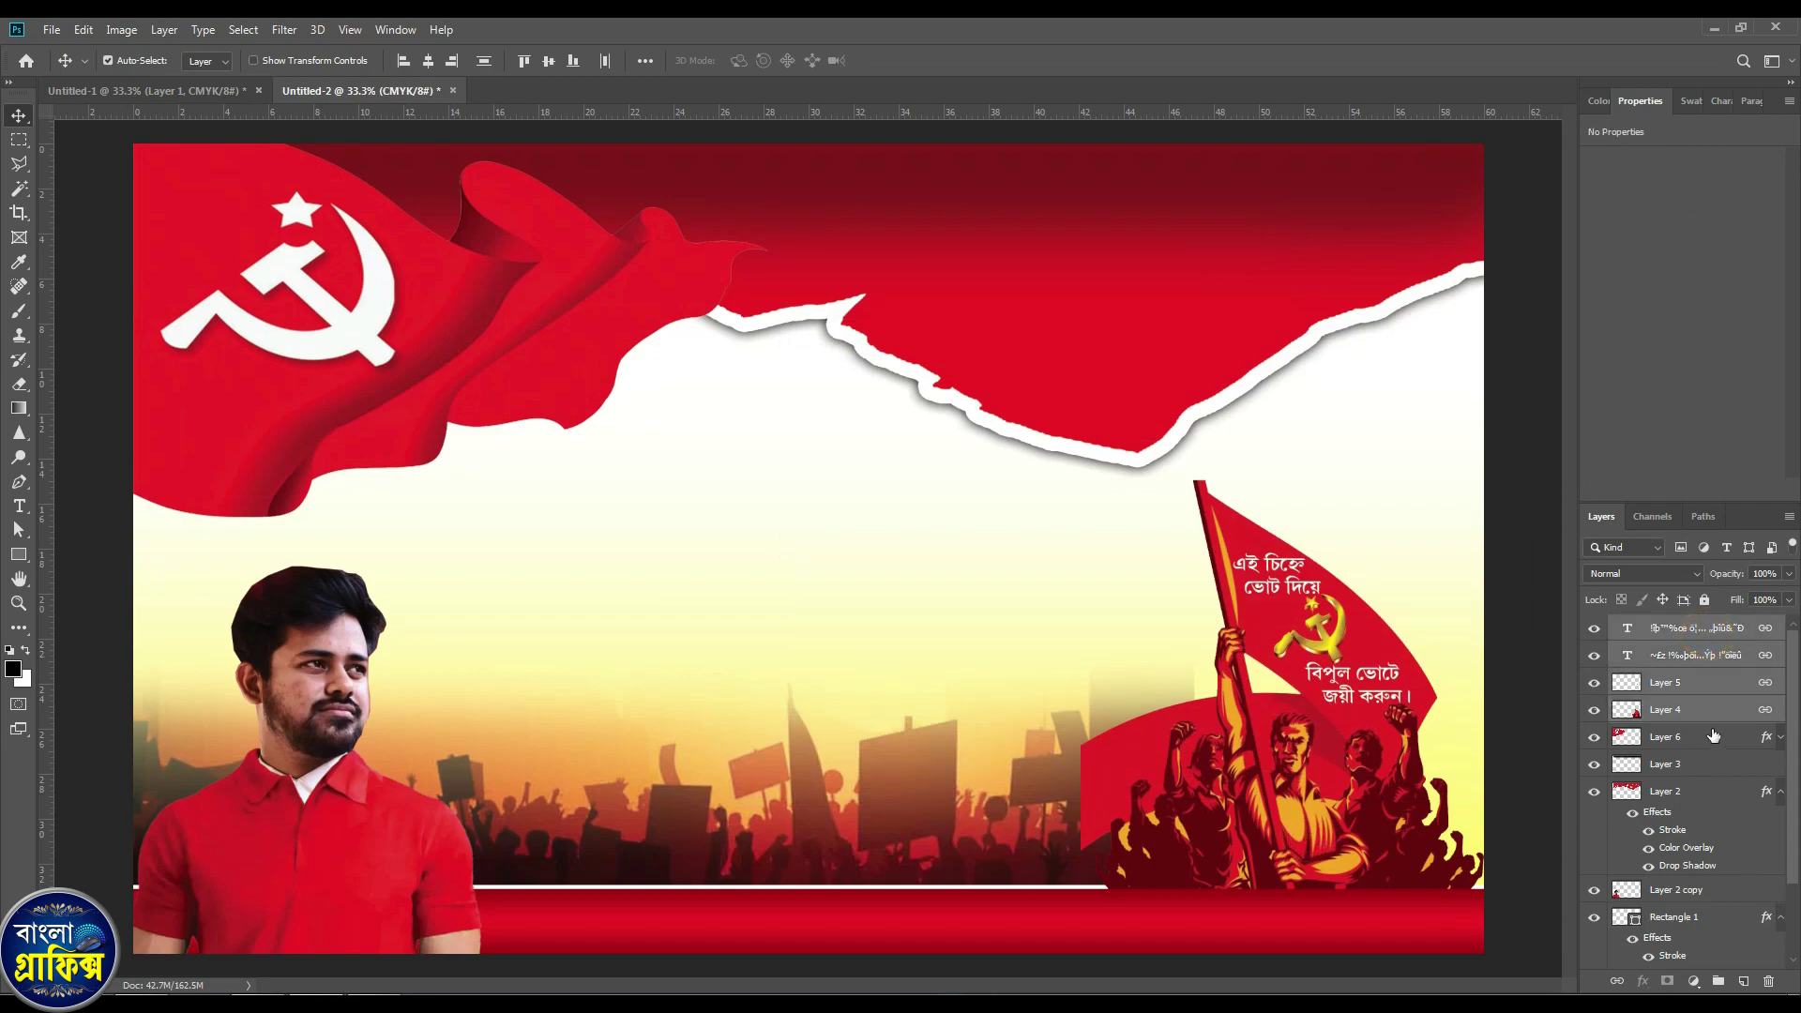
drag(1707, 716, 1718, 900)
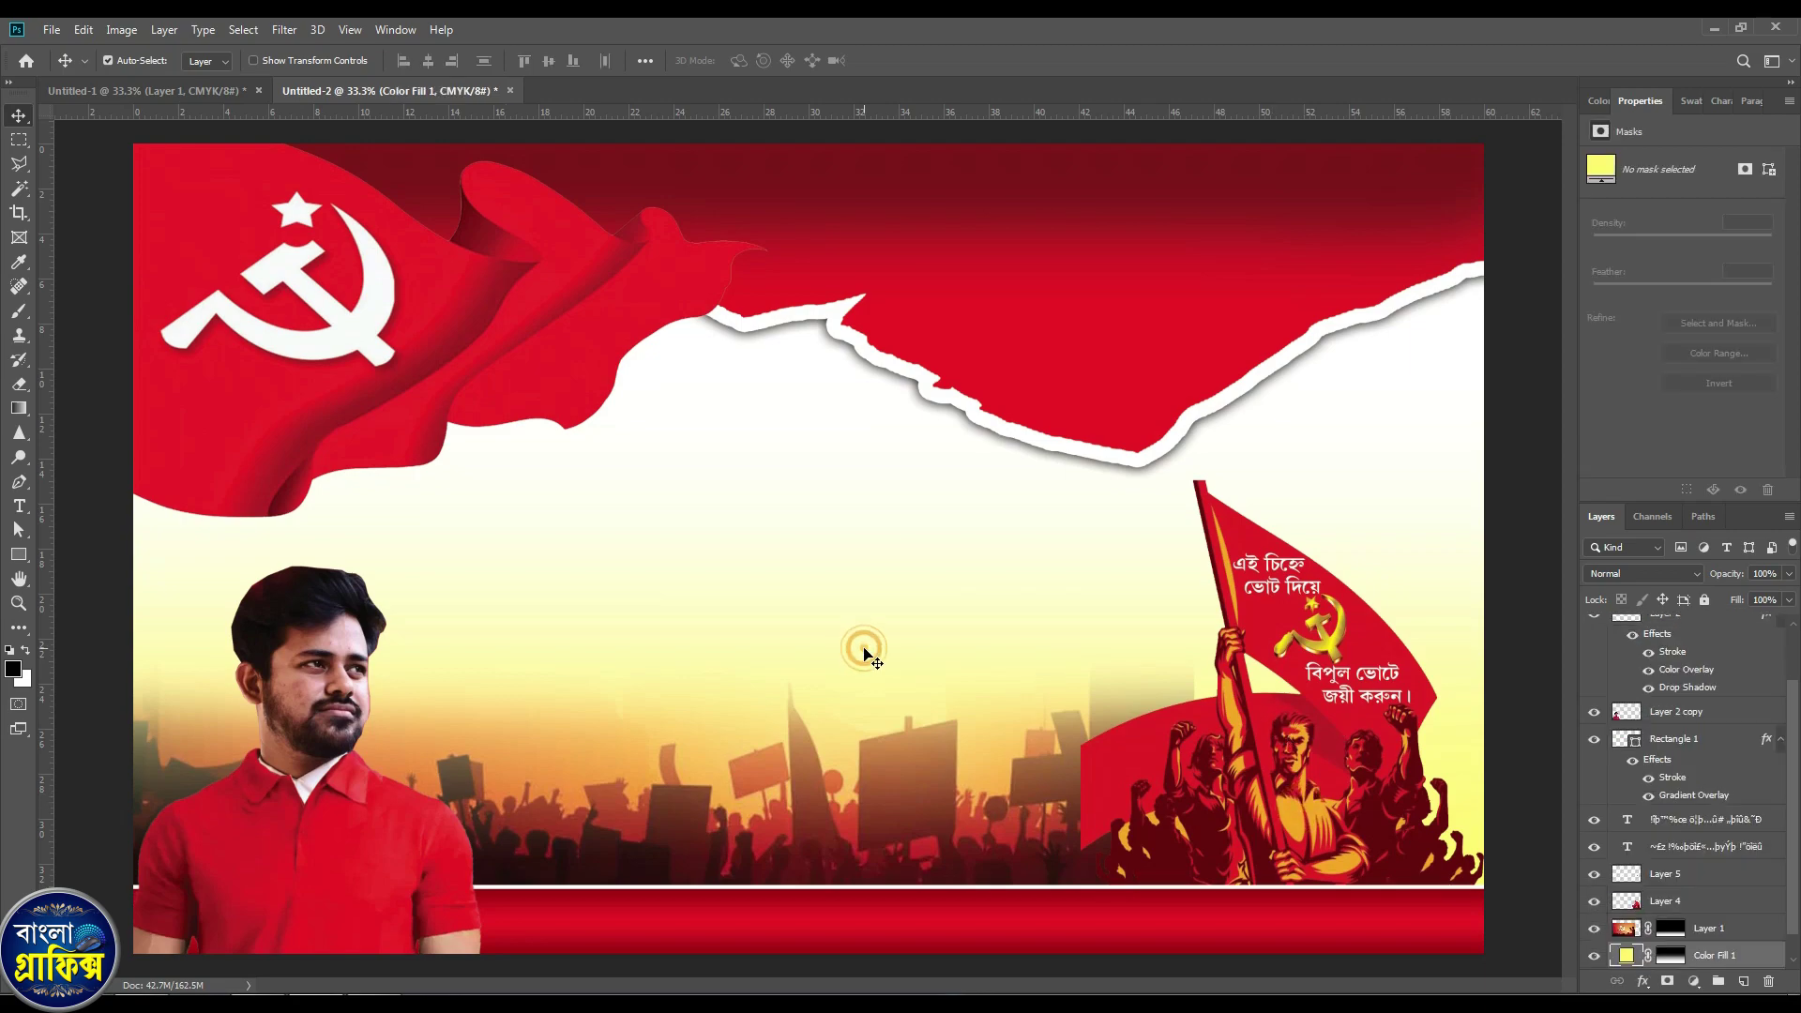
Copy the white three-line slogan from Untitled-1 into Untitled-2, placing it in front of all layers on the red banner's upper-right area.
click(229, 90)
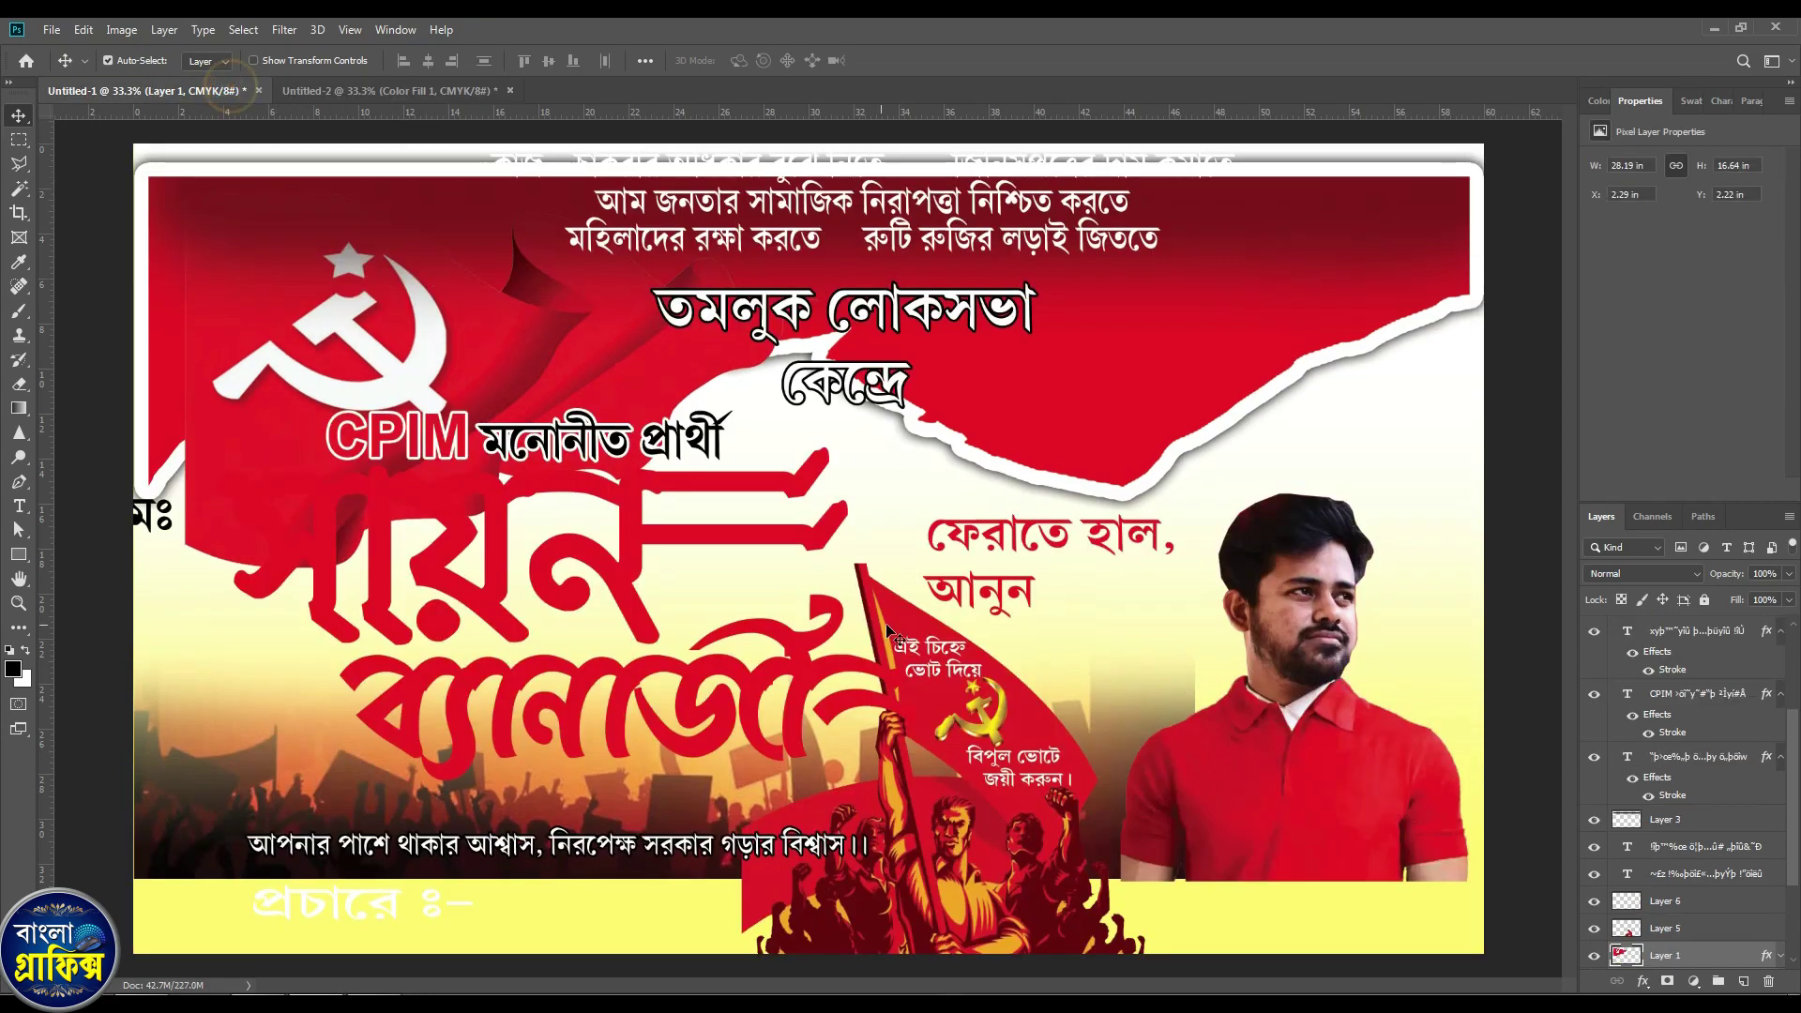
drag(861, 228, 1021, 316)
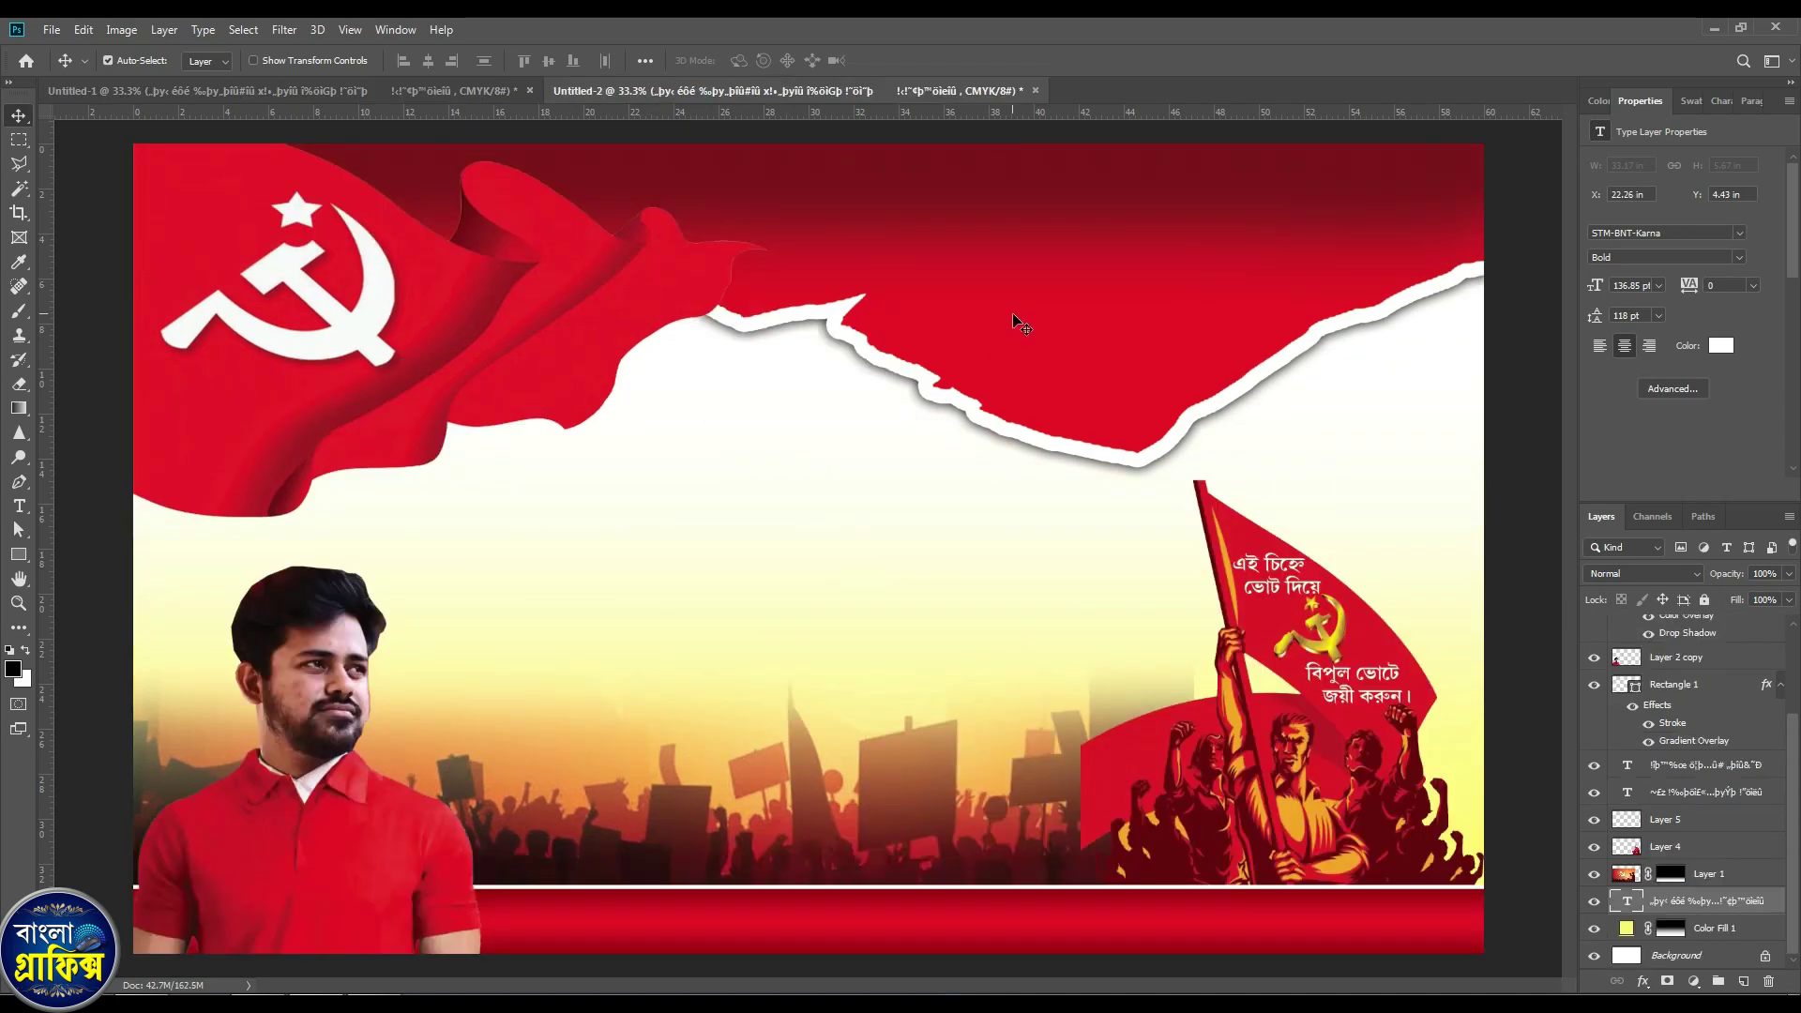
drag(1065, 319, 1148, 225)
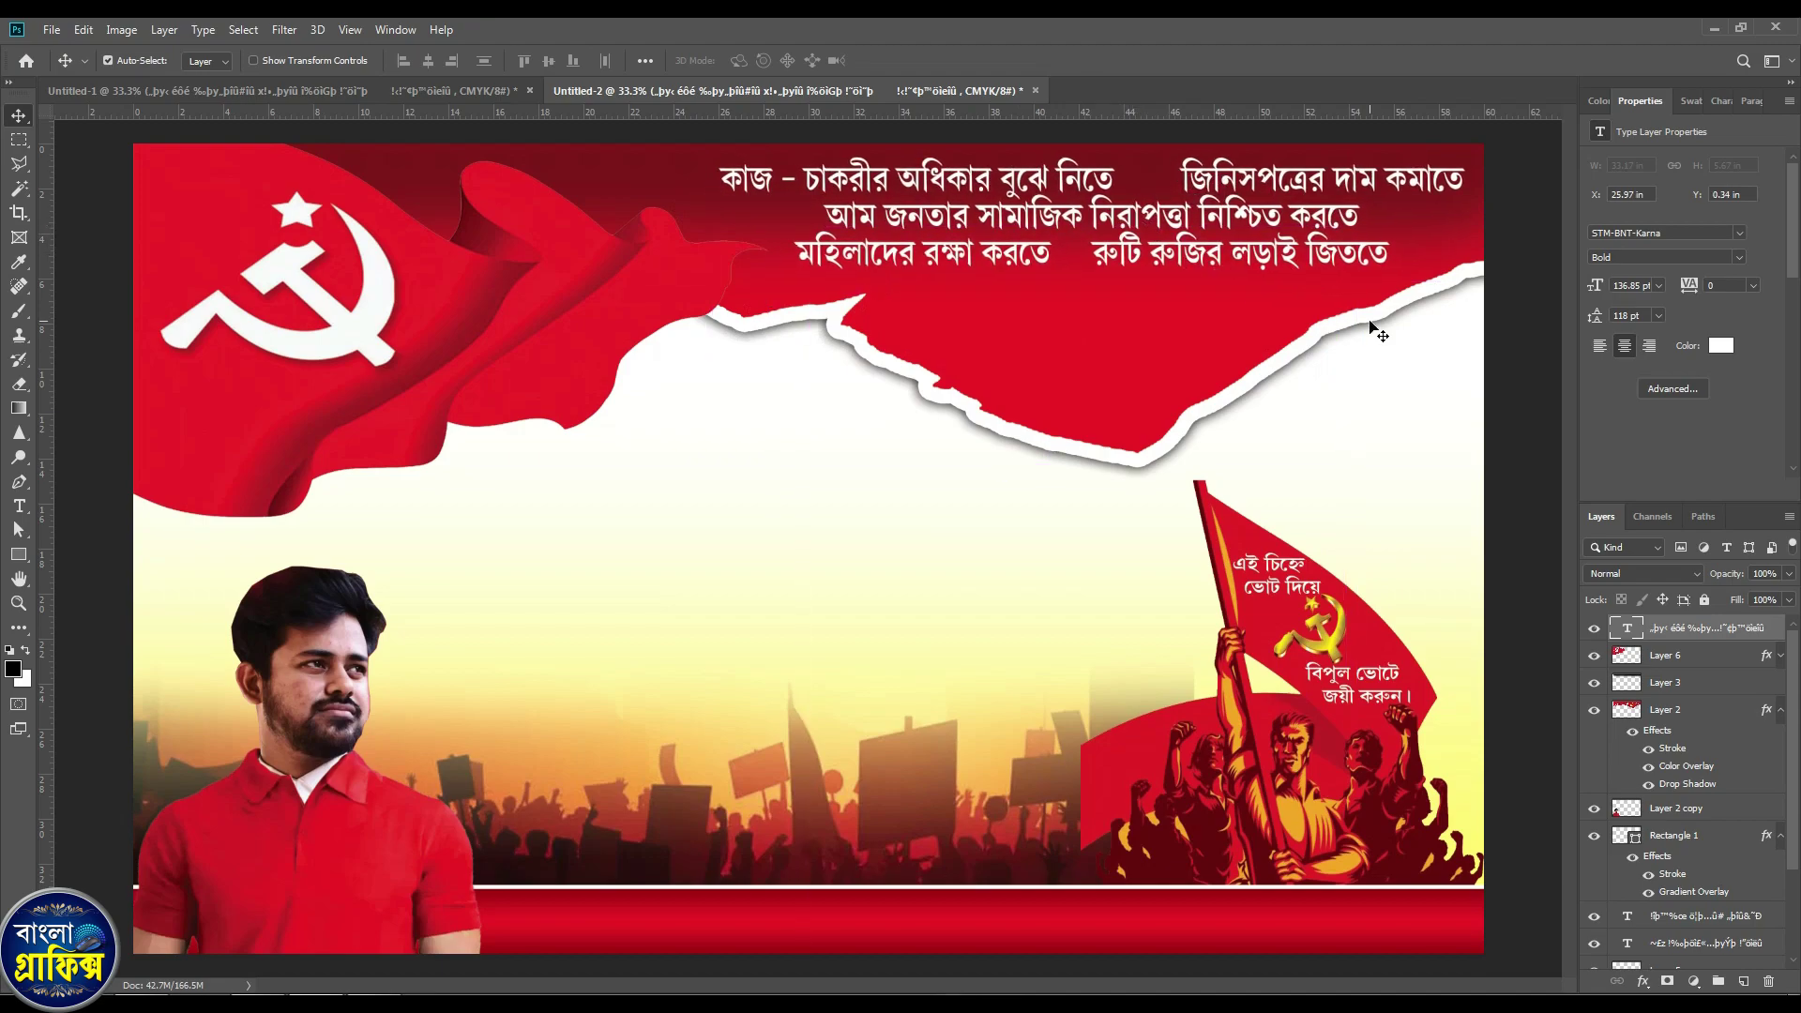
key(Right)
key(Right)
key(Right)
key(Right)
key(Right)
key(Right)
key(Right)
key(Right)
key(Right)
key(Right)
key(Right)
key(Right)
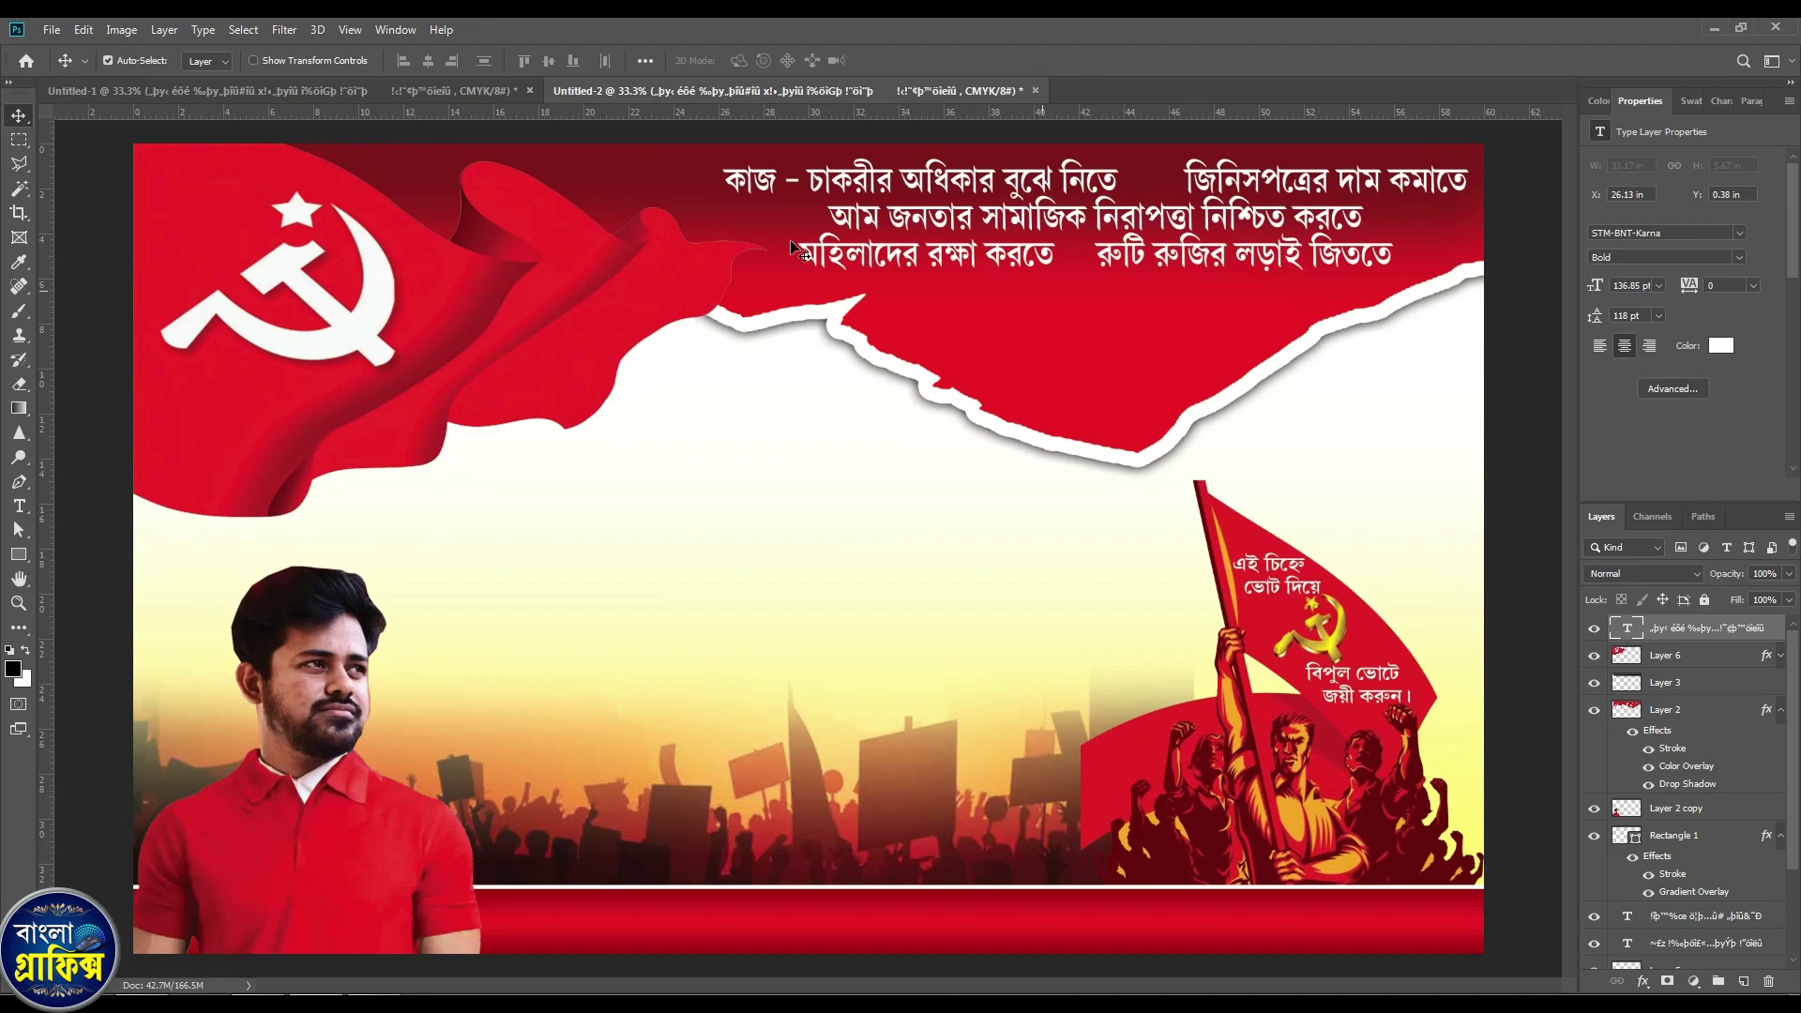
Copy the candidate's two-line name lettering and the "কমঃ" label from Untitled-1 into Untitled-2, placing the name between portrait and illustration.
click(283, 90)
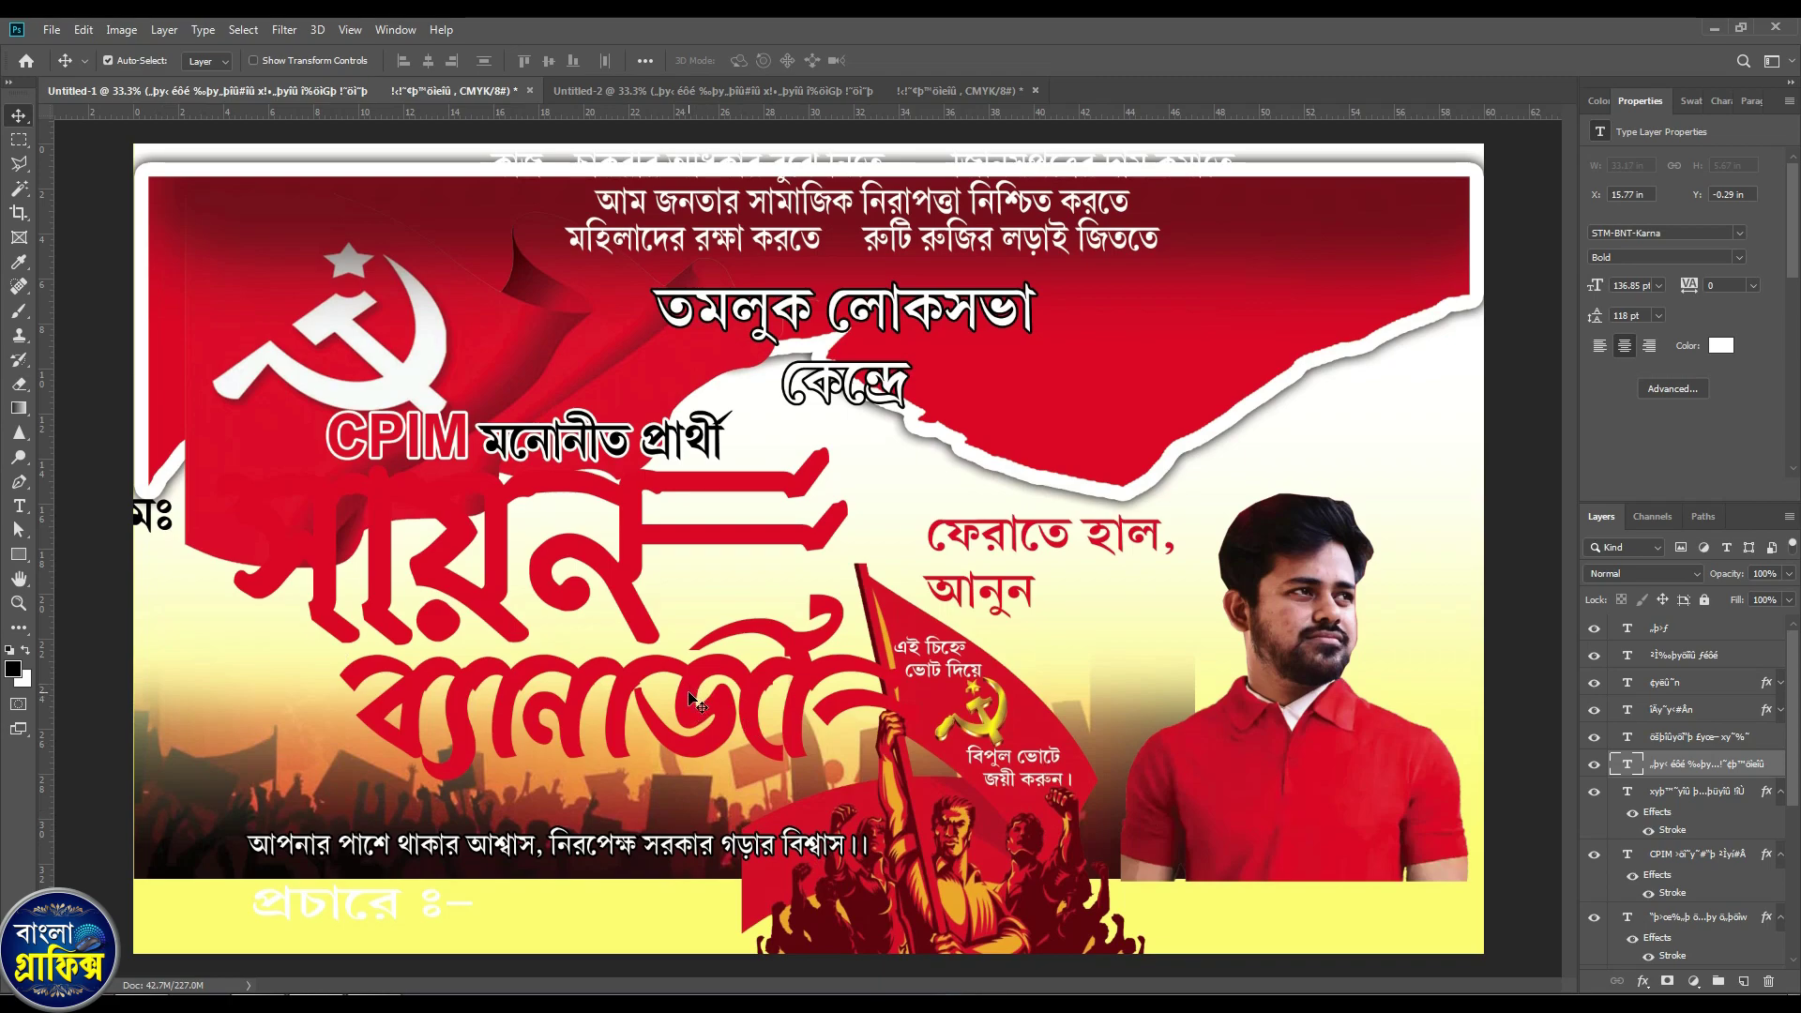
click(694, 699)
shift+click(620, 577)
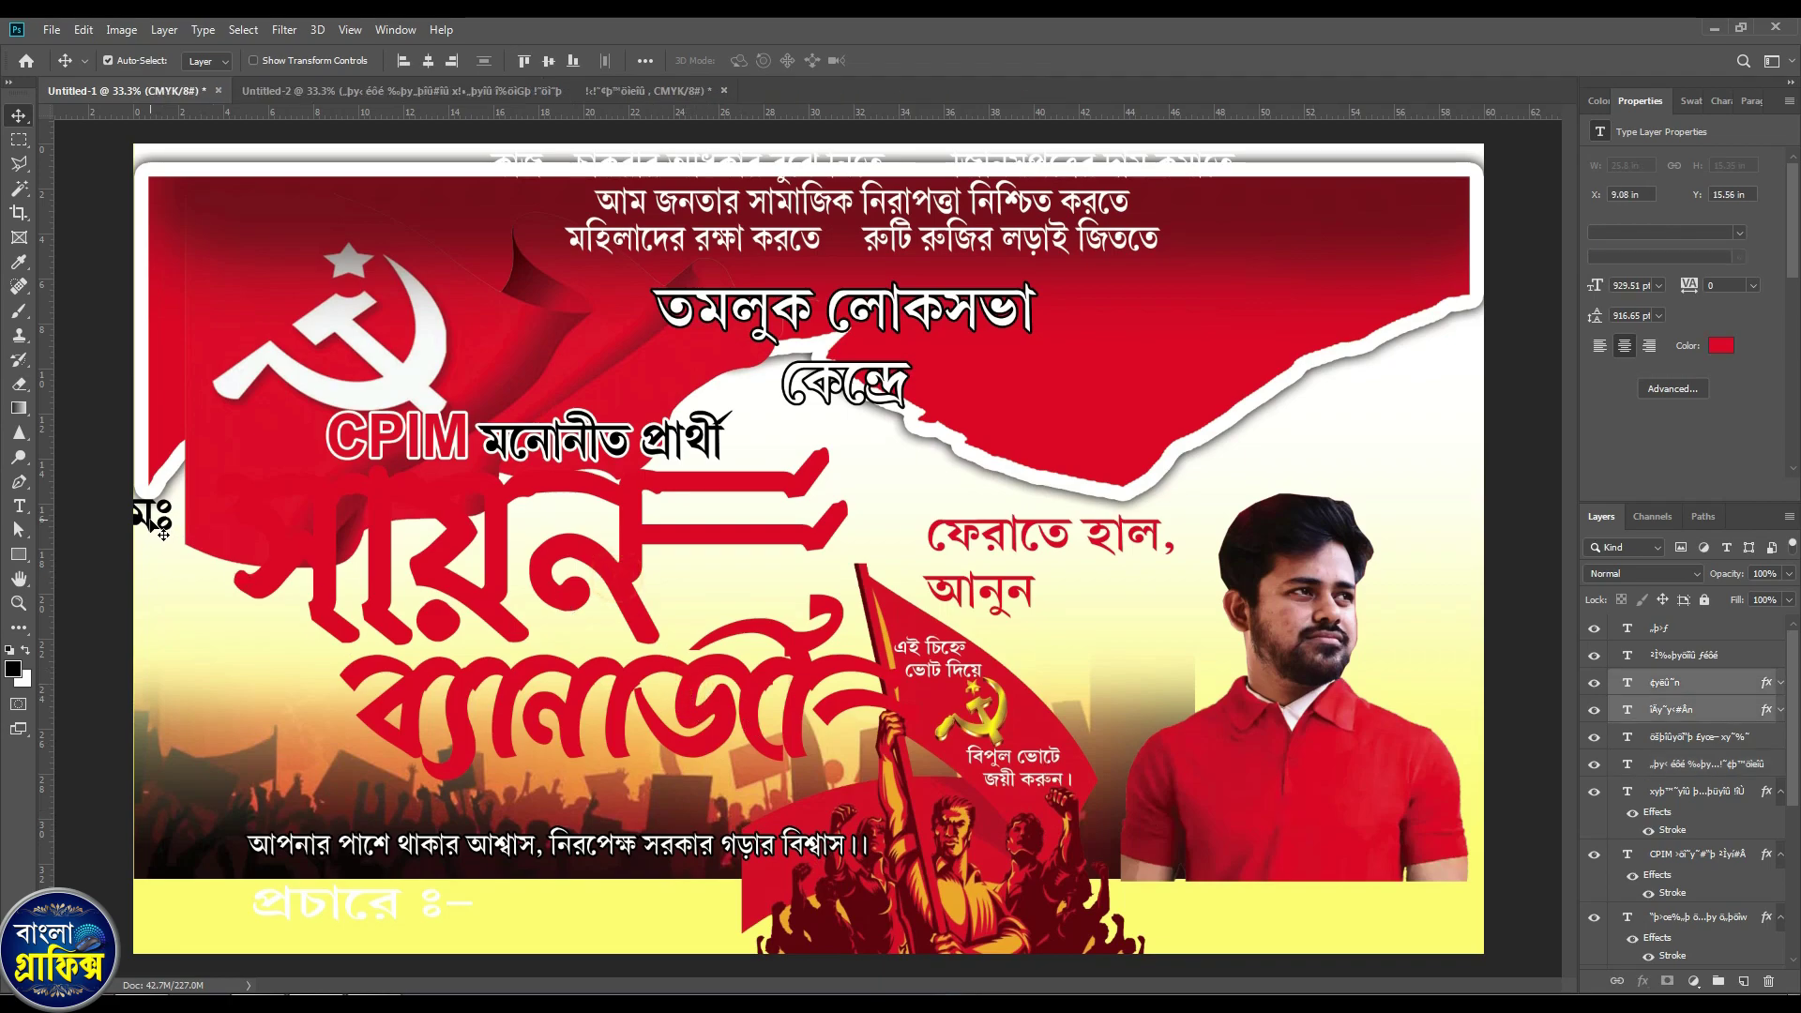
shift+click(161, 518)
drag(167, 559, 770, 614)
drag(765, 612, 757, 612)
click(1125, 594)
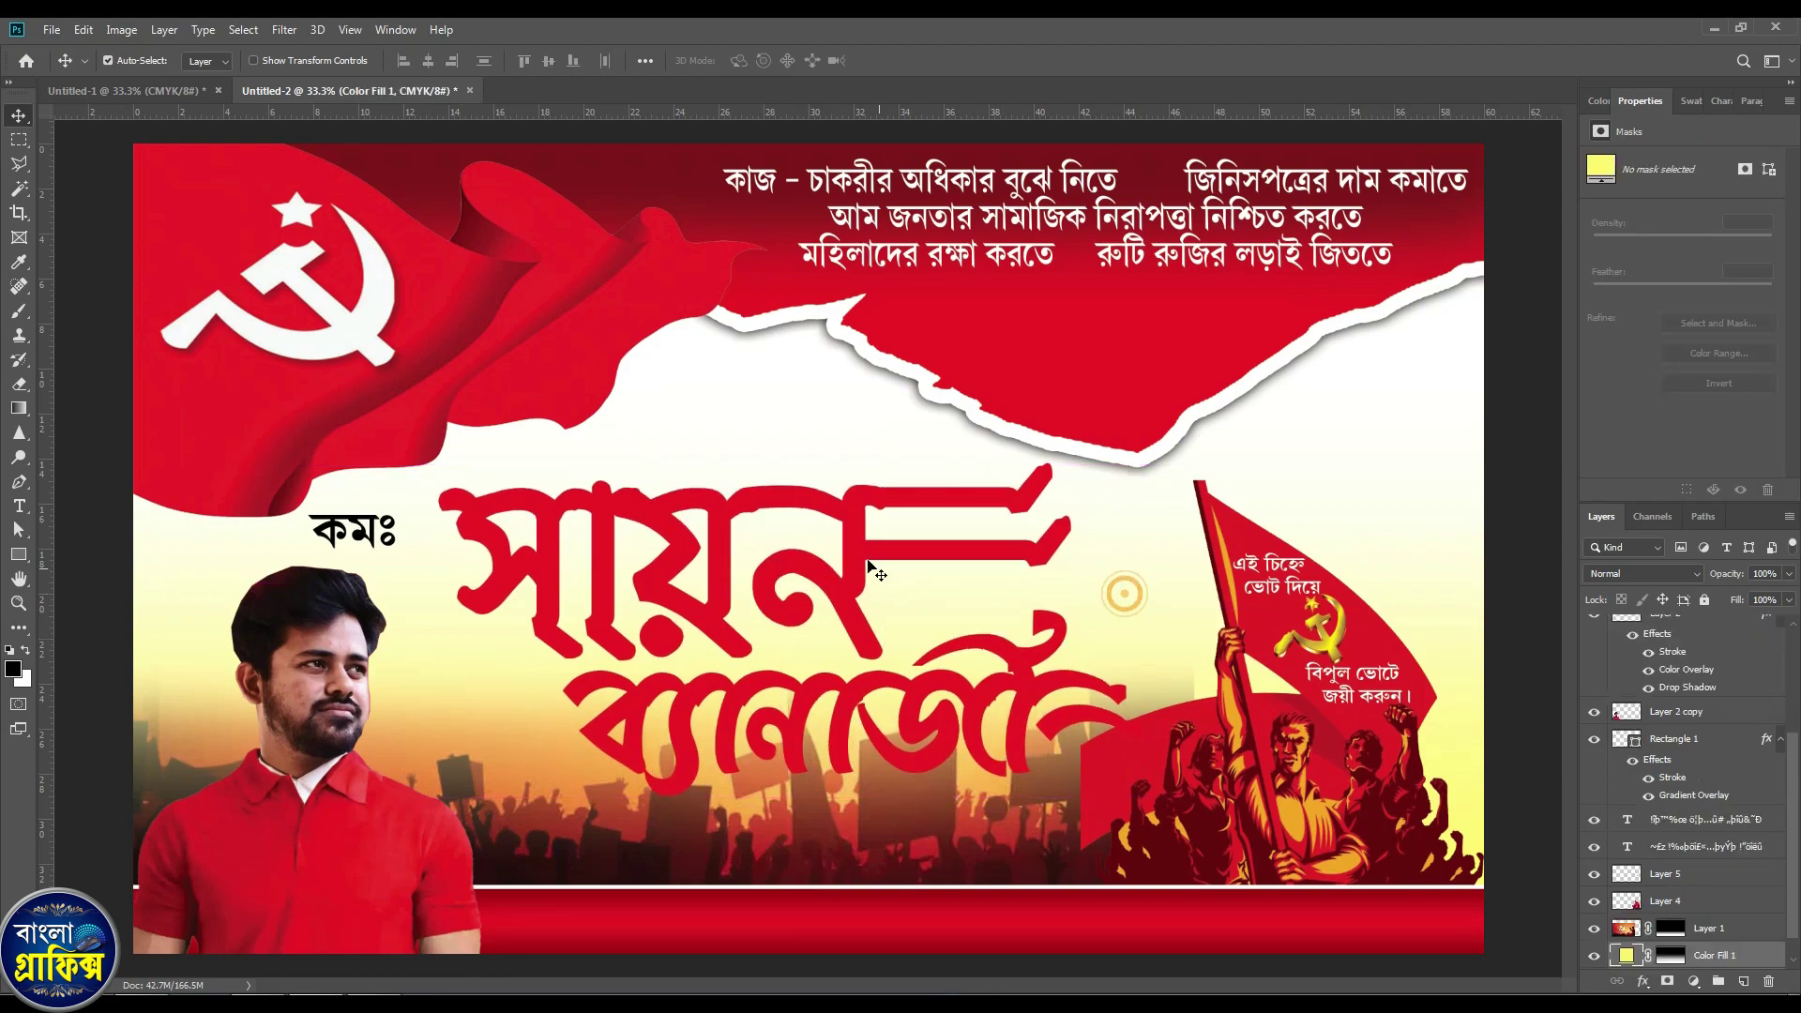
Examine the stroke and inner shadow settings, including the shadow color, in the layer style of the candidate's first-name lettering.
click(865, 554)
click(1780, 628)
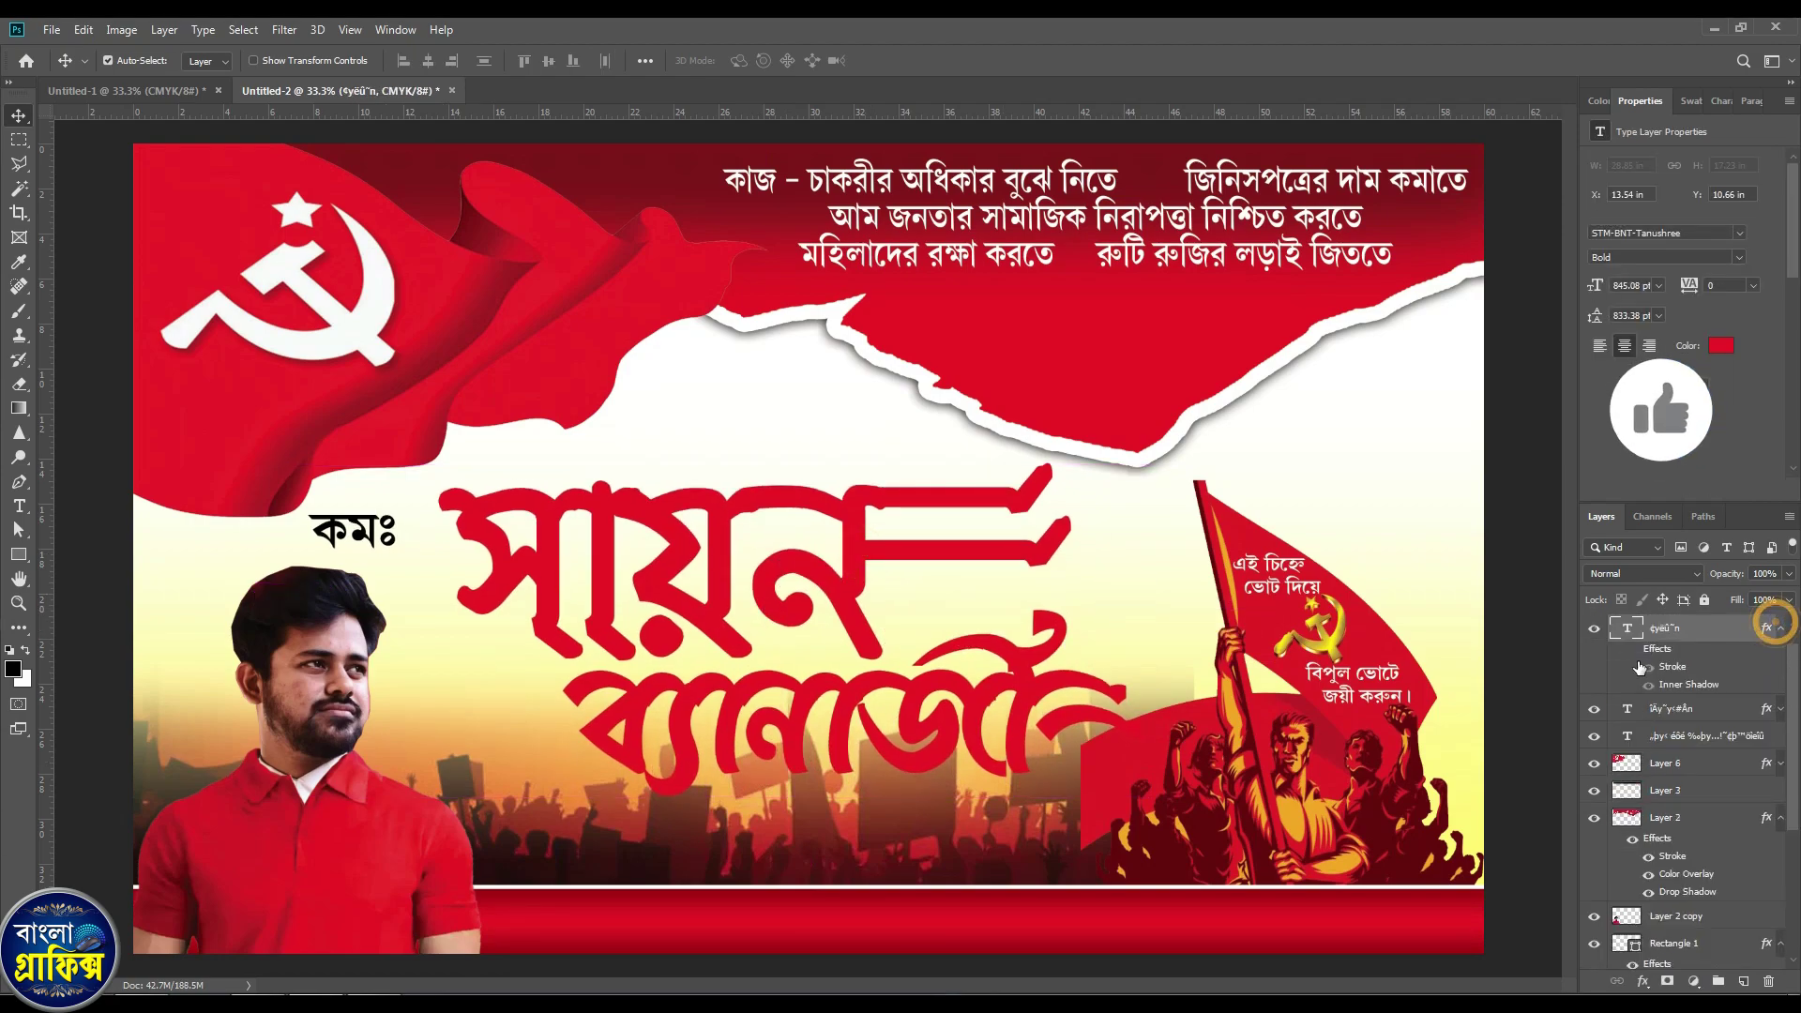
double_click(1673, 667)
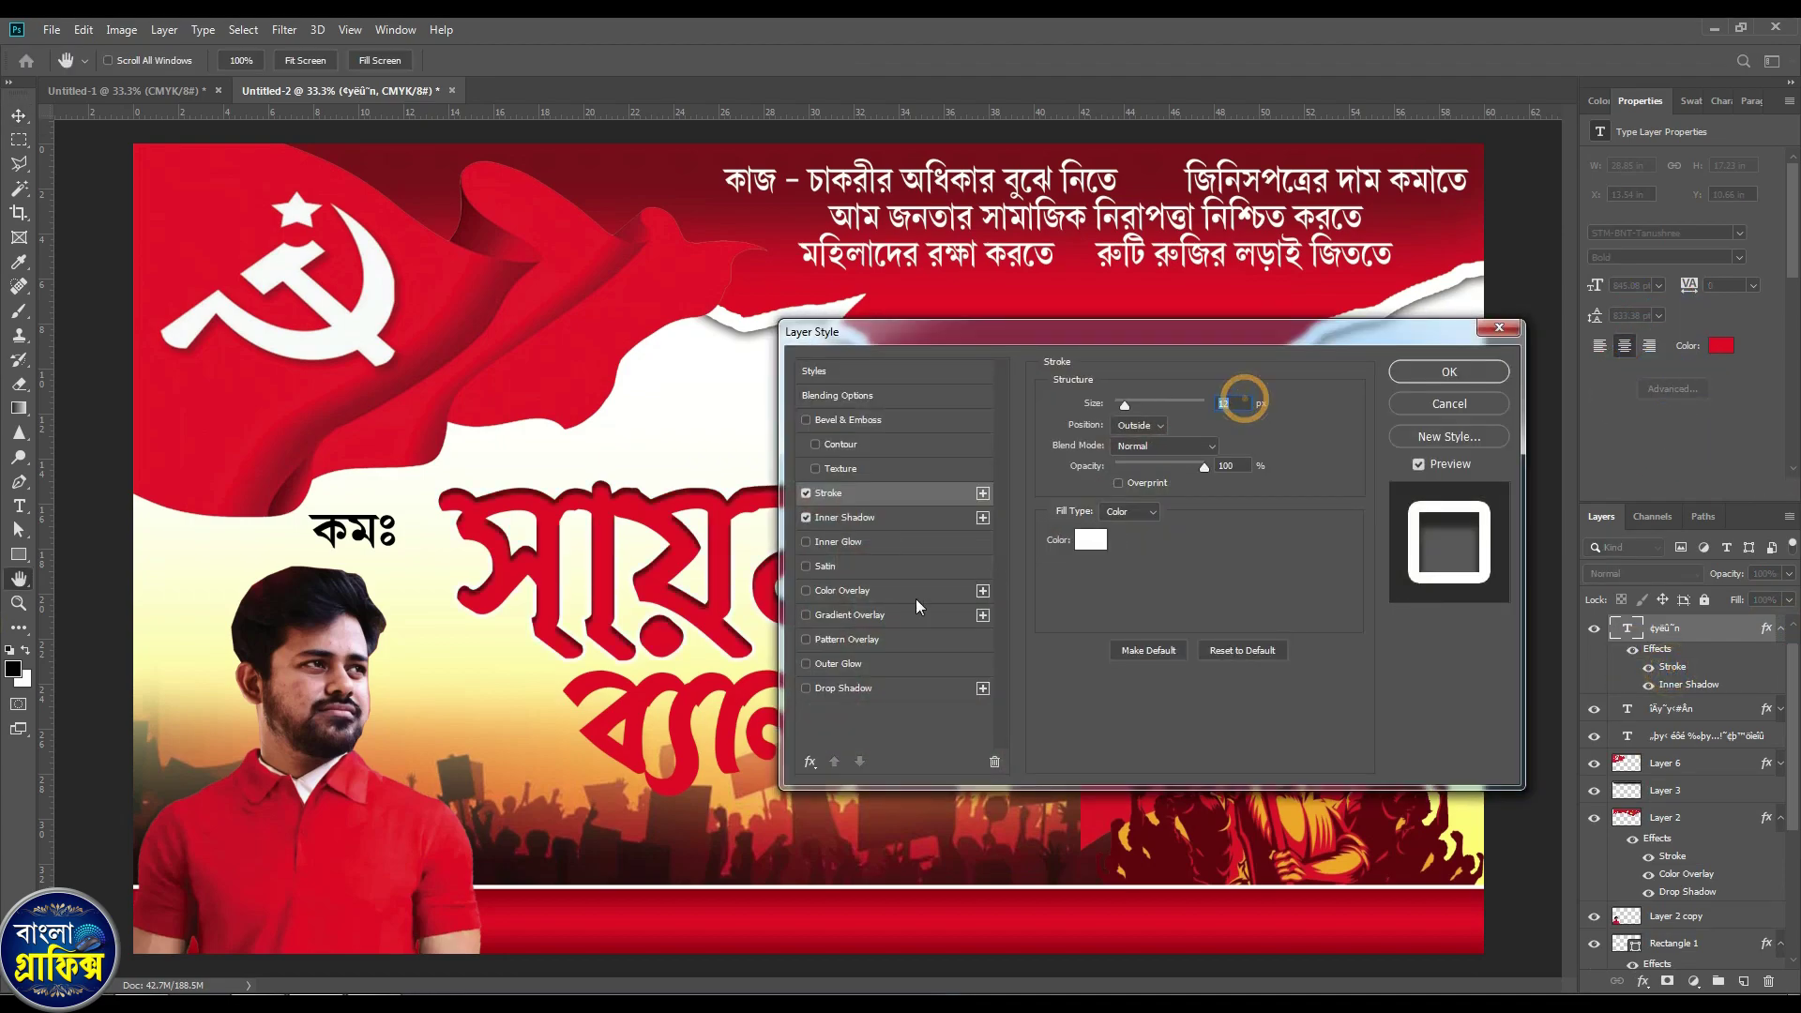
click(872, 519)
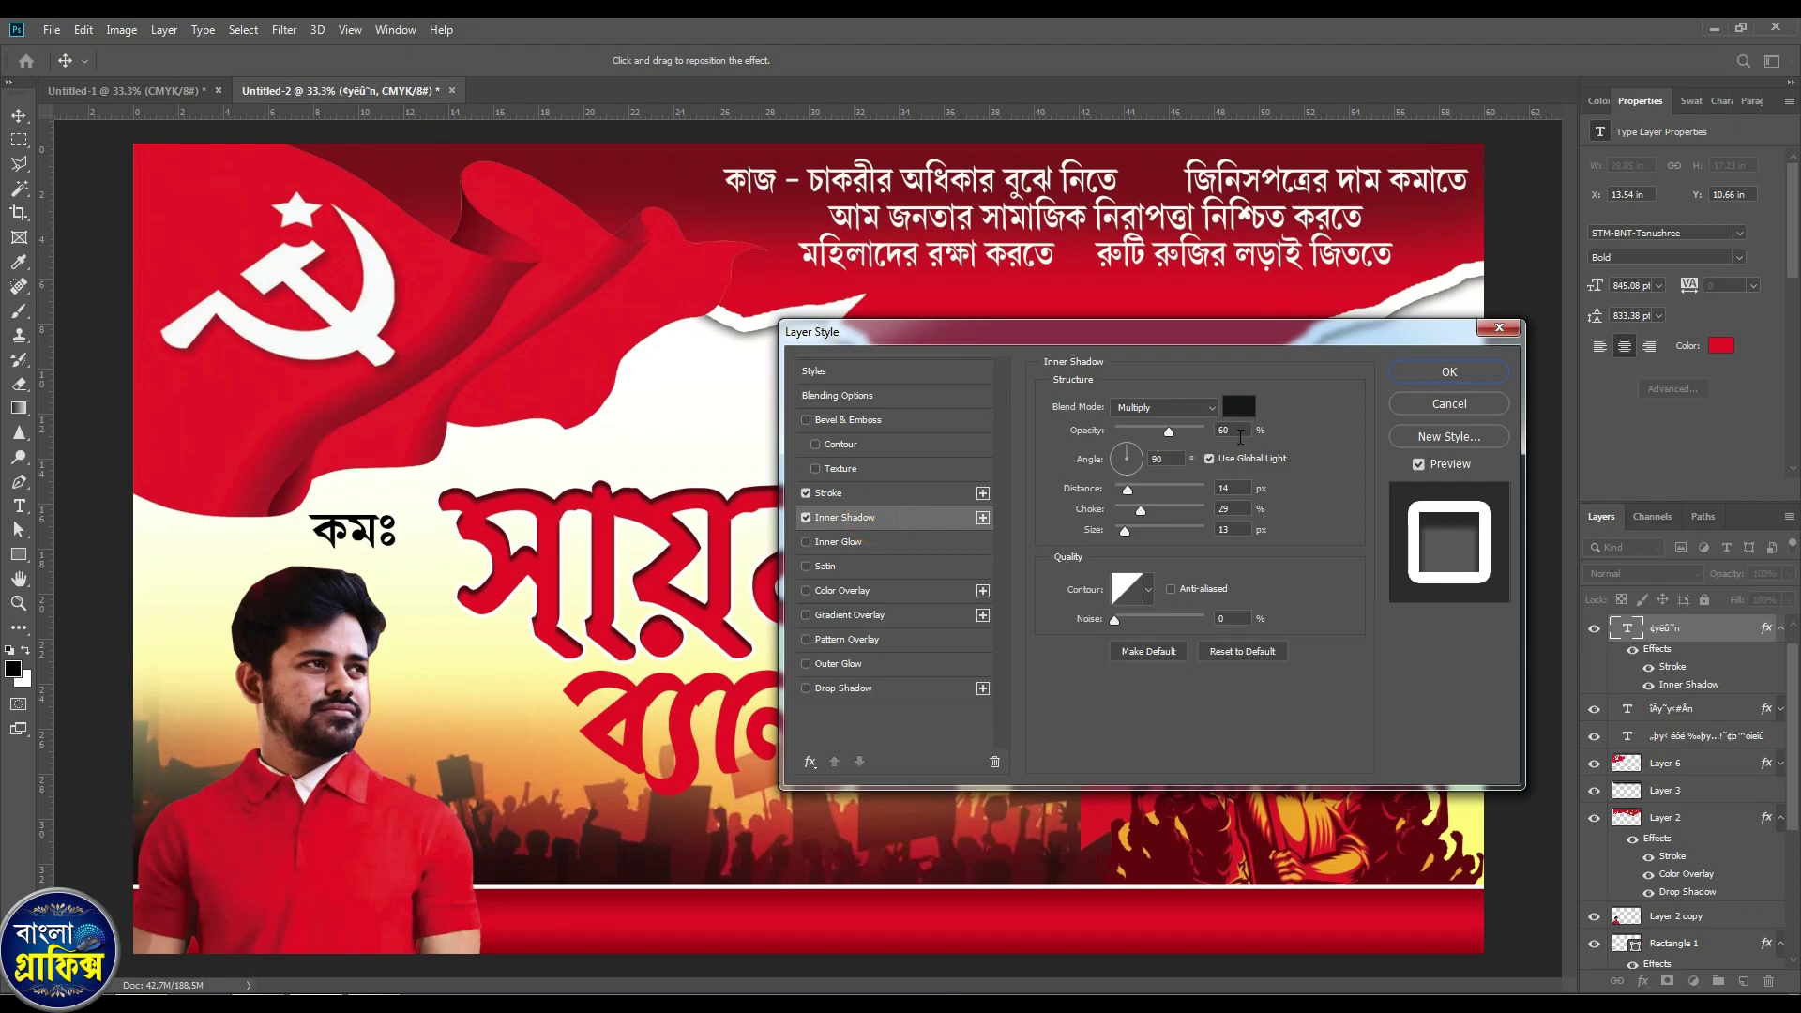
click(1238, 406)
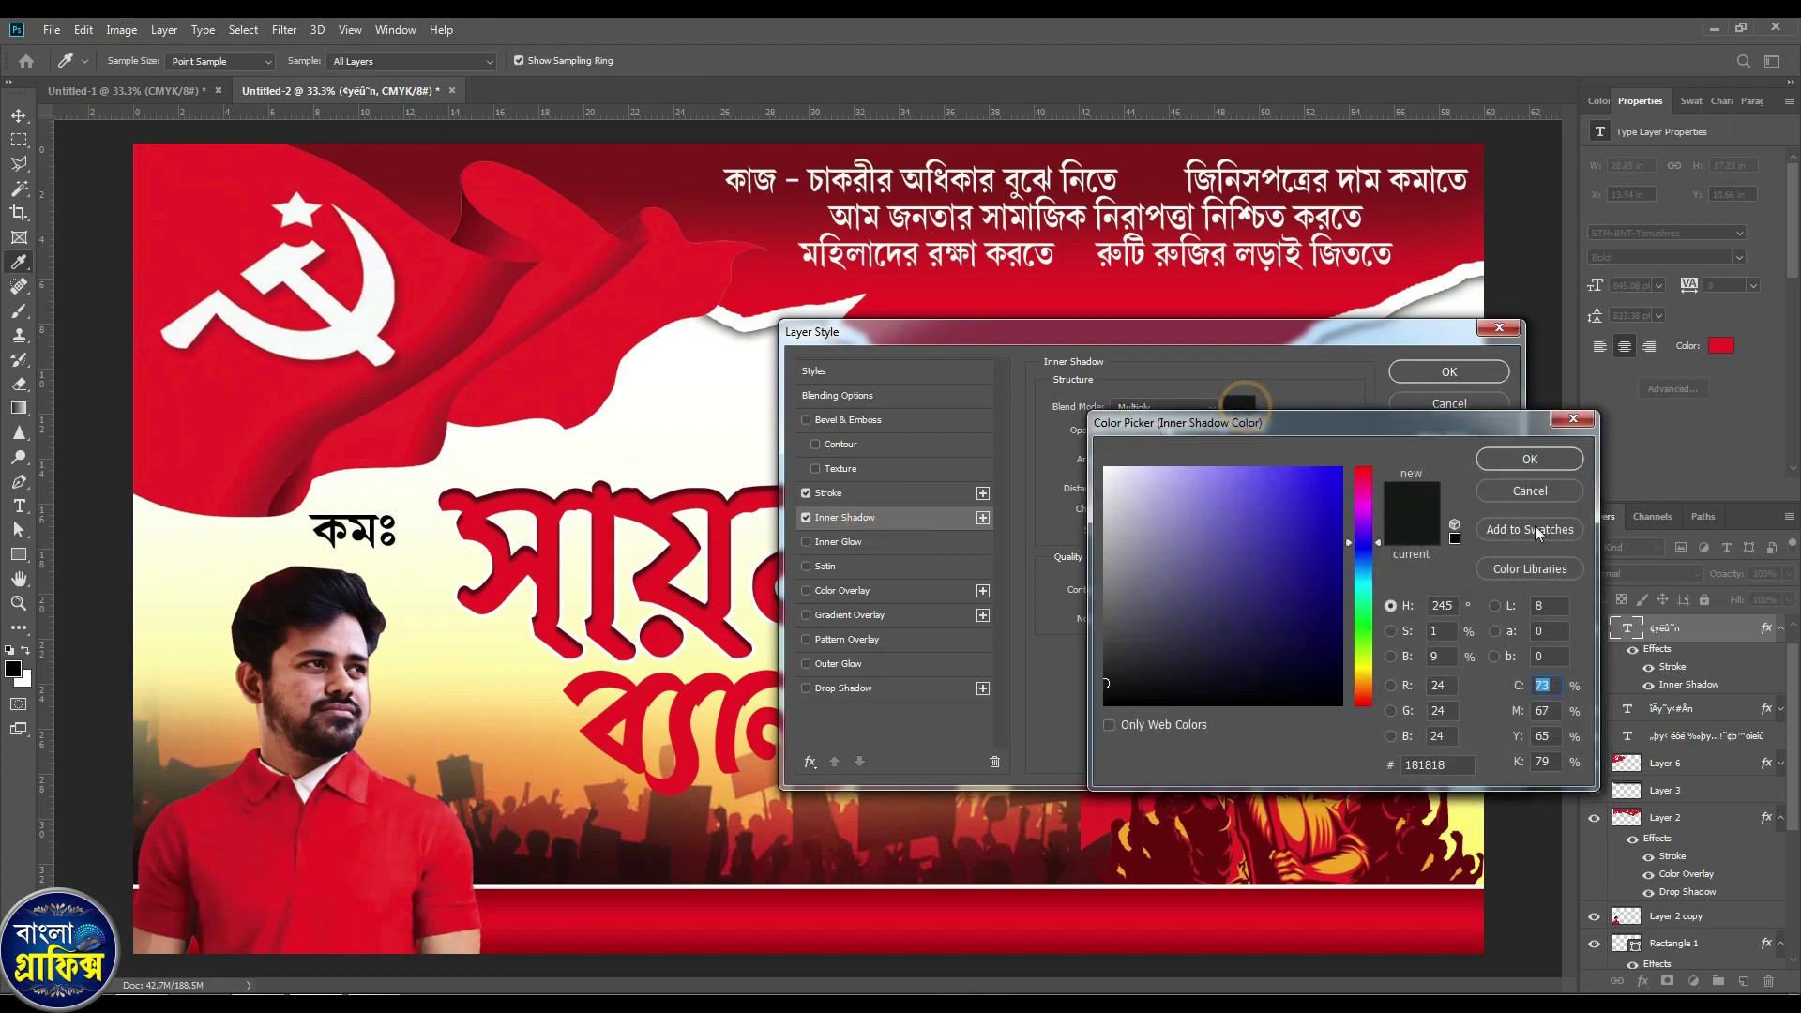
click(1531, 461)
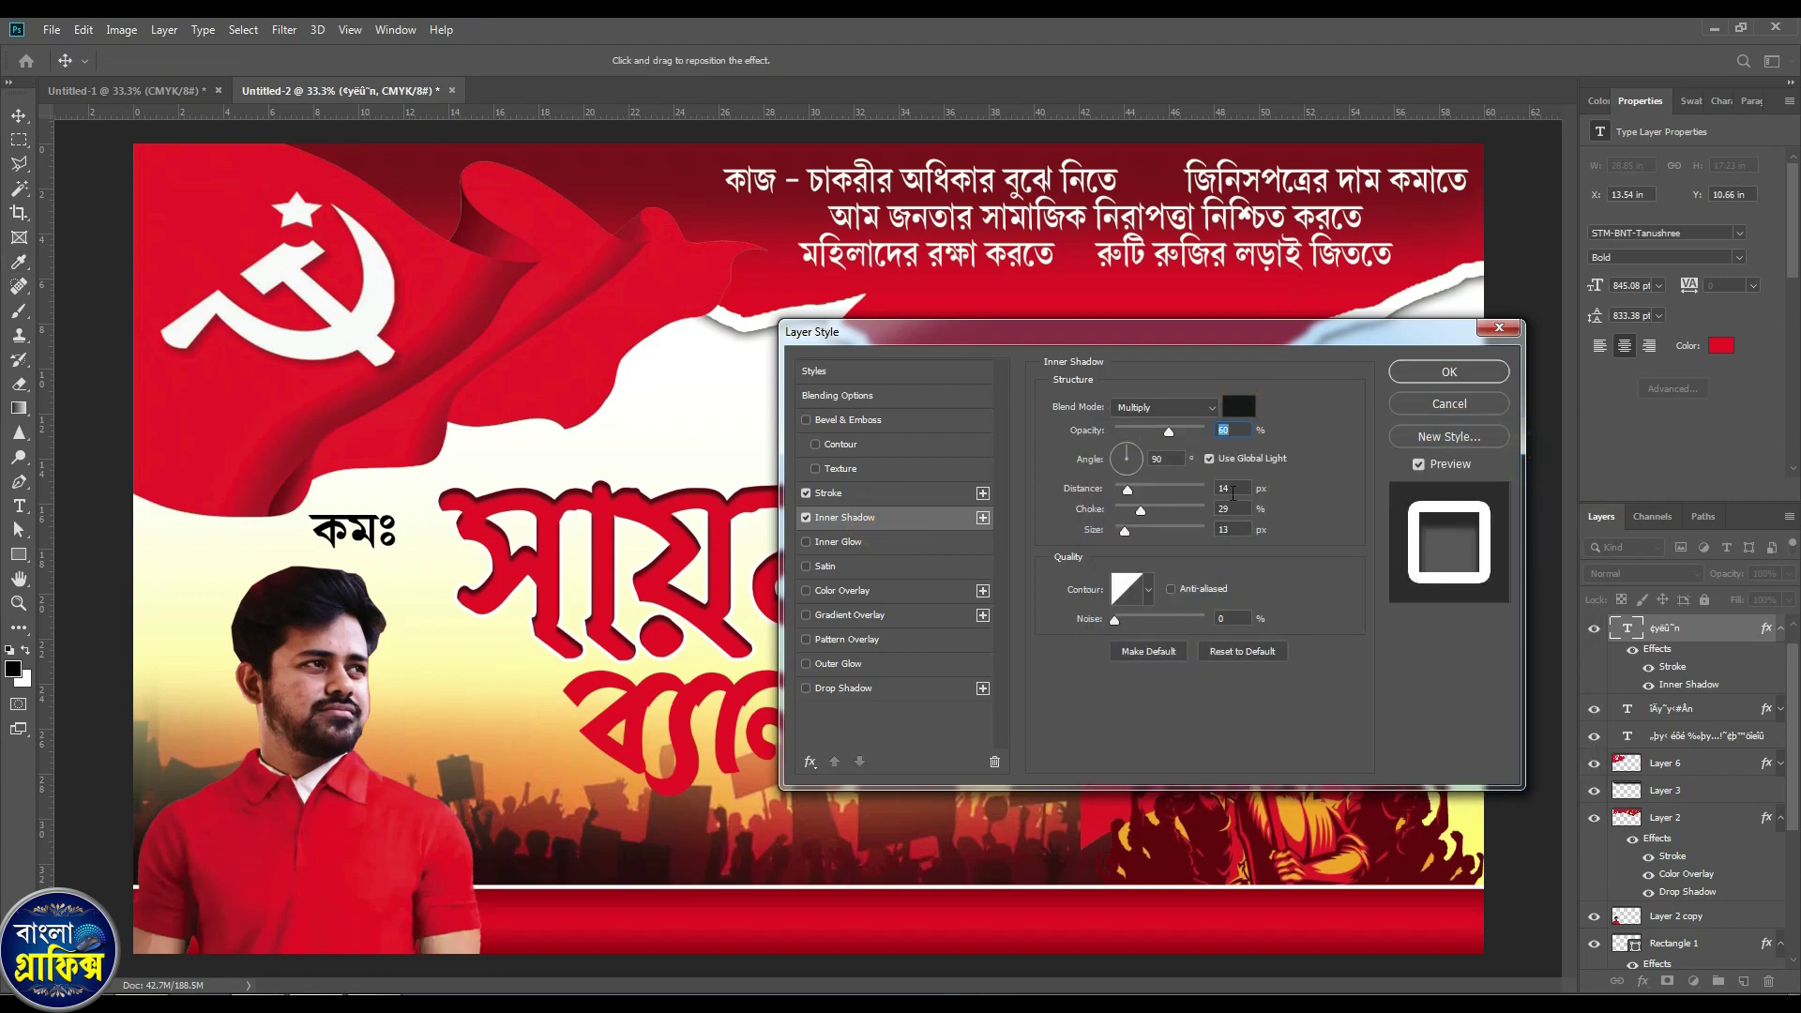
Turn on the stroke and inner shadow effects of the candidate's second-line name lettering.
click(1474, 372)
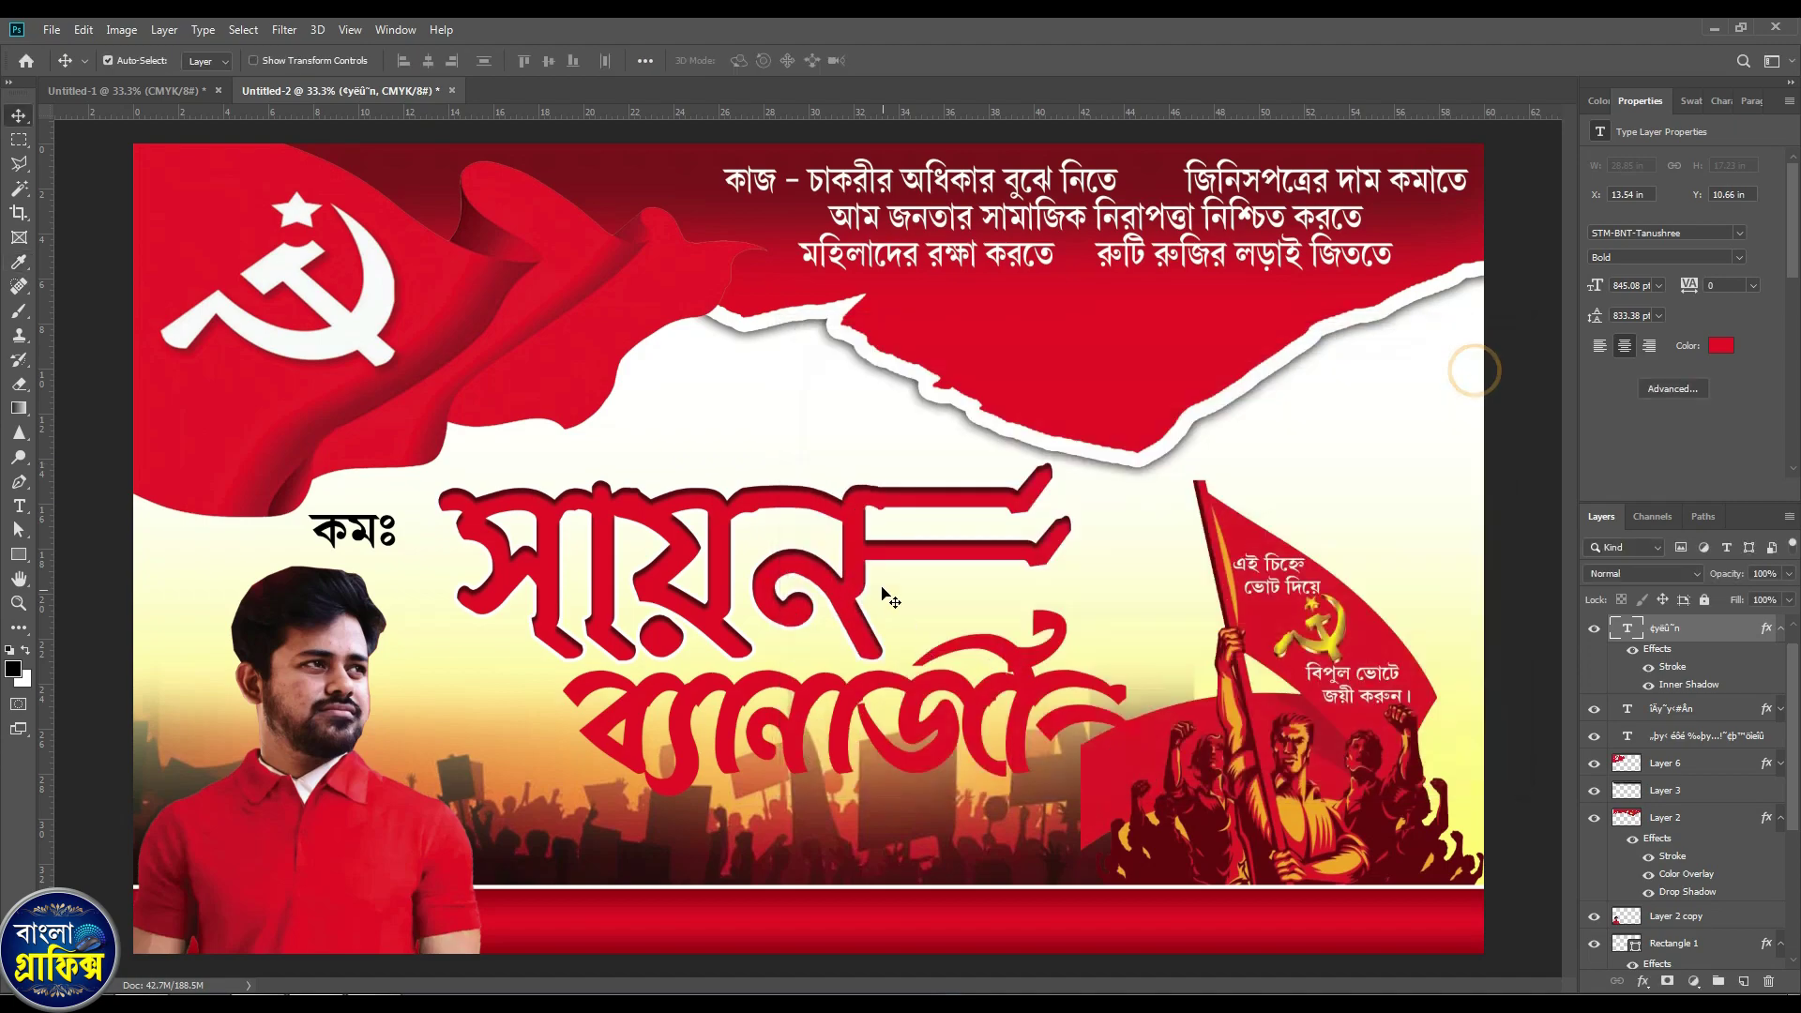
click(1774, 710)
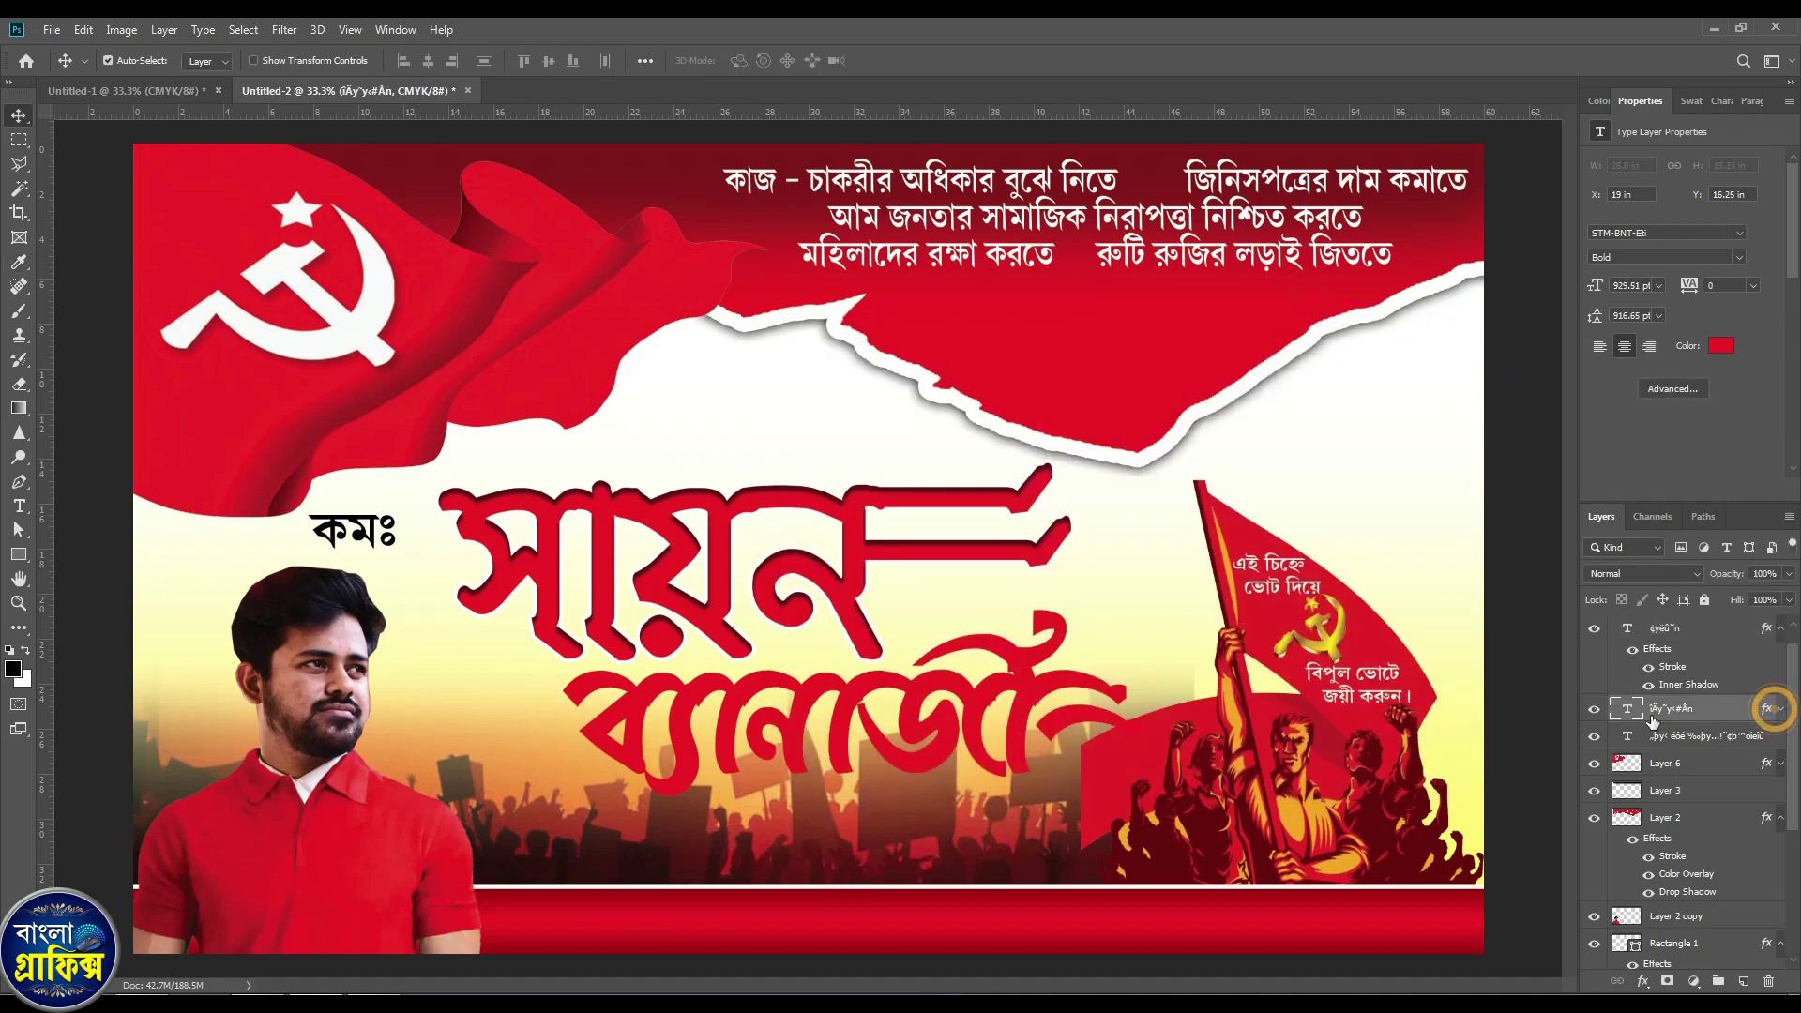
click(1781, 710)
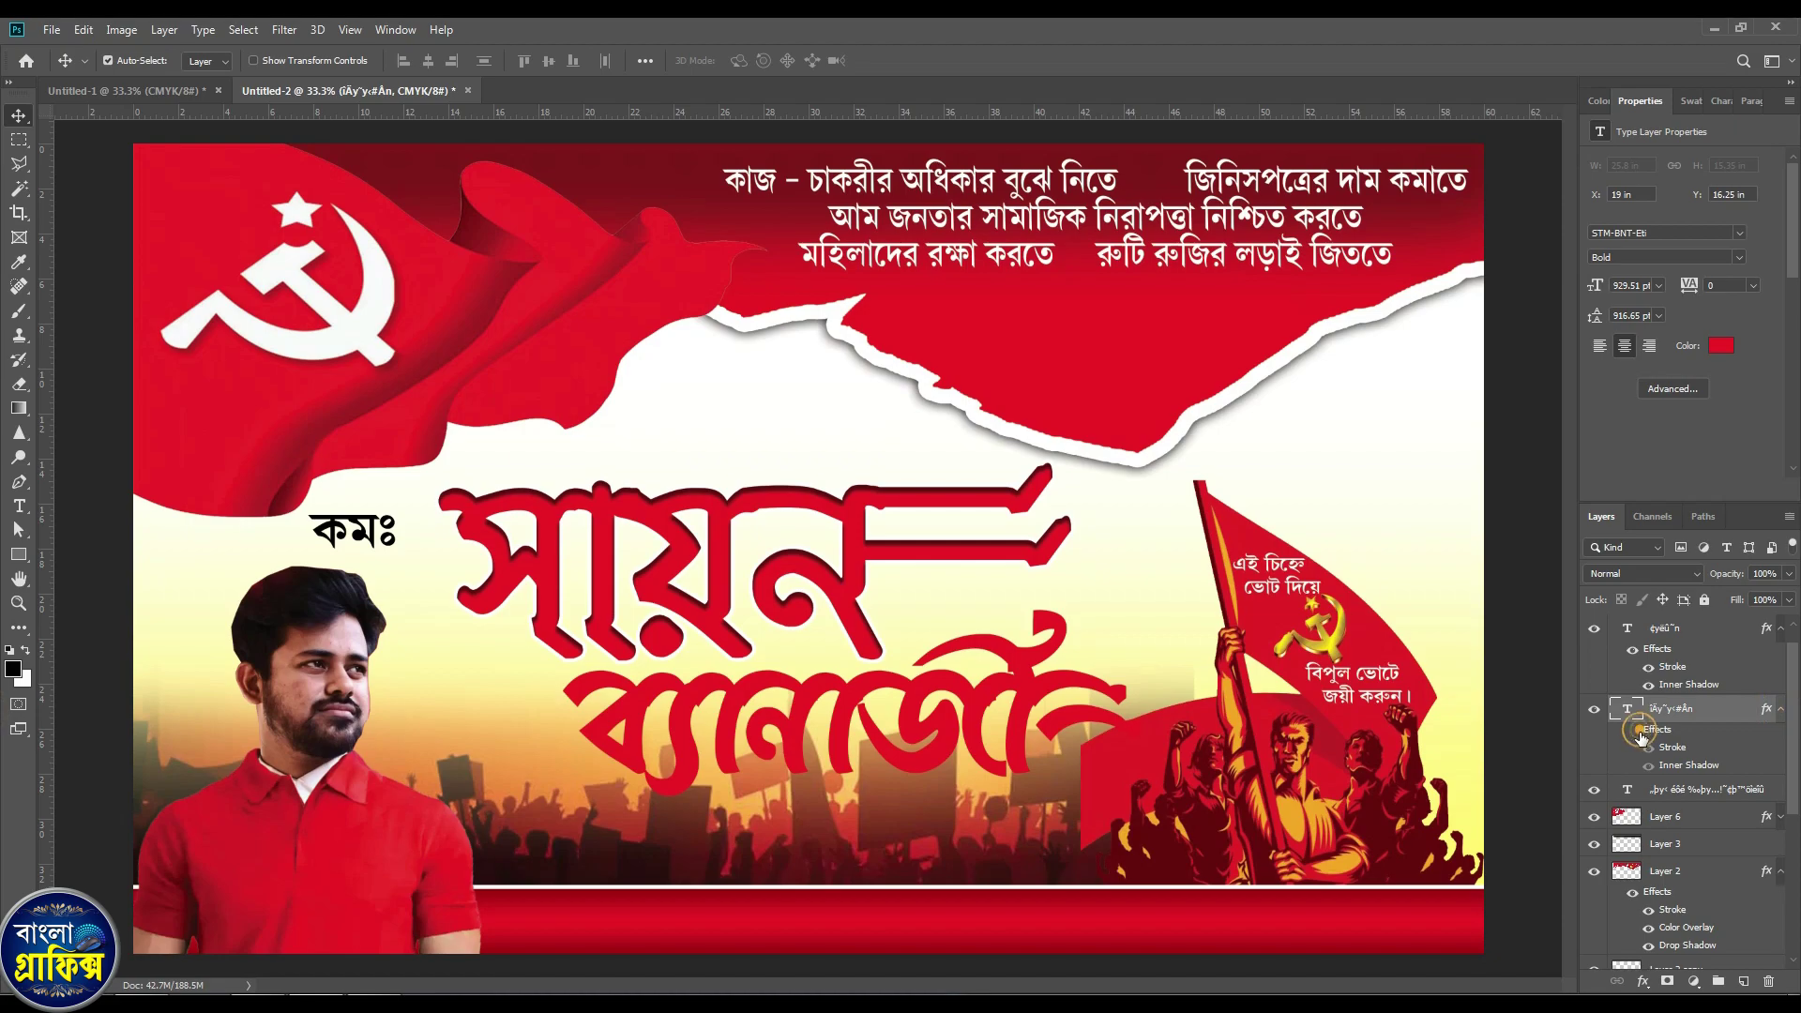
drag(986, 652, 1005, 671)
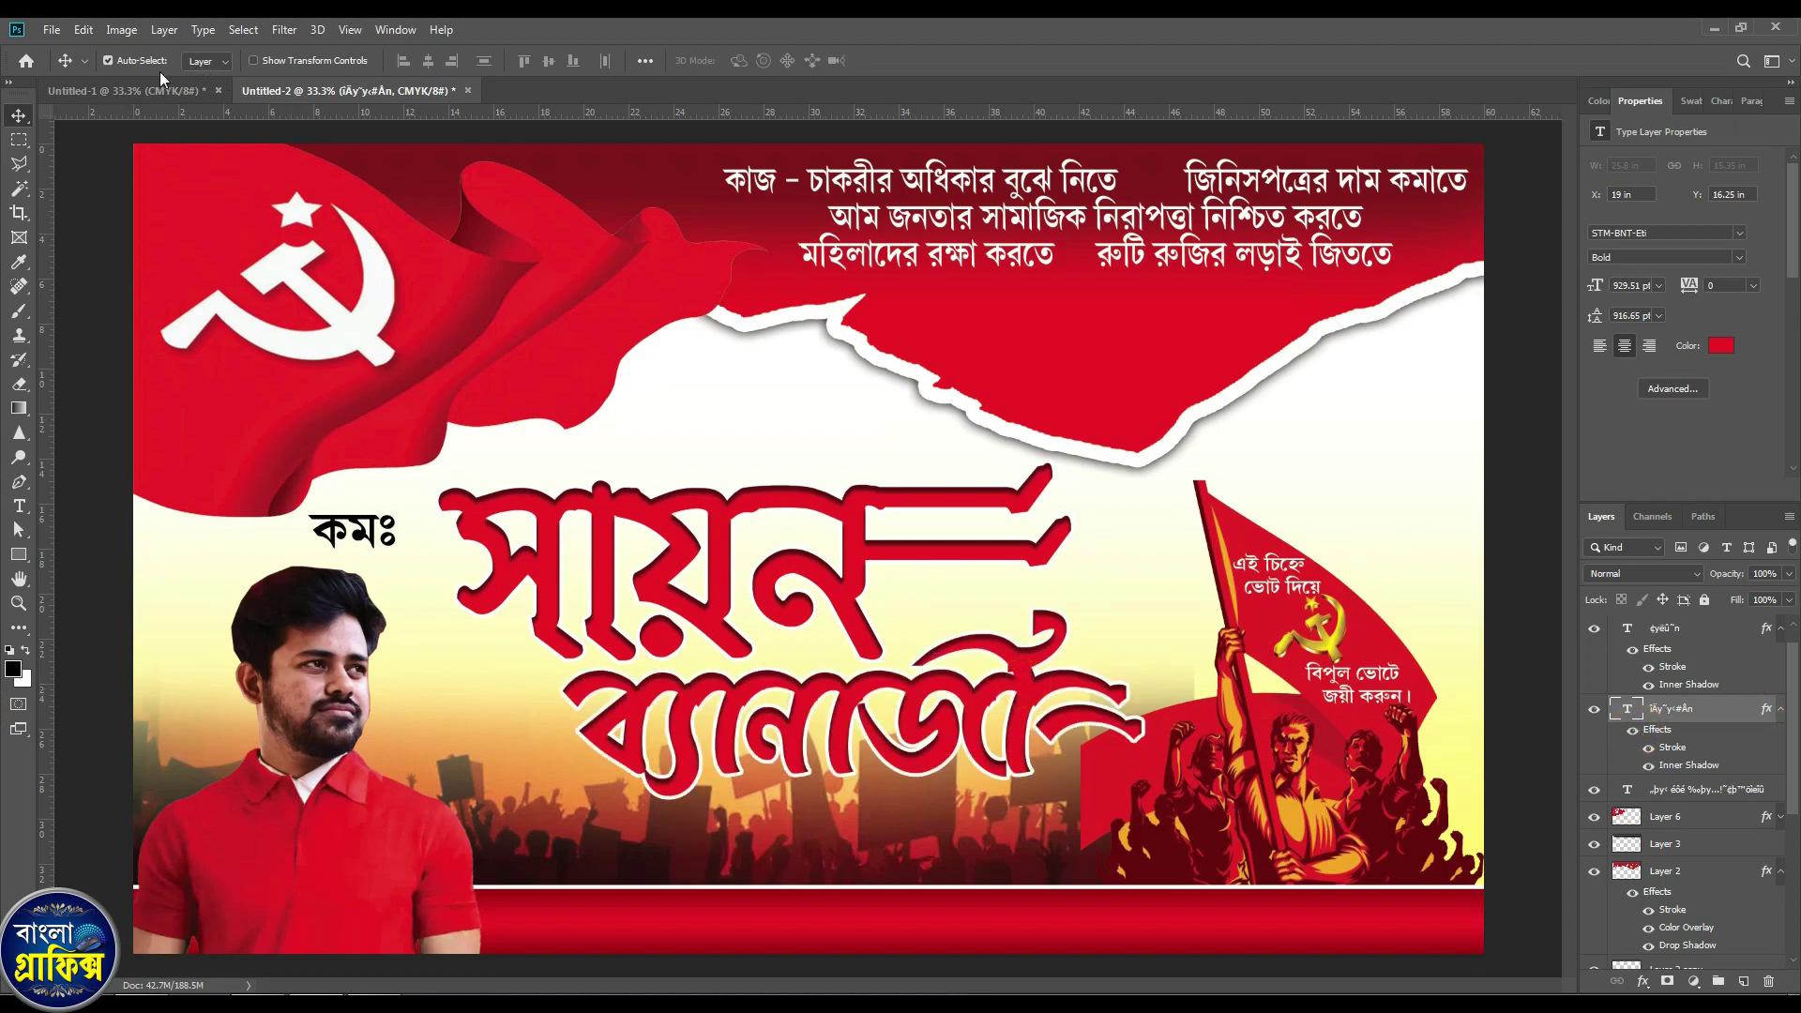
Draw a black rounded rectangle of about 371 × 157 px over the "কমঃ" label and set its corner radii to 74 px.
ctrl+click(387, 536)
ctrl+click(330, 533)
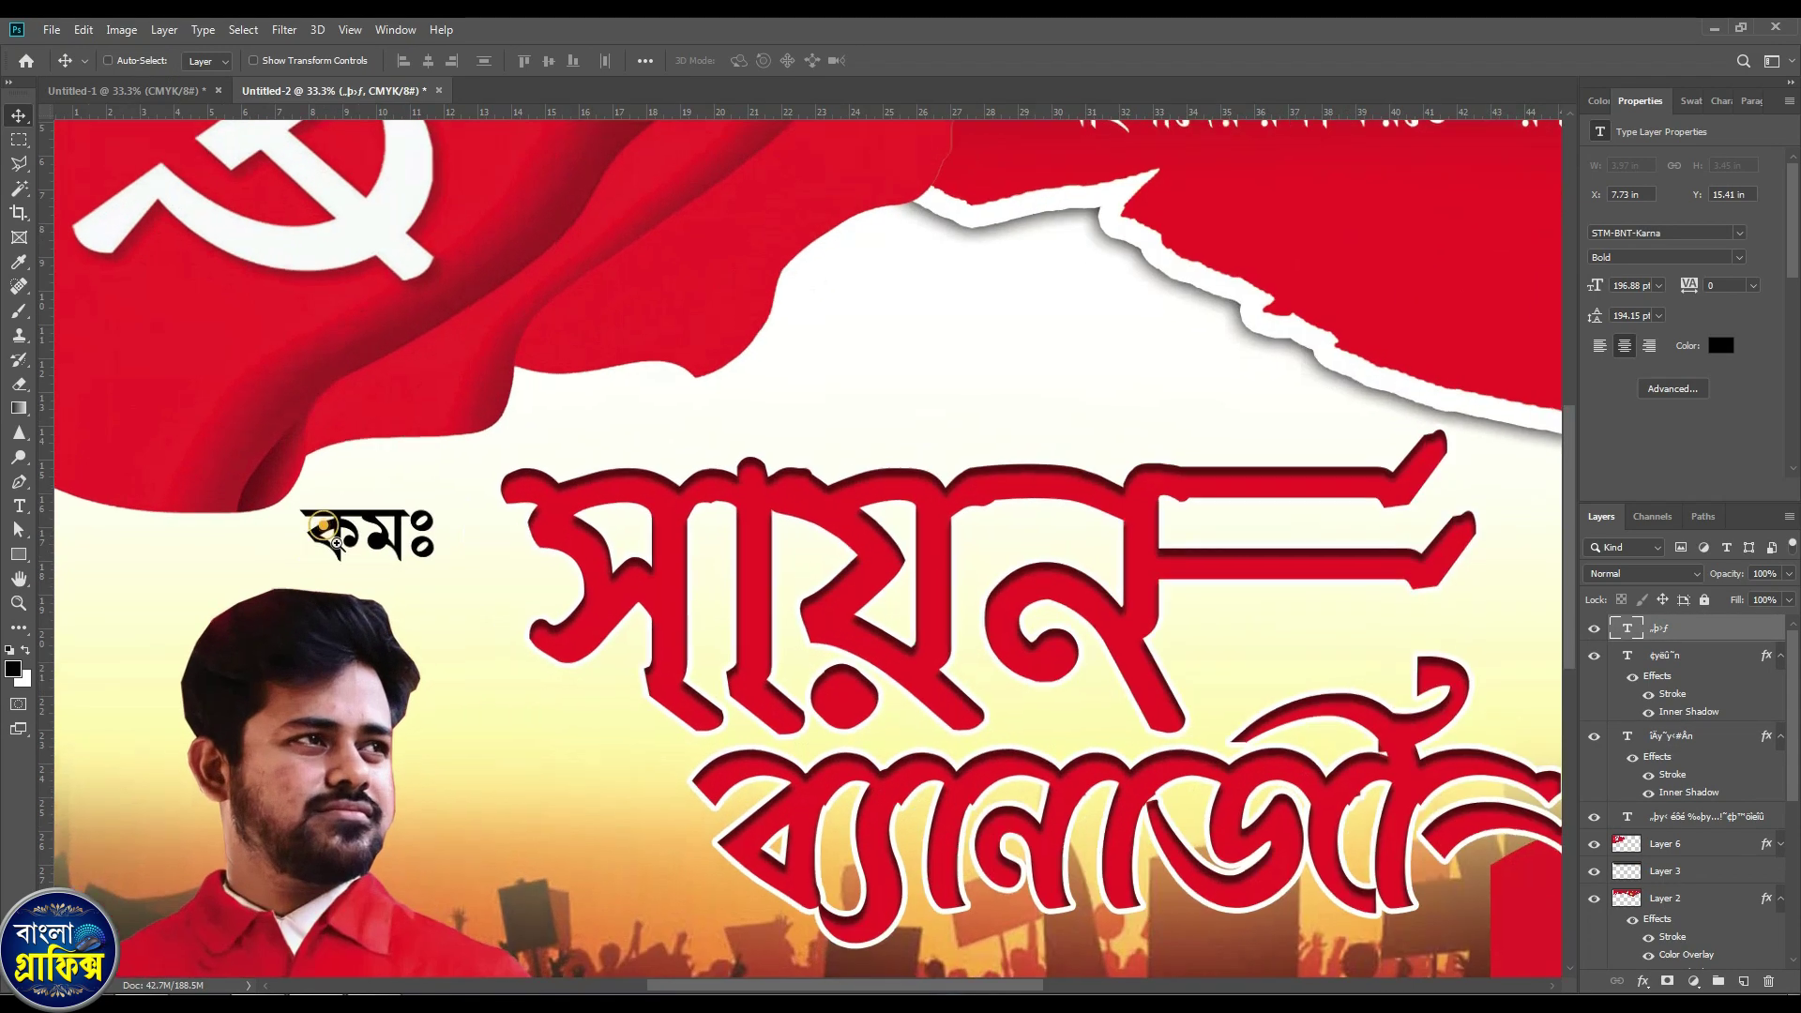
ctrl+click(334, 538)
drag(340, 540, 534, 588)
ctrl+click(875, 640)
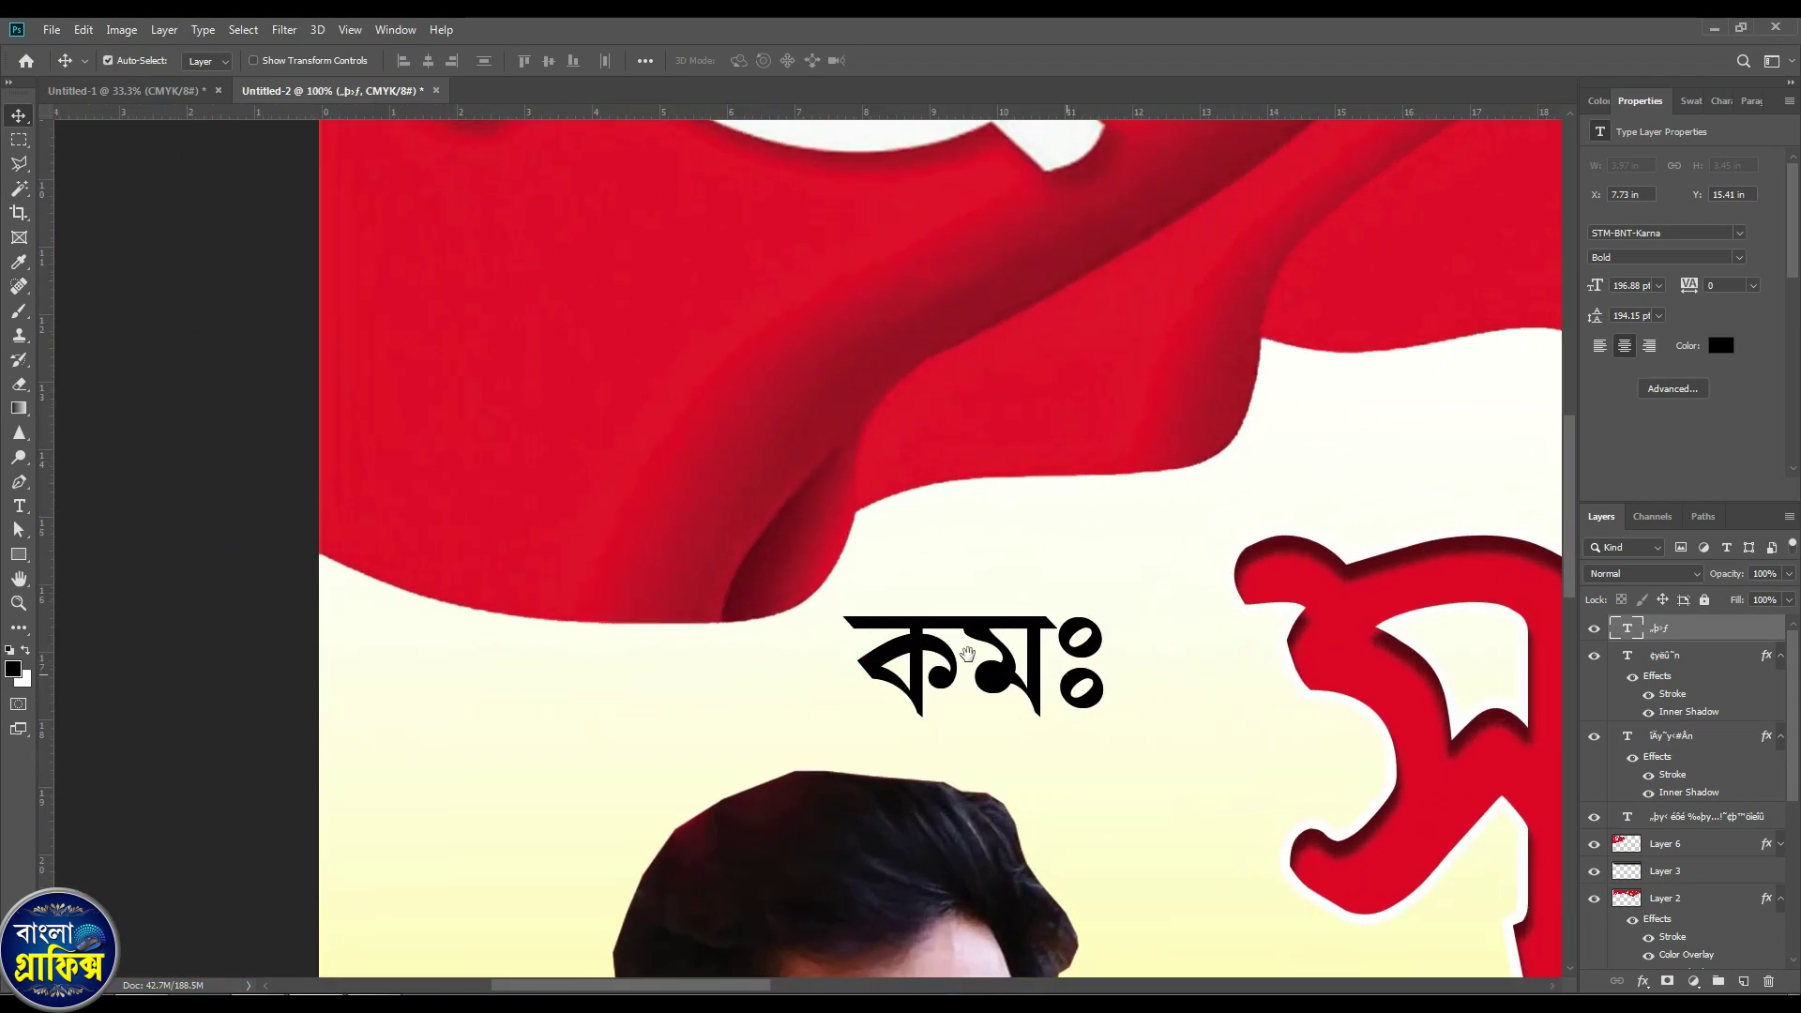
drag(1067, 674, 967, 654)
right_click(20, 556)
click(67, 577)
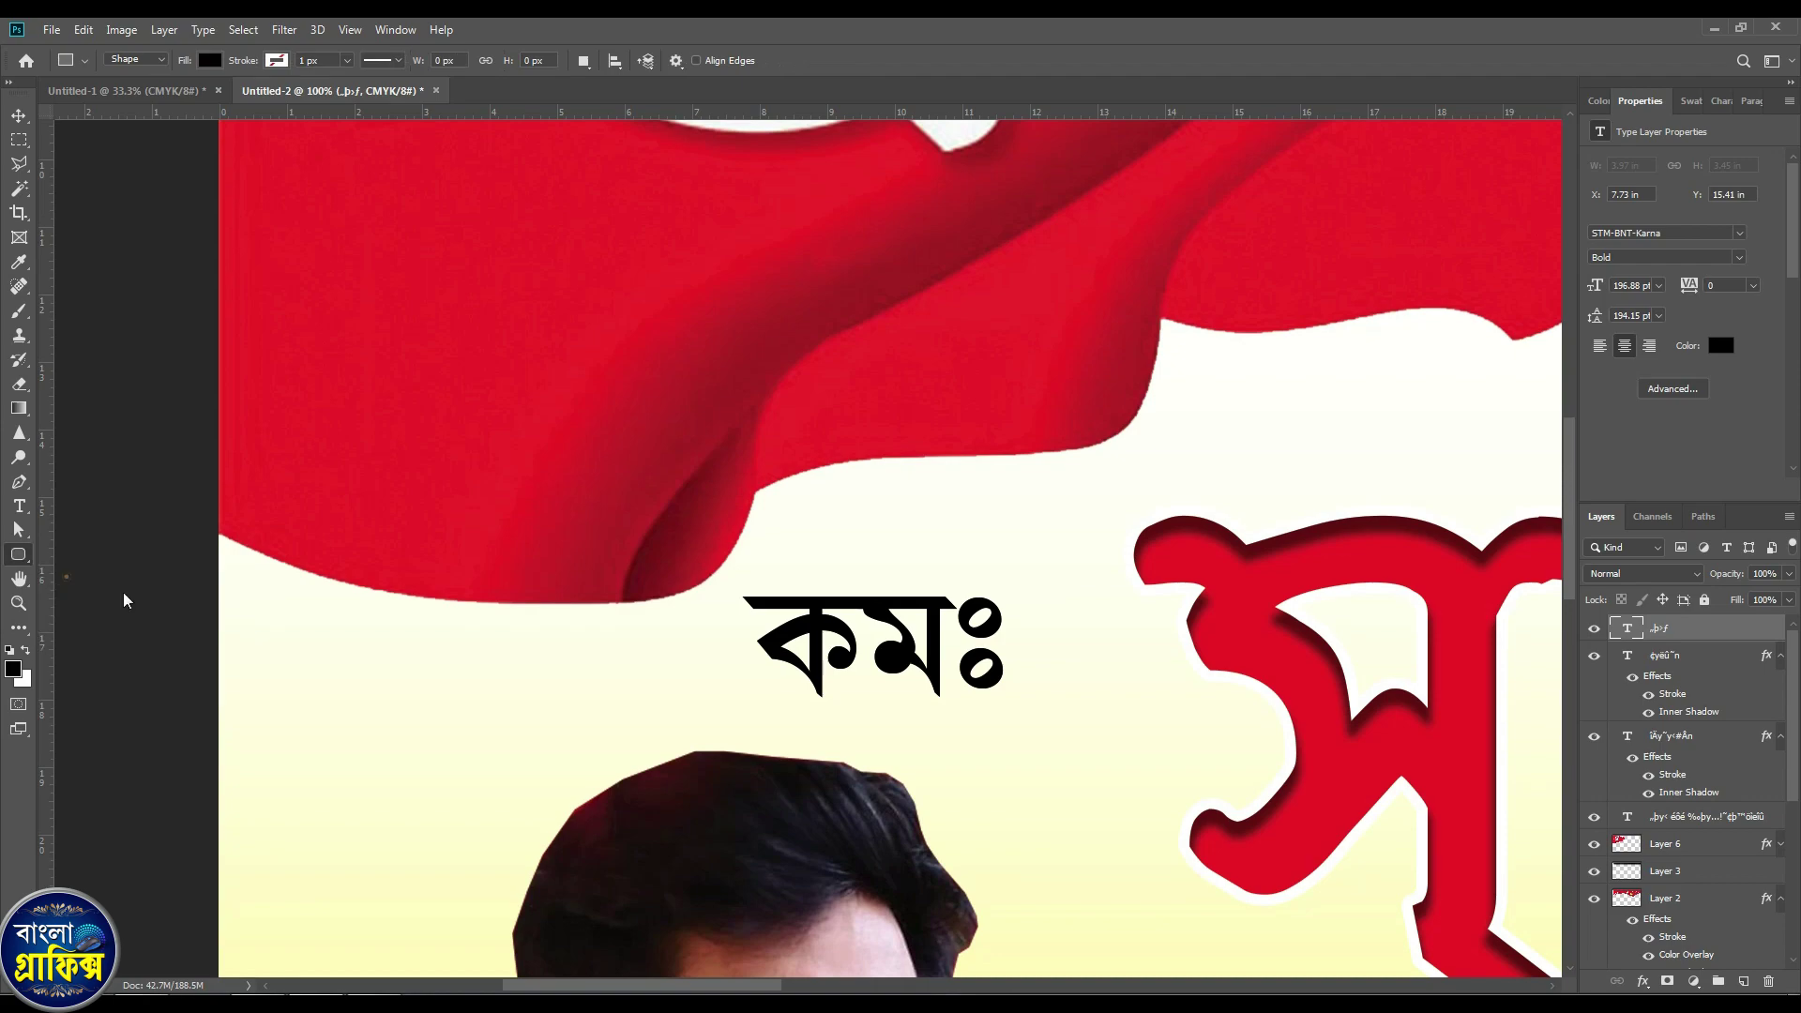
drag(714, 579, 1061, 725)
drag(1597, 286, 1659, 291)
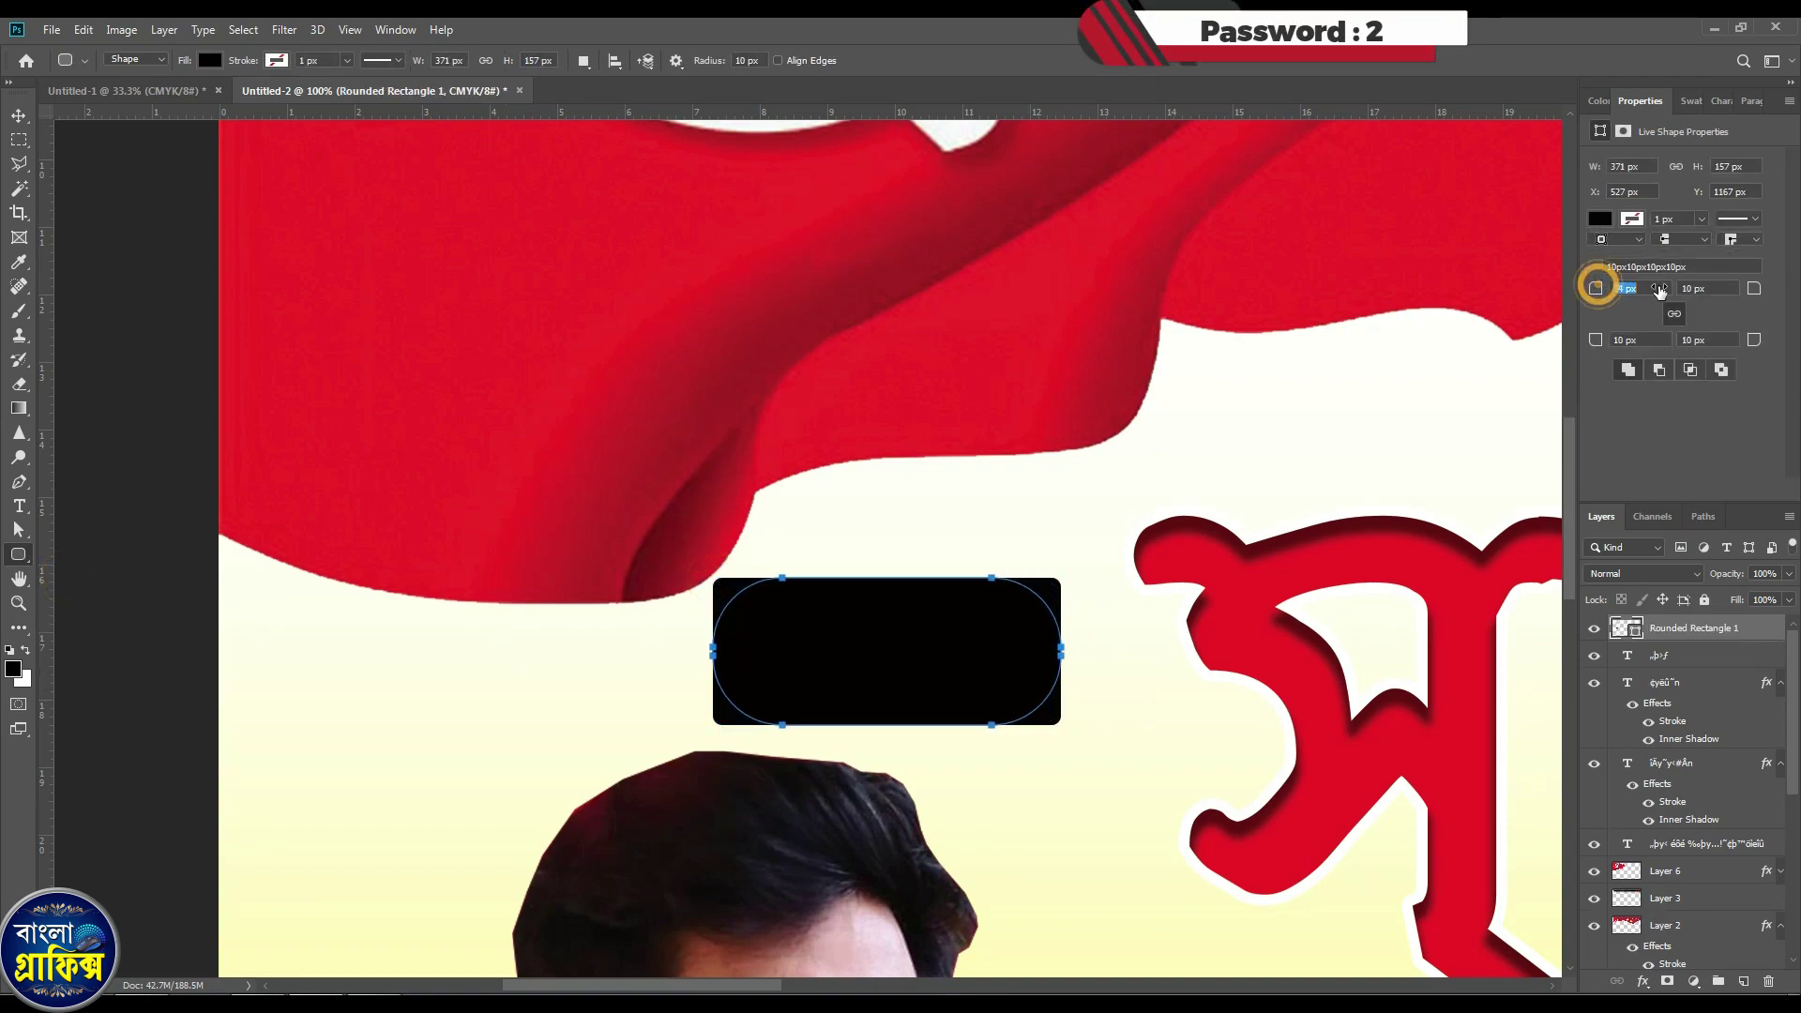
click(19, 115)
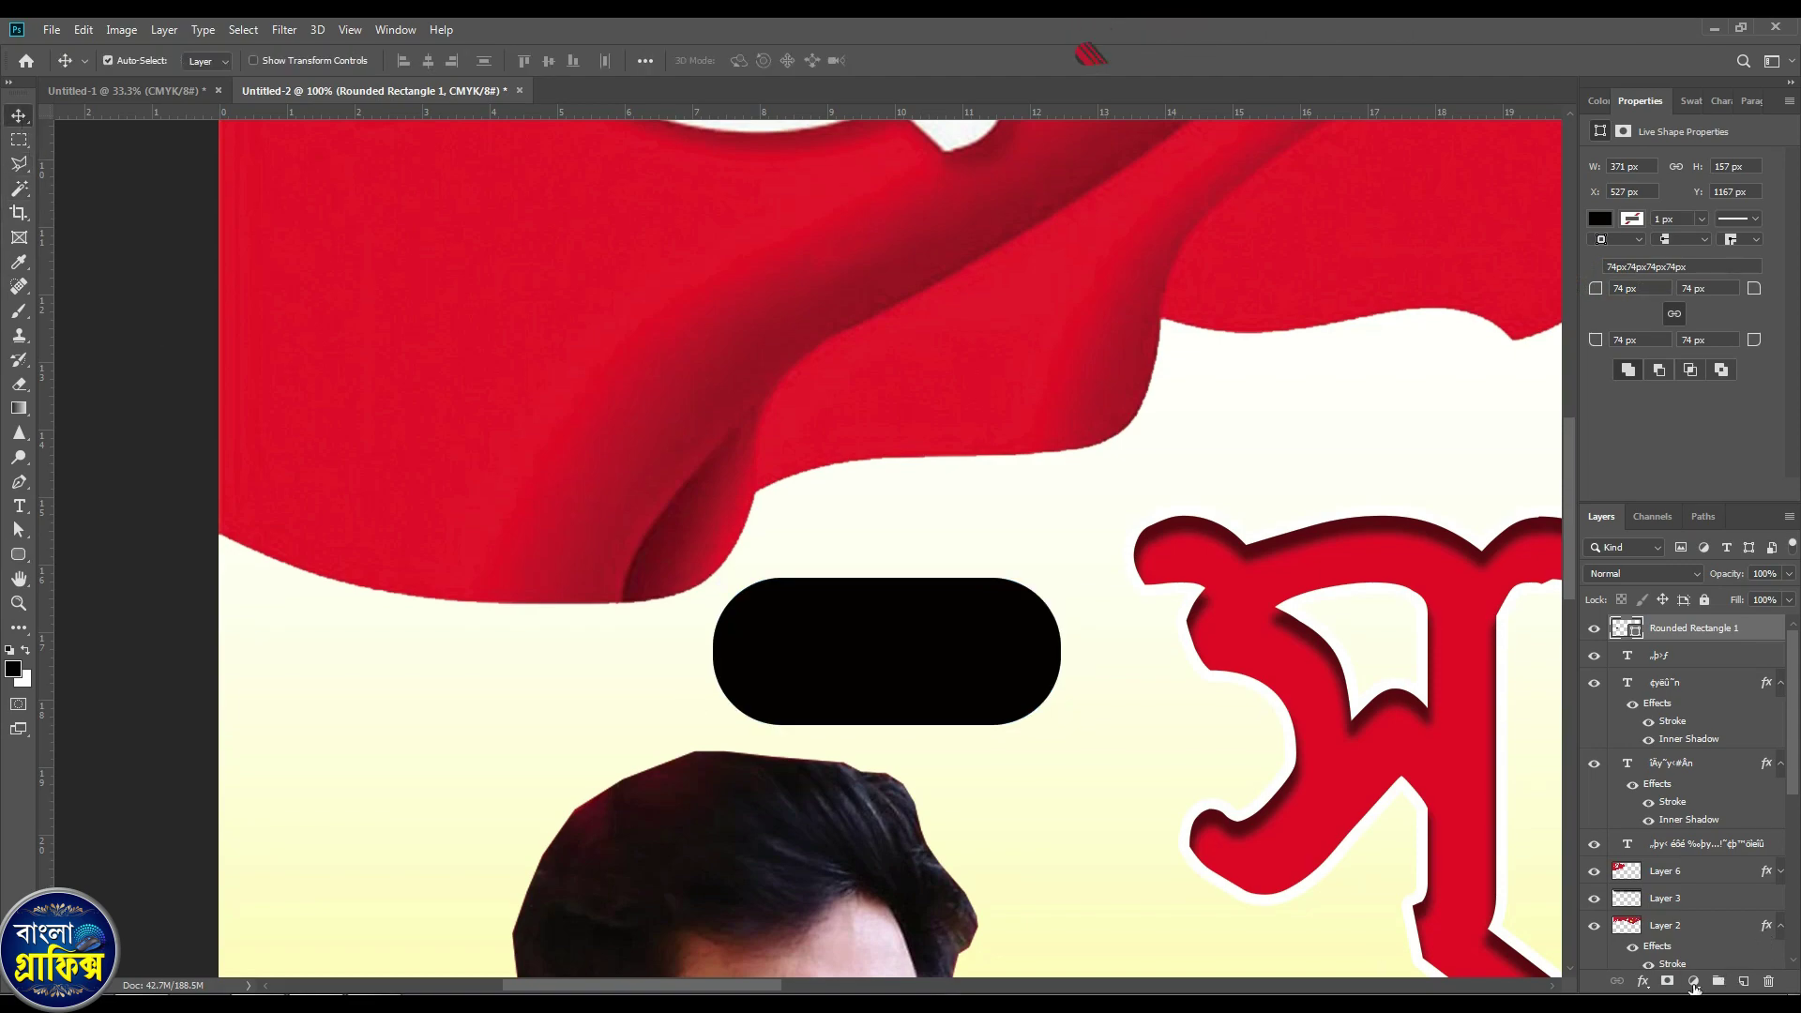
Add a gradient overlay to the rounded rectangle and set its starting colour stop to C 0, M 100, Y 100, K 40.
click(1643, 982)
click(1679, 921)
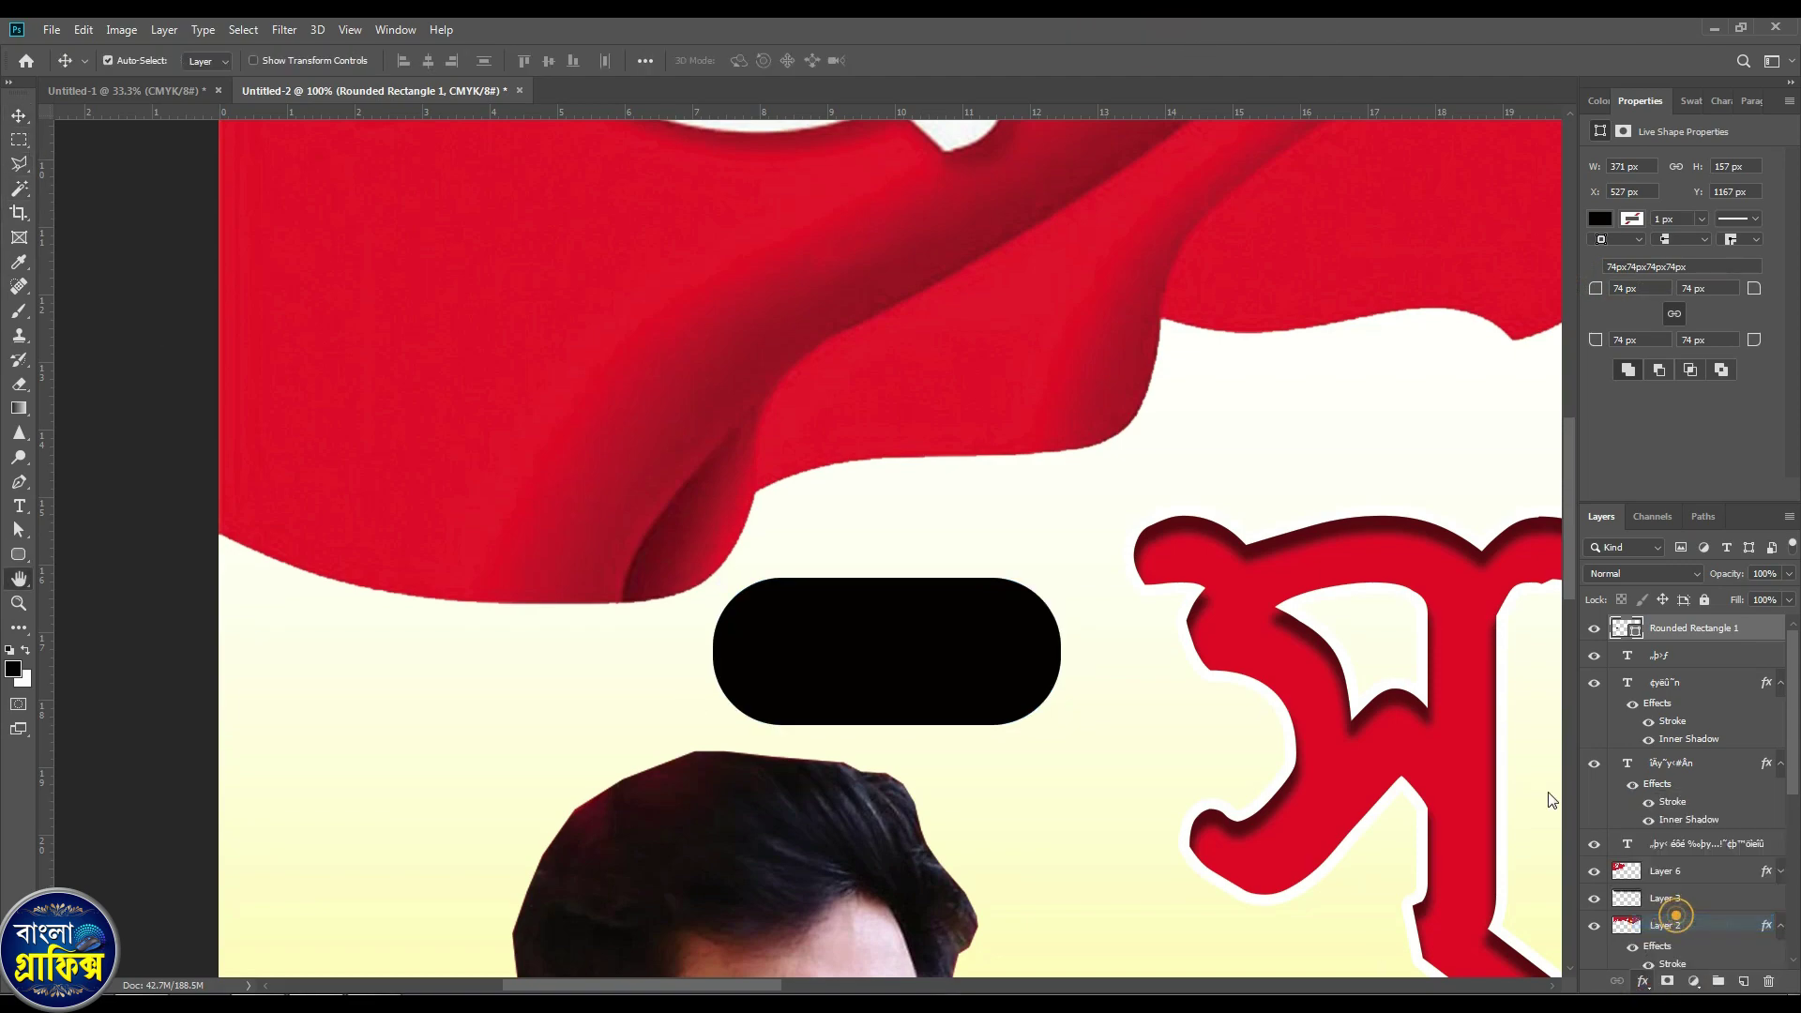
click(1169, 458)
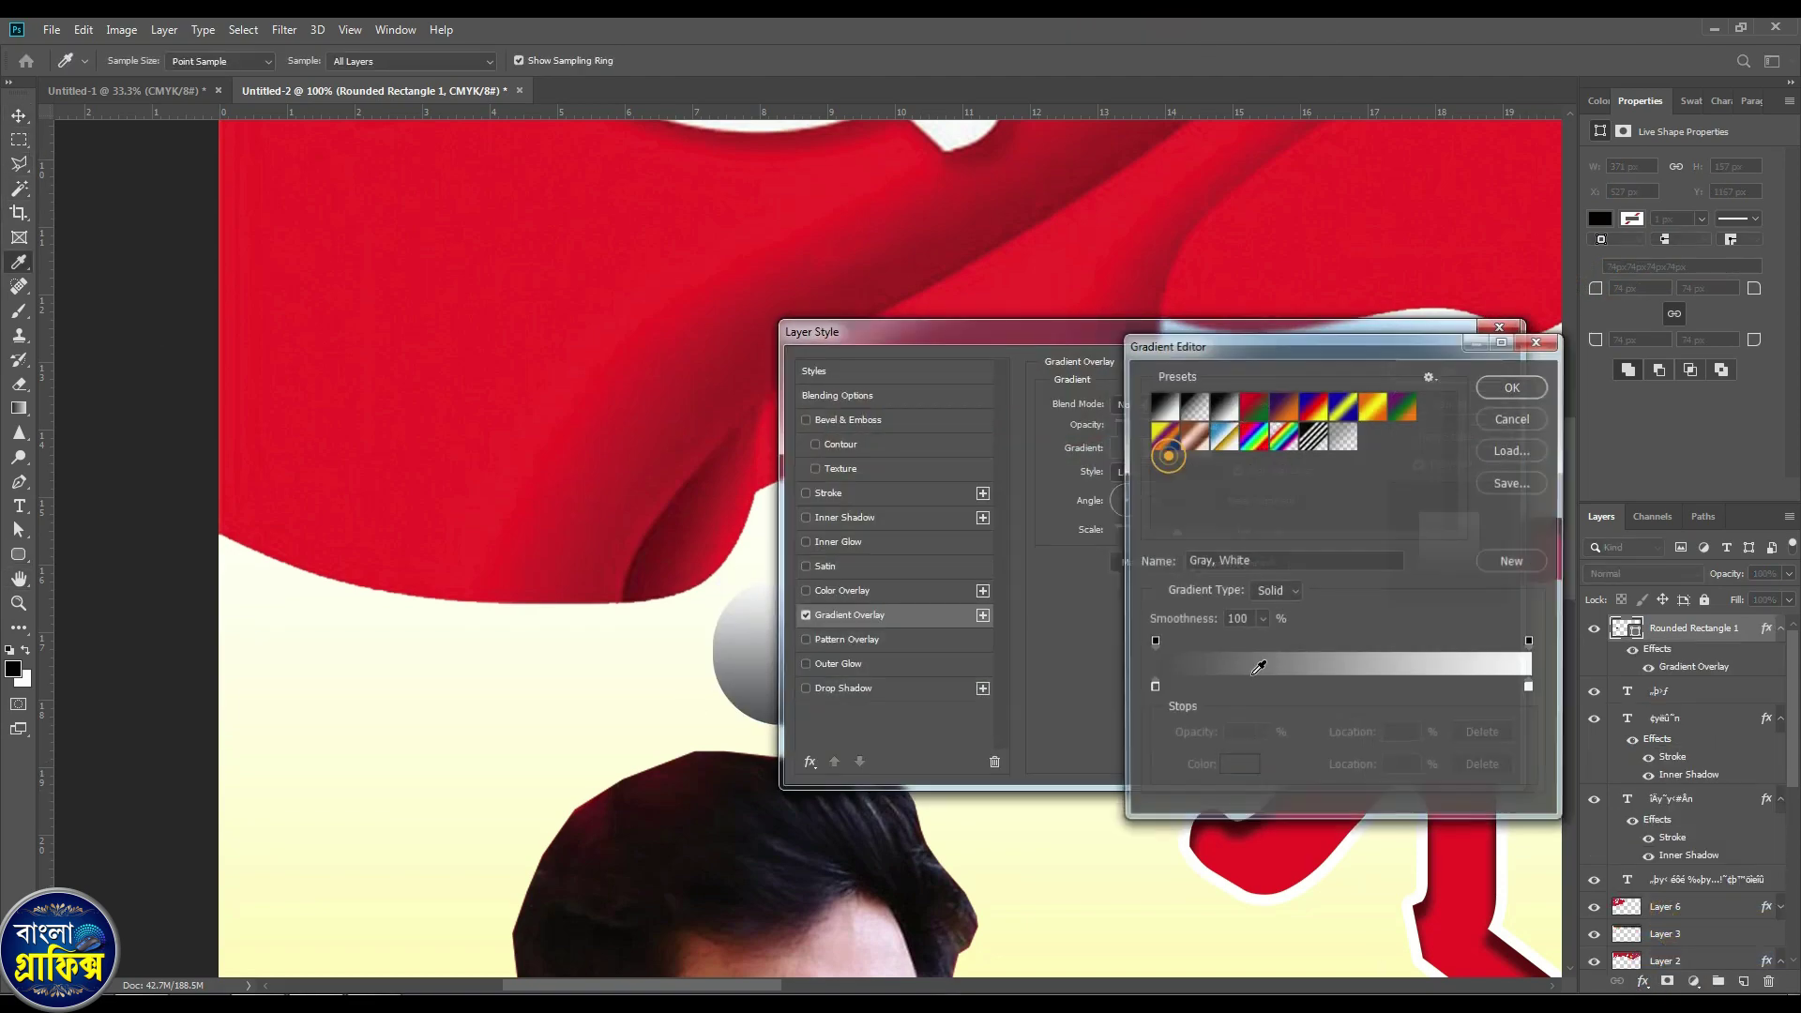
click(1235, 768)
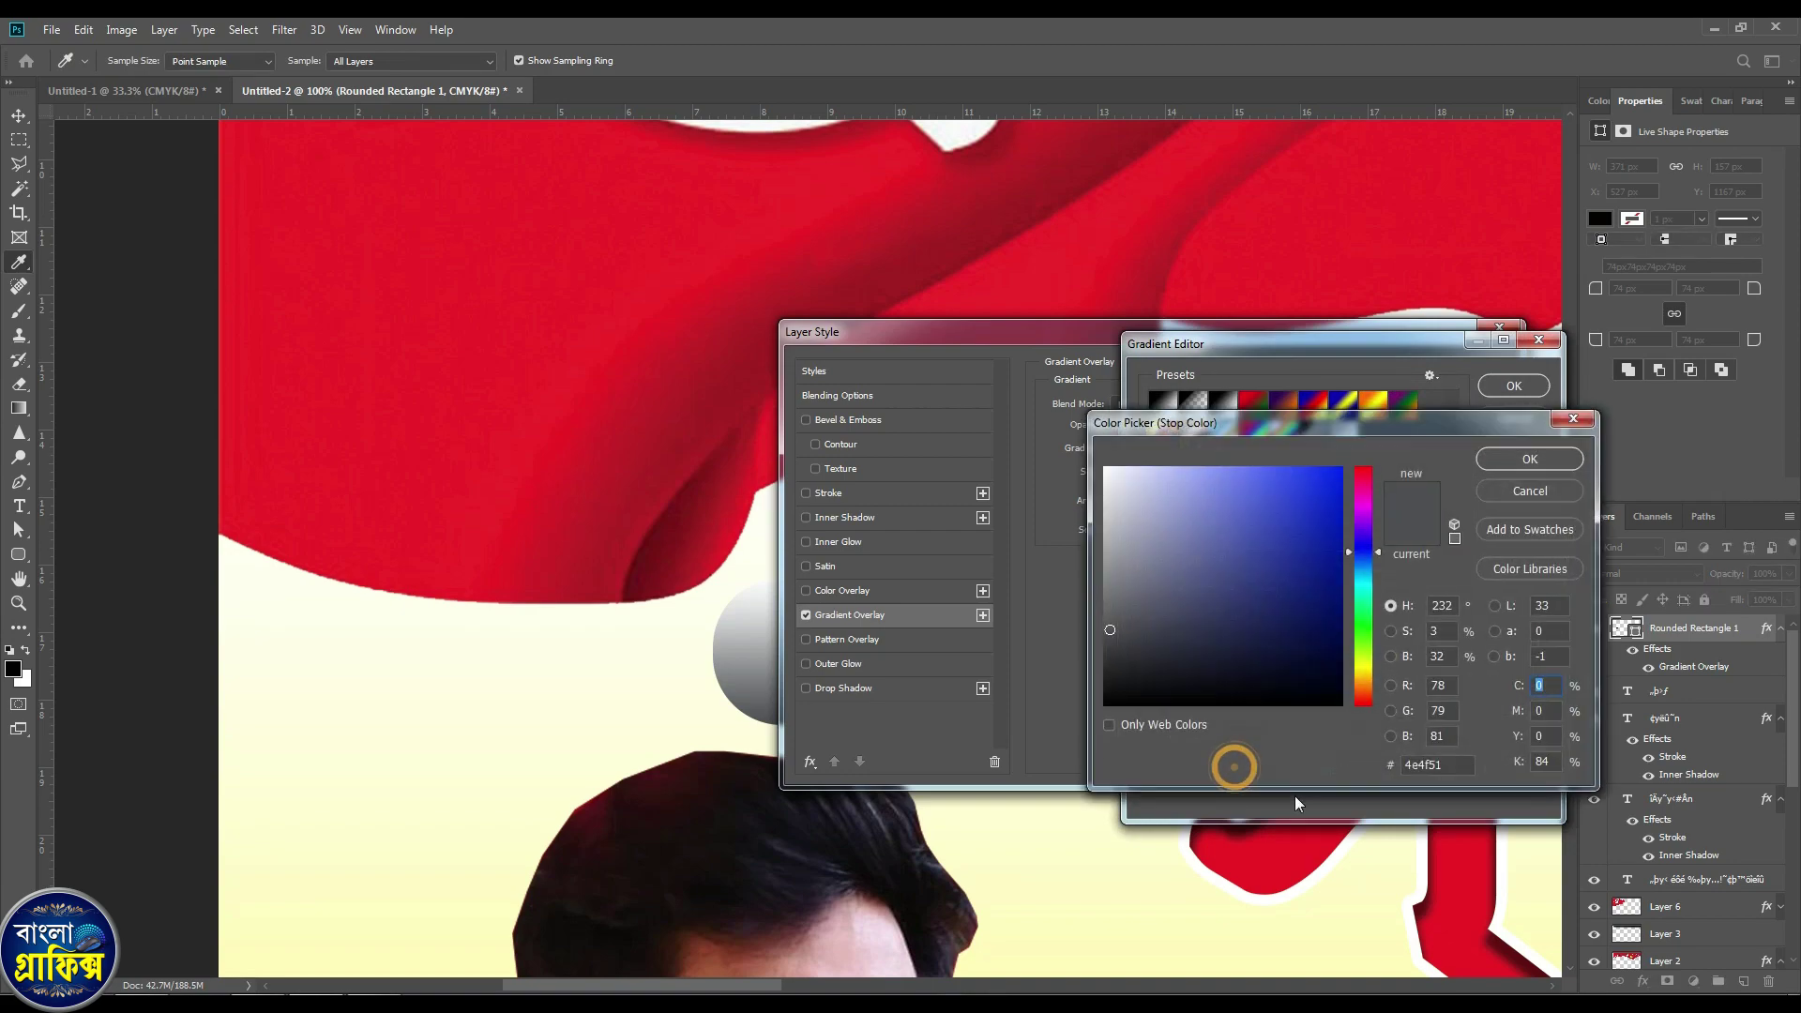
key(Tab)
text(100)
key(Tab)
text(100)
key(Tab)
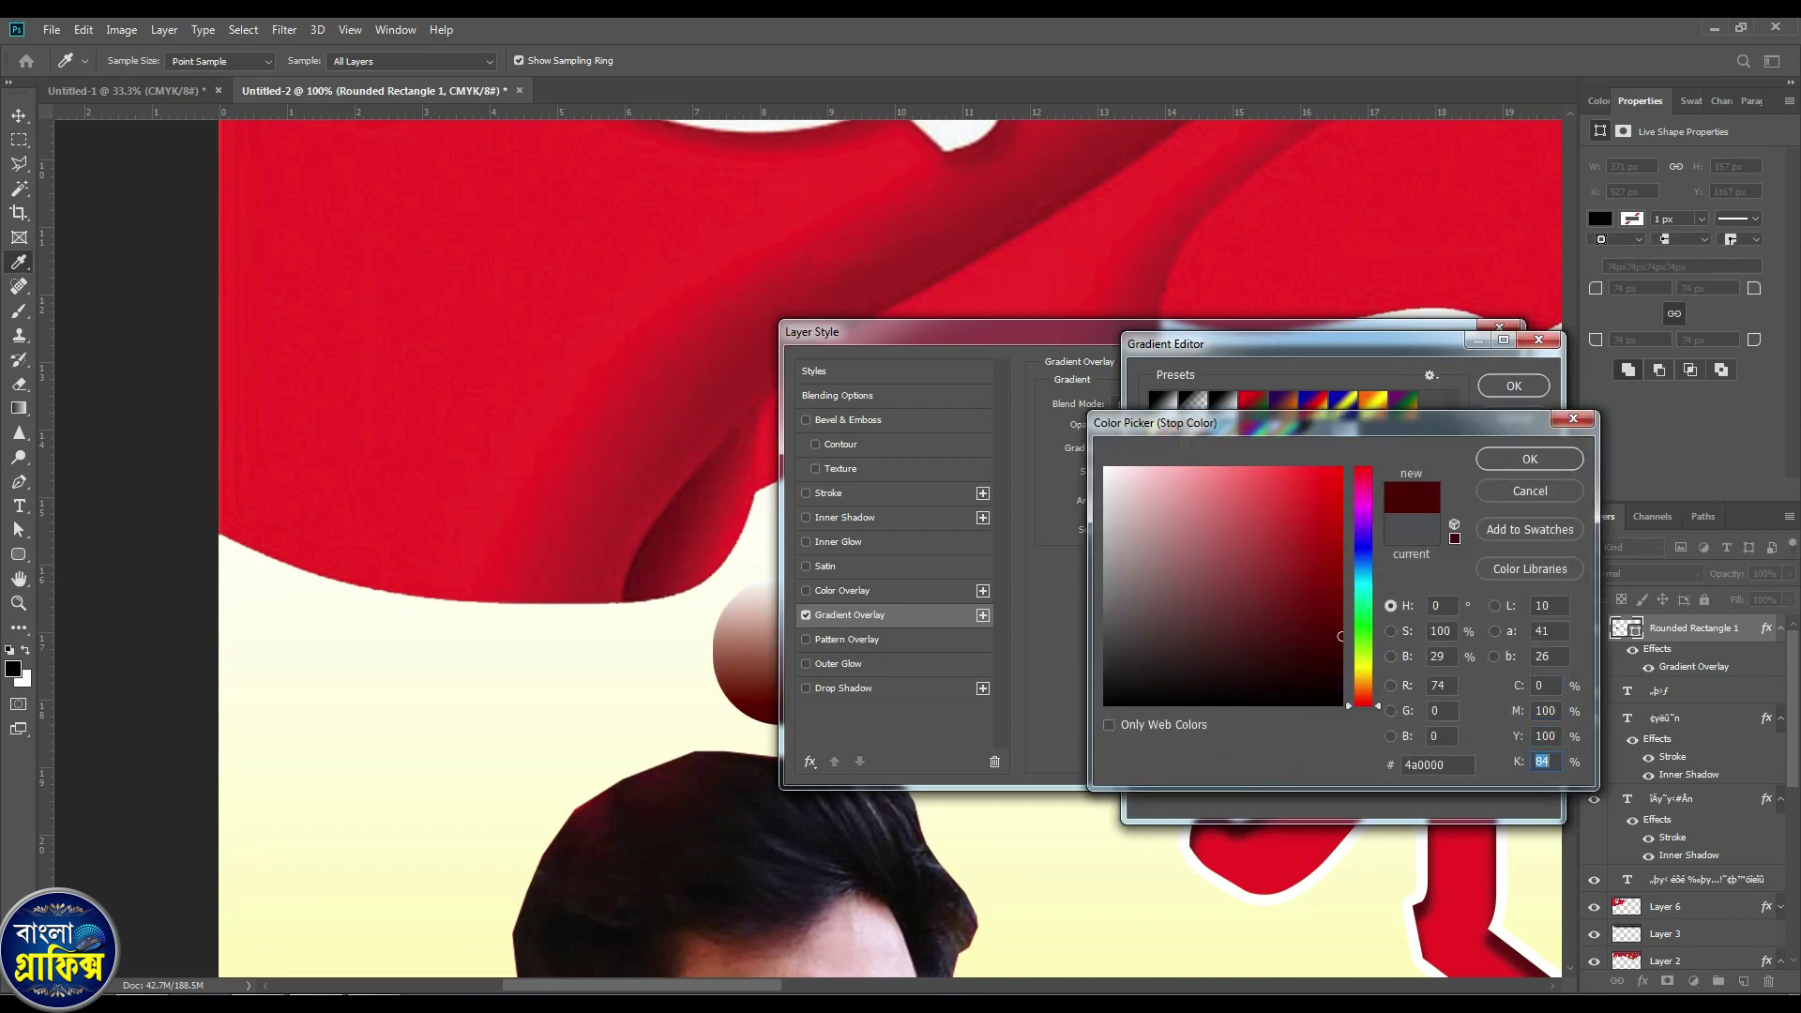
text(30)
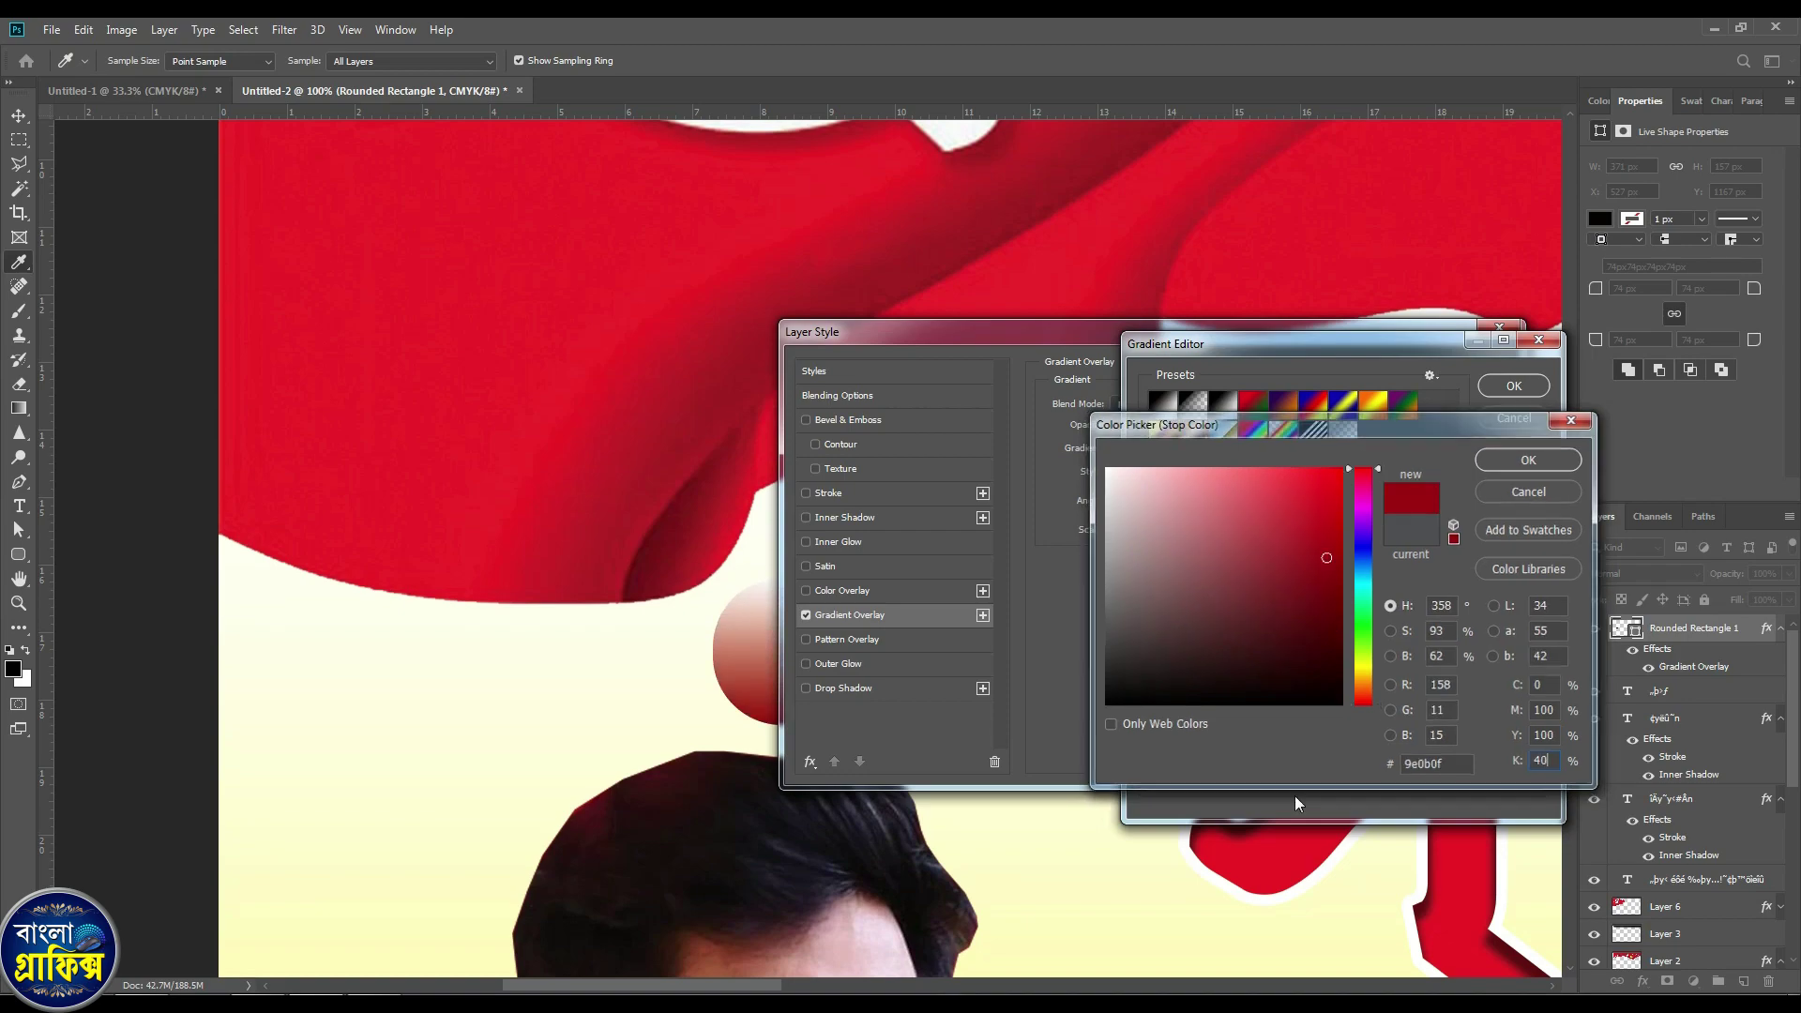
key(Return)
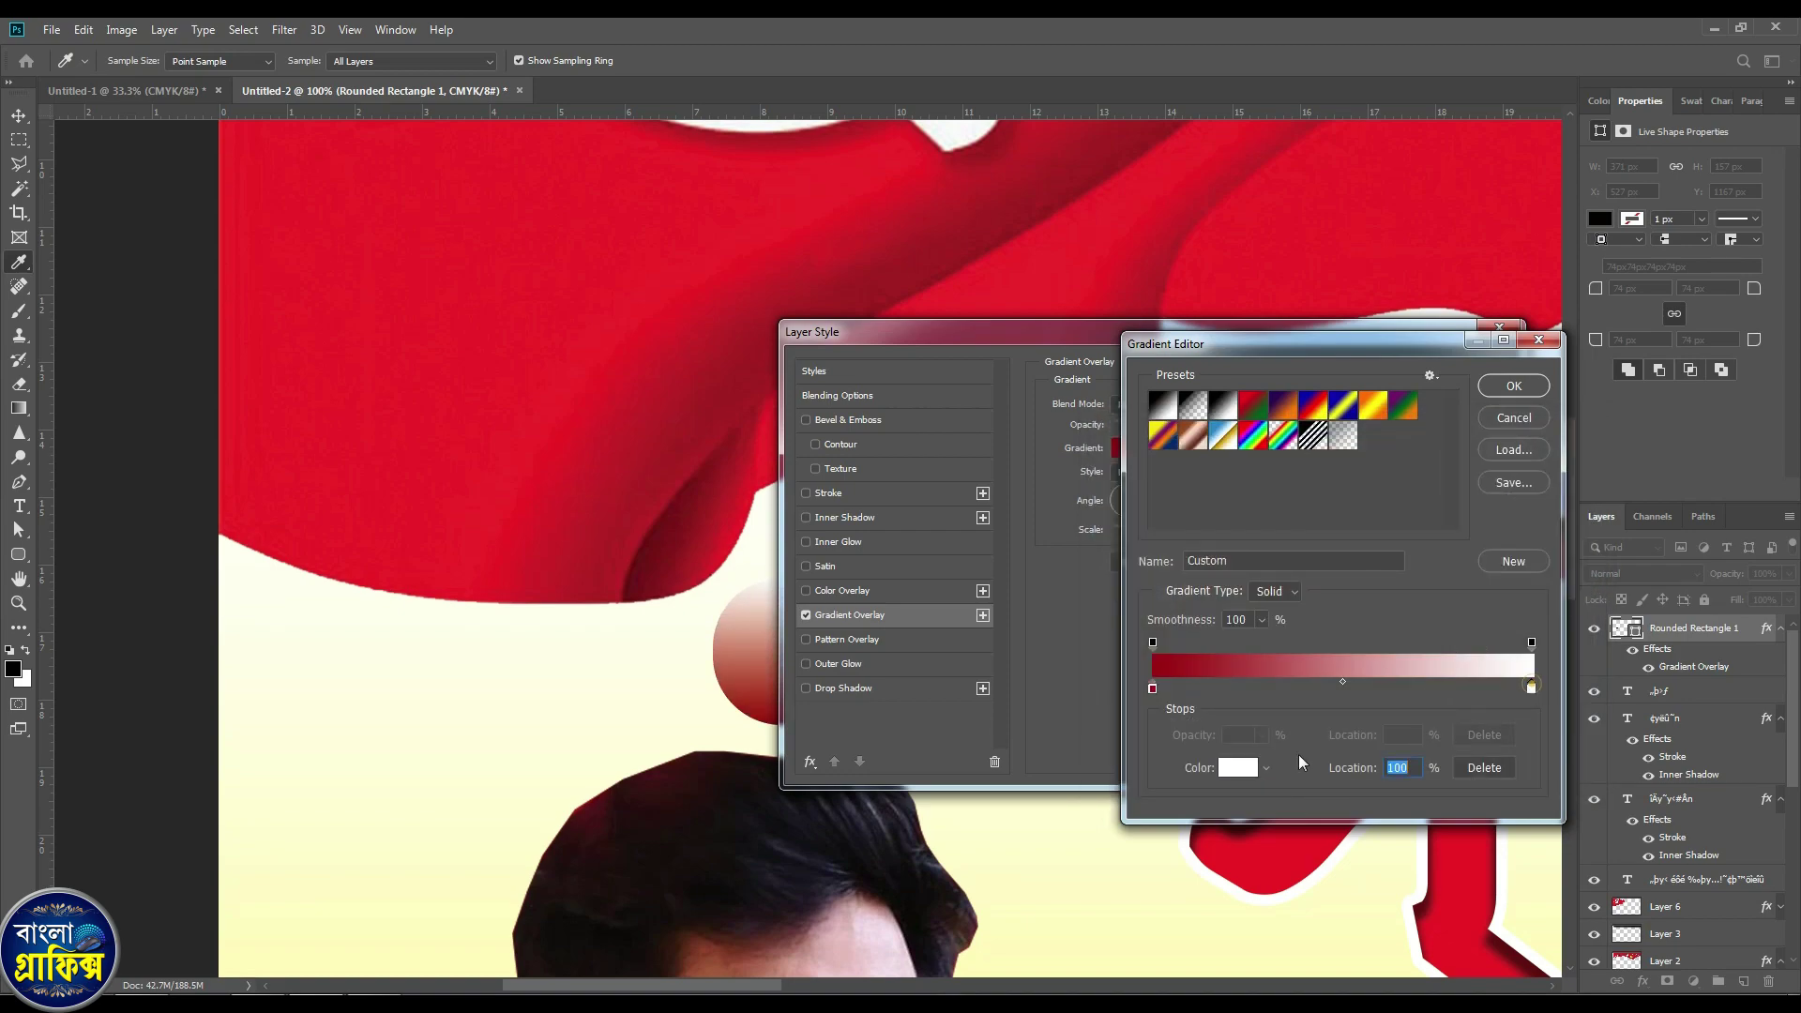
Set the gradient's end colour stop to C 0, M 100, Y 100, K 0 and apply the overlay.
click(1238, 768)
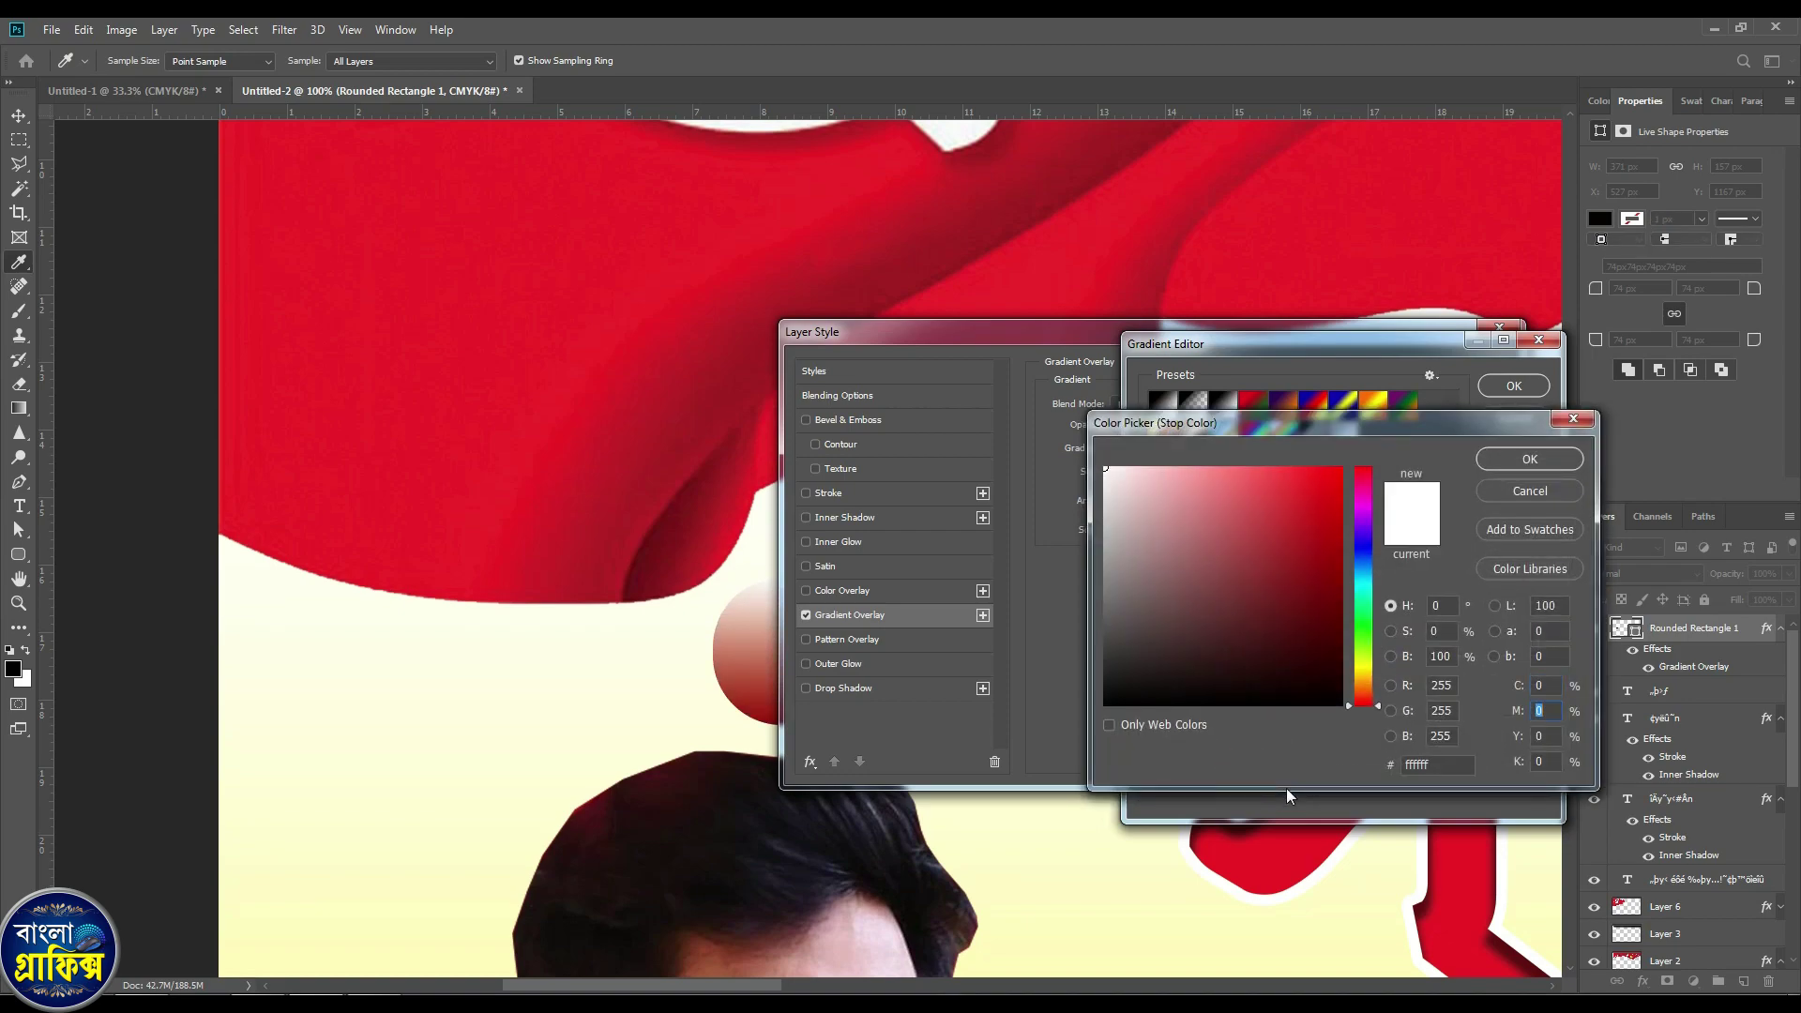
text(100)
key(Tab)
text(100)
key(Return)
key(Return)
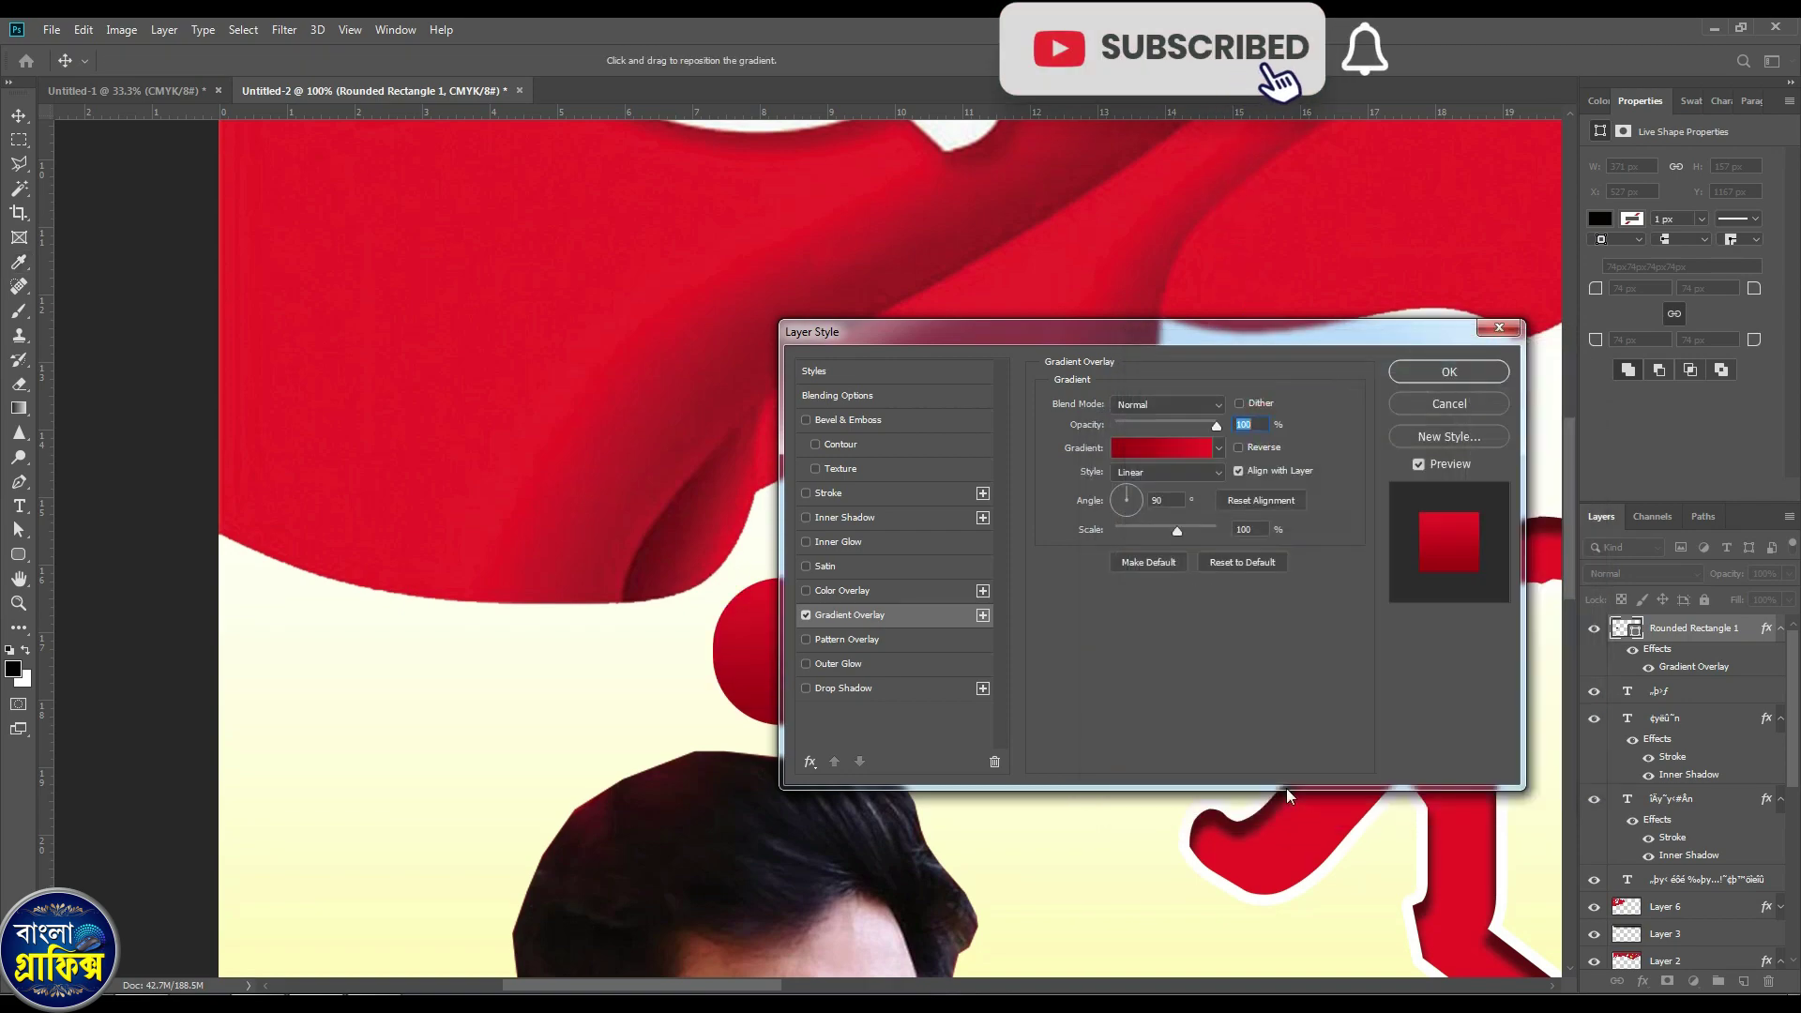
key(Return)
Move the rounded rectangle behind the "কমঃ" label and recolour the label yellow with C 0, M 0, Y 100, K 0.
key(ctrl+[)
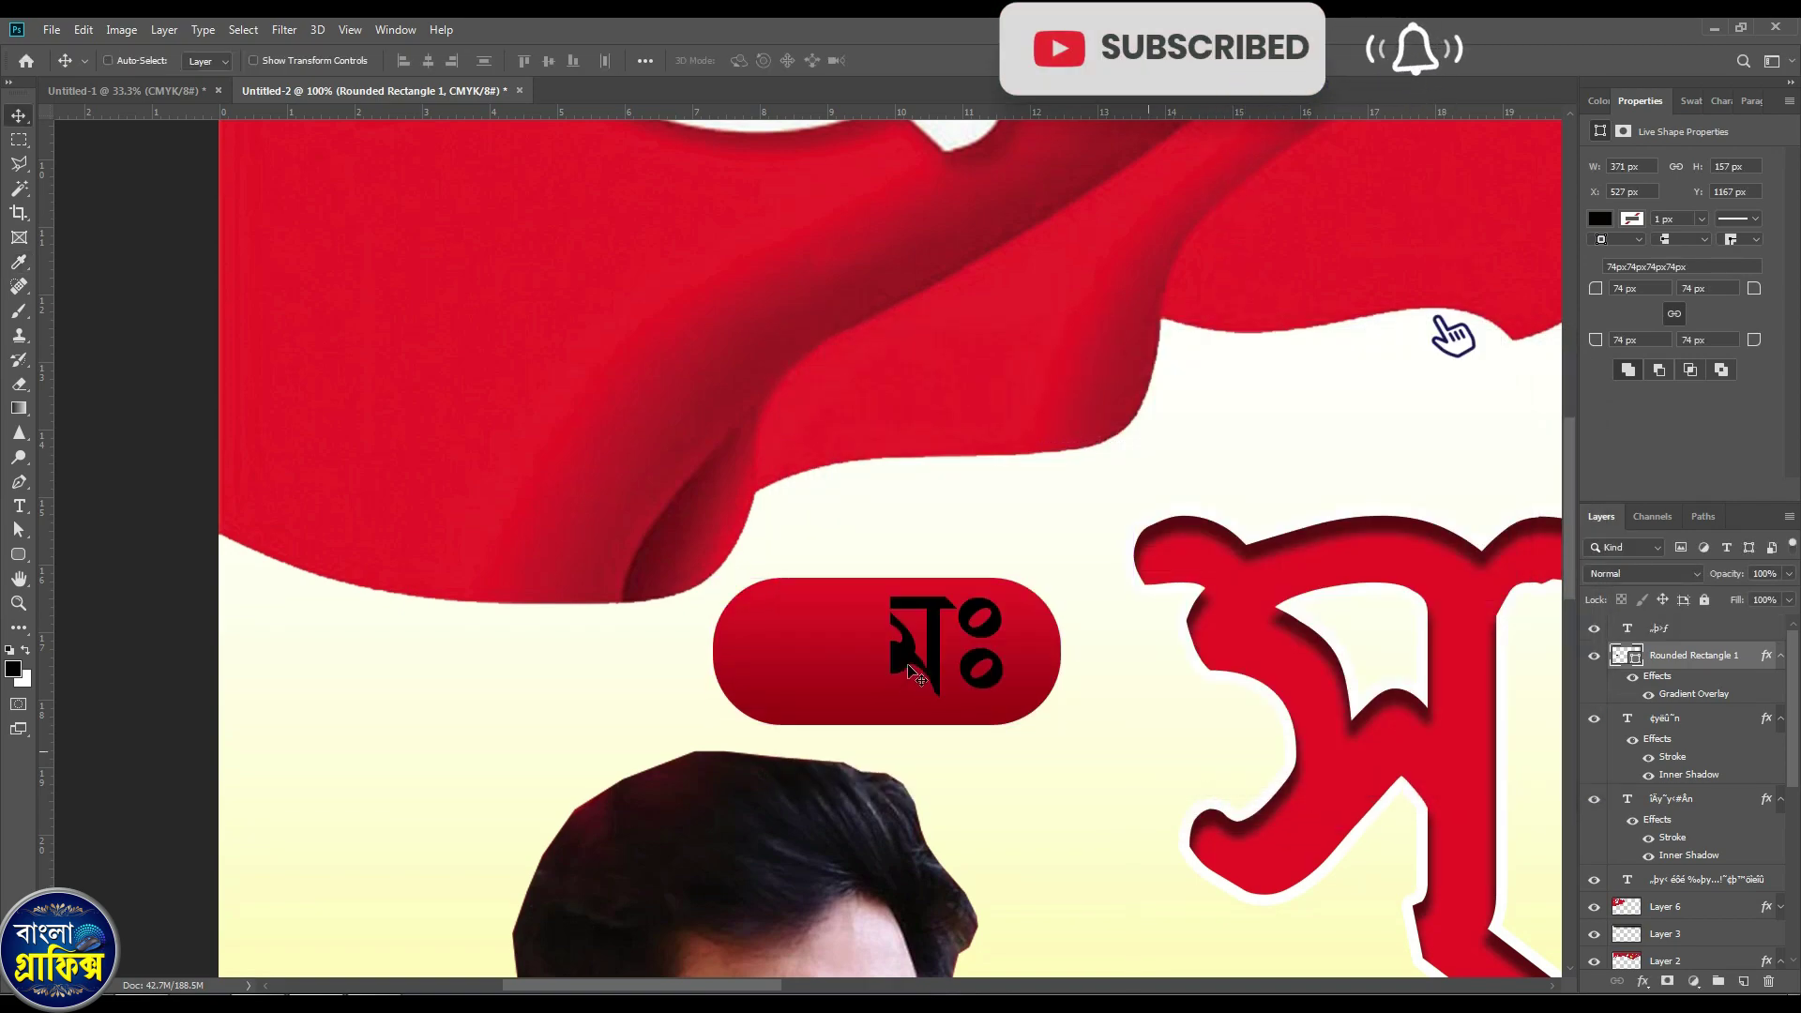
ctrl+click(912, 666)
click(1732, 341)
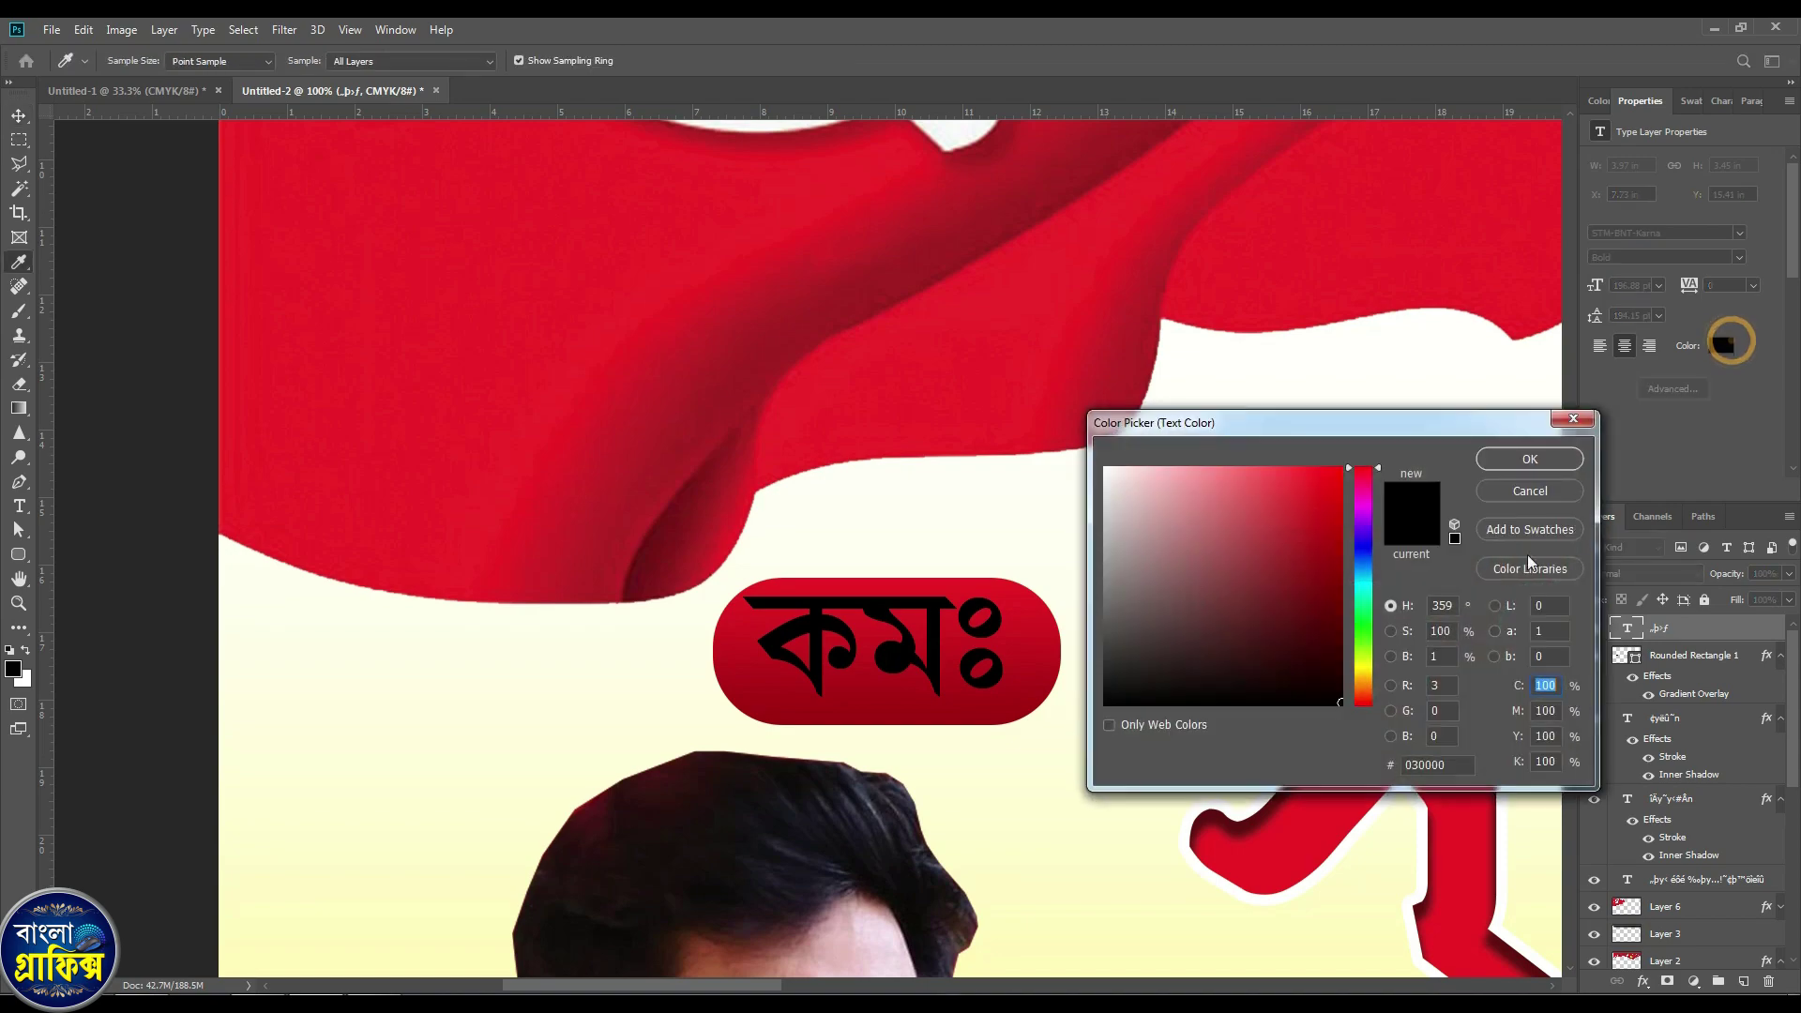
text(0)
key(Tab)
text(0)
key(Tab)
key(Tab)
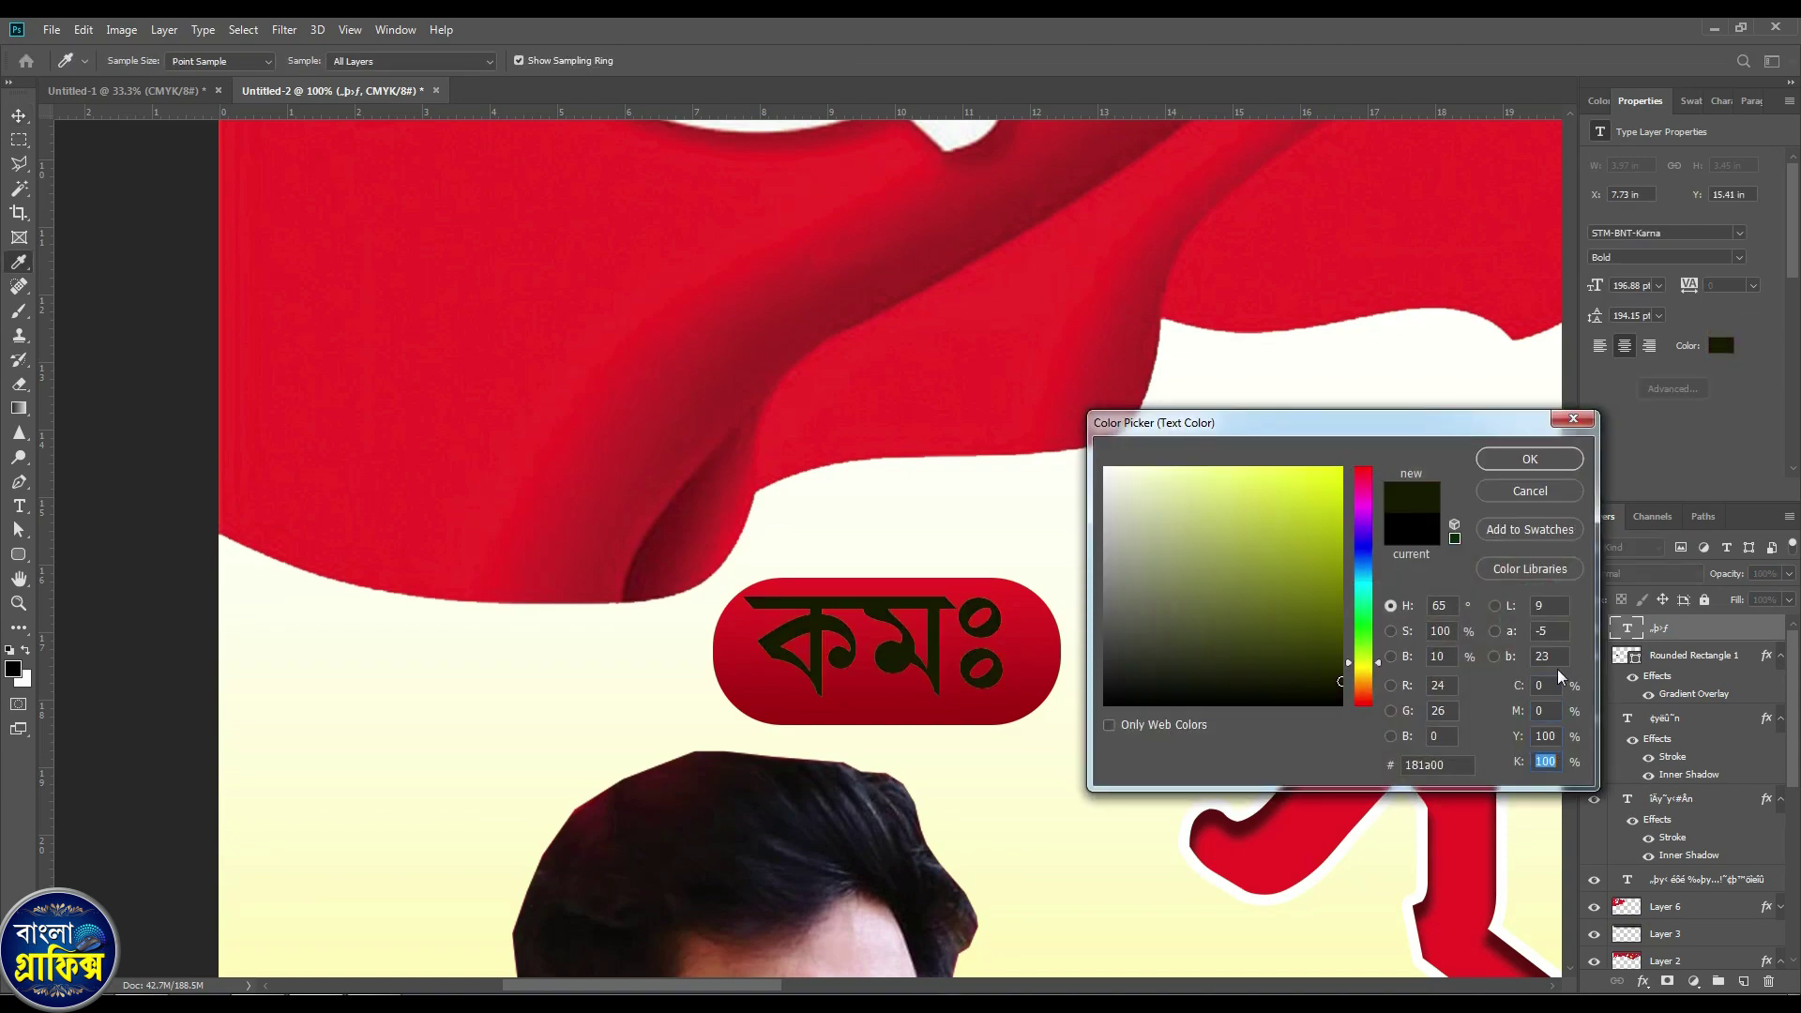
text(0)
key(Return)
Duplicate the rounded rectangle and reverse the gradient overlay on the lower one.
click(999, 721)
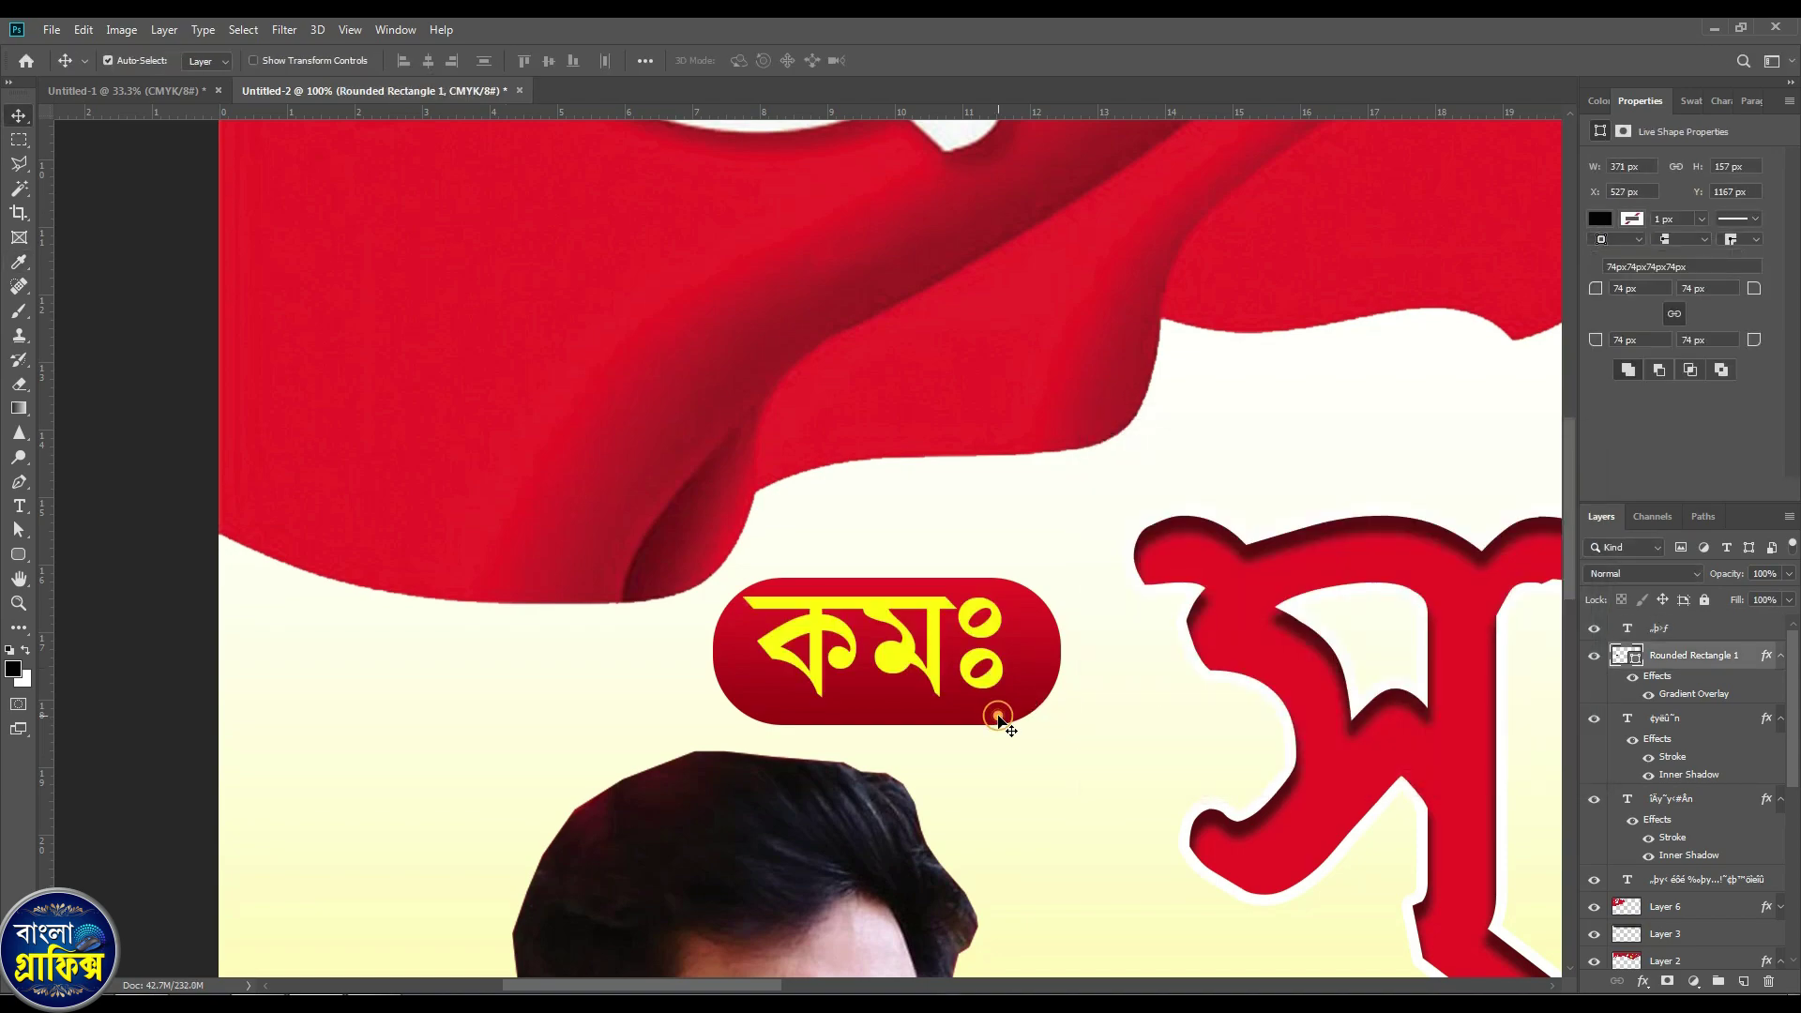
key(ctrl+j)
click(1705, 721)
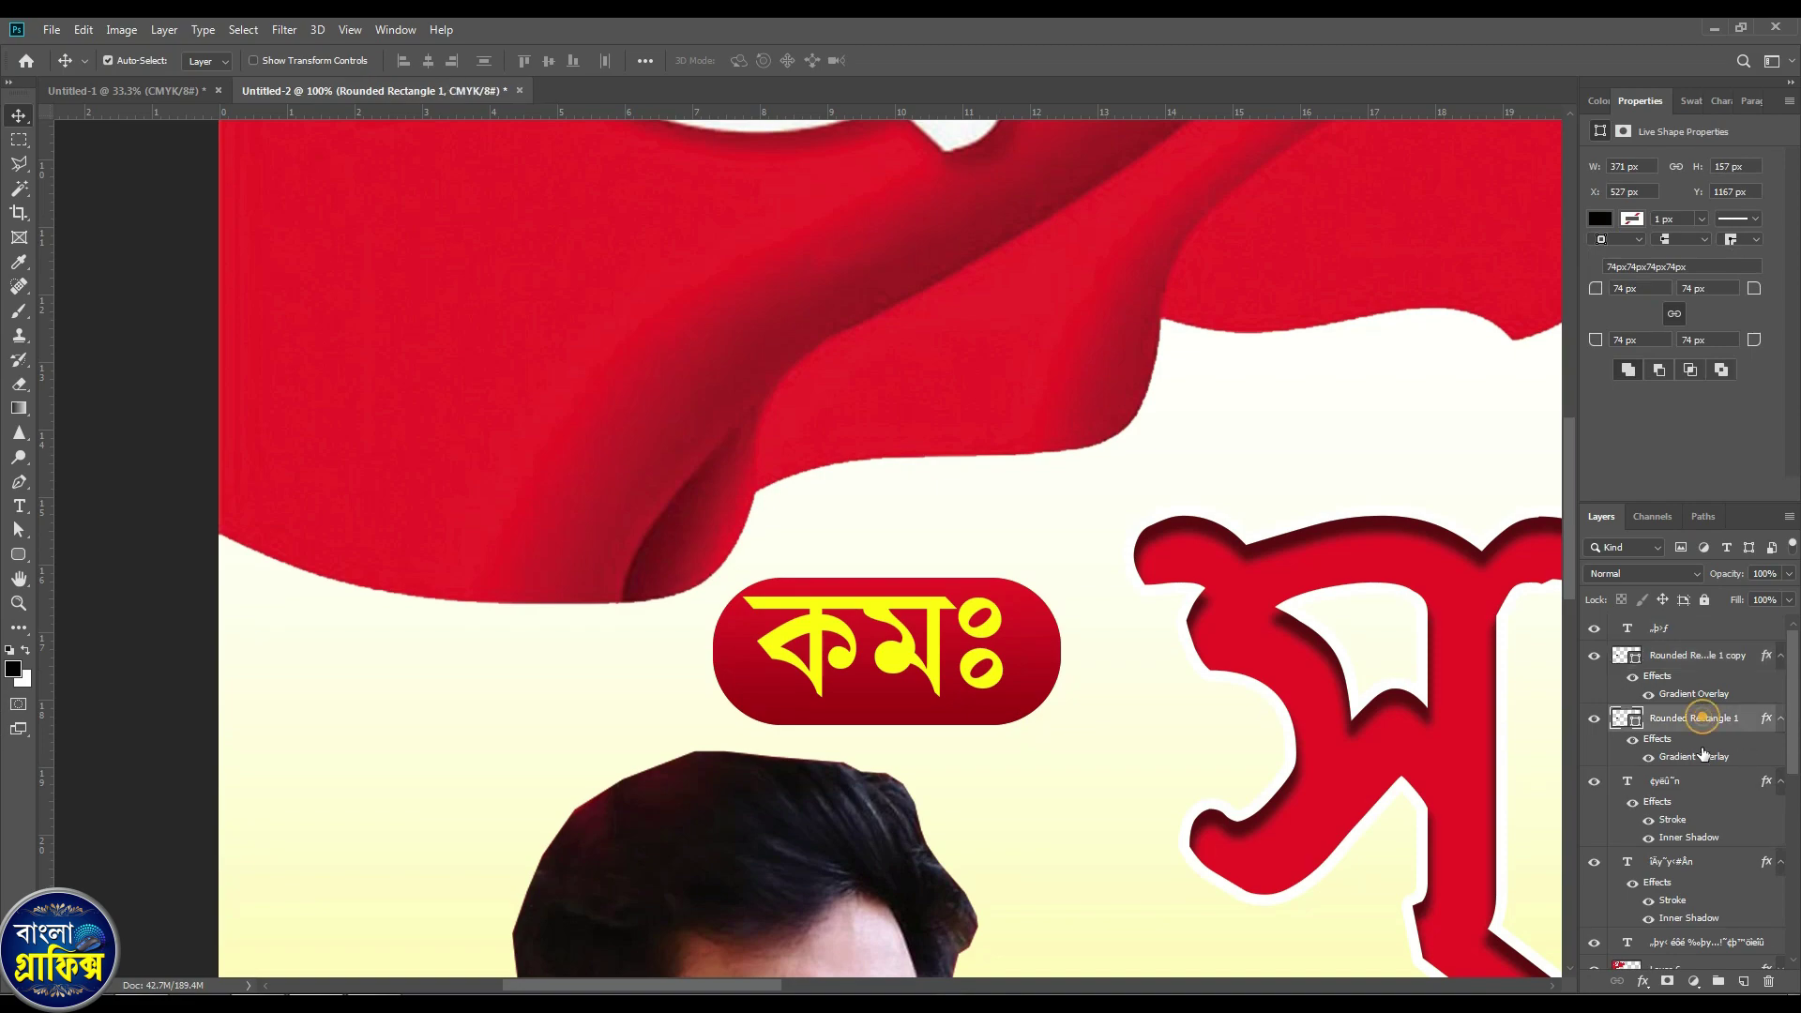
double_click(1695, 756)
click(1240, 447)
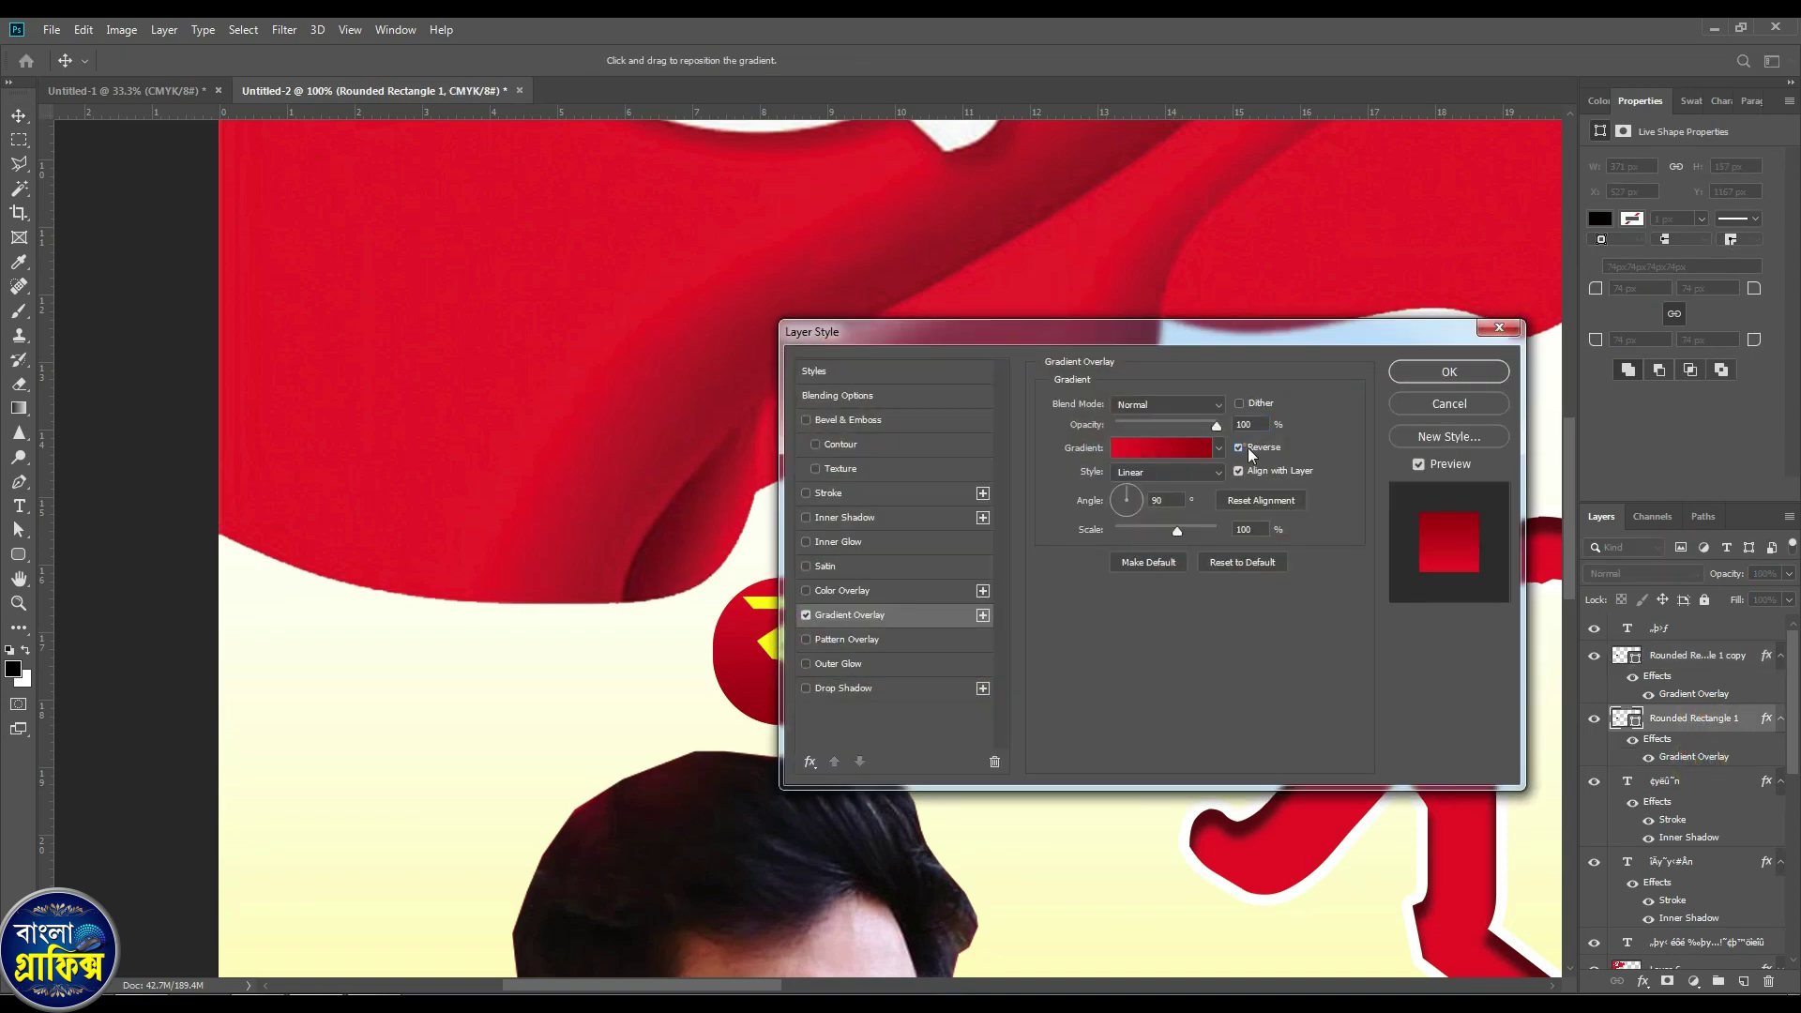
click(1454, 378)
key(ctrl+t)
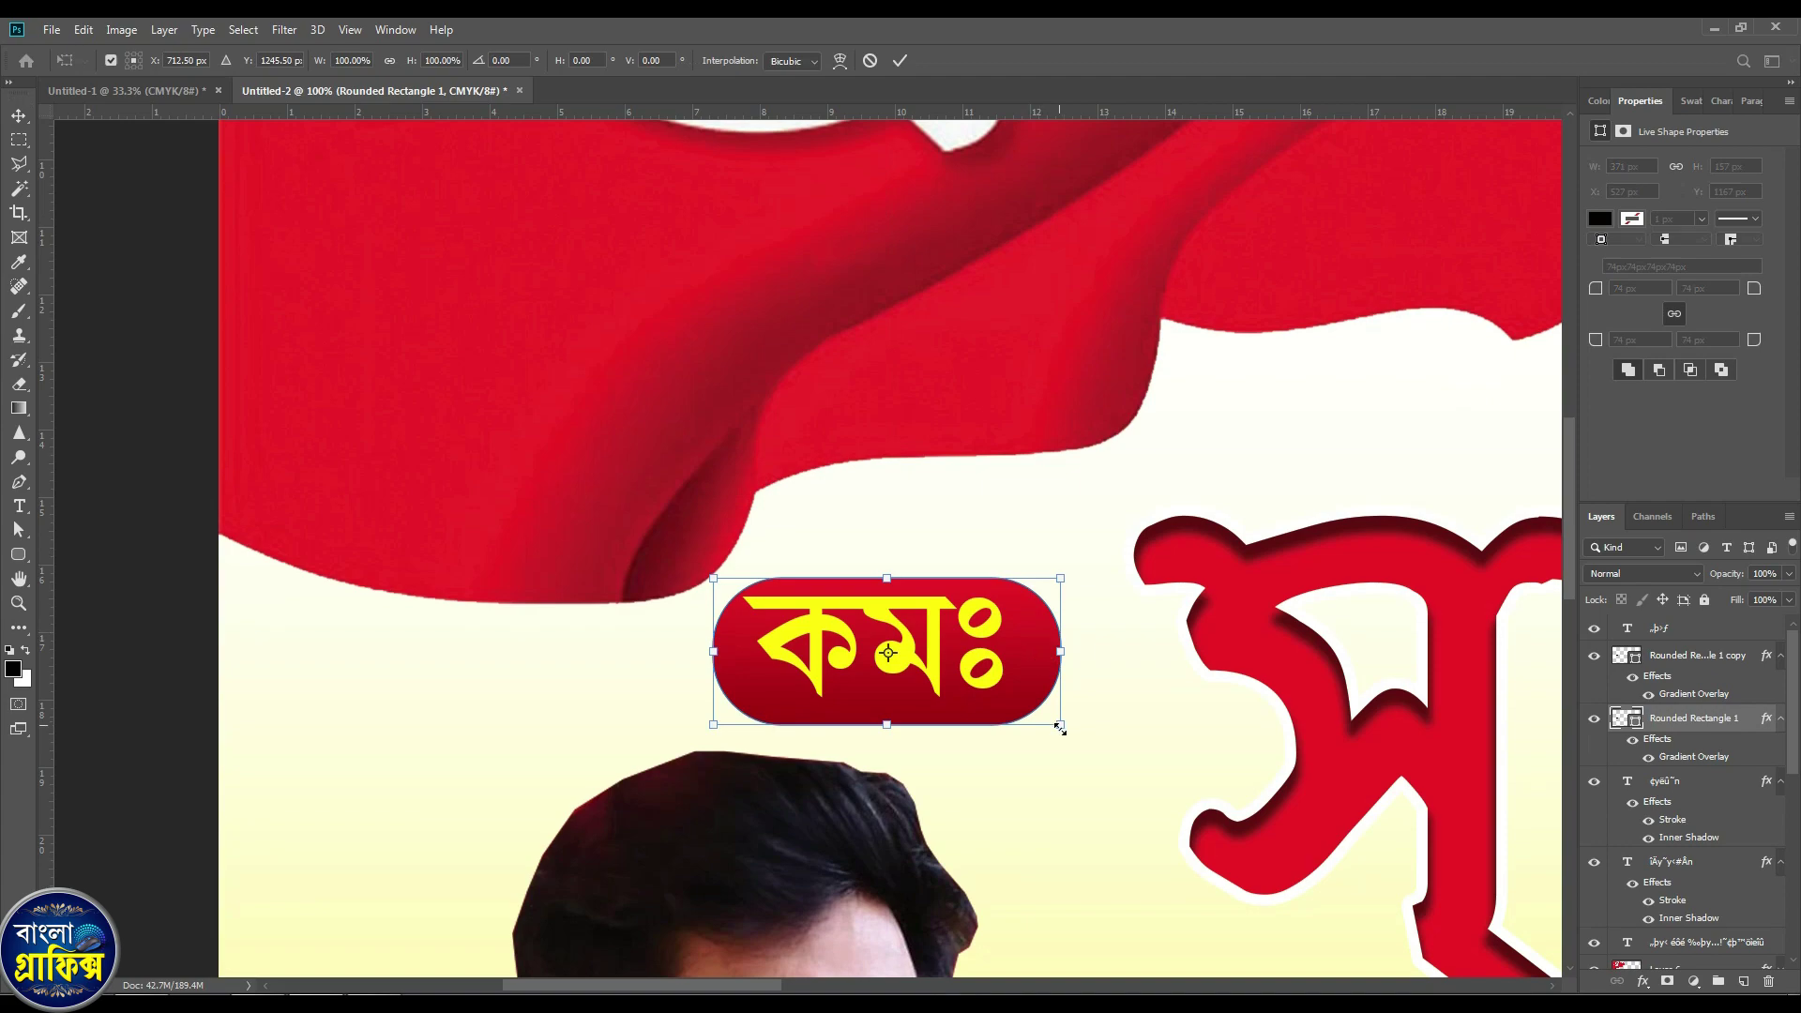
drag(1060, 724, 1068, 732)
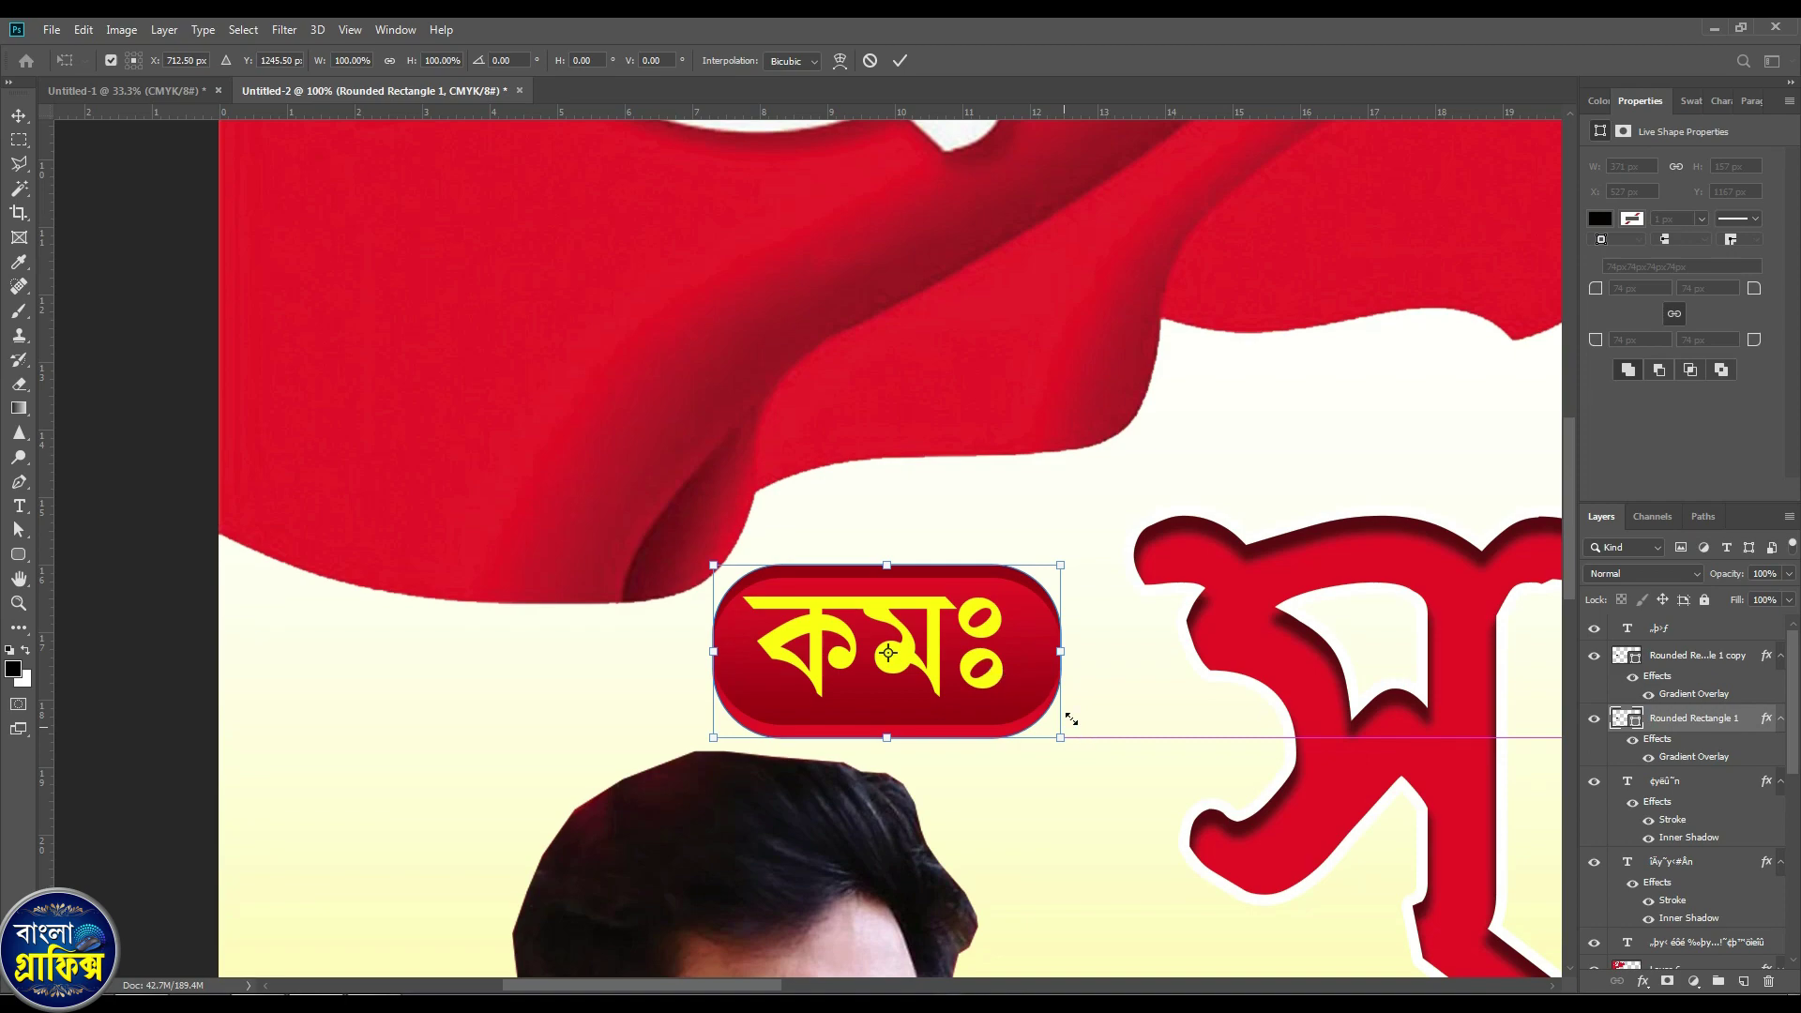
key(Escape)
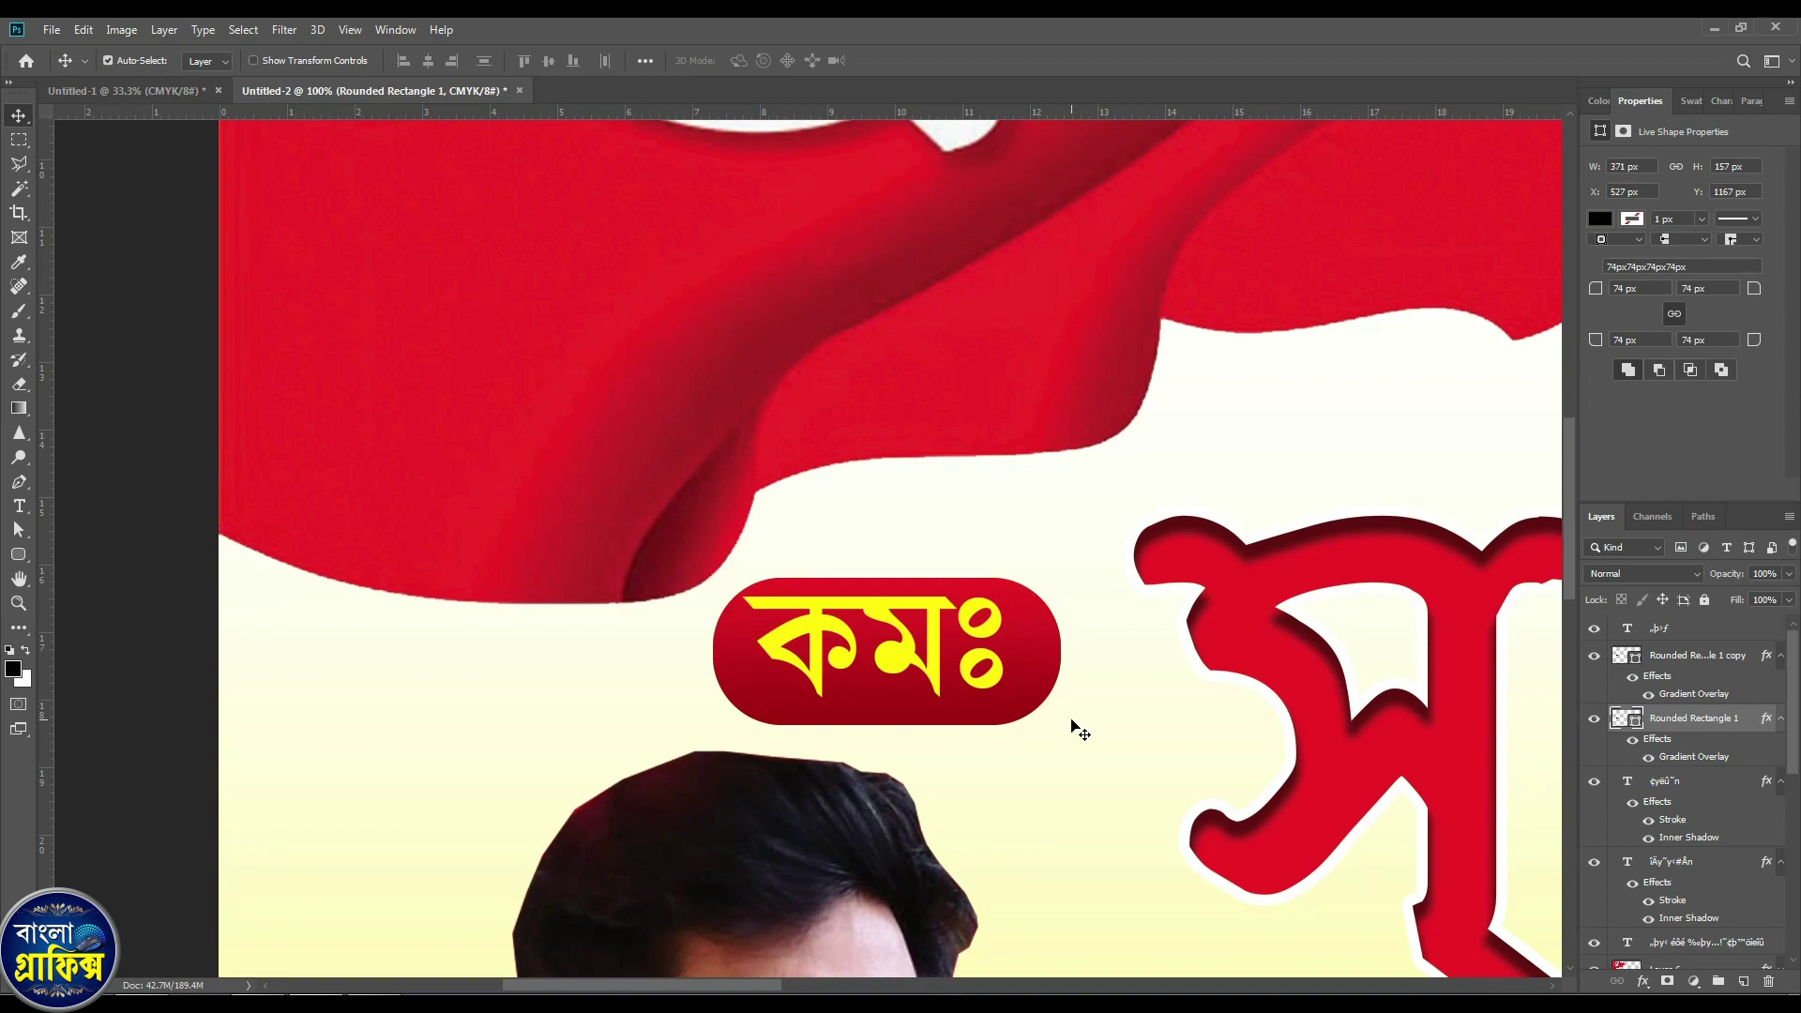
Enlarge the lower rounded rectangle to about 394 × 171 px and align both rectangles by their horizontal and vertical centres.
key(ctrl+t)
drag(1060, 726, 1075, 734)
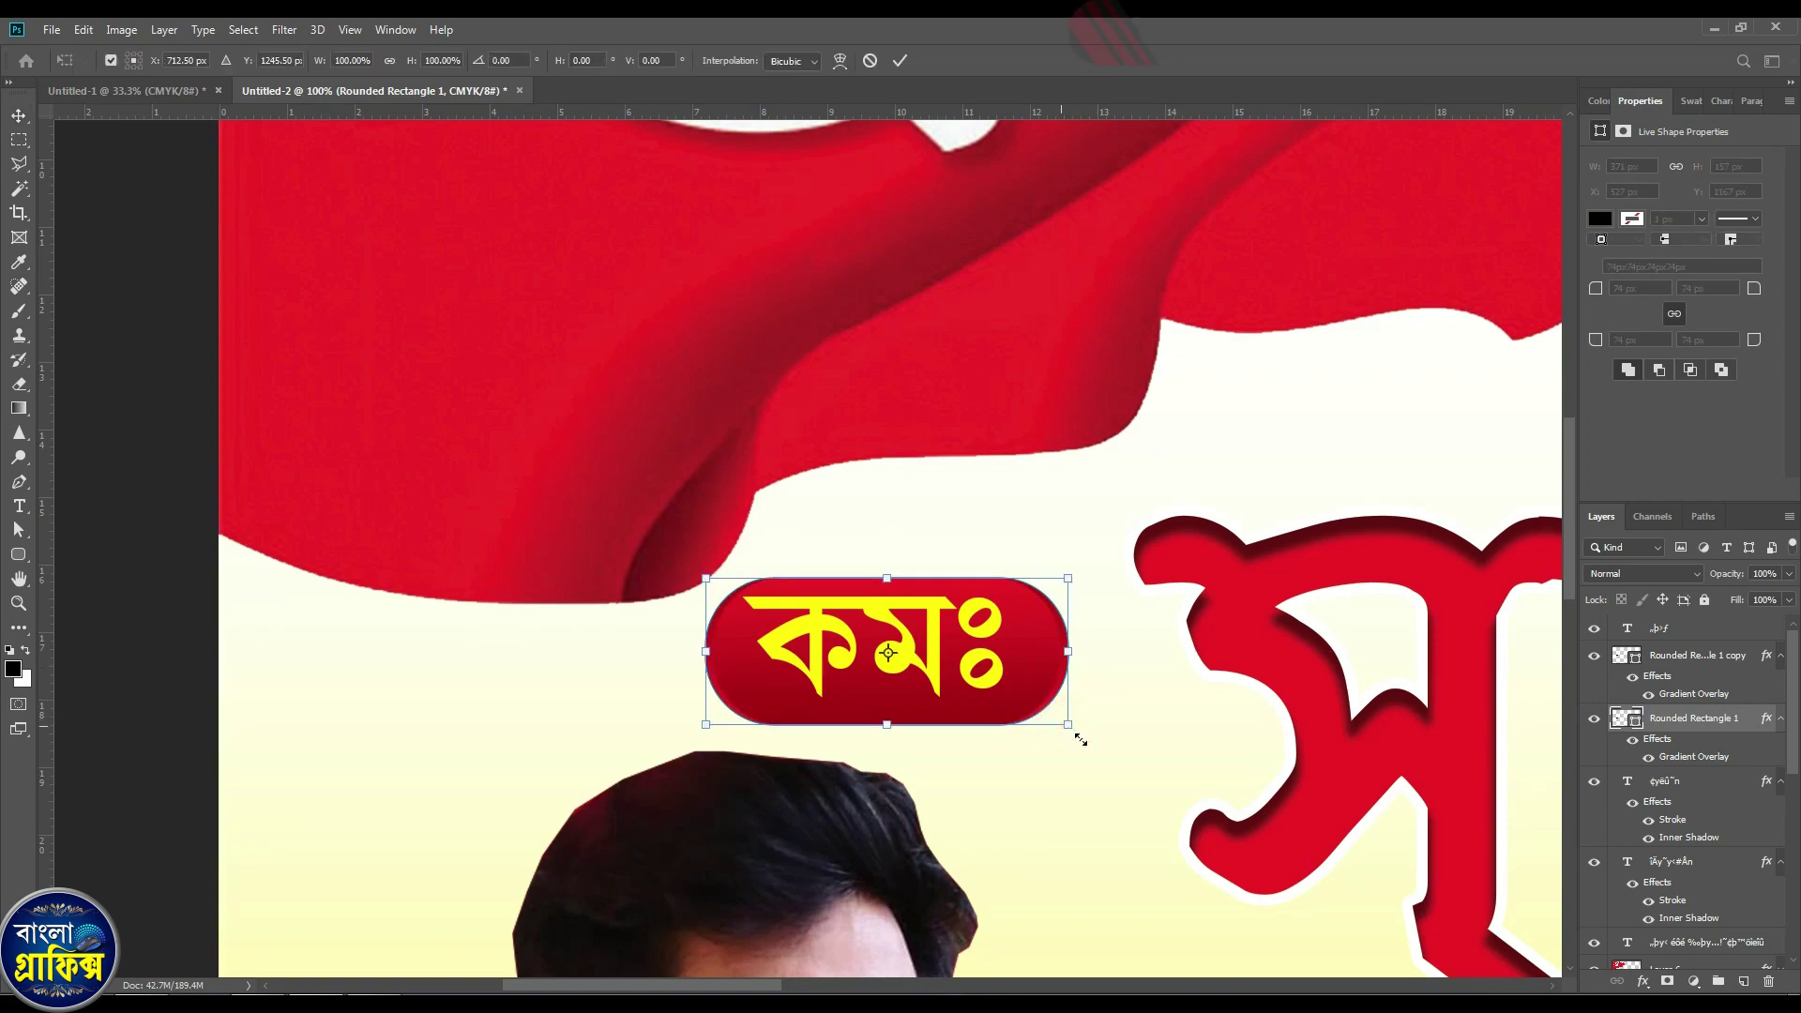
key(Return)
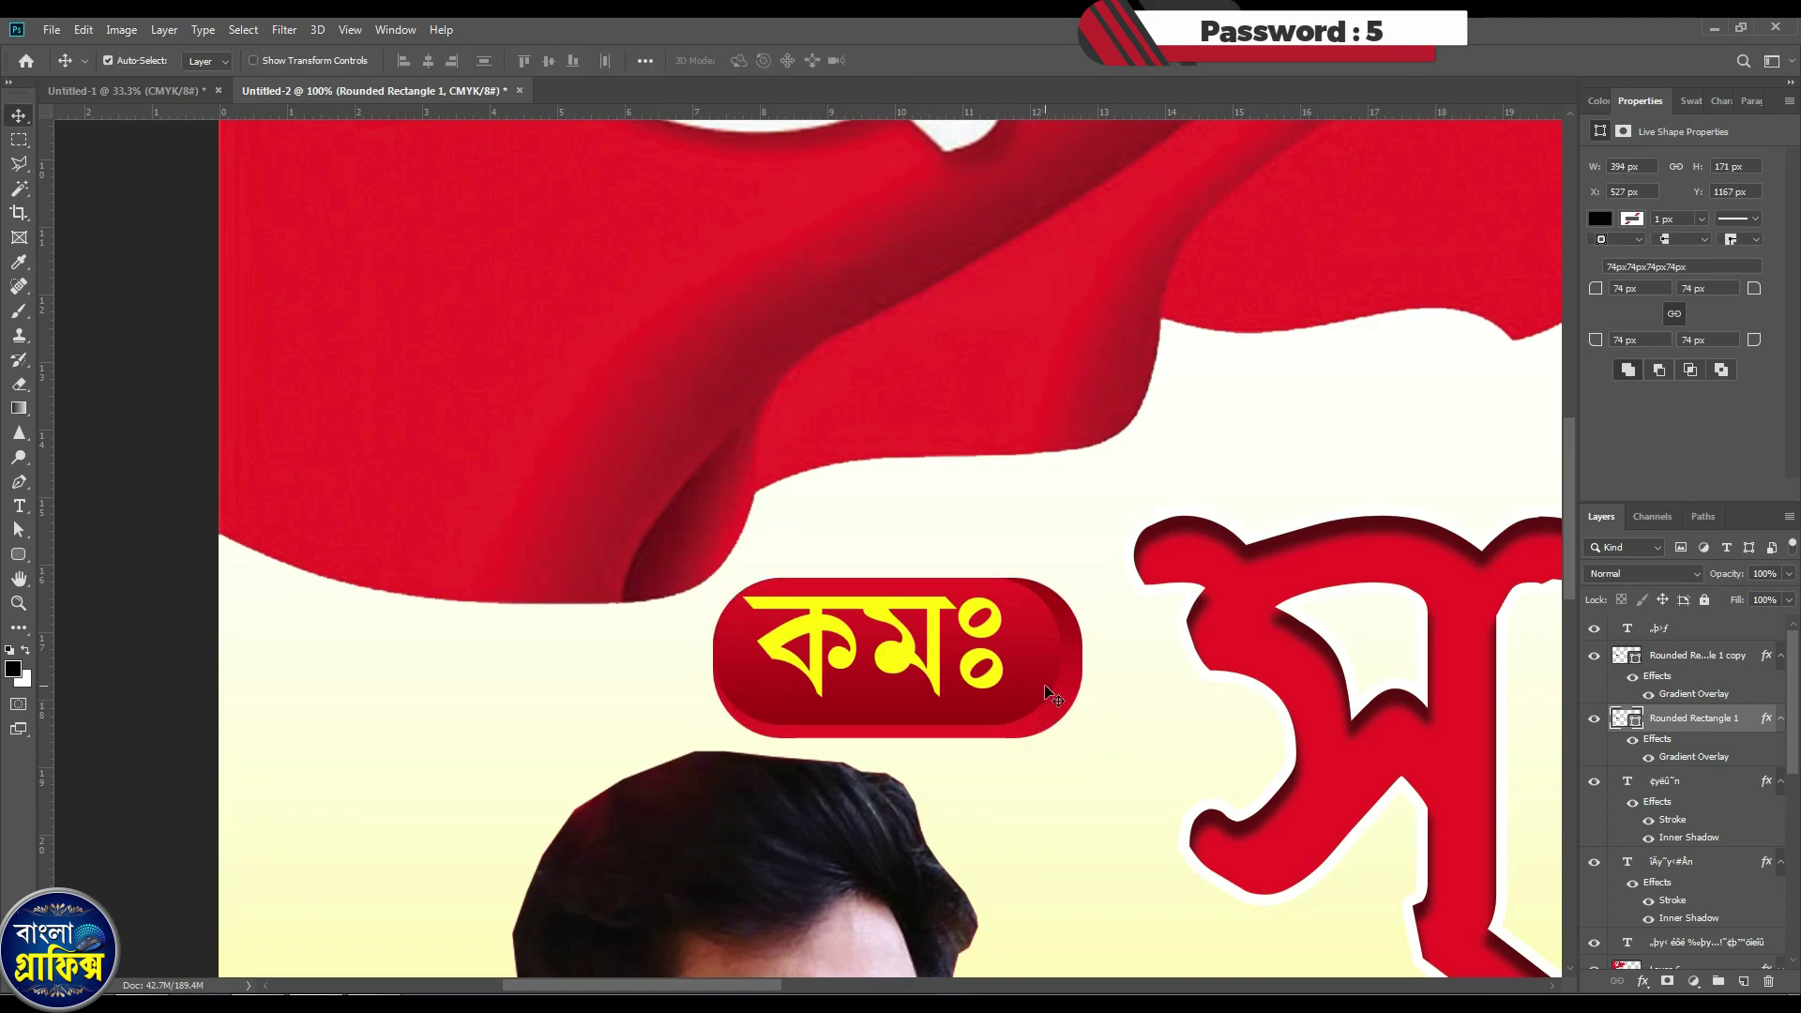
shift+click(1053, 696)
click(431, 59)
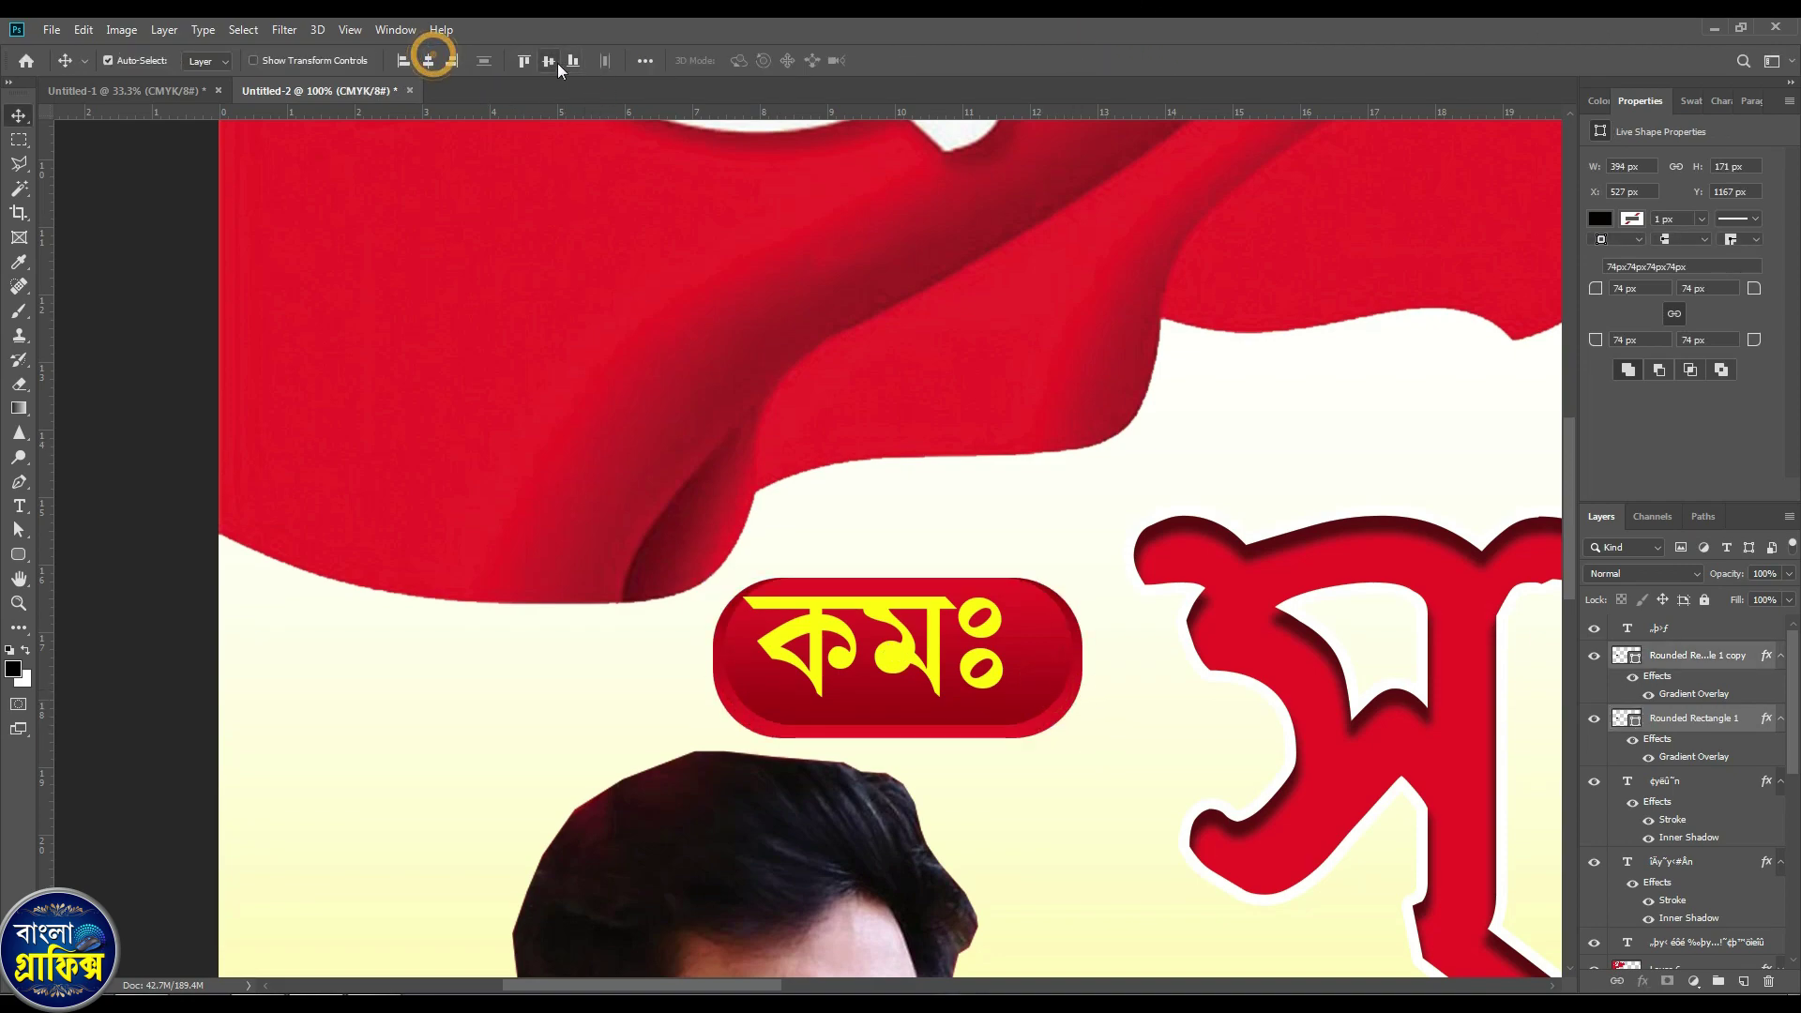
click(552, 62)
click(1109, 669)
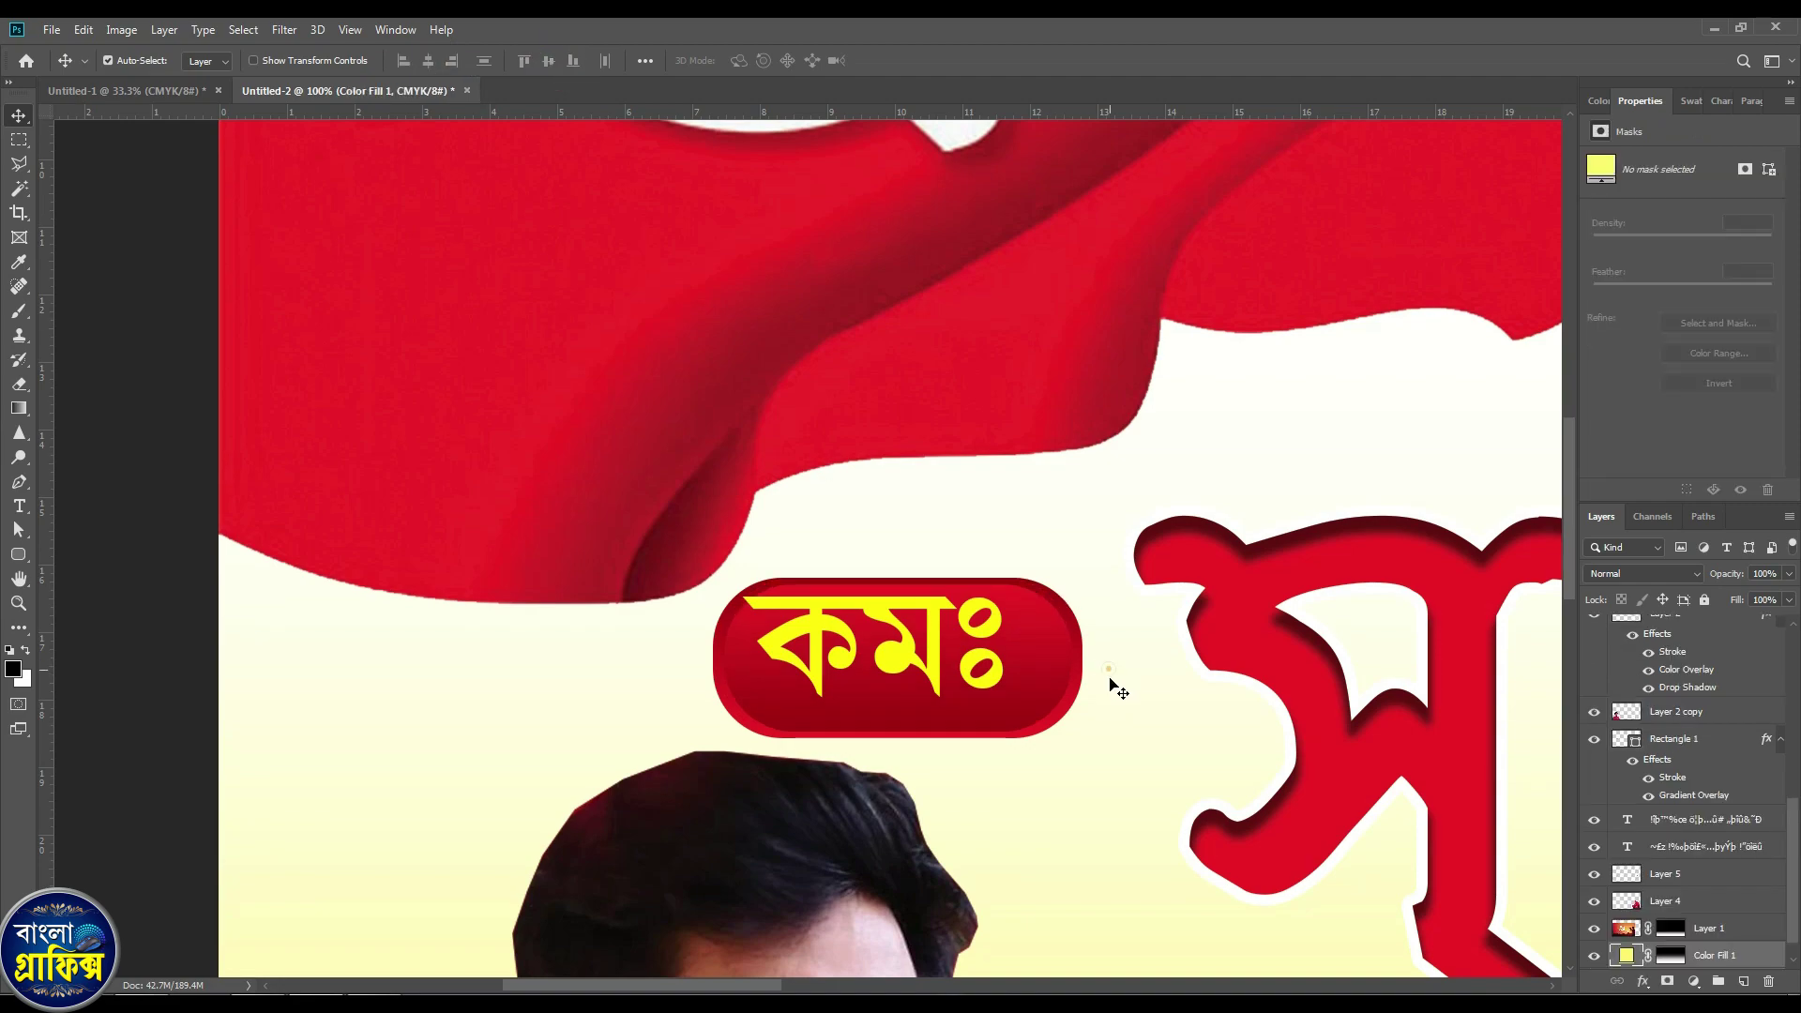
Stretch the lower rounded rectangle vertically about its centre to a height of about 180 px.
click(1068, 713)
key(ctrl+t)
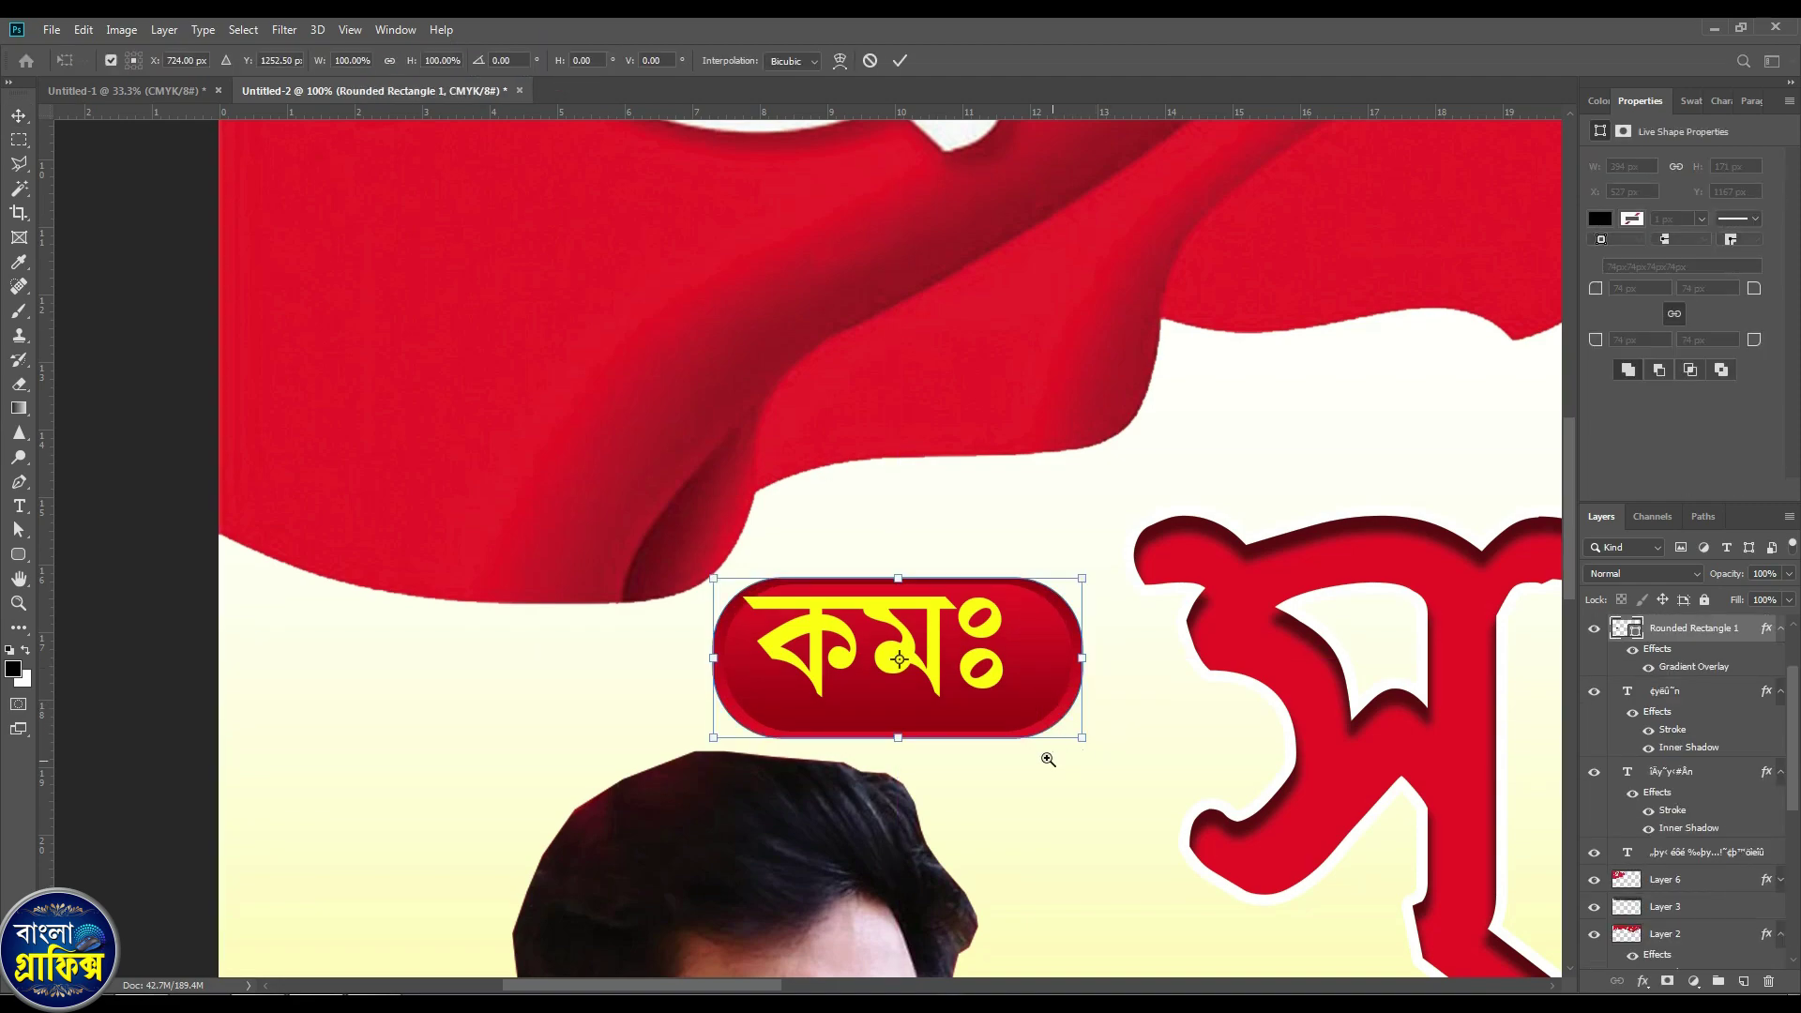
ctrl+click(1046, 758)
drag(859, 720, 861, 732)
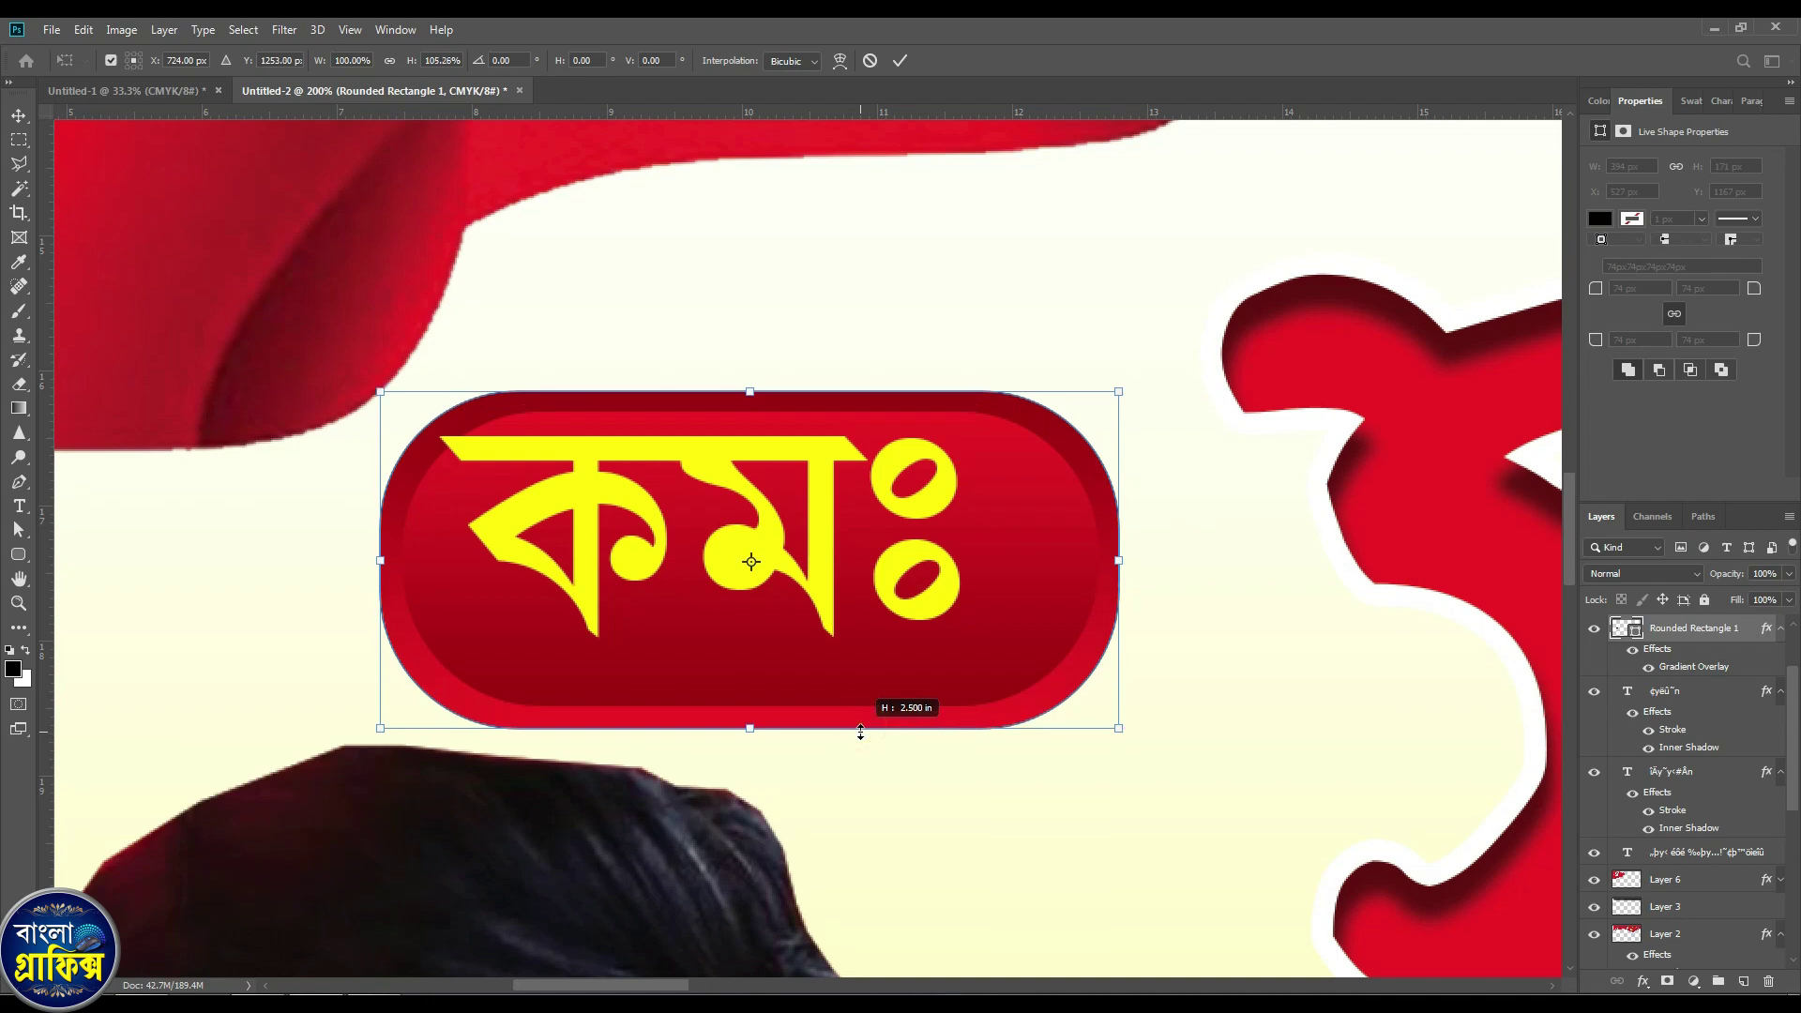
double_click(910, 677)
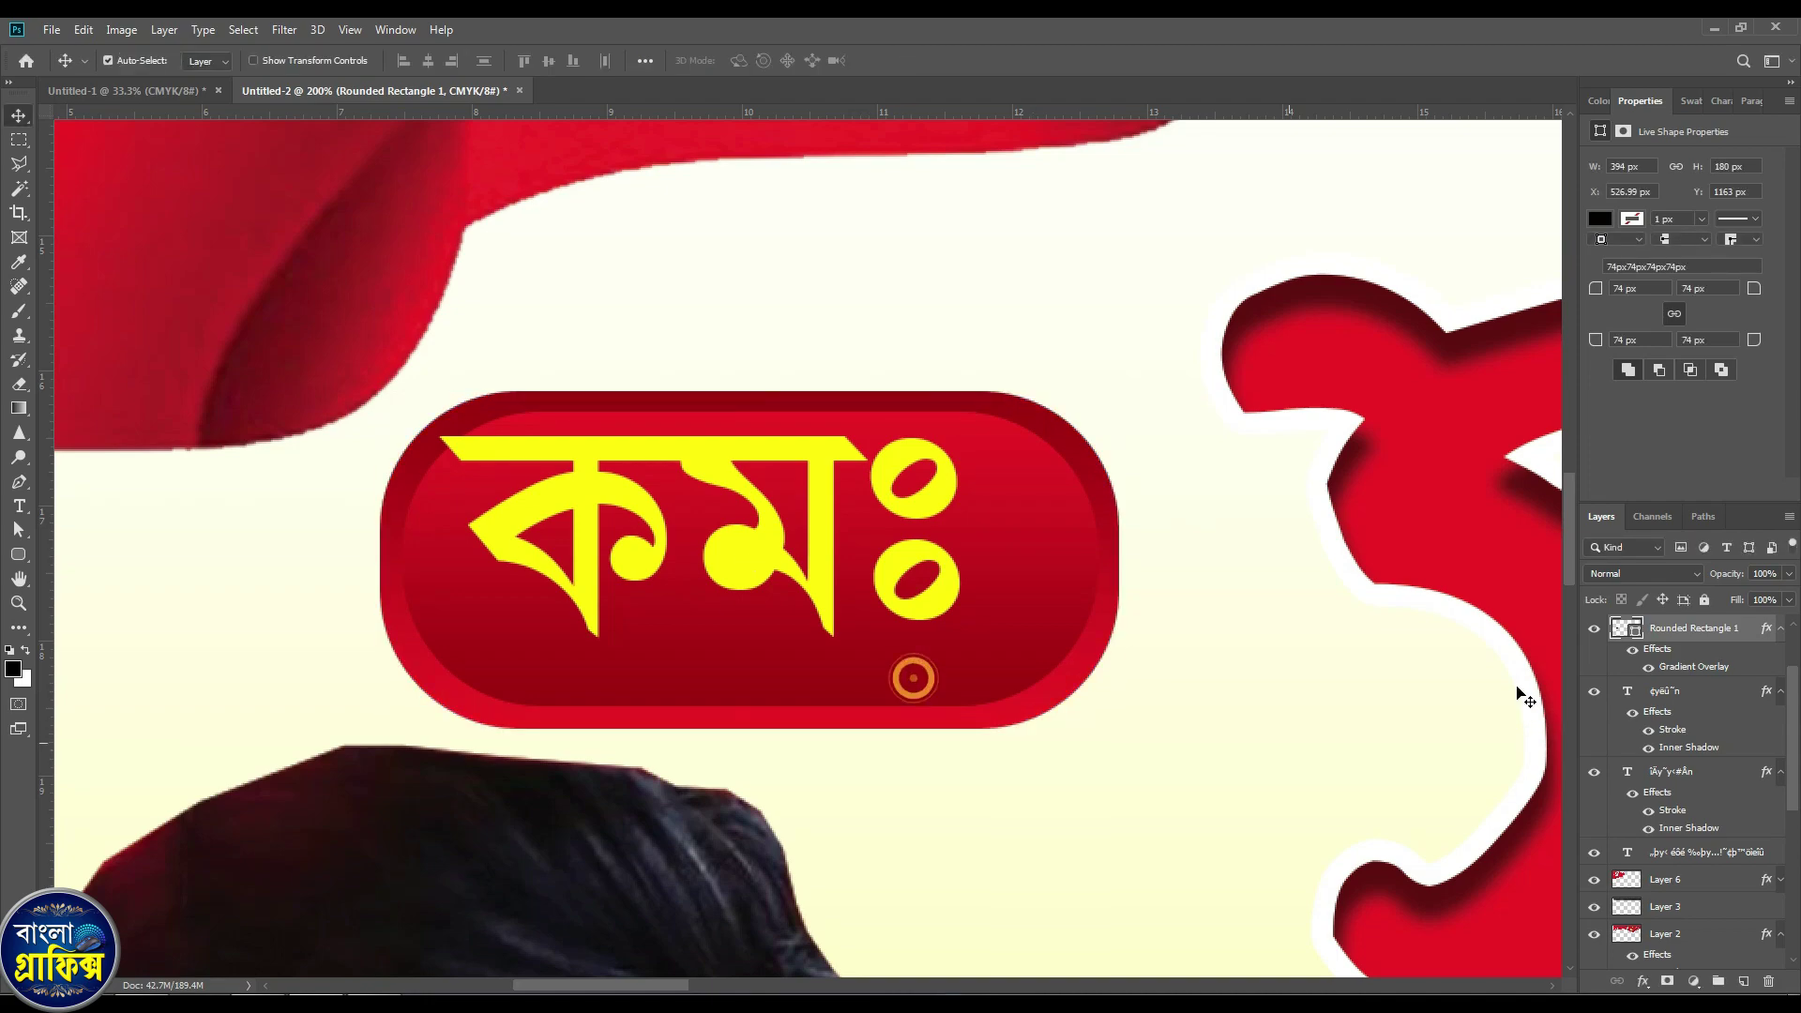
Align the "কমঃ" label and both rounded rectangles by their vertical and horizontal centres, and shift the label slightly left.
scroll(1672, 727, up, 2)
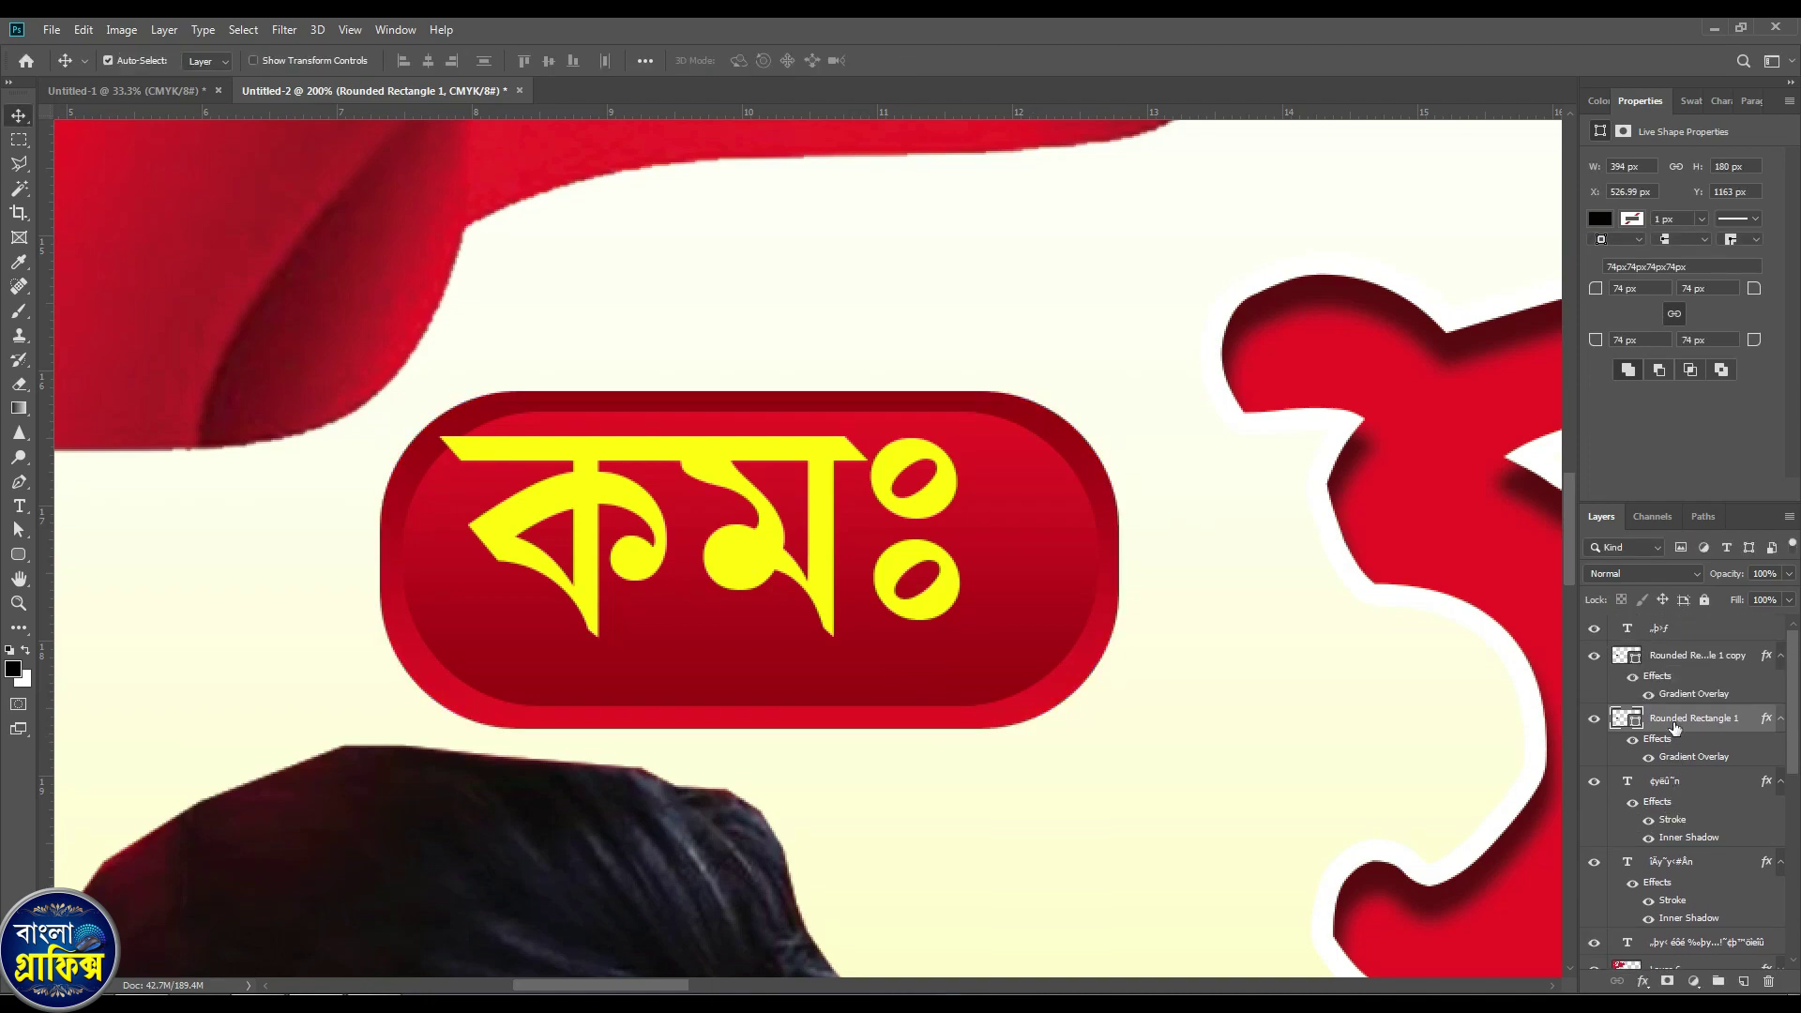
click(1658, 636)
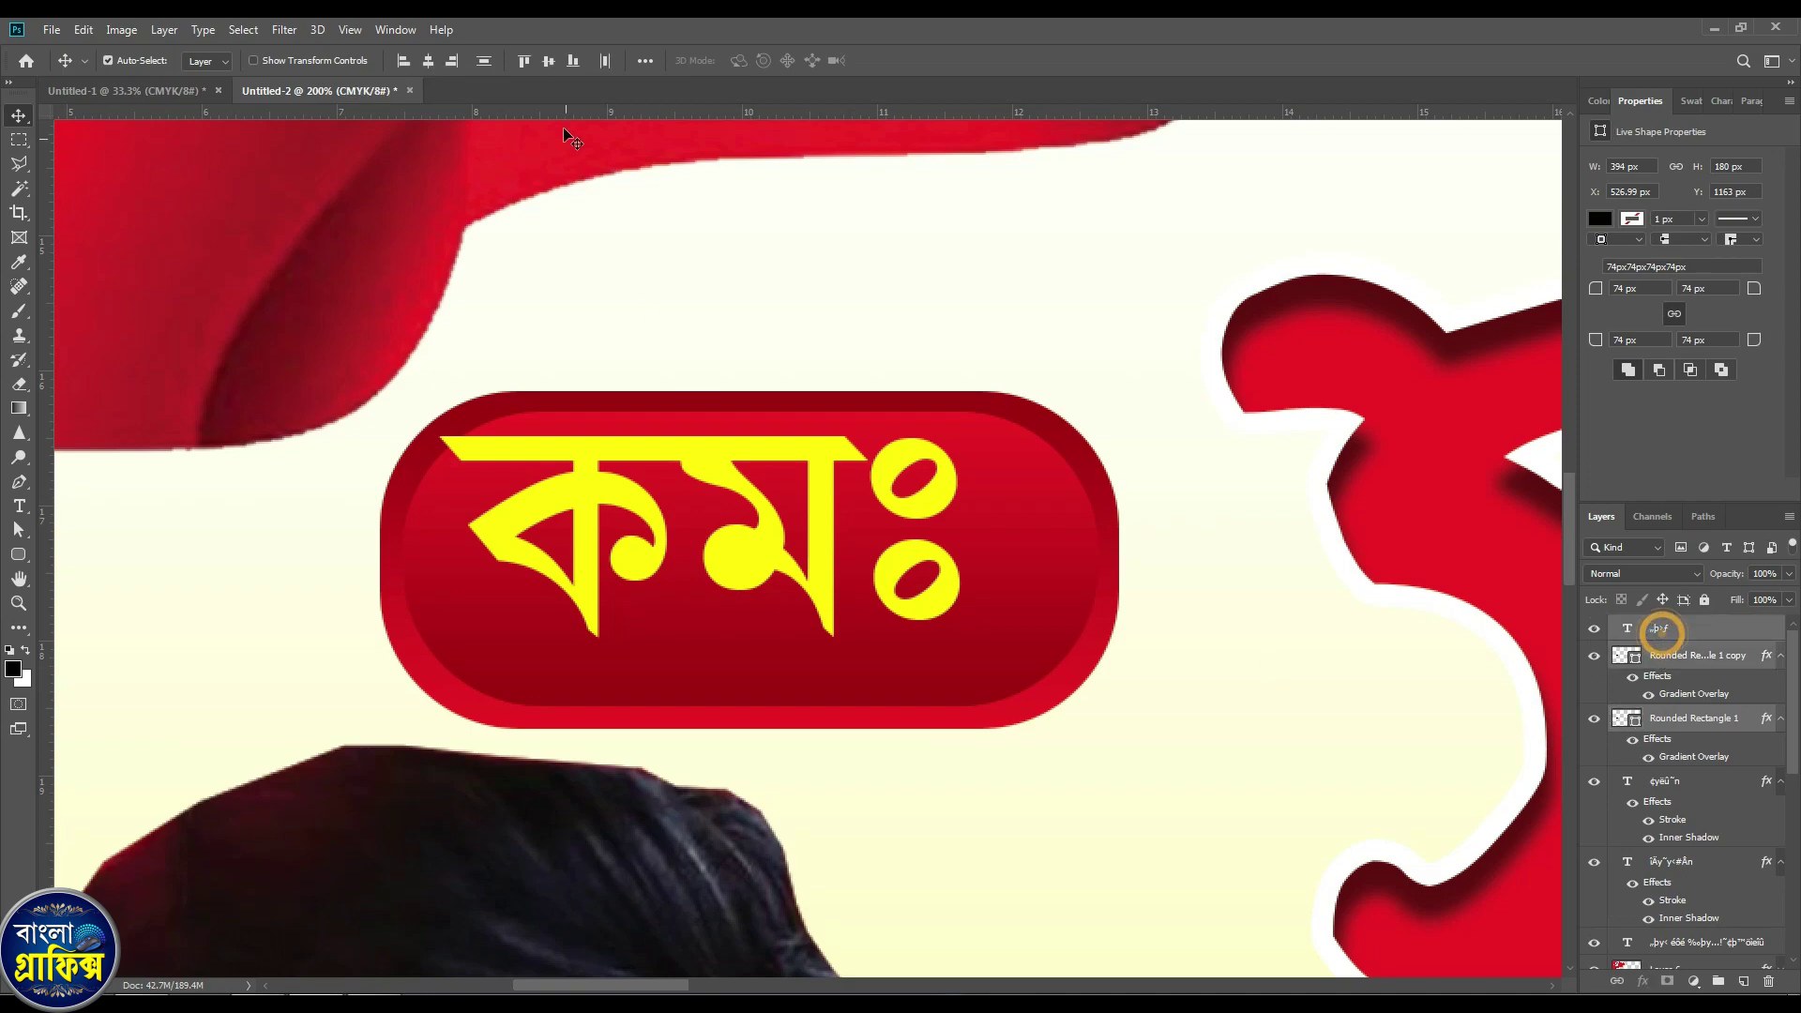
click(548, 61)
click(428, 60)
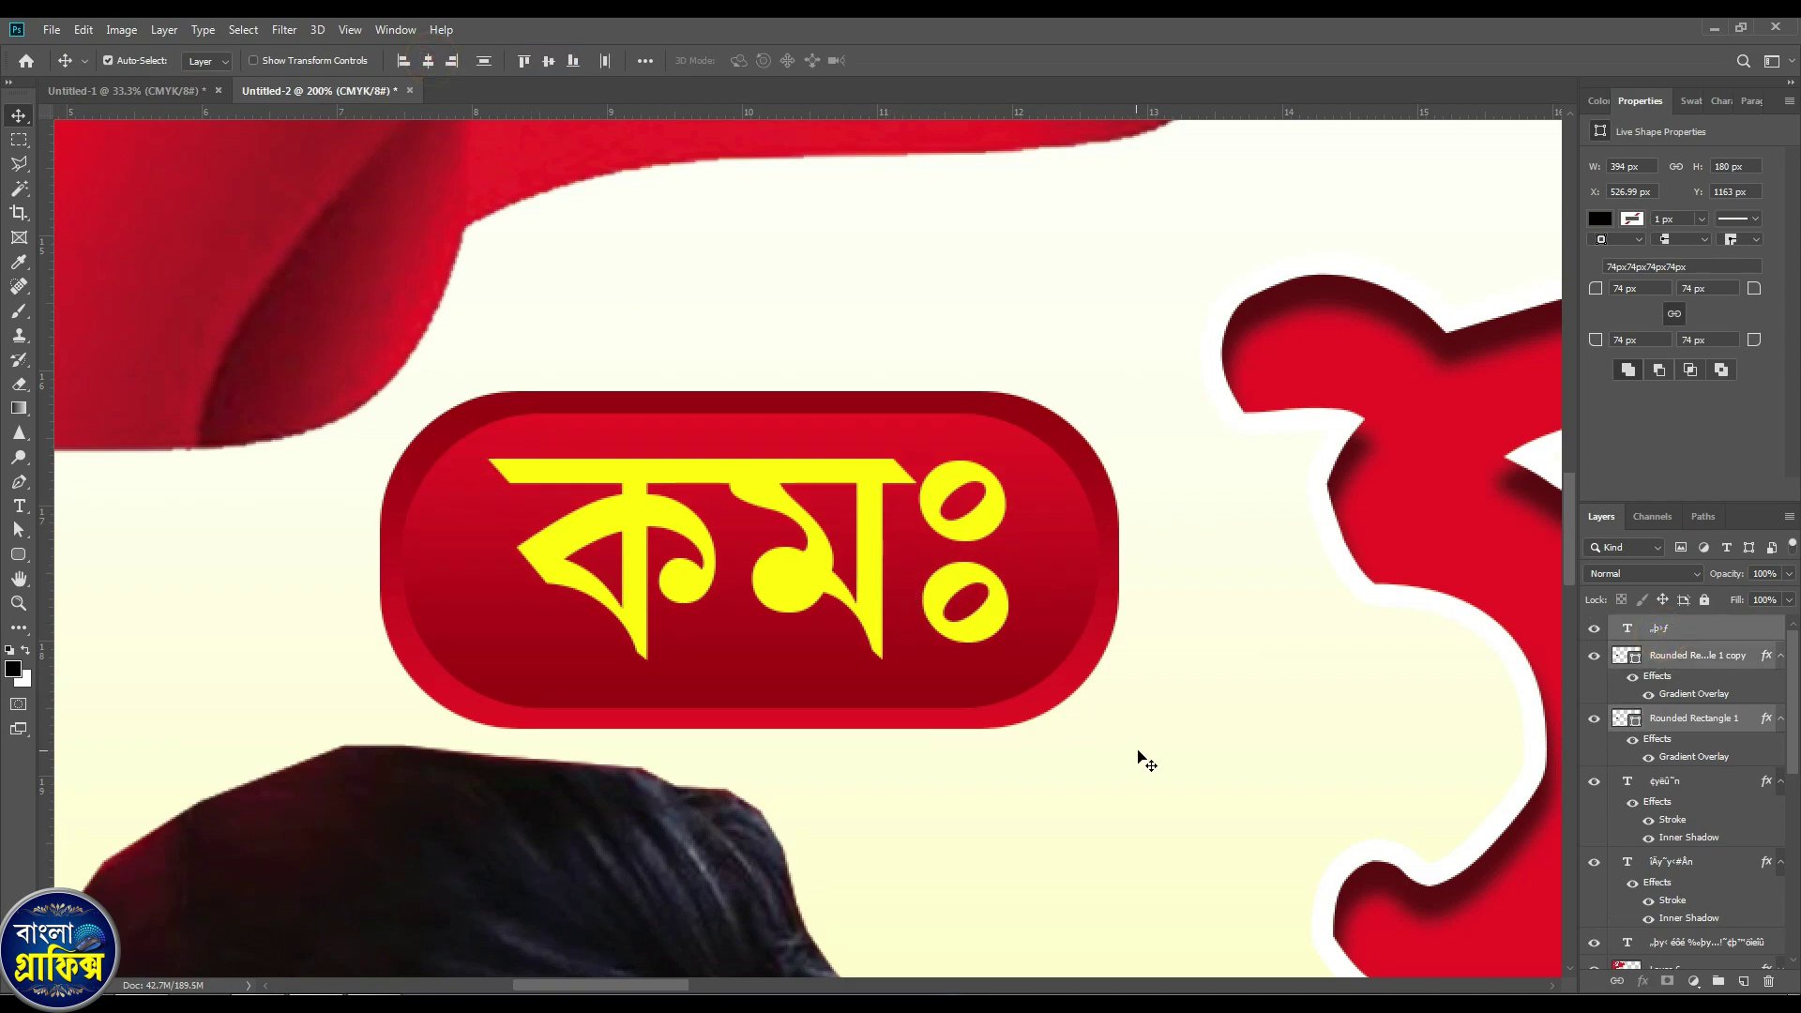
drag(873, 561, 853, 557)
key(ctrl+minus)
key(ctrl+minus)
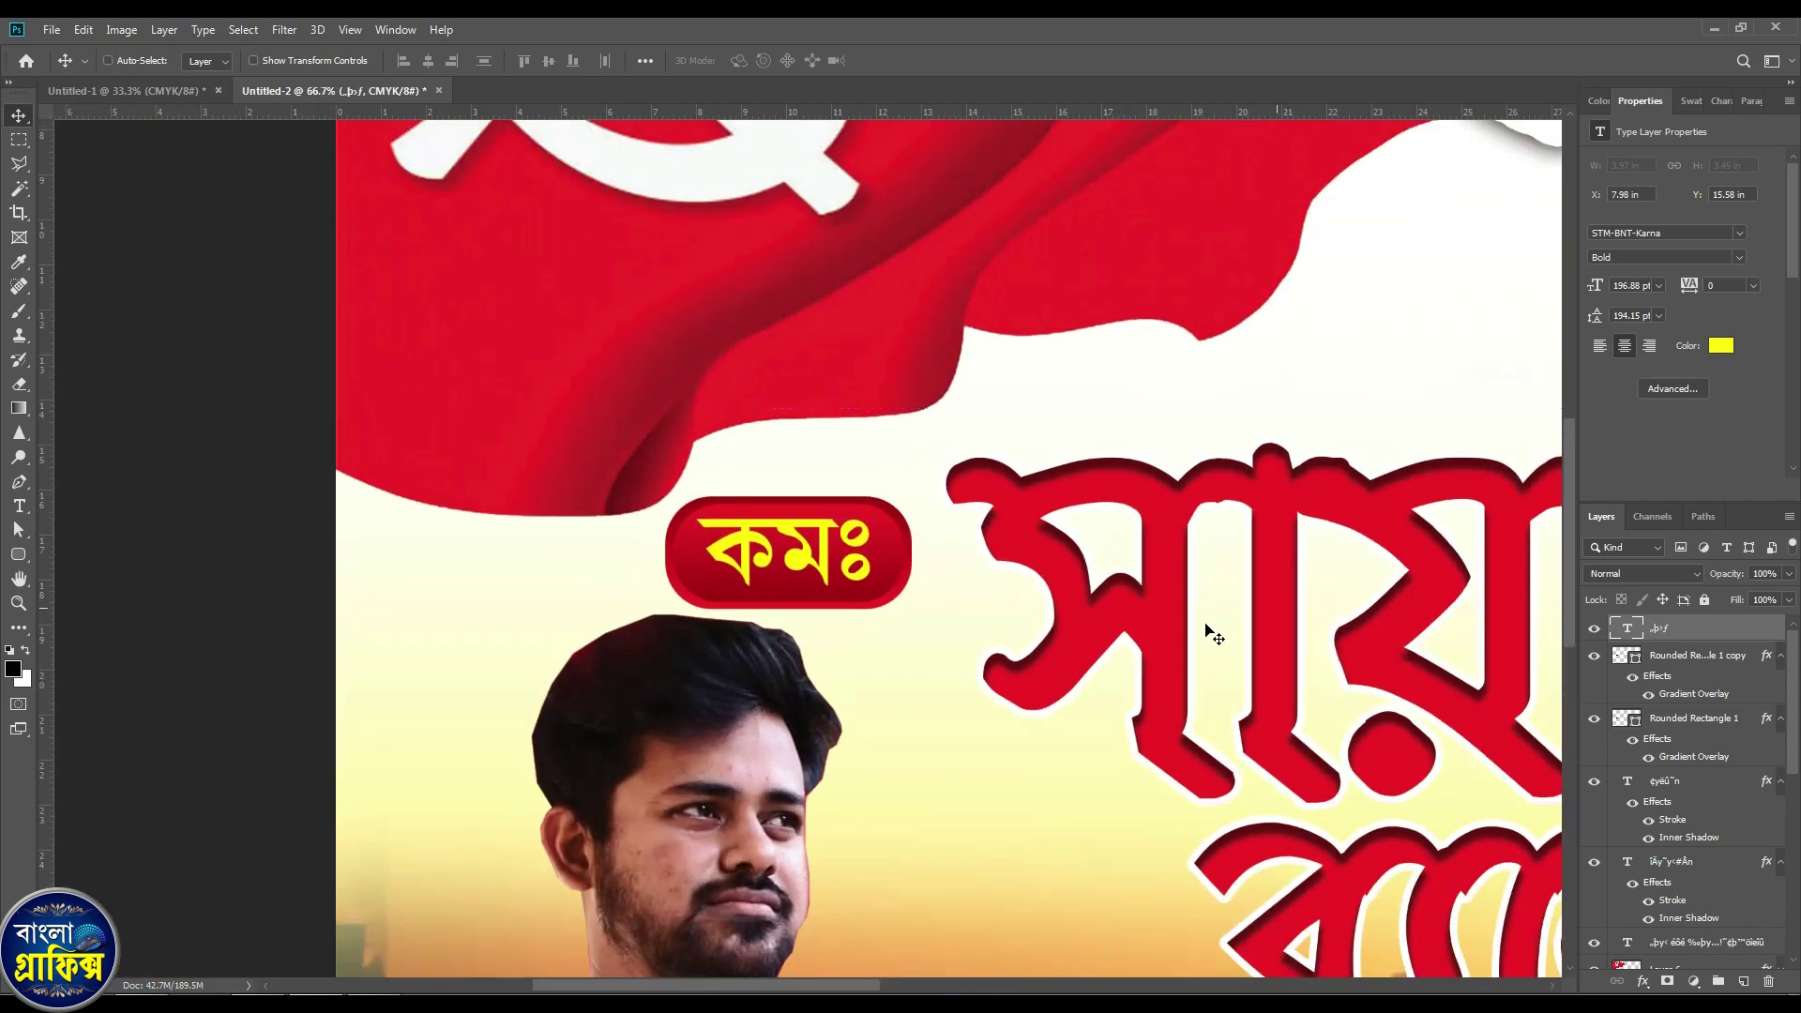
key(ctrl+minus)
key(ctrl+0)
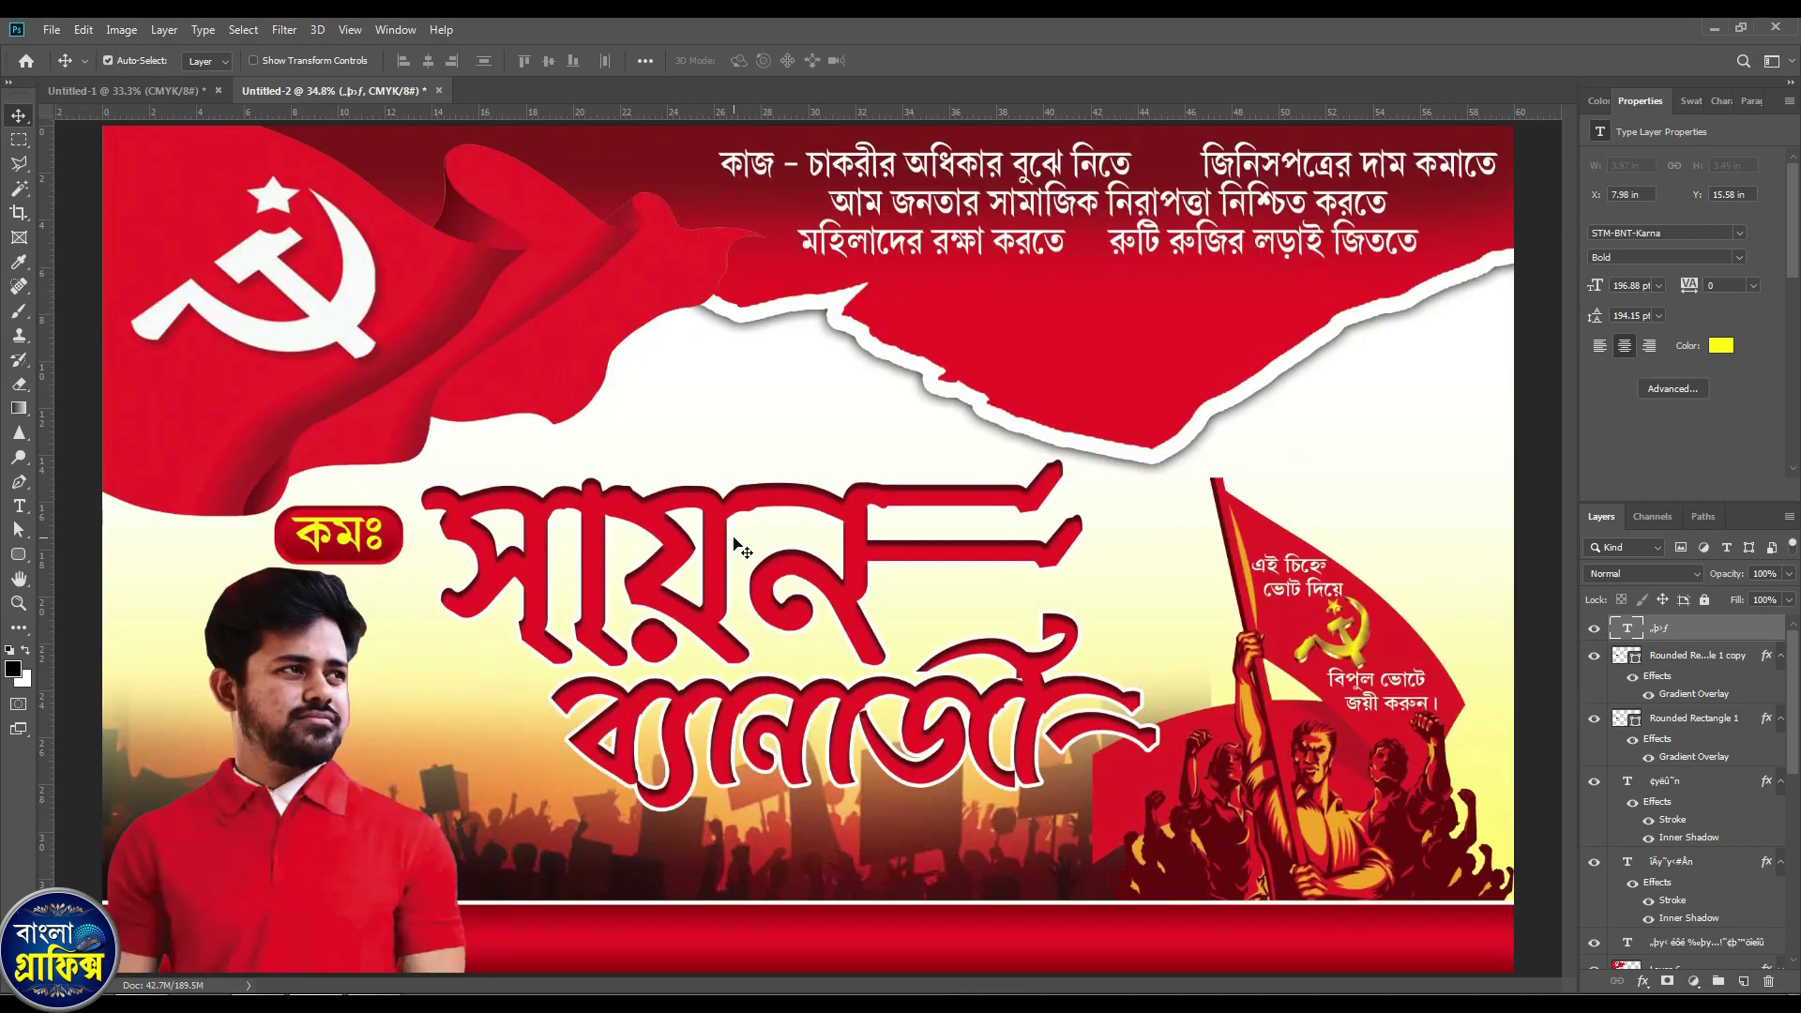
Copy "তমলুক লোকসভা কেন্দ্রে" and "CPIM মনোনীত প্রার্থী" from Untitled-1 onto the torn red paper and above the candidate's name in Untitled-2.
click(194, 85)
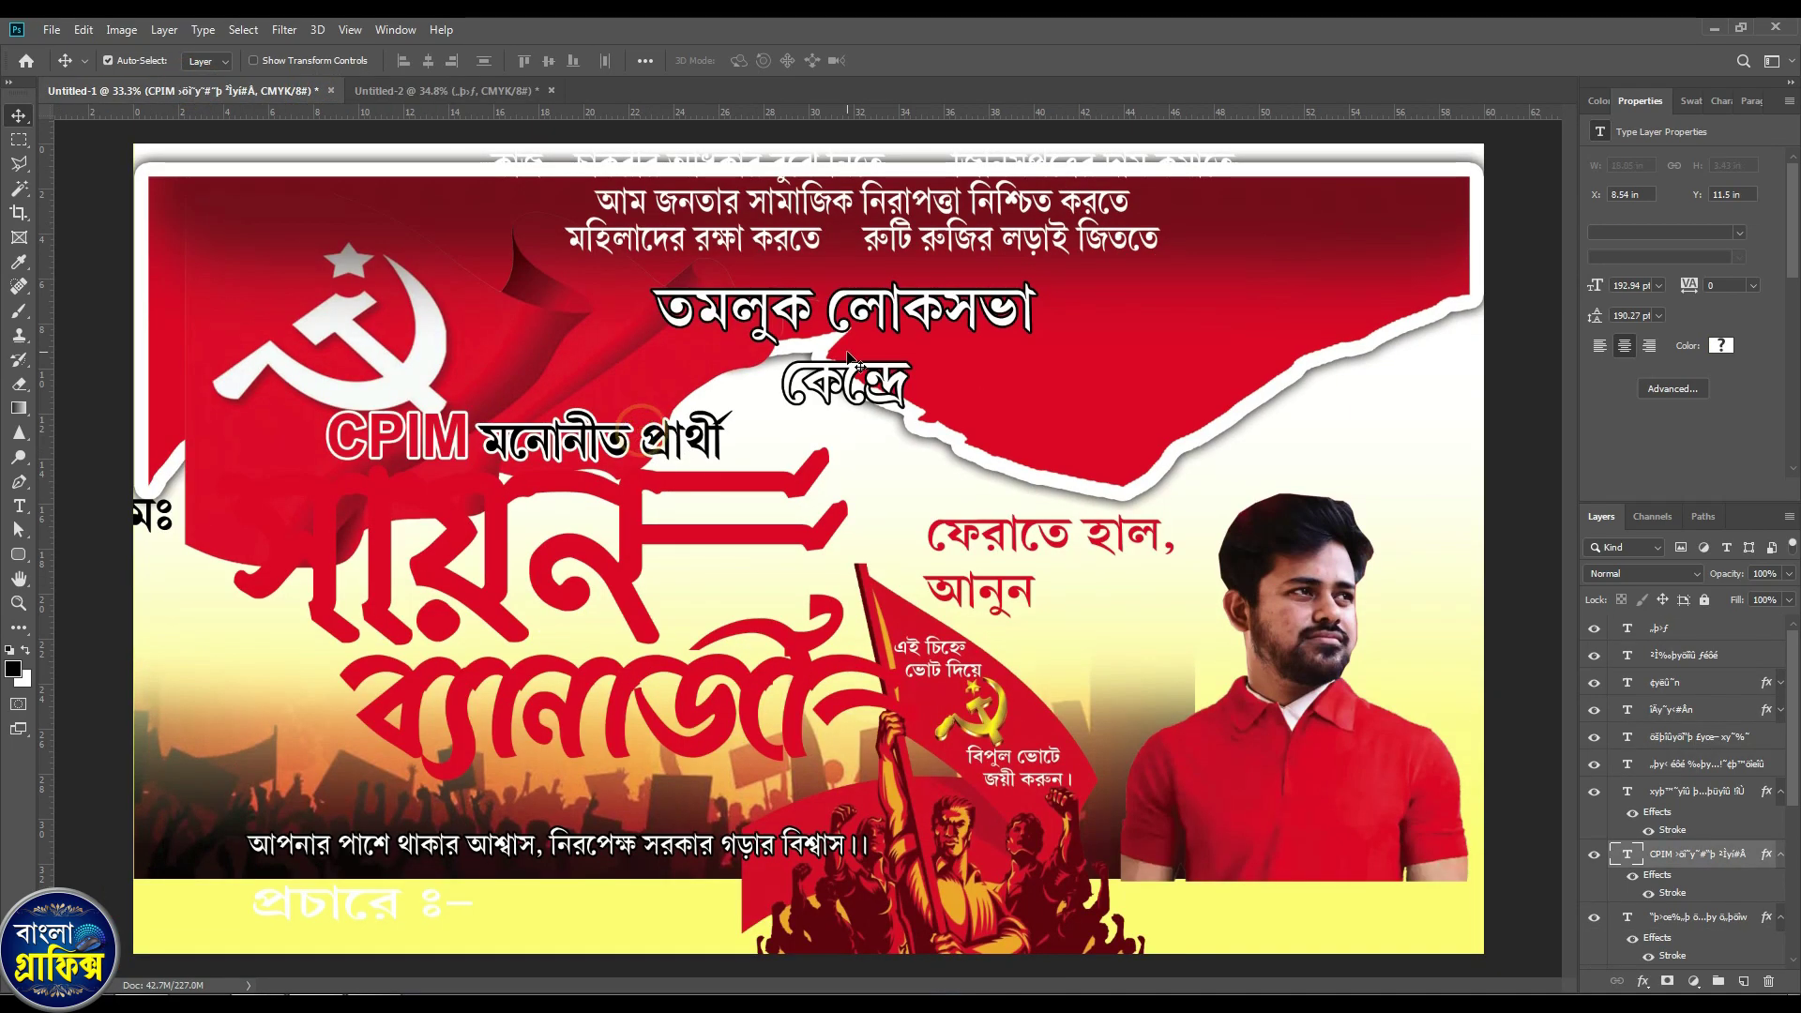
drag(864, 378, 1105, 386)
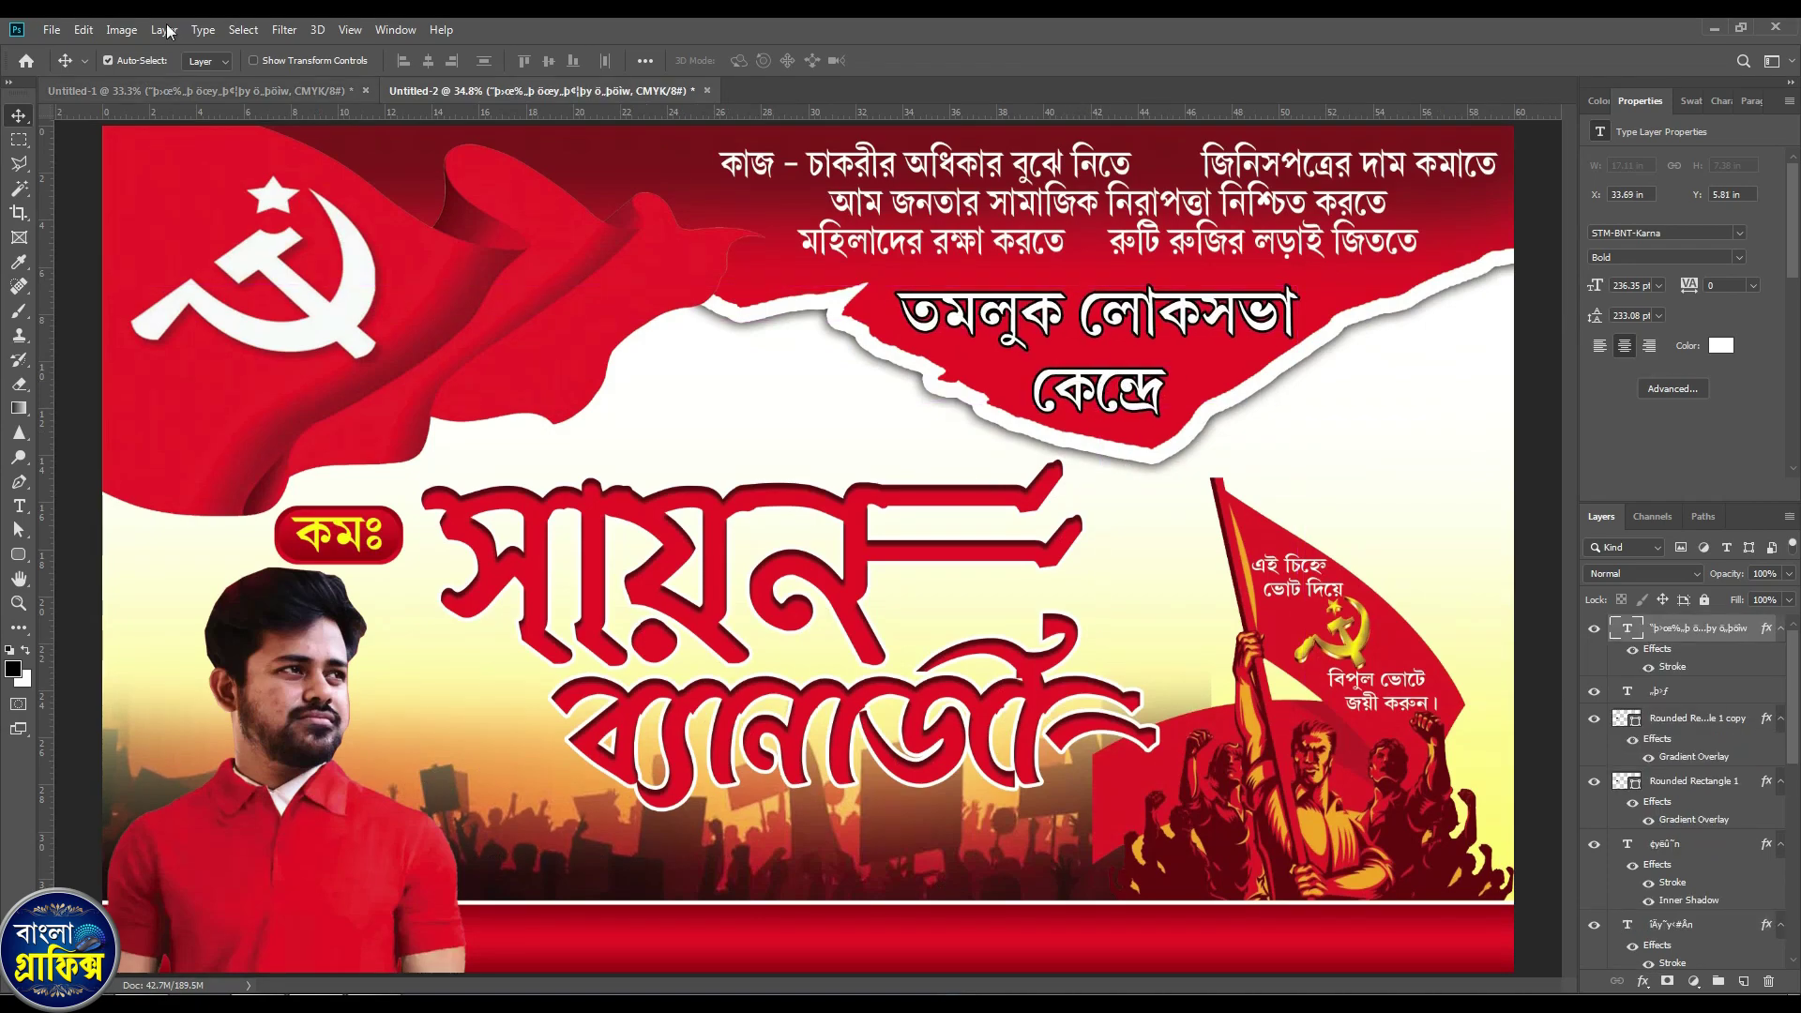
click(214, 92)
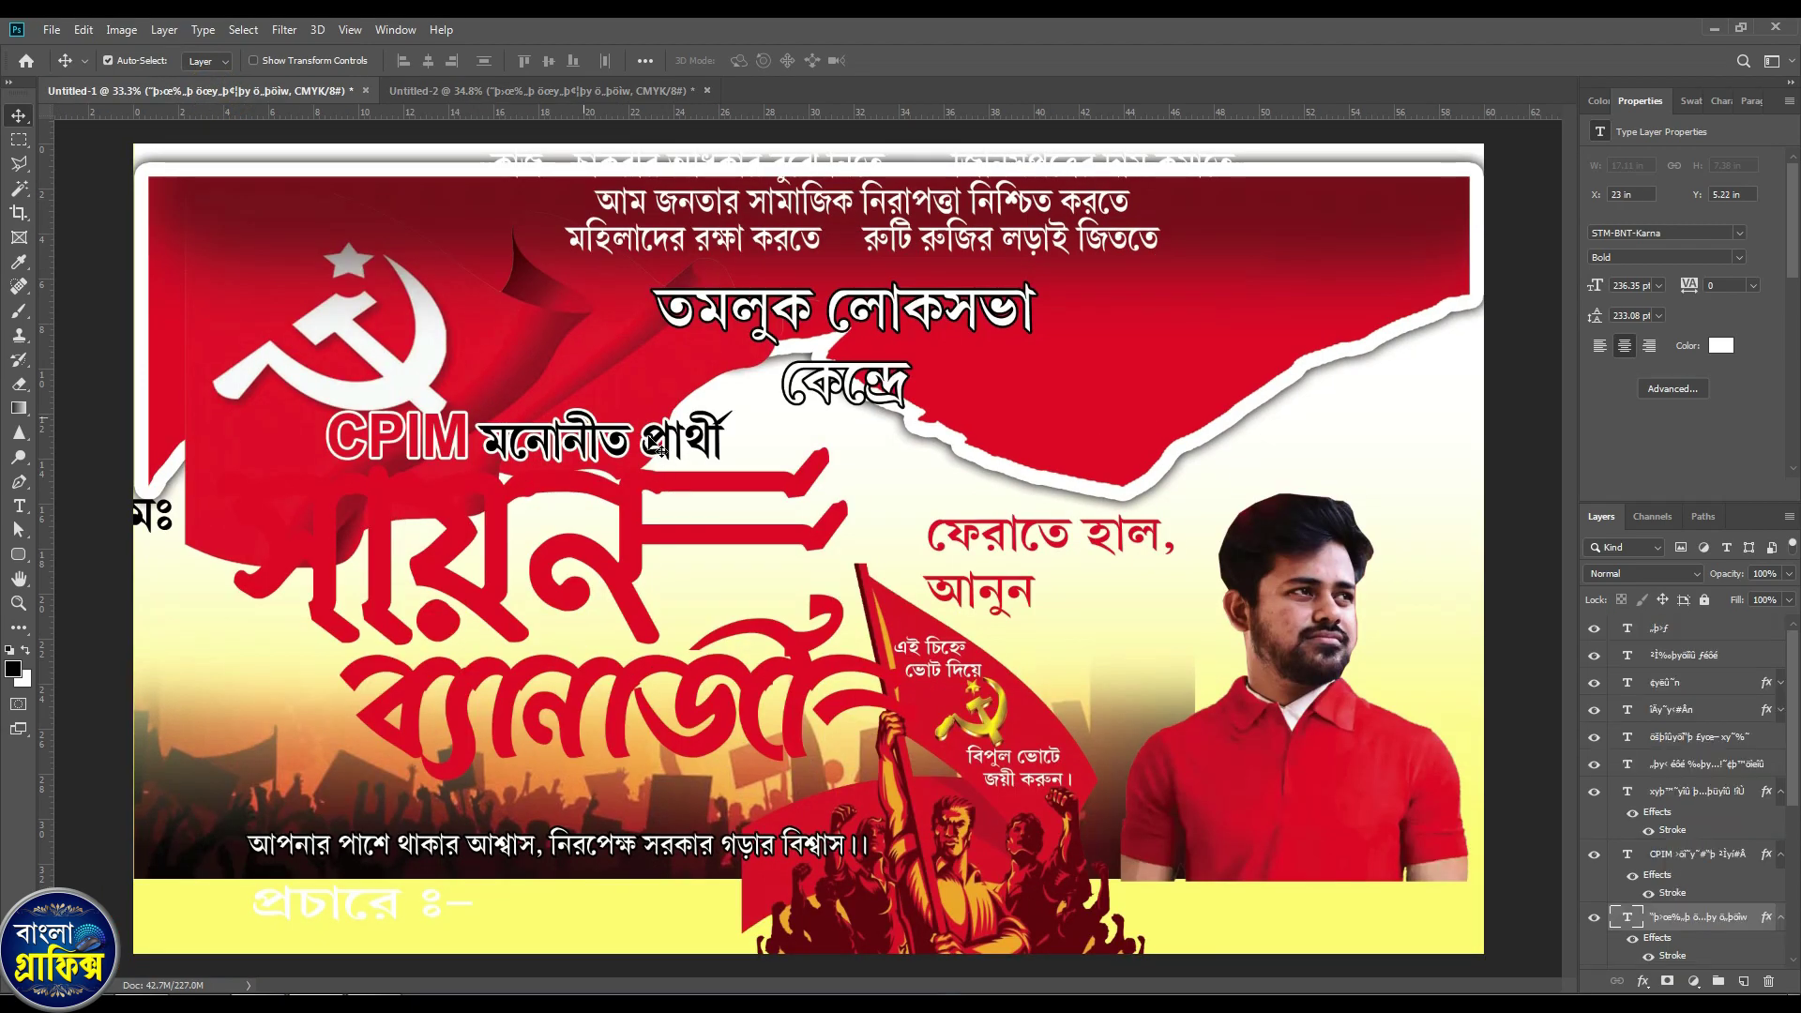
drag(657, 446, 752, 463)
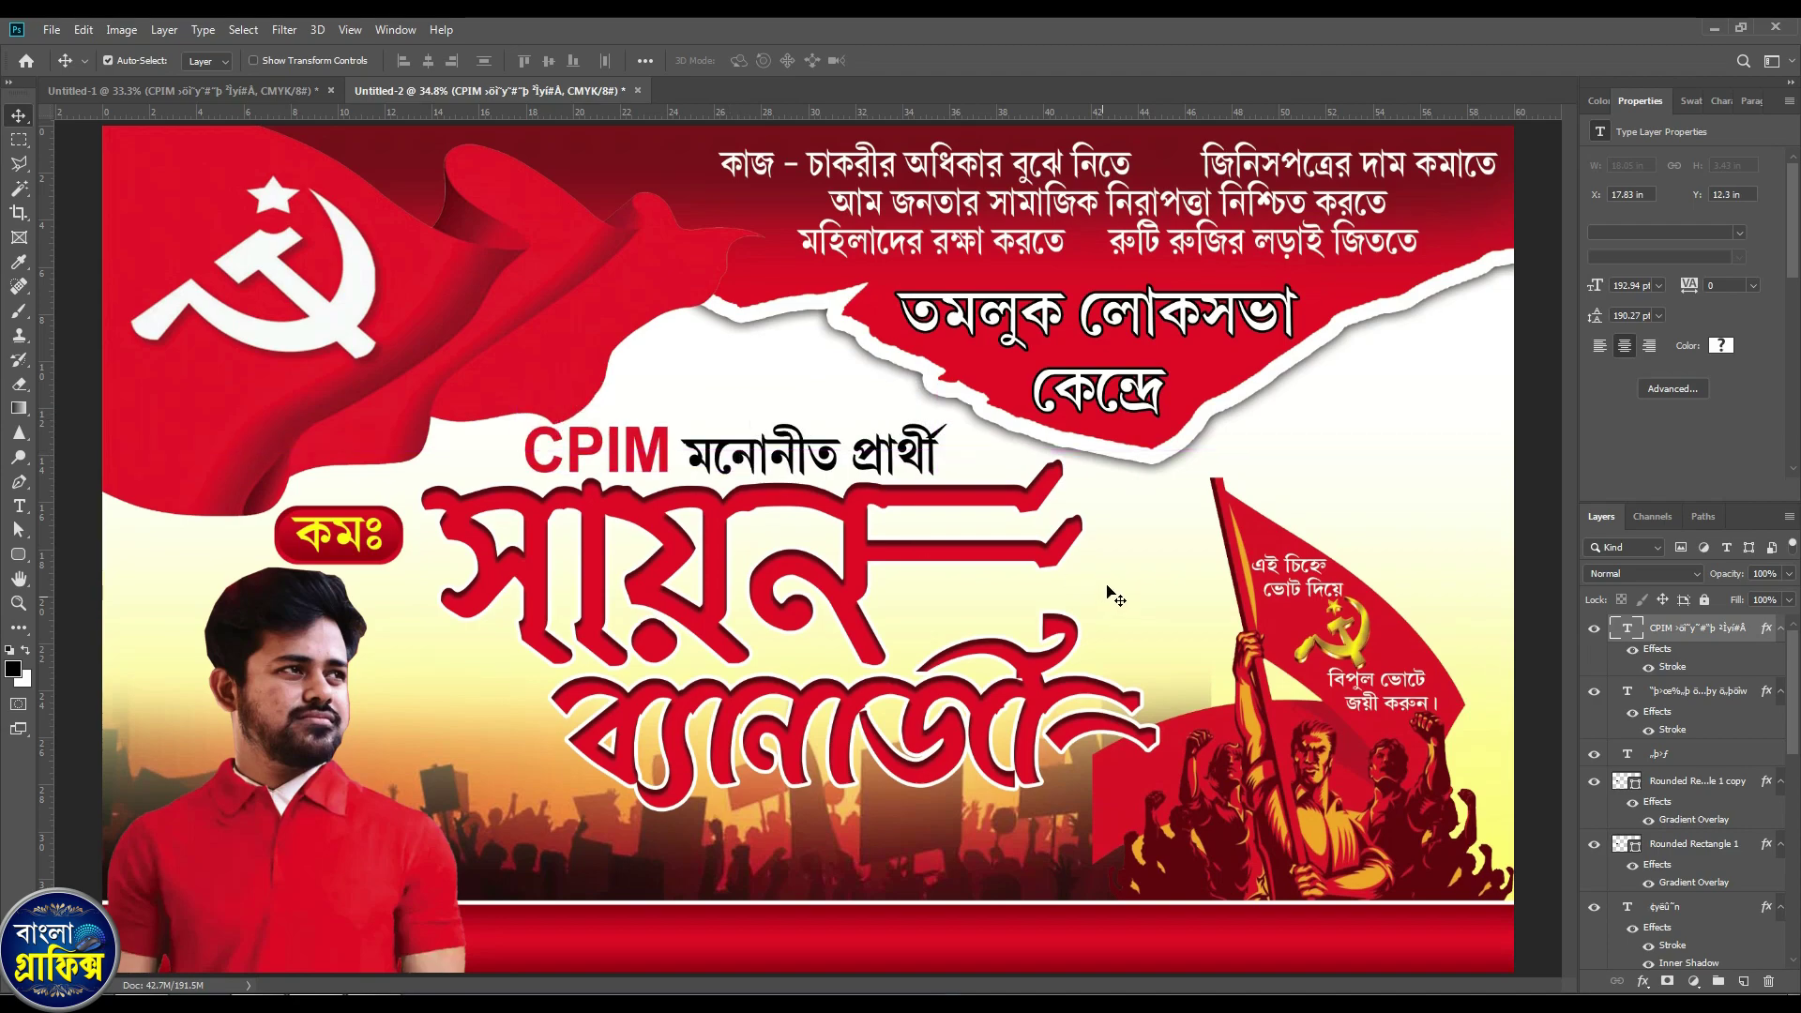
key(Up)
key(Up)
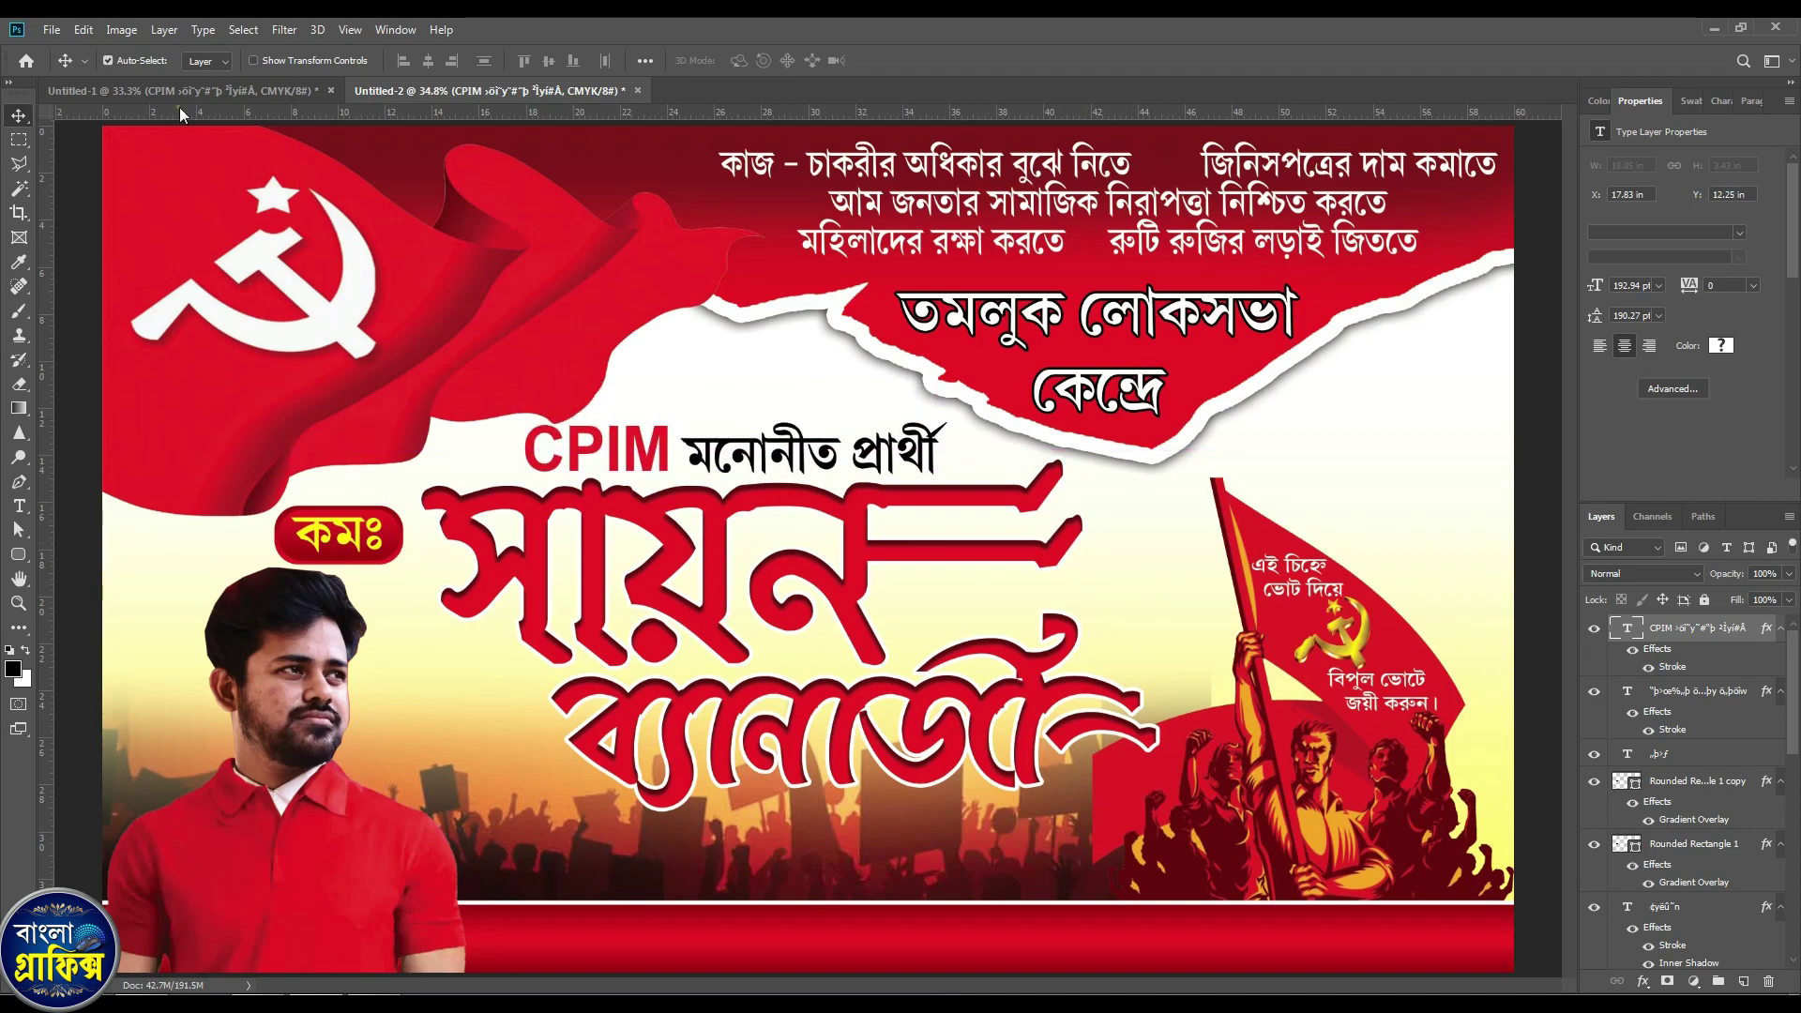
Copy the red "ফেরাতে হাল, আনুন" slogan from Untitled-1 into Untitled-2 and place it above the red flag.
click(188, 91)
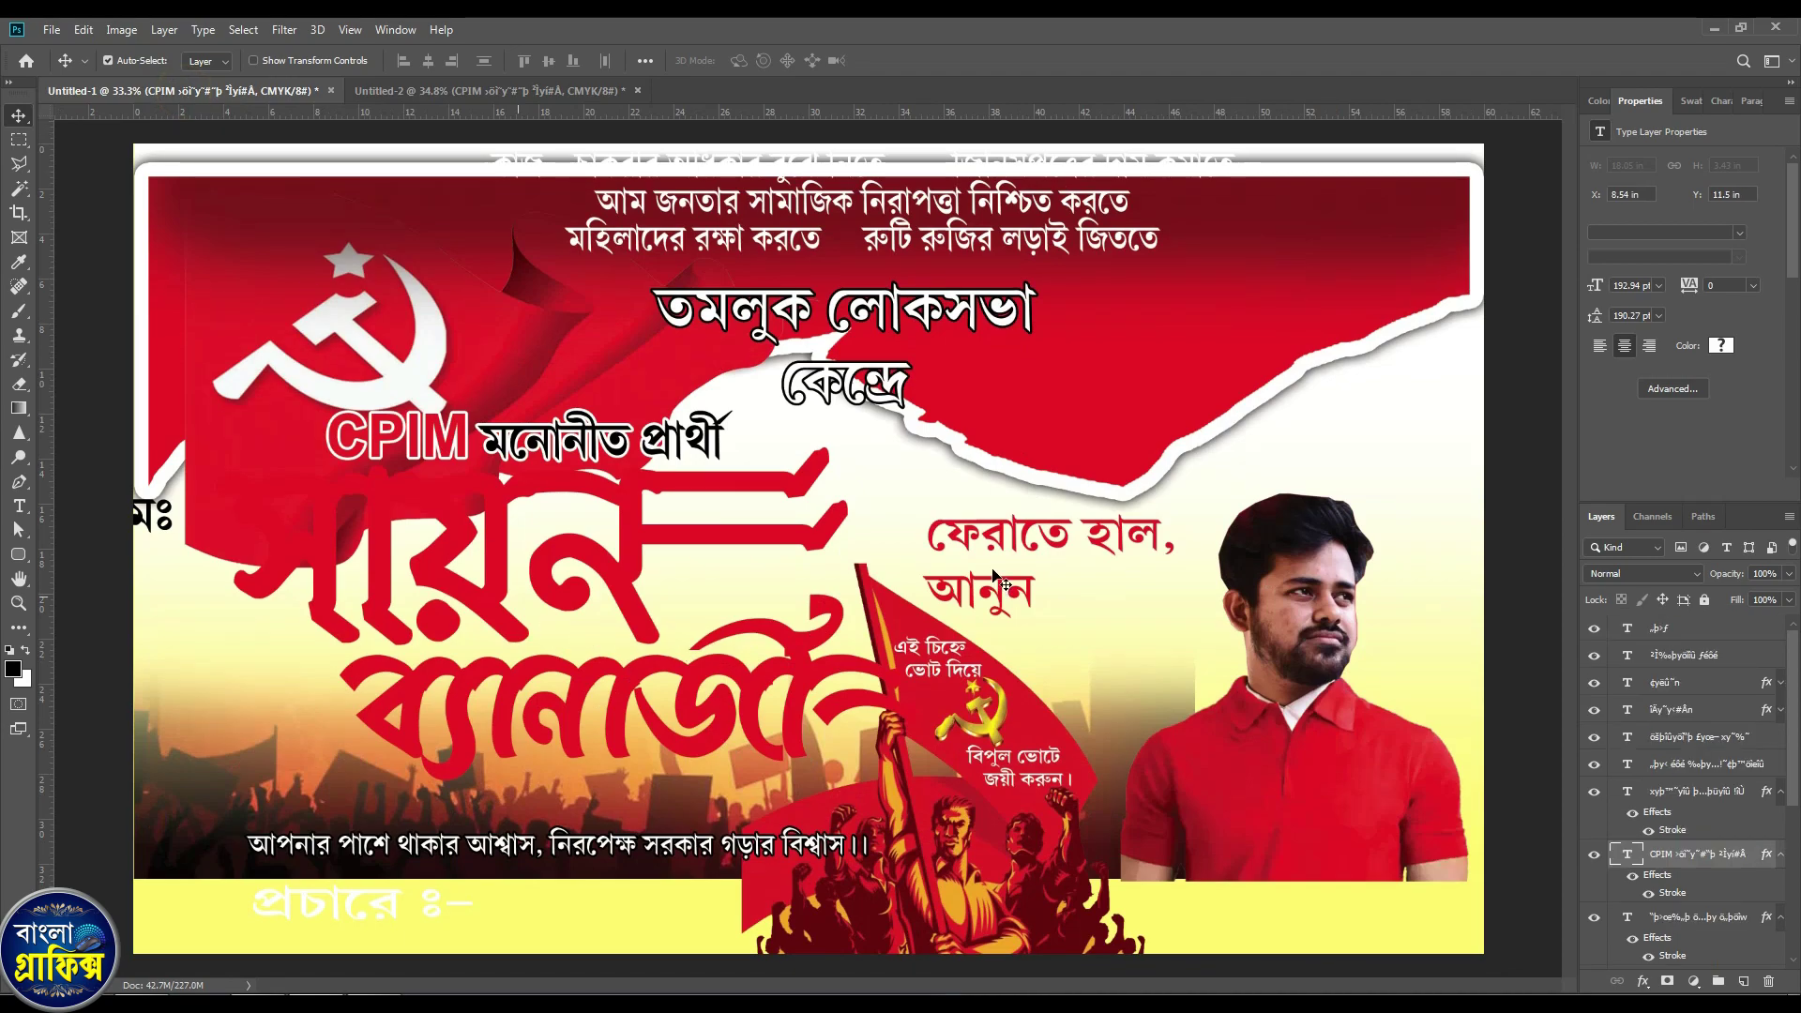
drag(995, 577, 1316, 463)
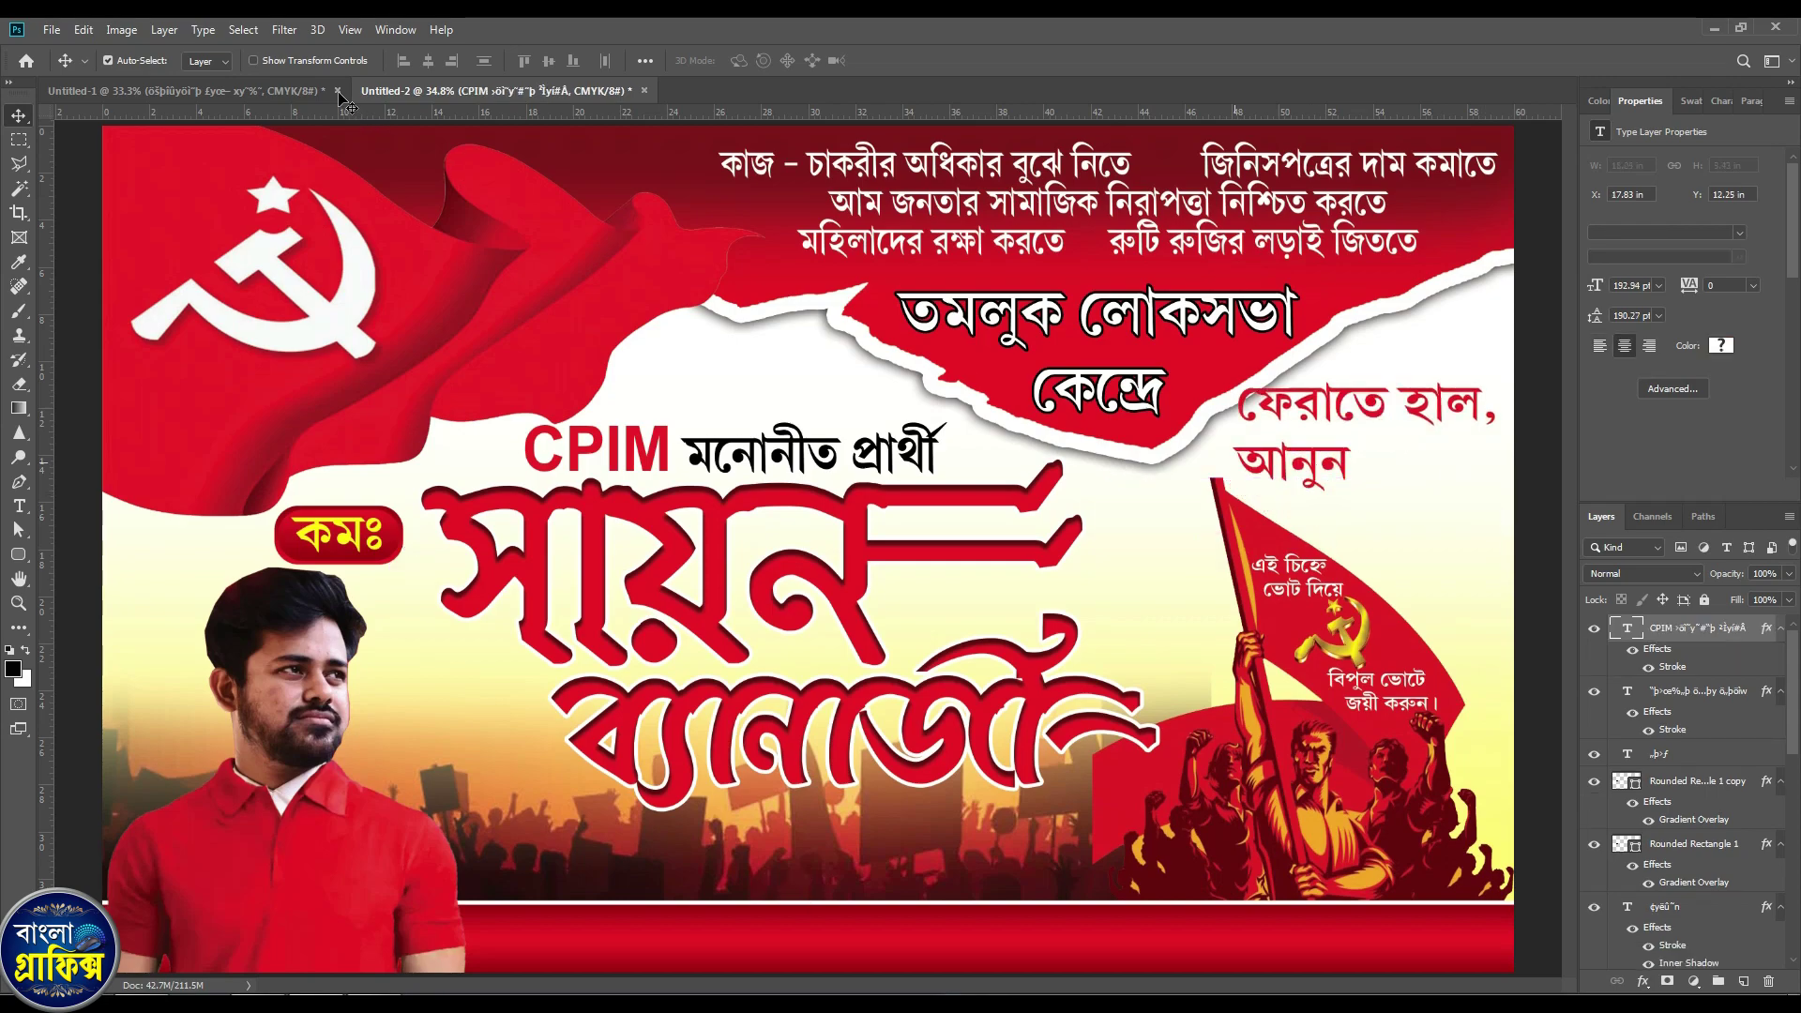
click(305, 91)
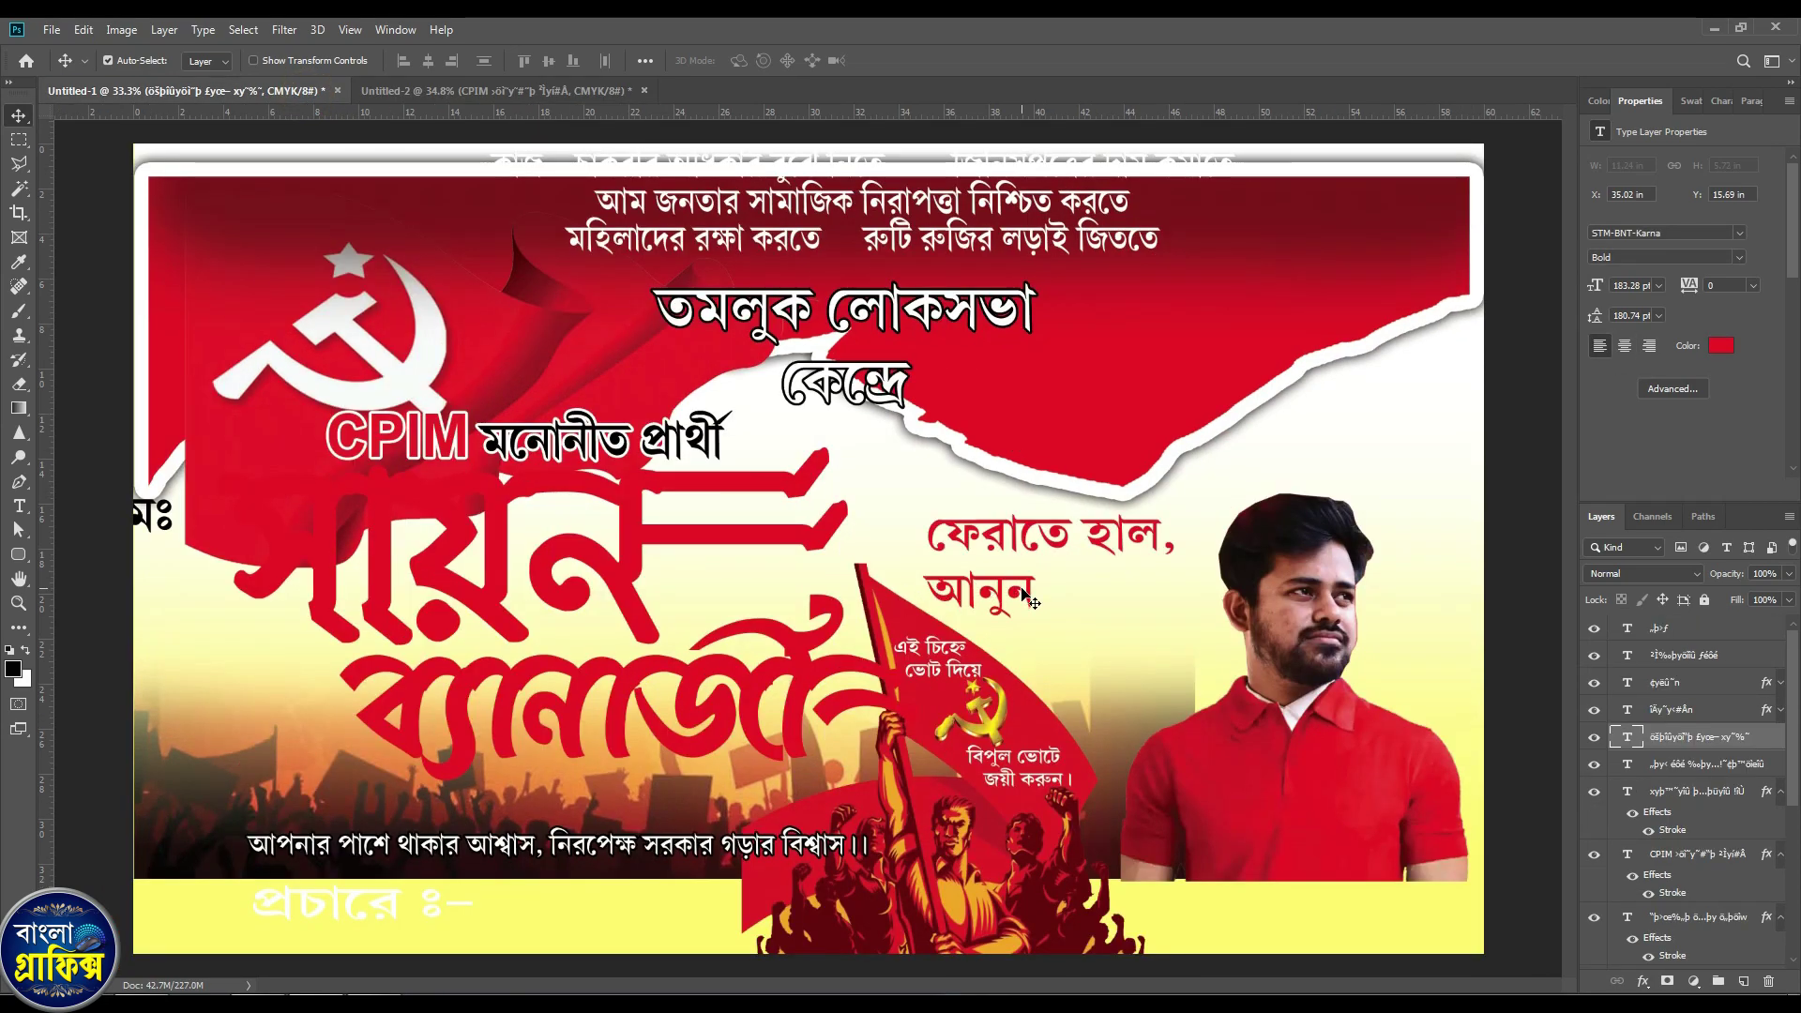
drag(1030, 589, 1343, 484)
Duplicate the "ফেরাতে হাল, আনুন" text and replace the copy's wording with "লাল" in the STM-BNT-Chhabi font.
key(super)
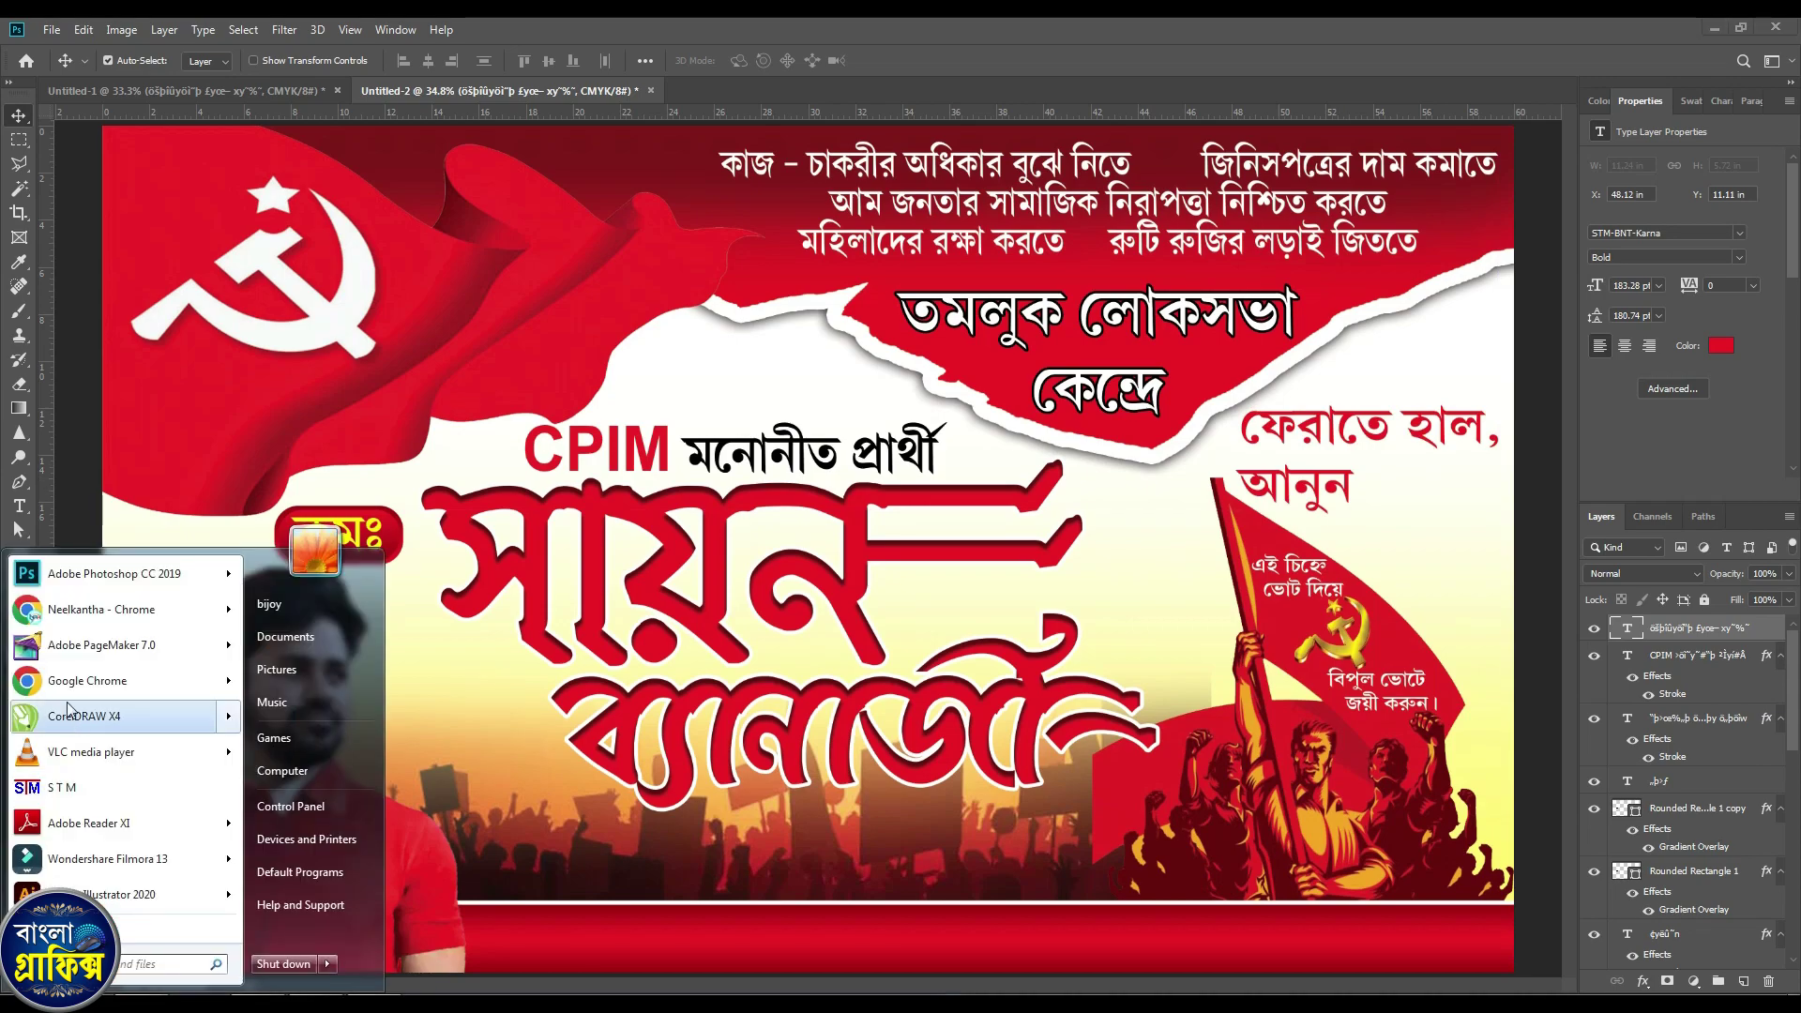
click(67, 765)
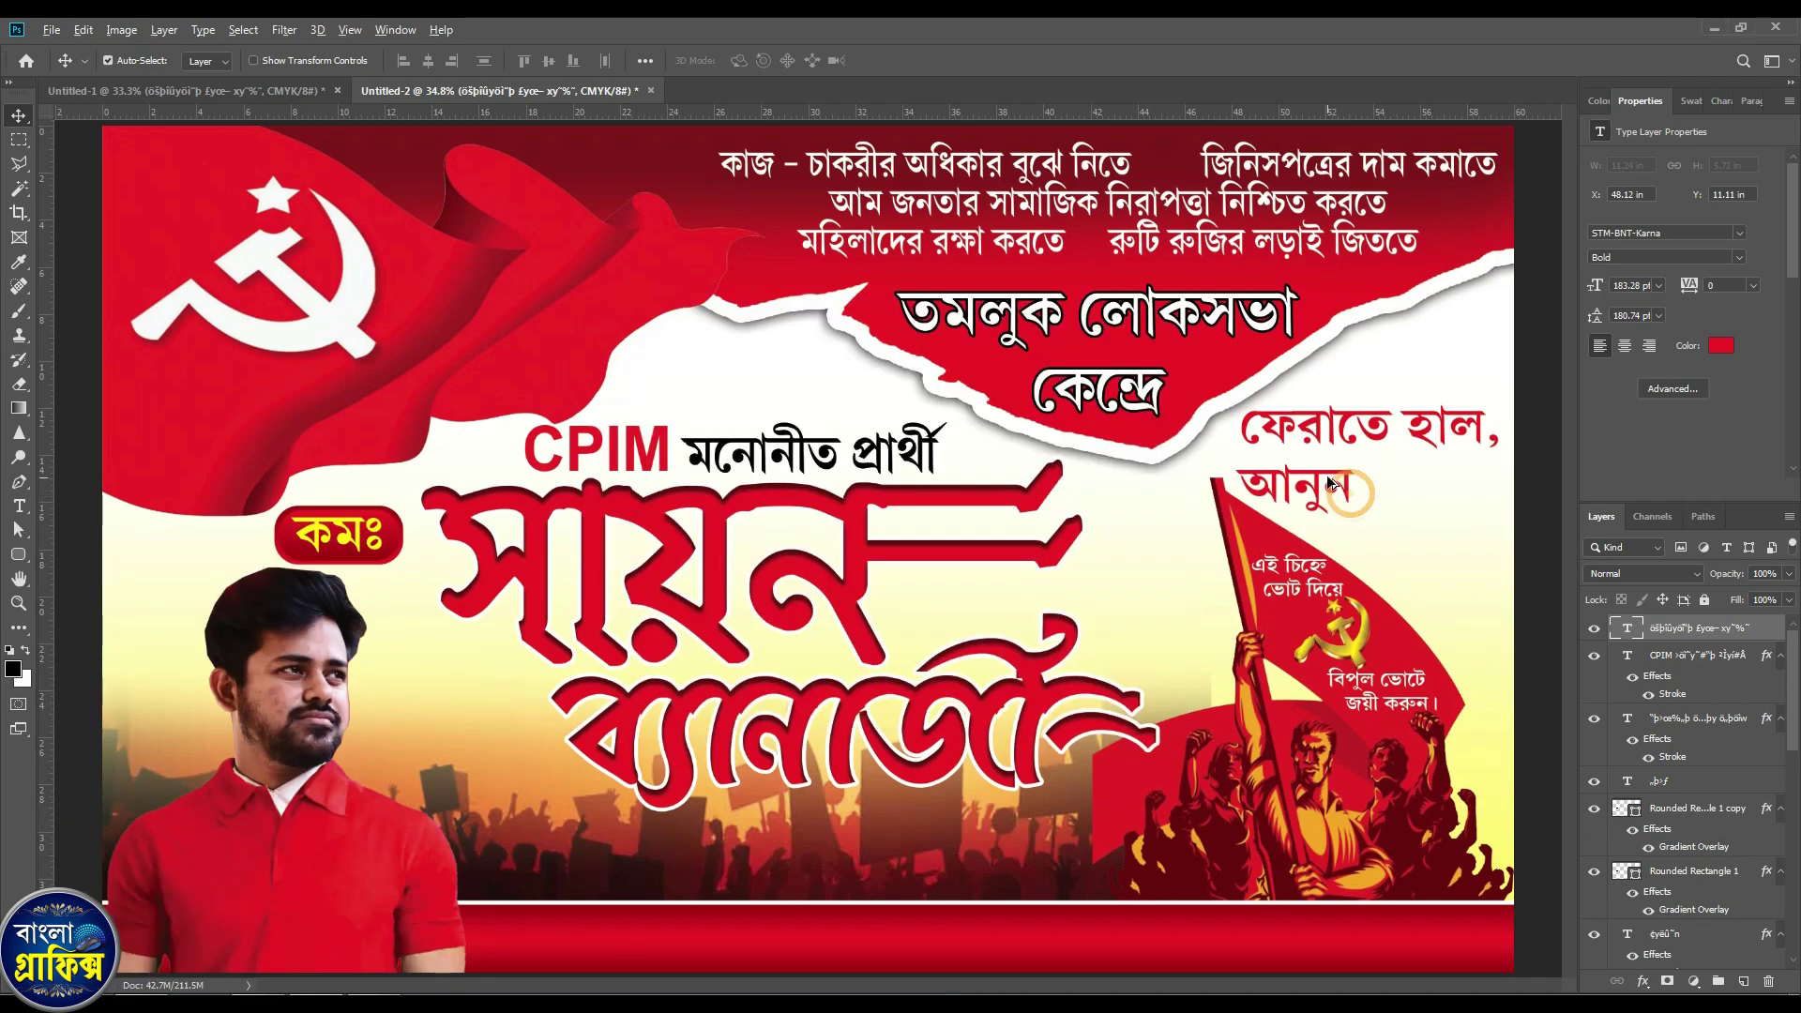
drag(1326, 475, 1357, 571)
double_click(1416, 530)
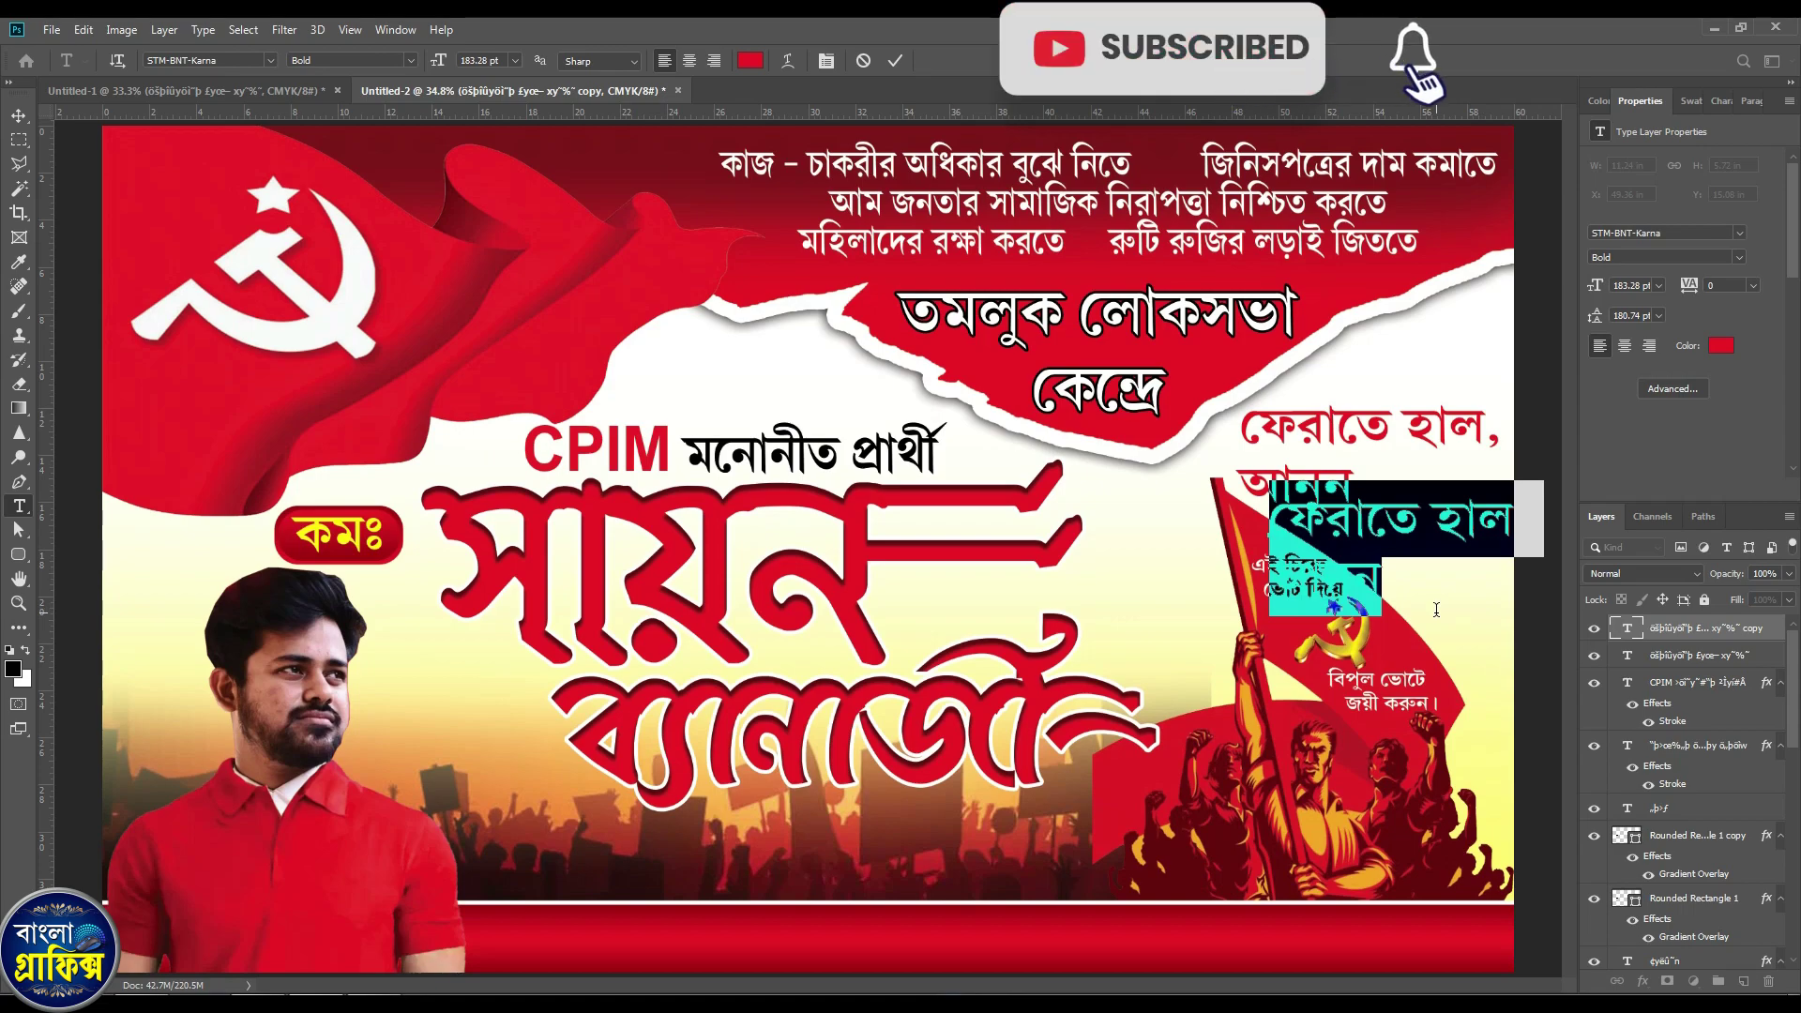
text(লাল)
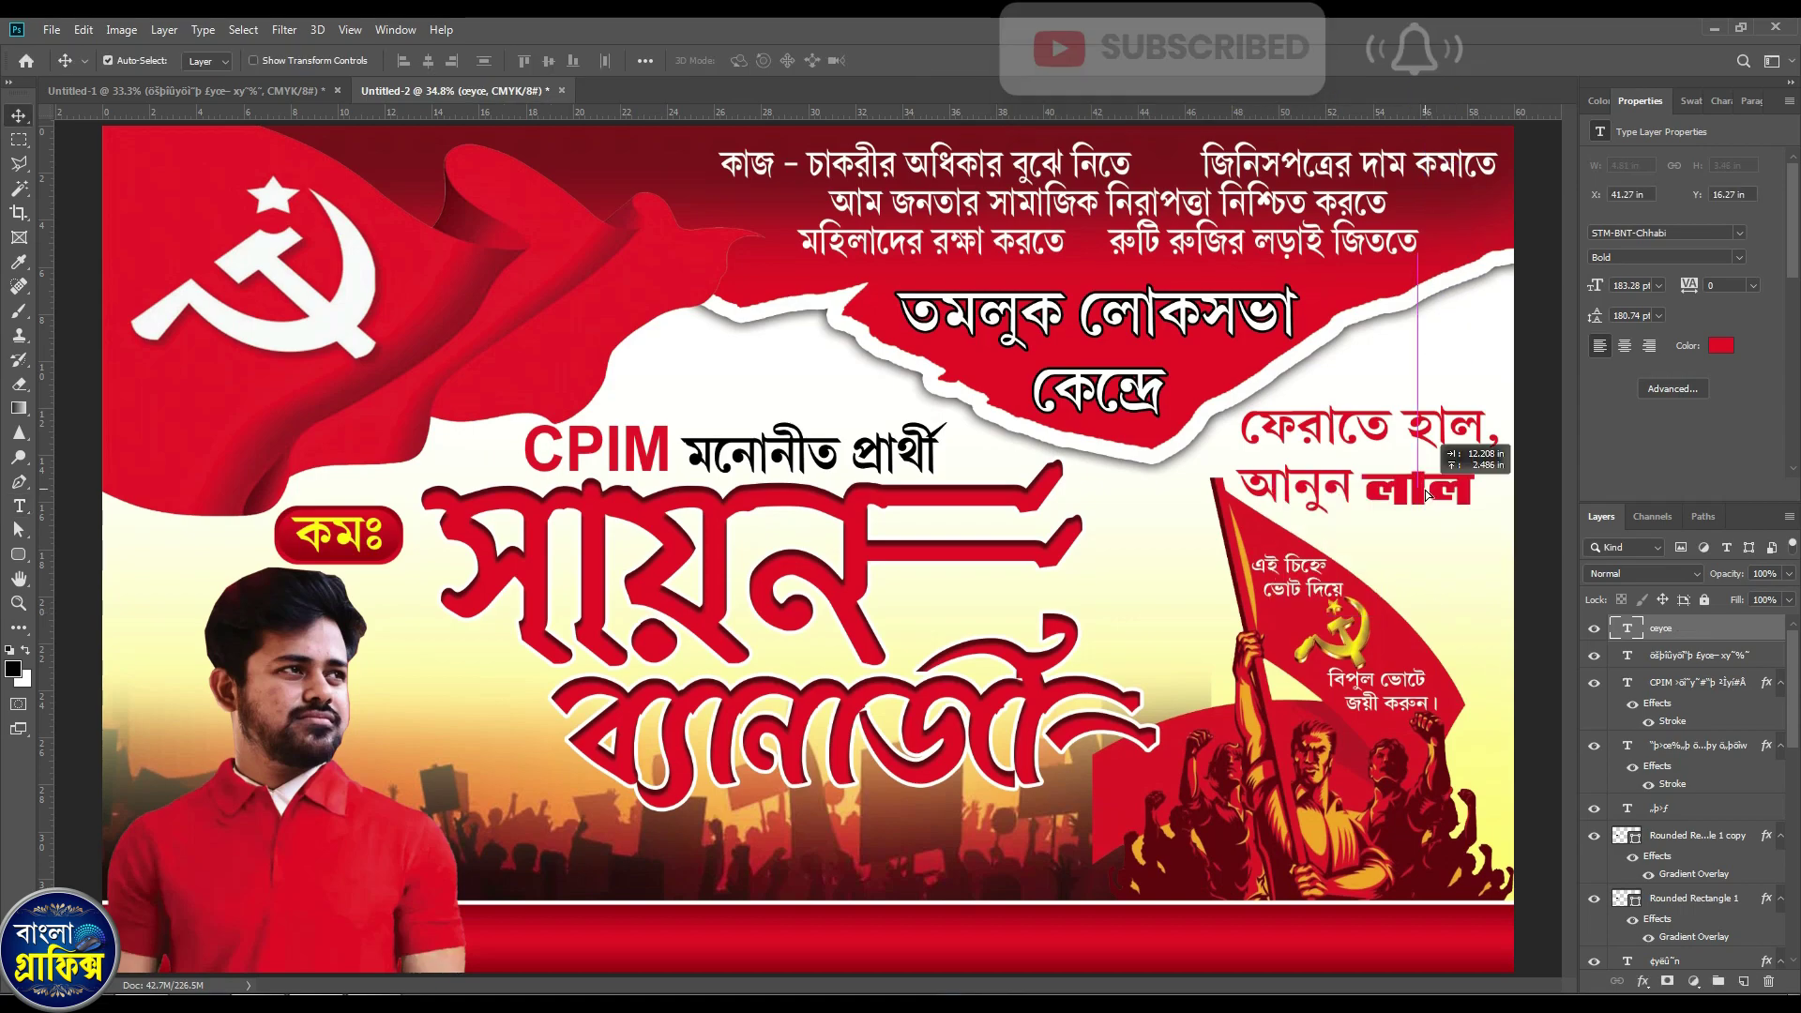
Stretch "লাল" to about 123% width and 199% height and position it beside "আনুন".
key(ctrl+t)
drag(1478, 536, 1503, 618)
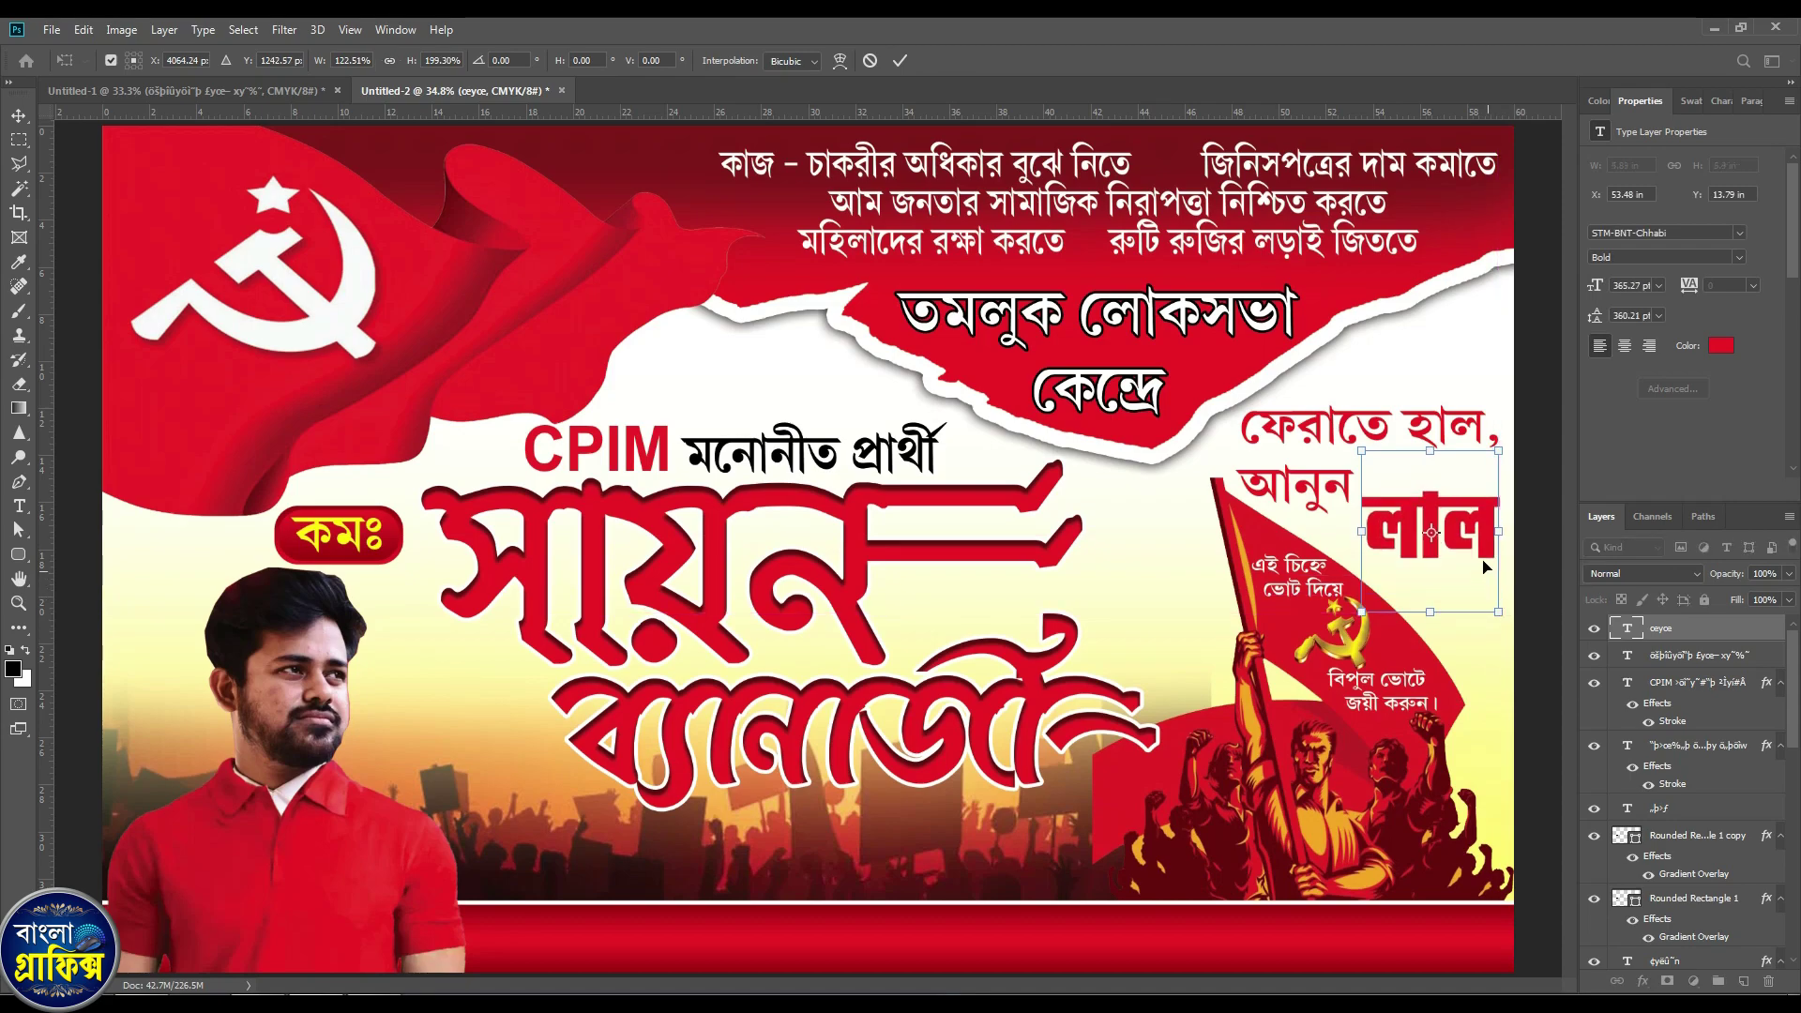
key(Return)
drag(1487, 536, 1485, 497)
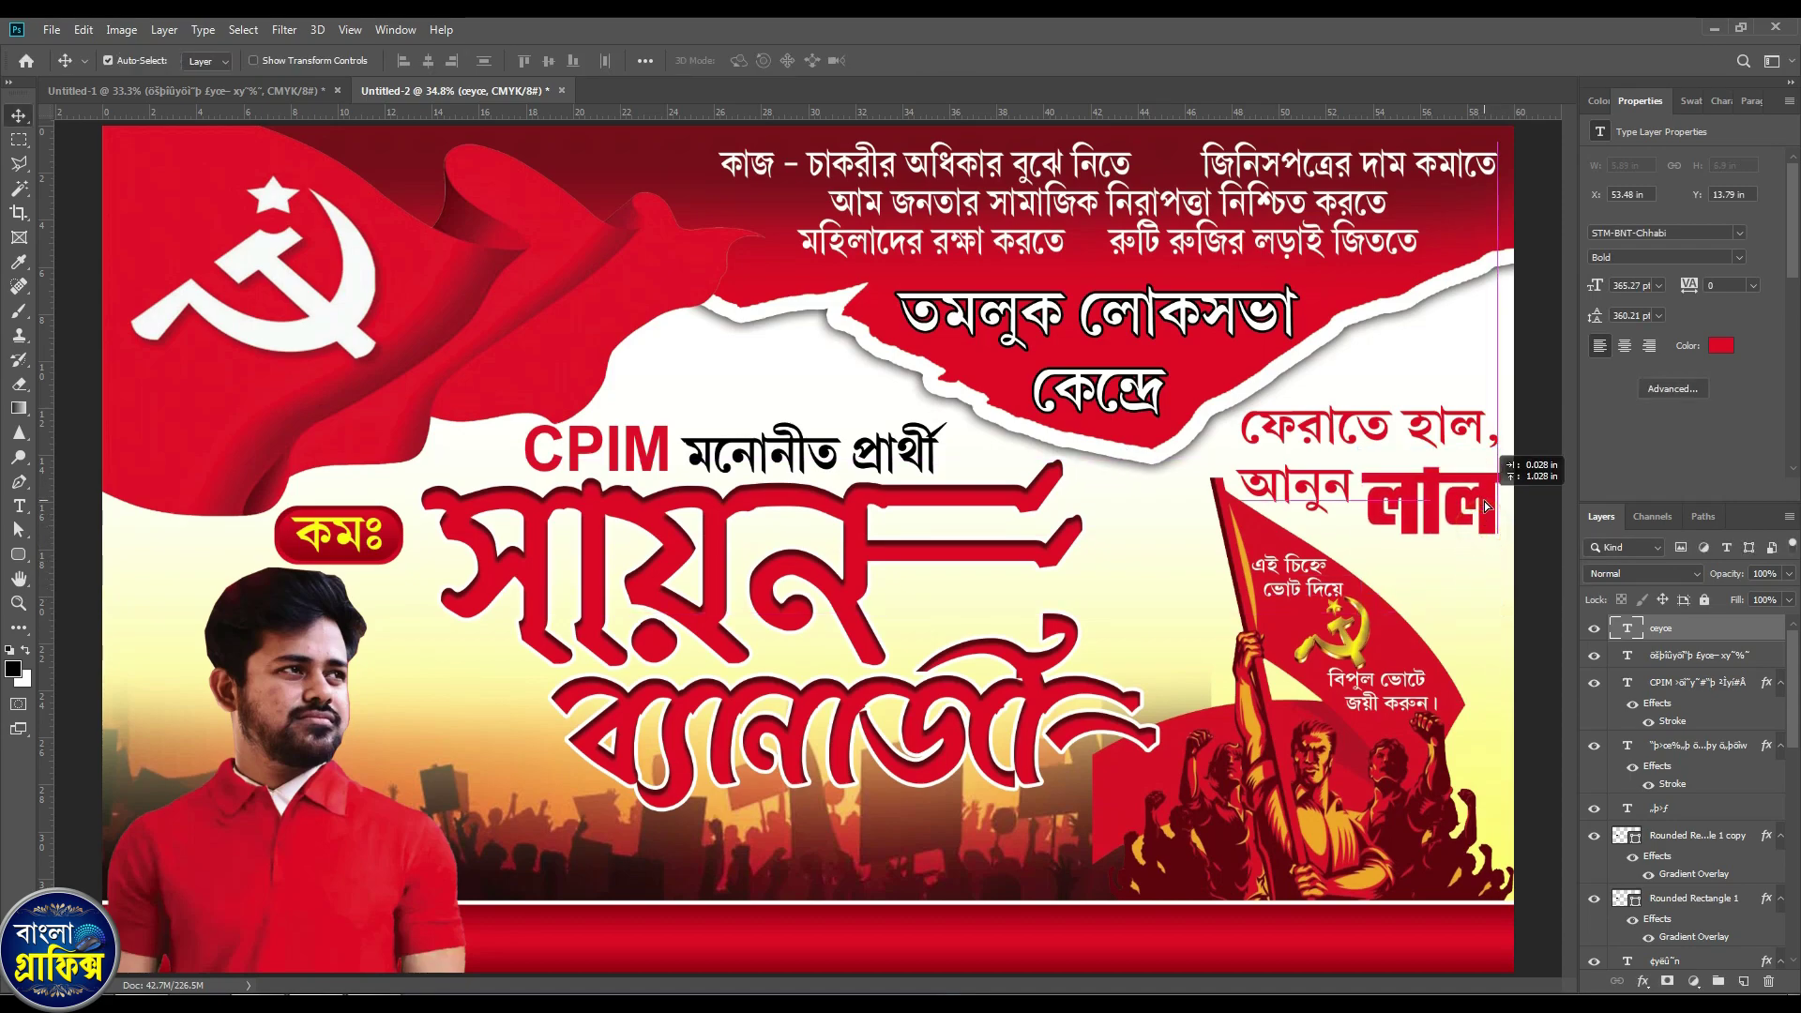
key(Up)
key(Up)
key(Up)
key(Up)
key(Up)
key(Up)
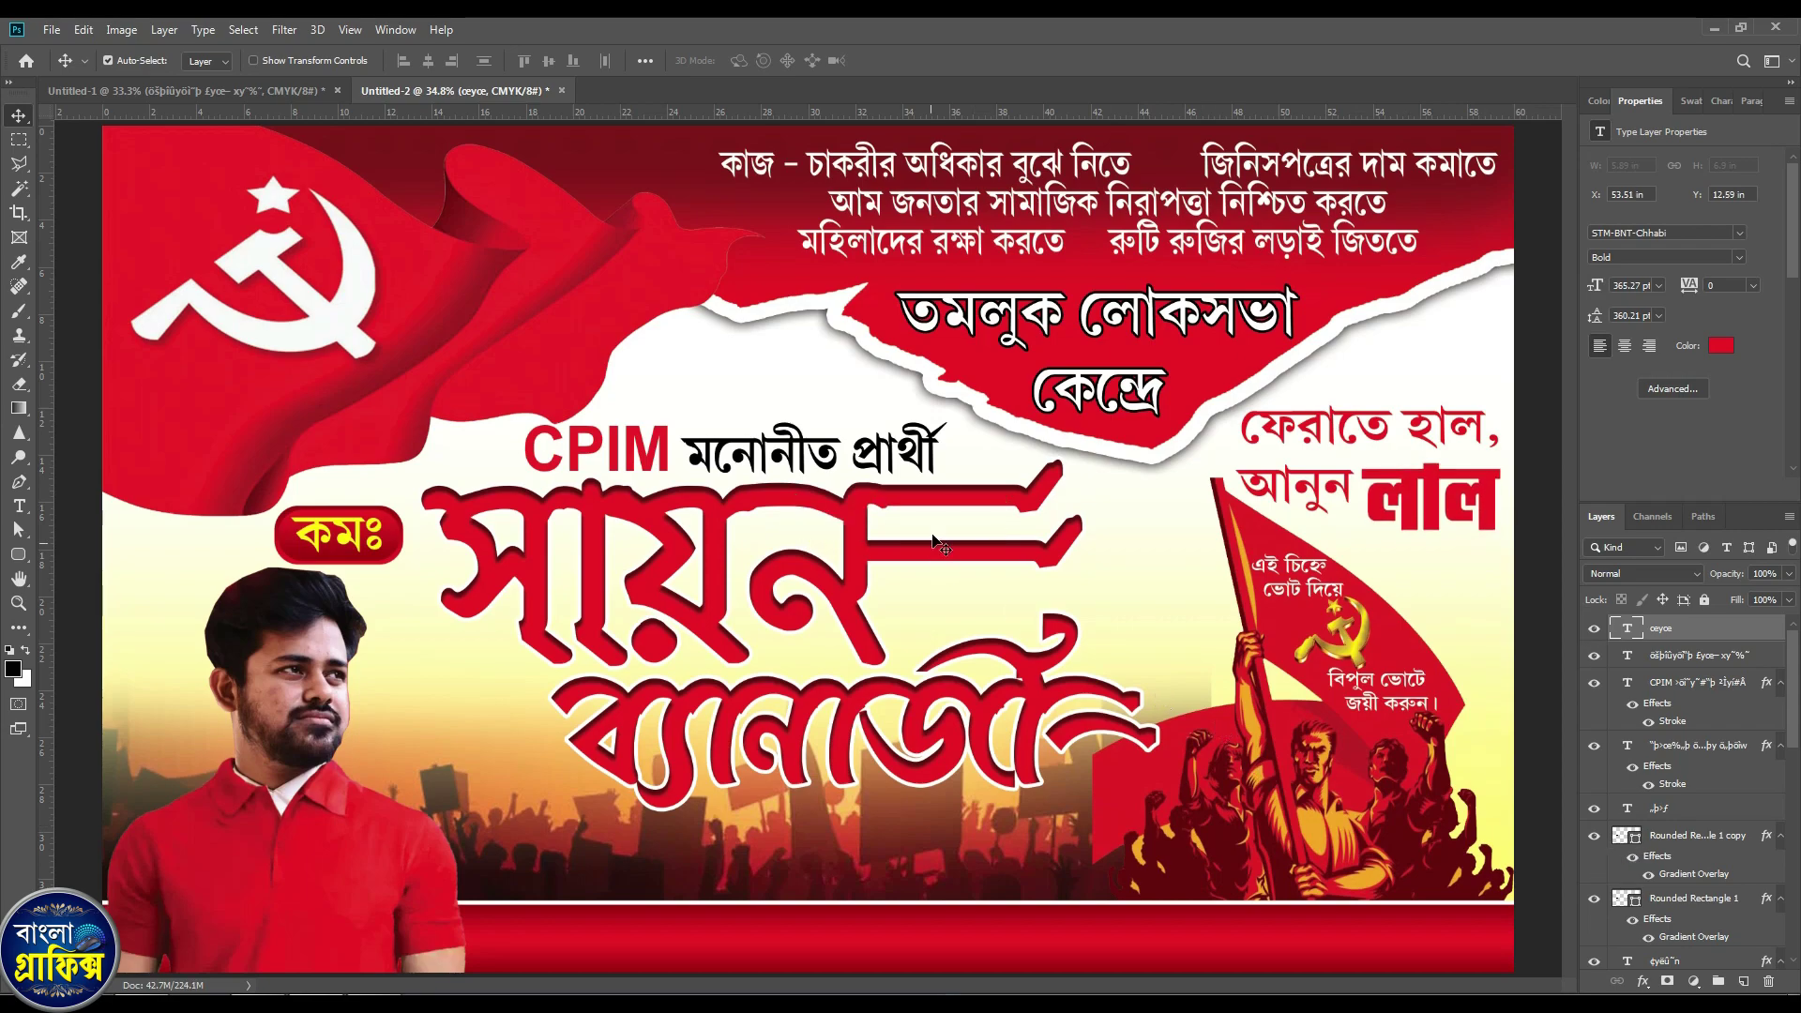
Copy the white "প্রচারে ঃ-" text from Untitled-1 onto the red bottom strip of Untitled-2, beside the candidate's photo.
click(184, 95)
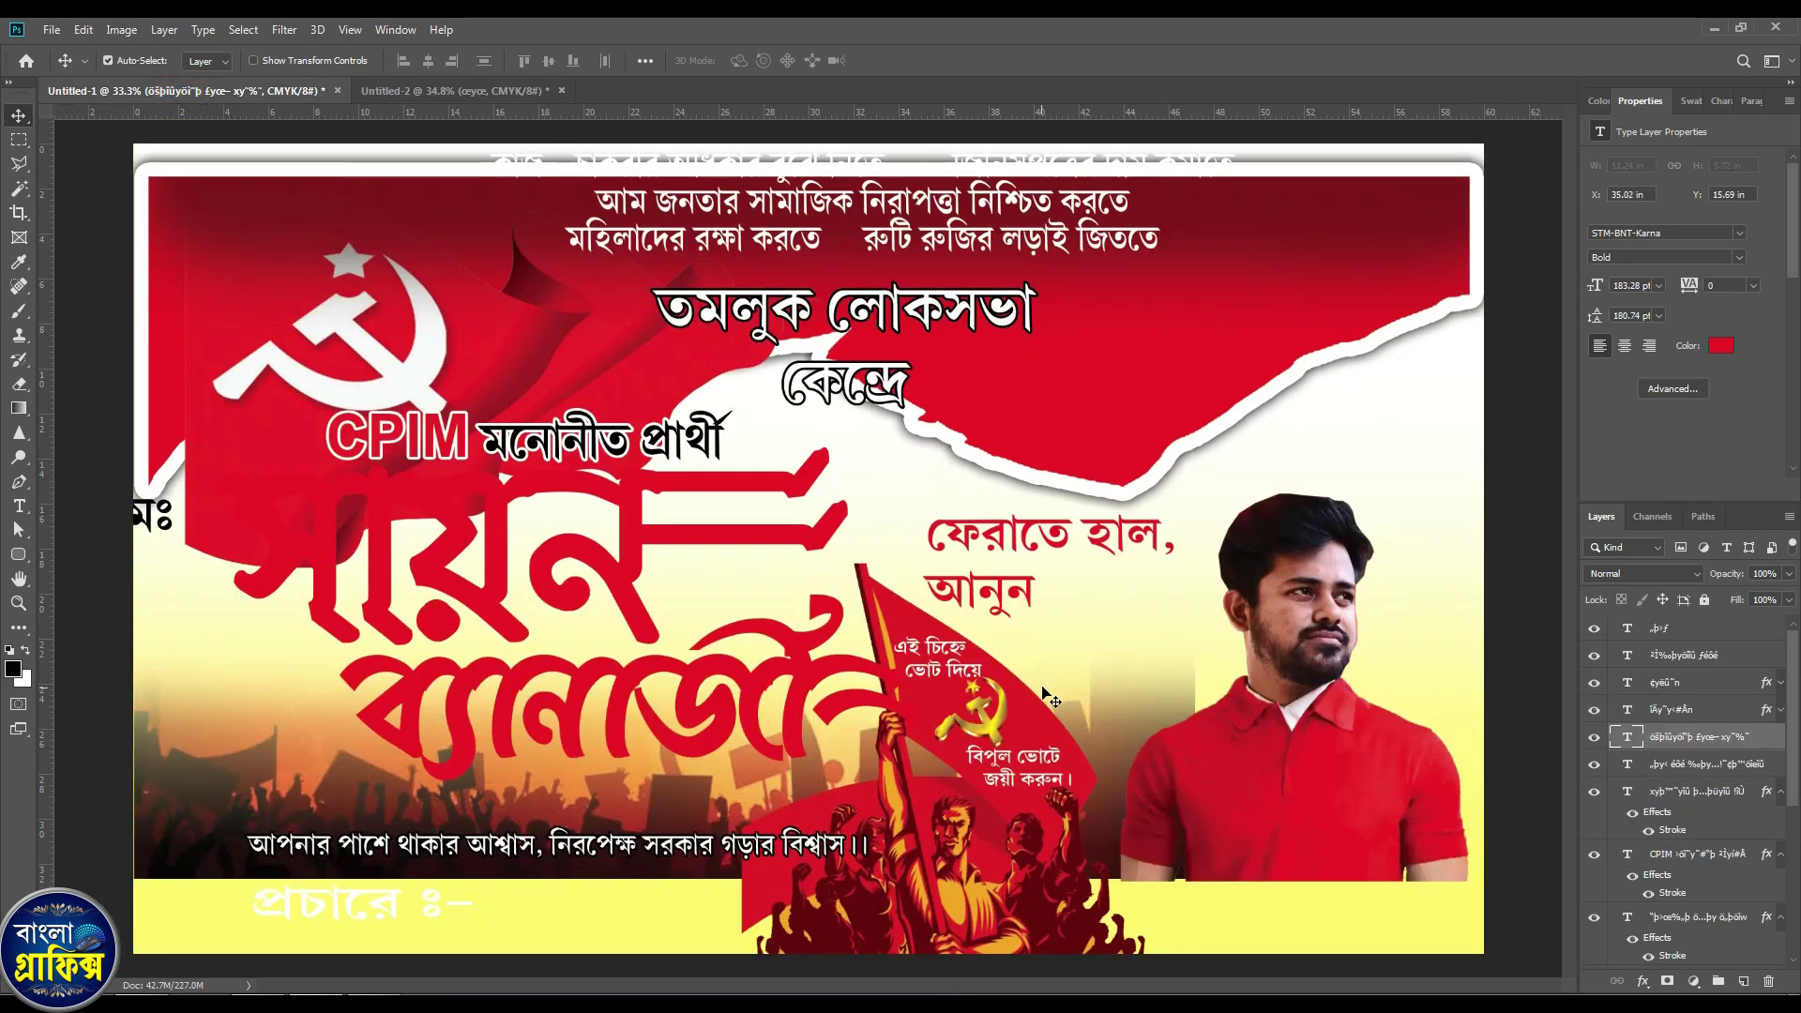
click(329, 908)
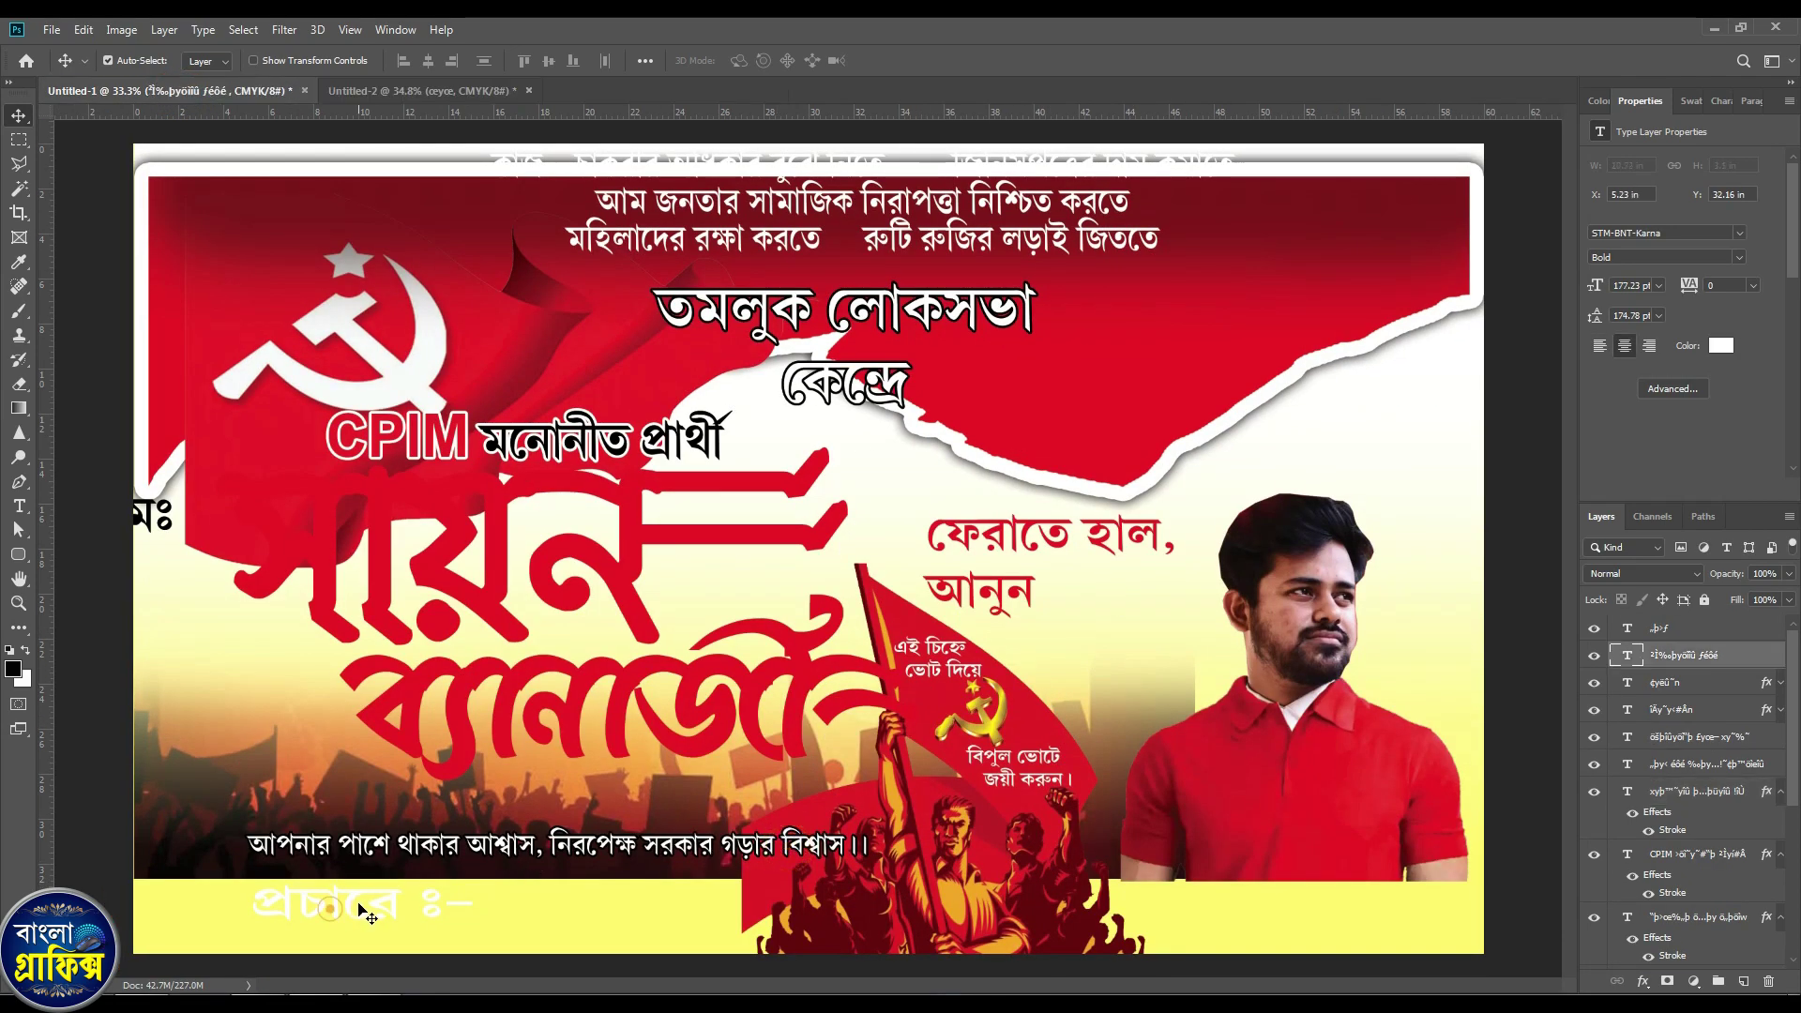
click(443, 85)
drag(510, 927, 592, 951)
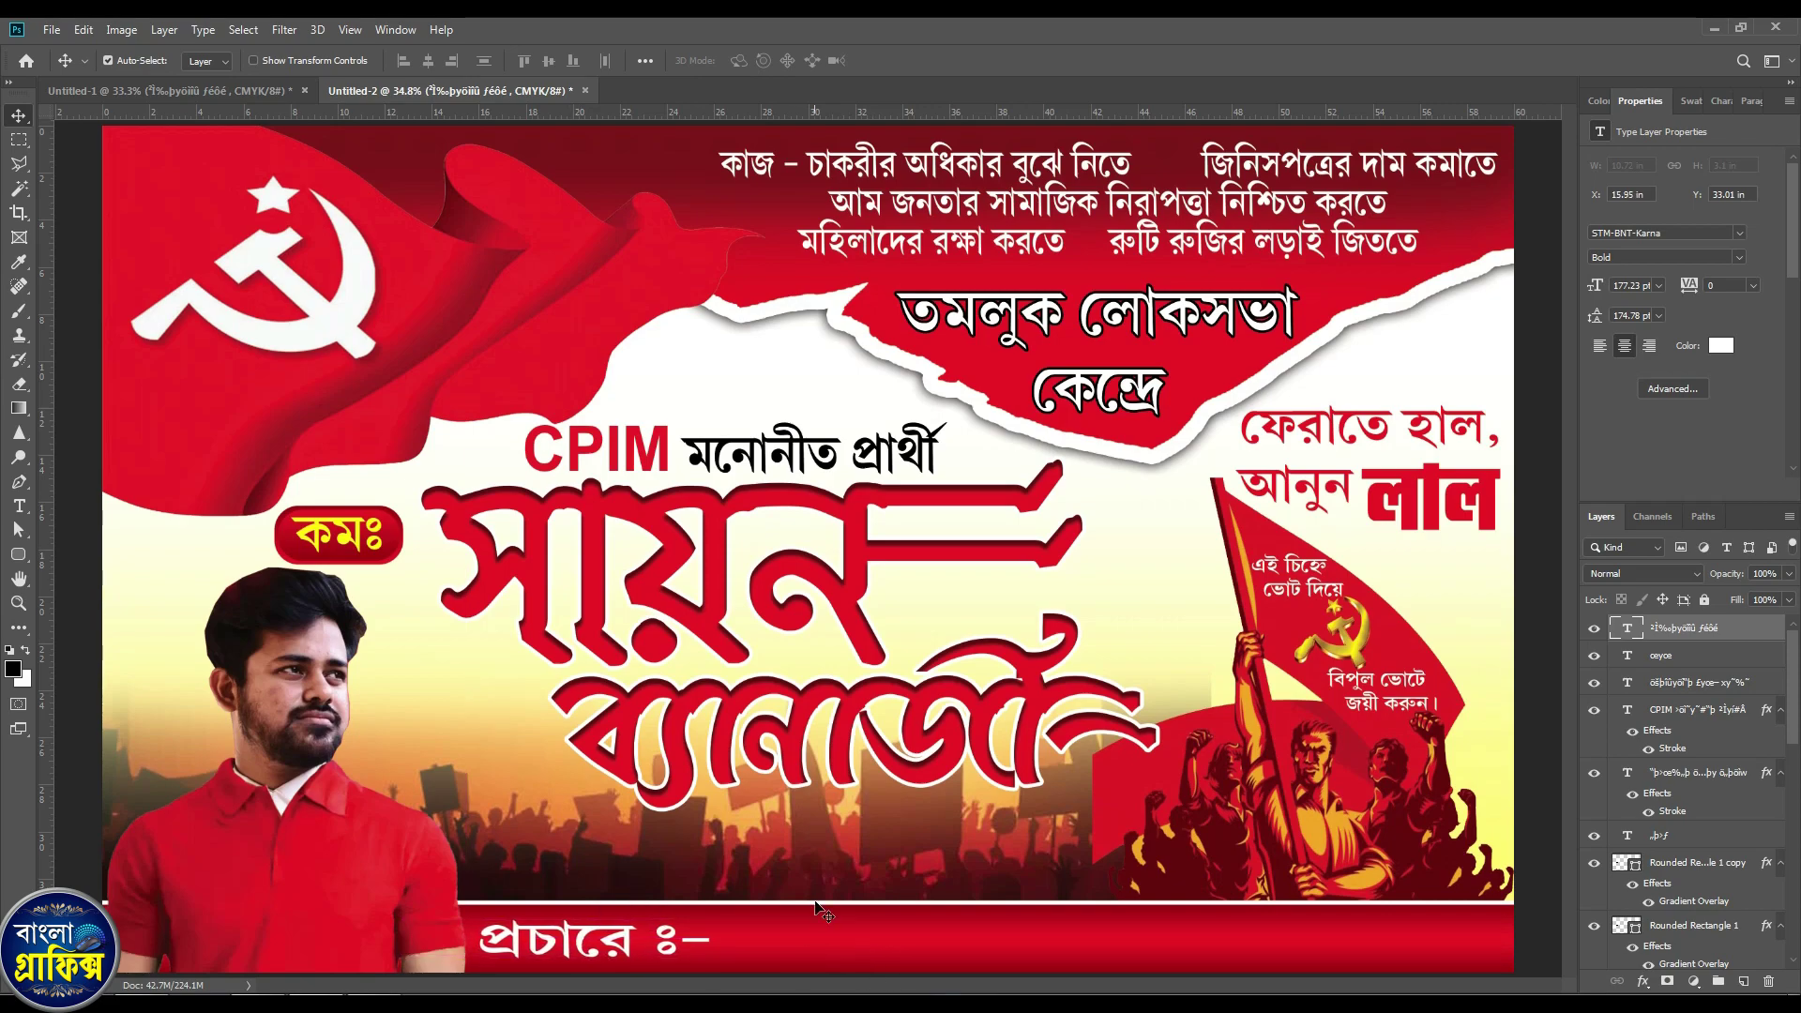
Copy the "আপনার পাশে থাকার আশ্বাস, নিরপেক্ষ সরকার গড়ার বিশ্বাস।।" line from Untitled-1 to just above the red bottom strip and fine-tune its position.
click(224, 89)
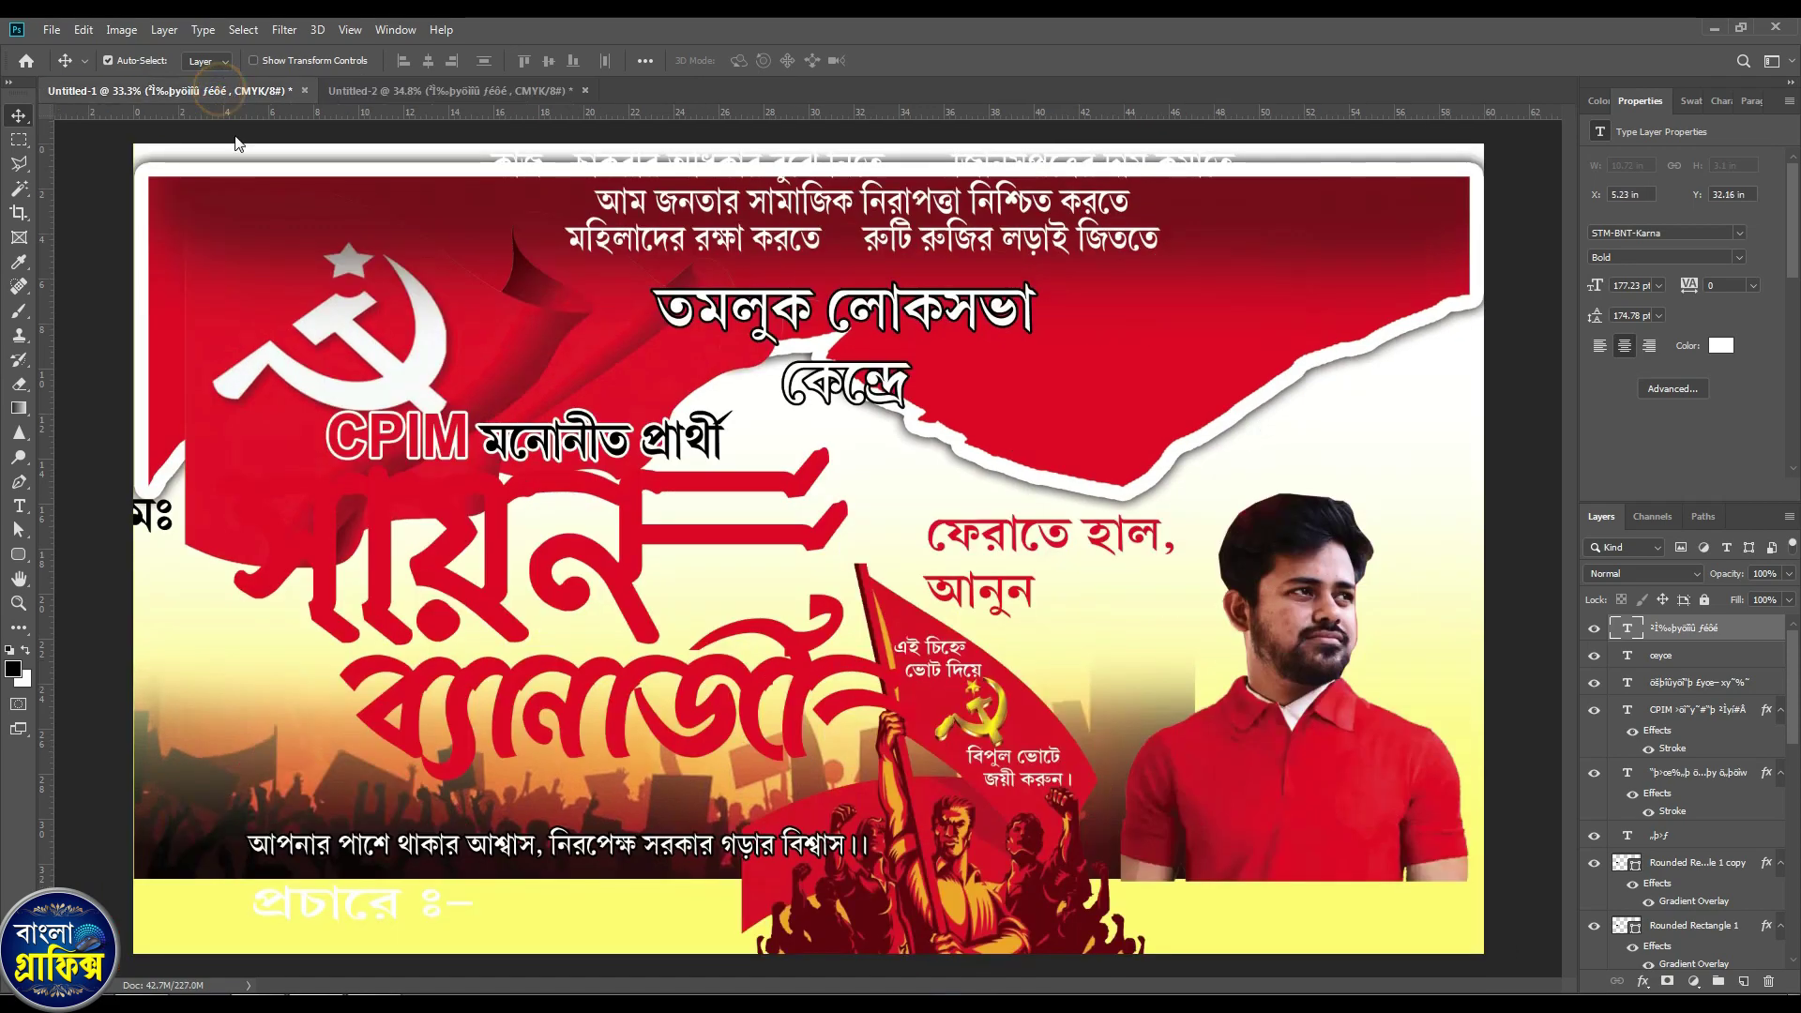
click(654, 855)
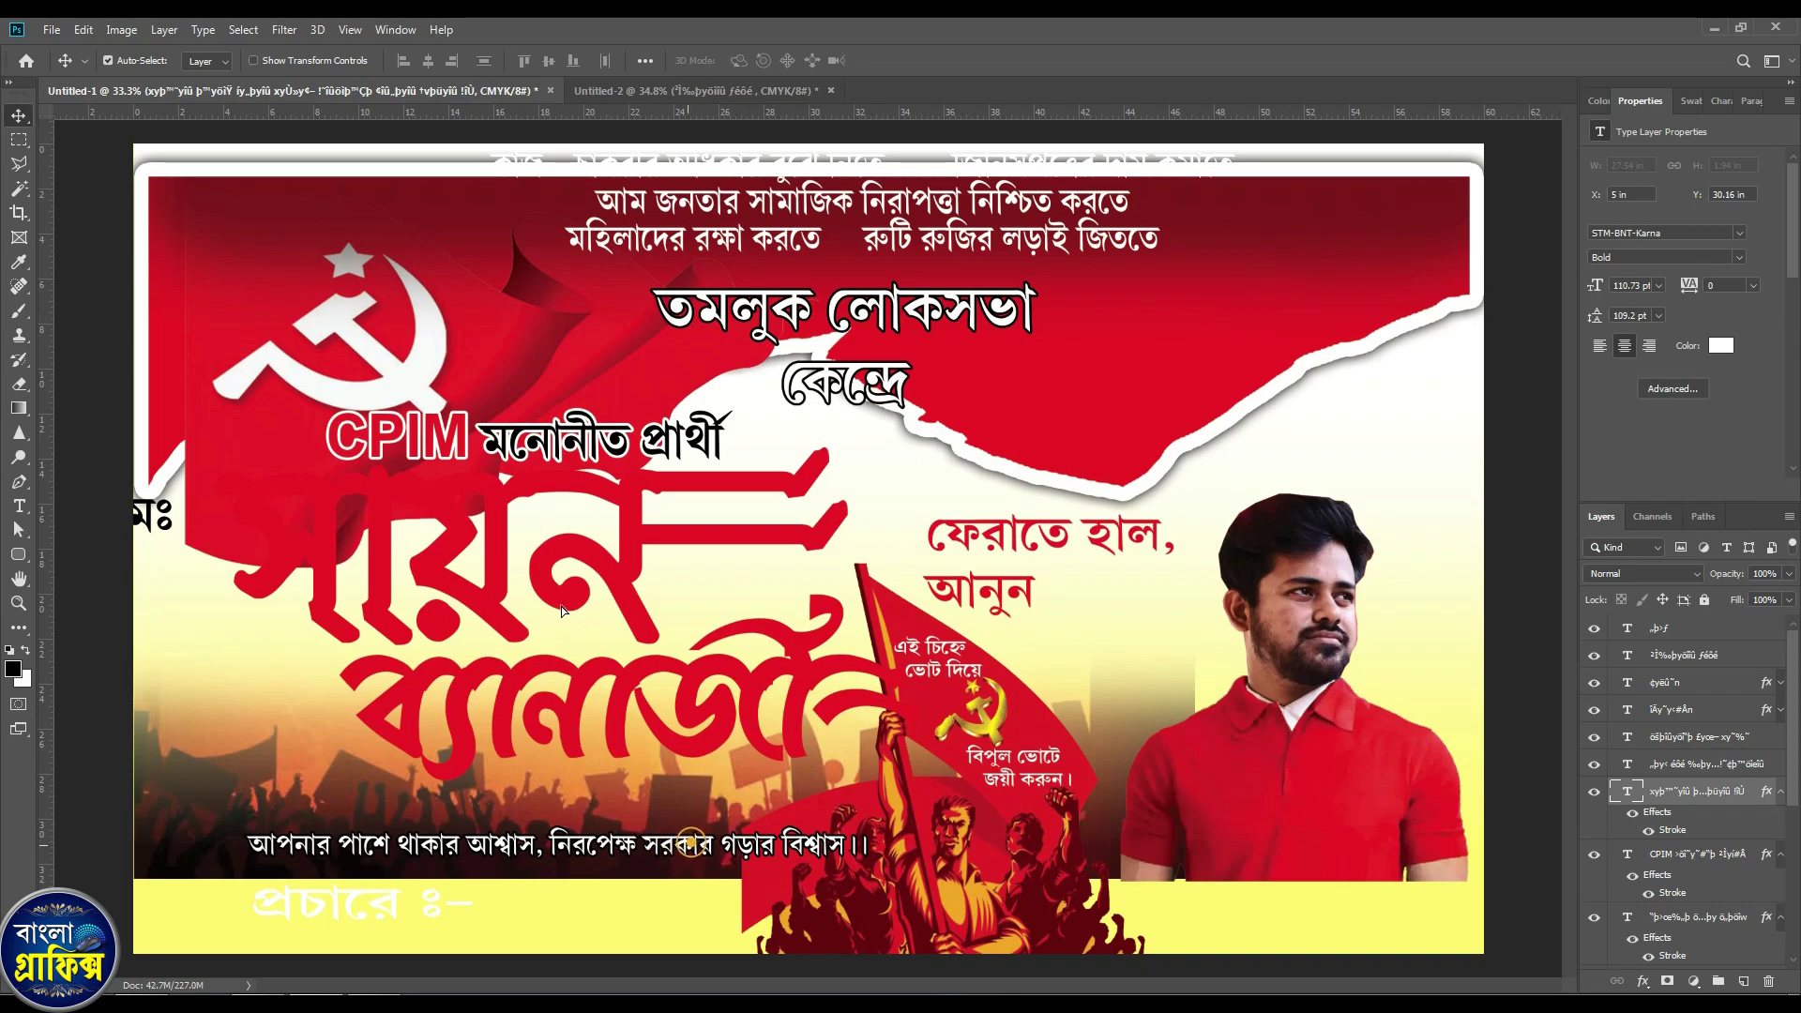
drag(689, 842, 751, 673)
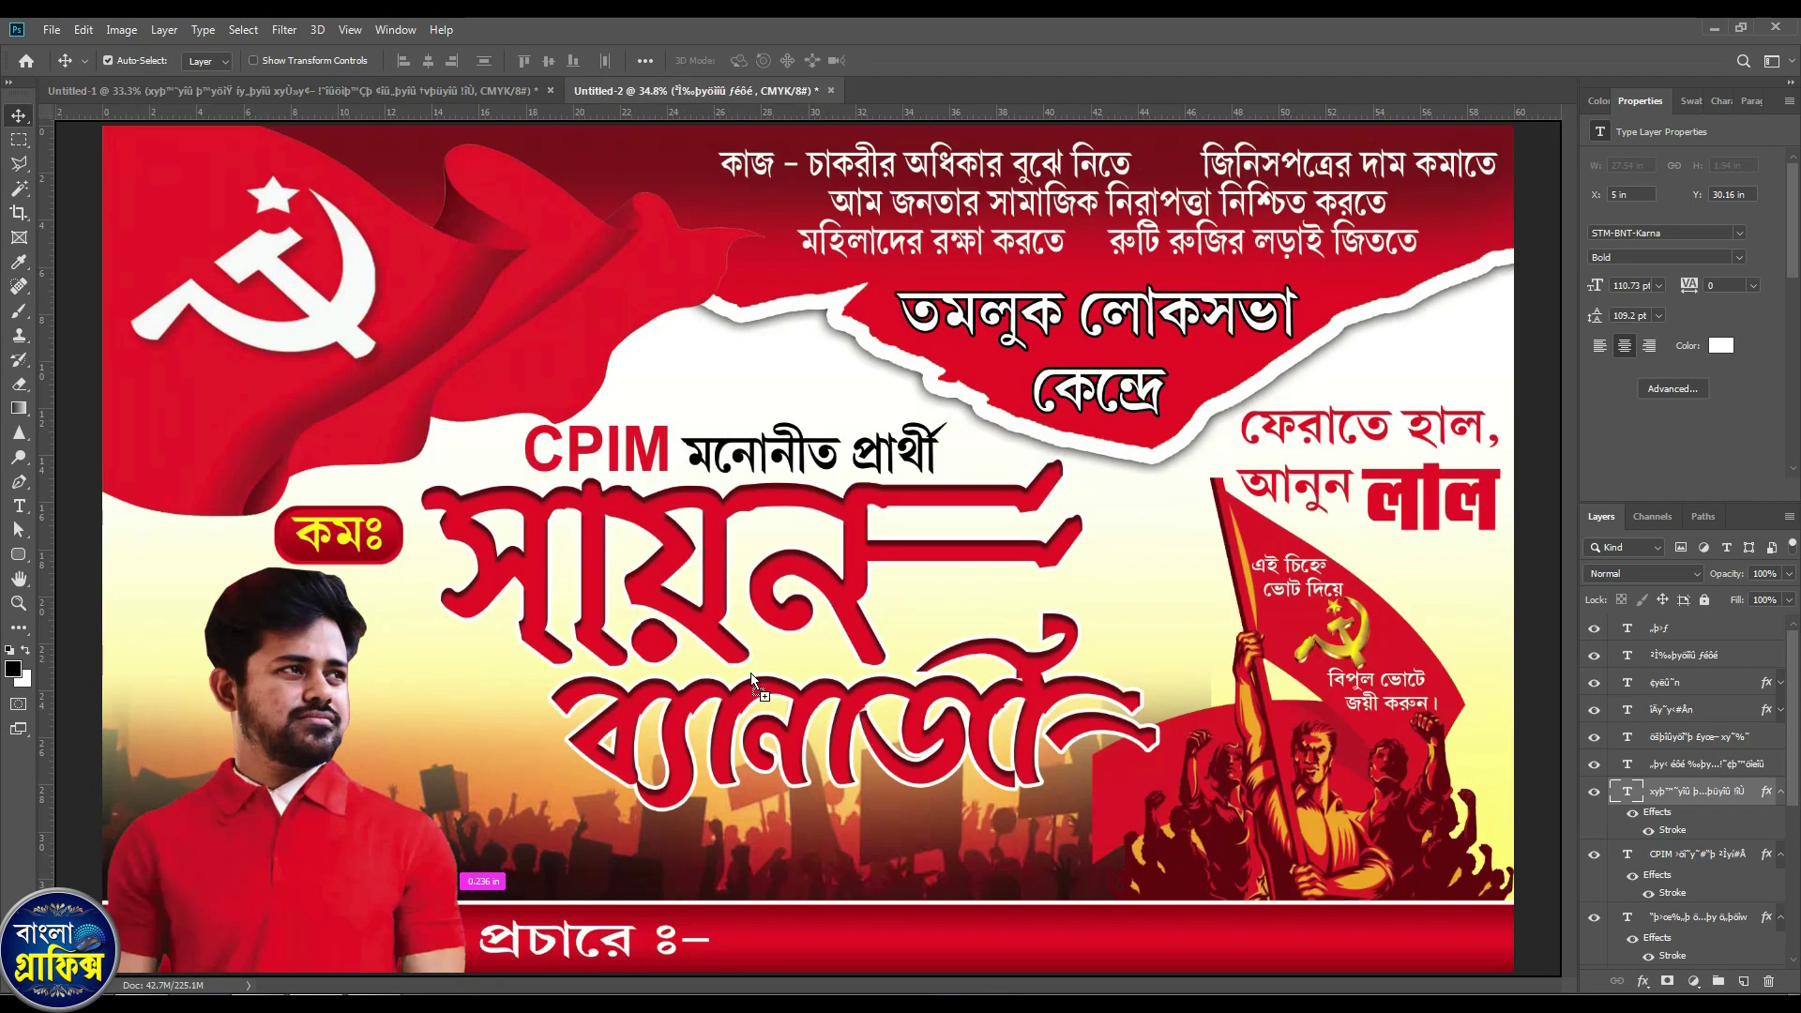
mouse_move(826, 877)
mouse_down()
mouse_move(863, 887)
mouse_move(824, 884)
mouse_up()
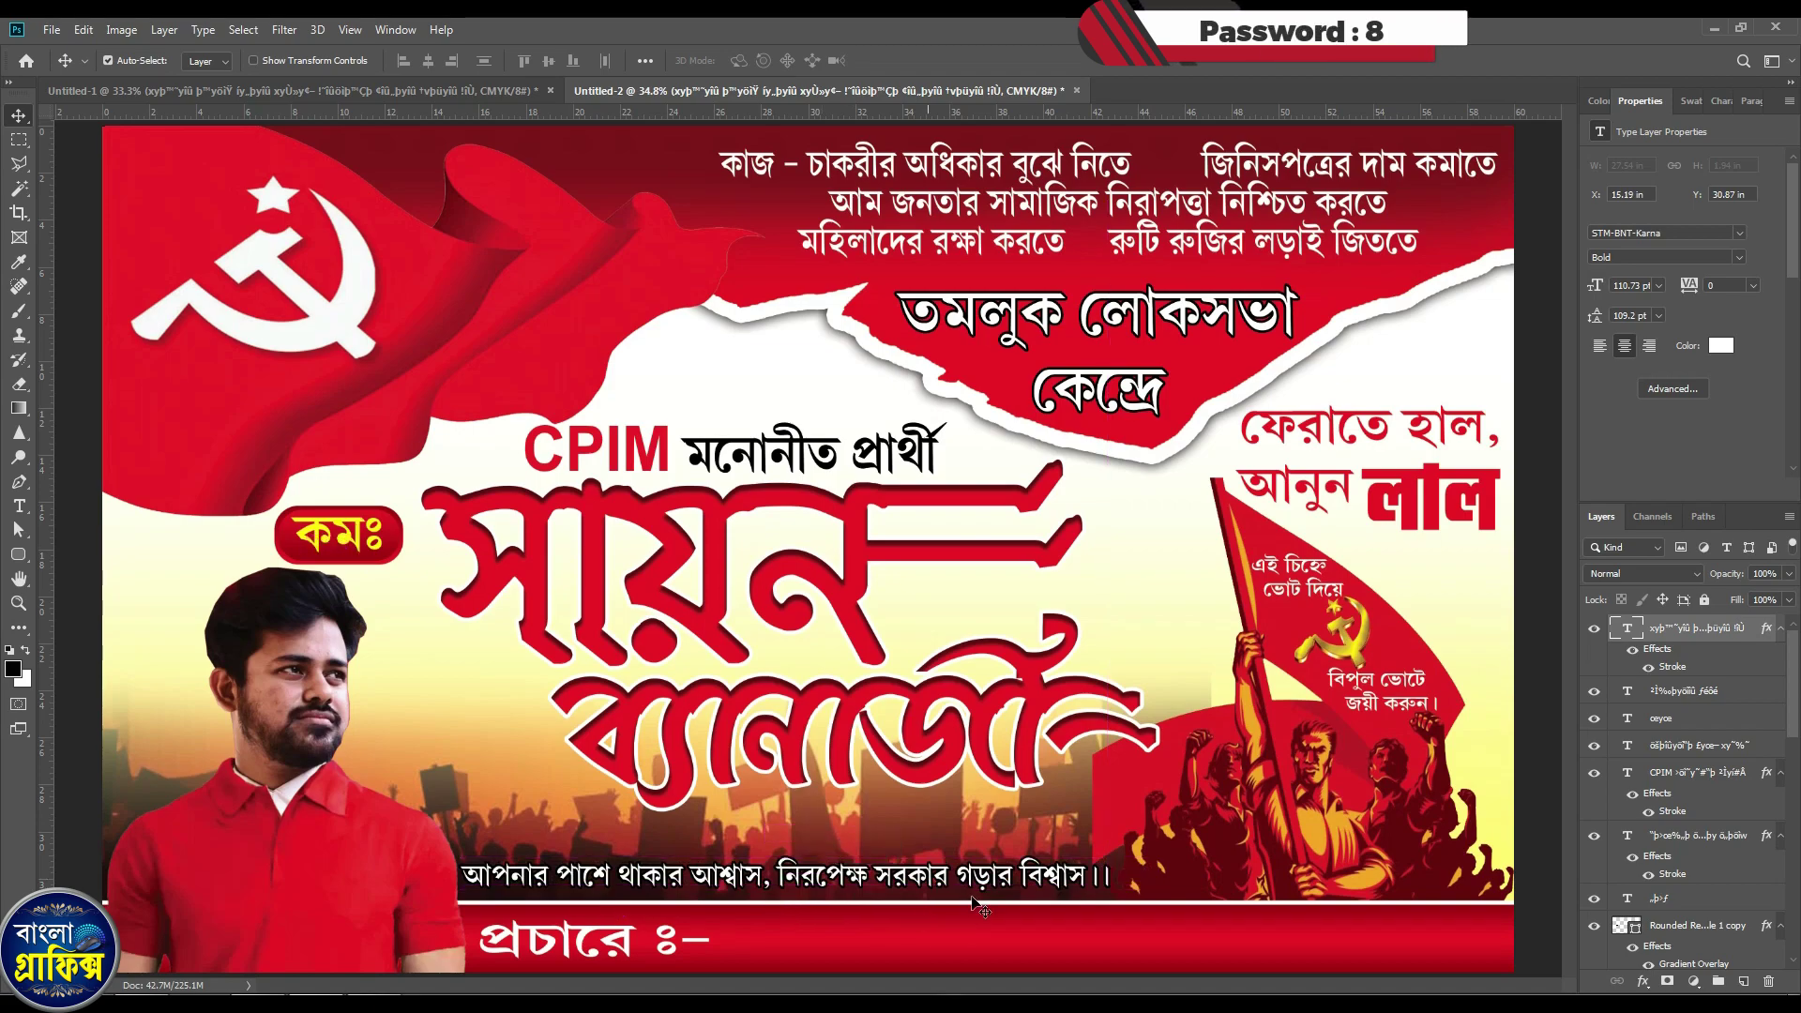
key(Left)
key(Left)
key(Left)
key(Up)
key(Up)
key(Up)
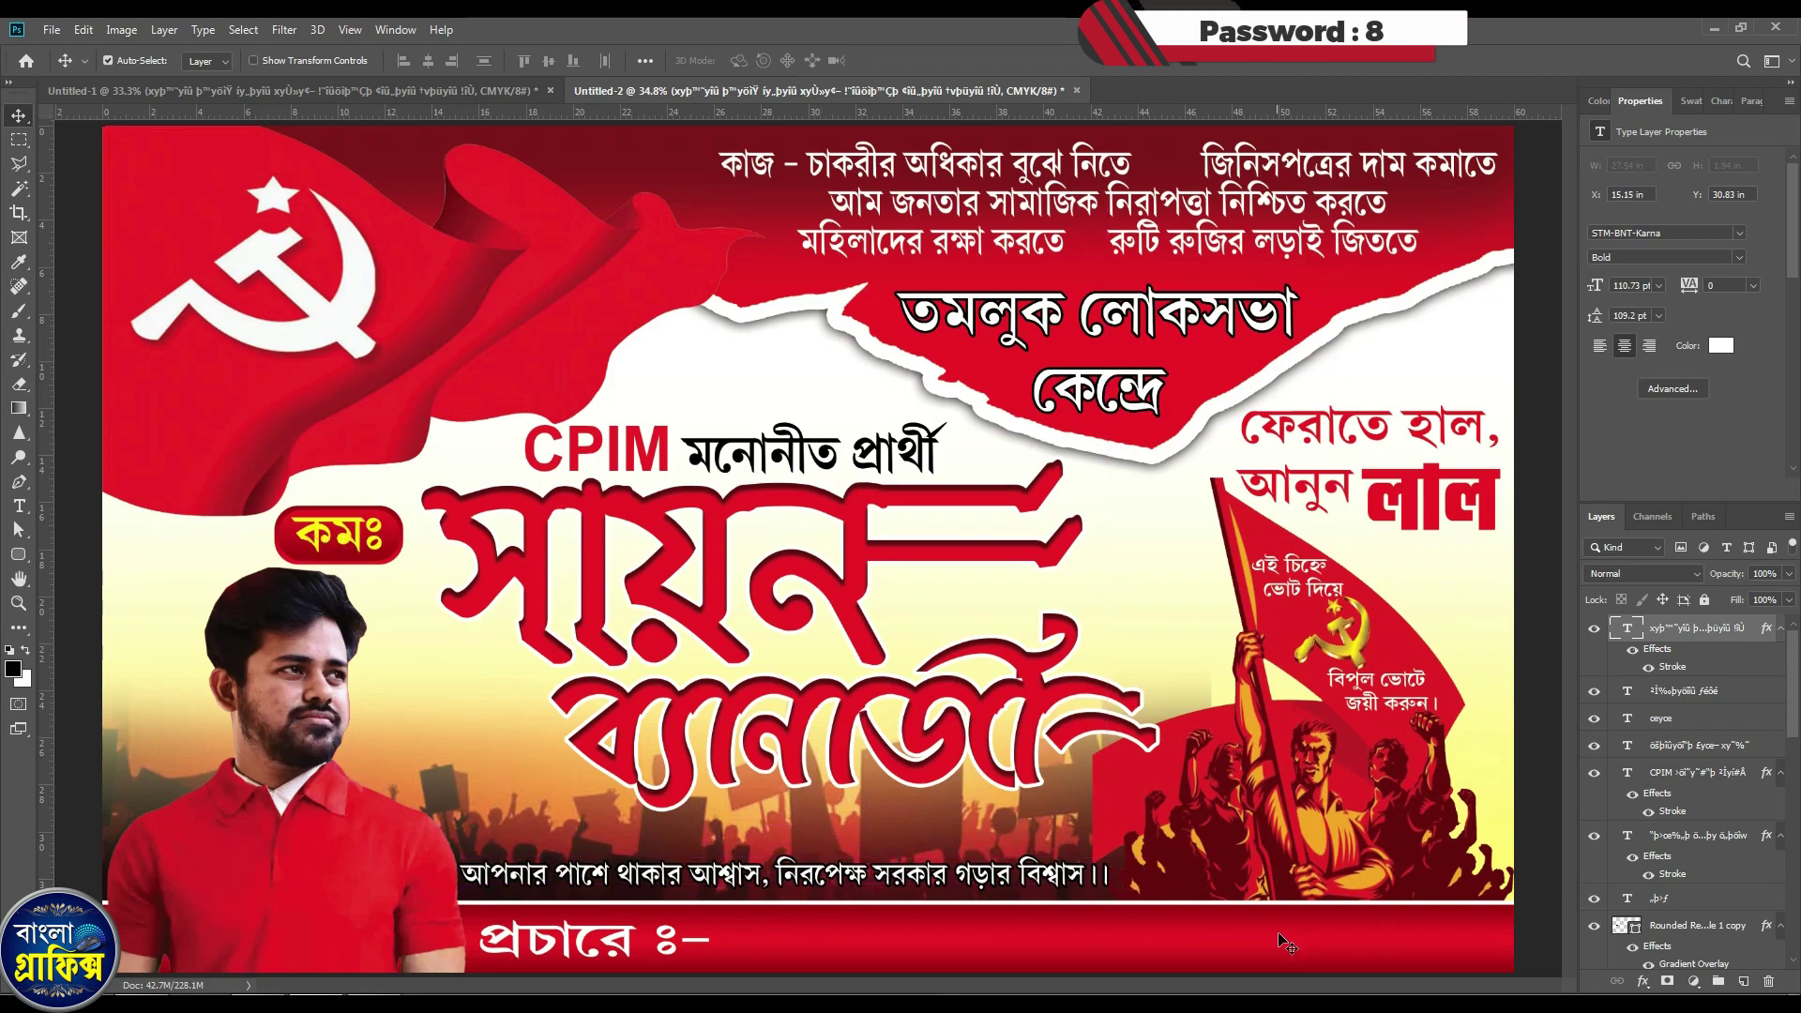
key(Up)
key(Up)
key(Up)
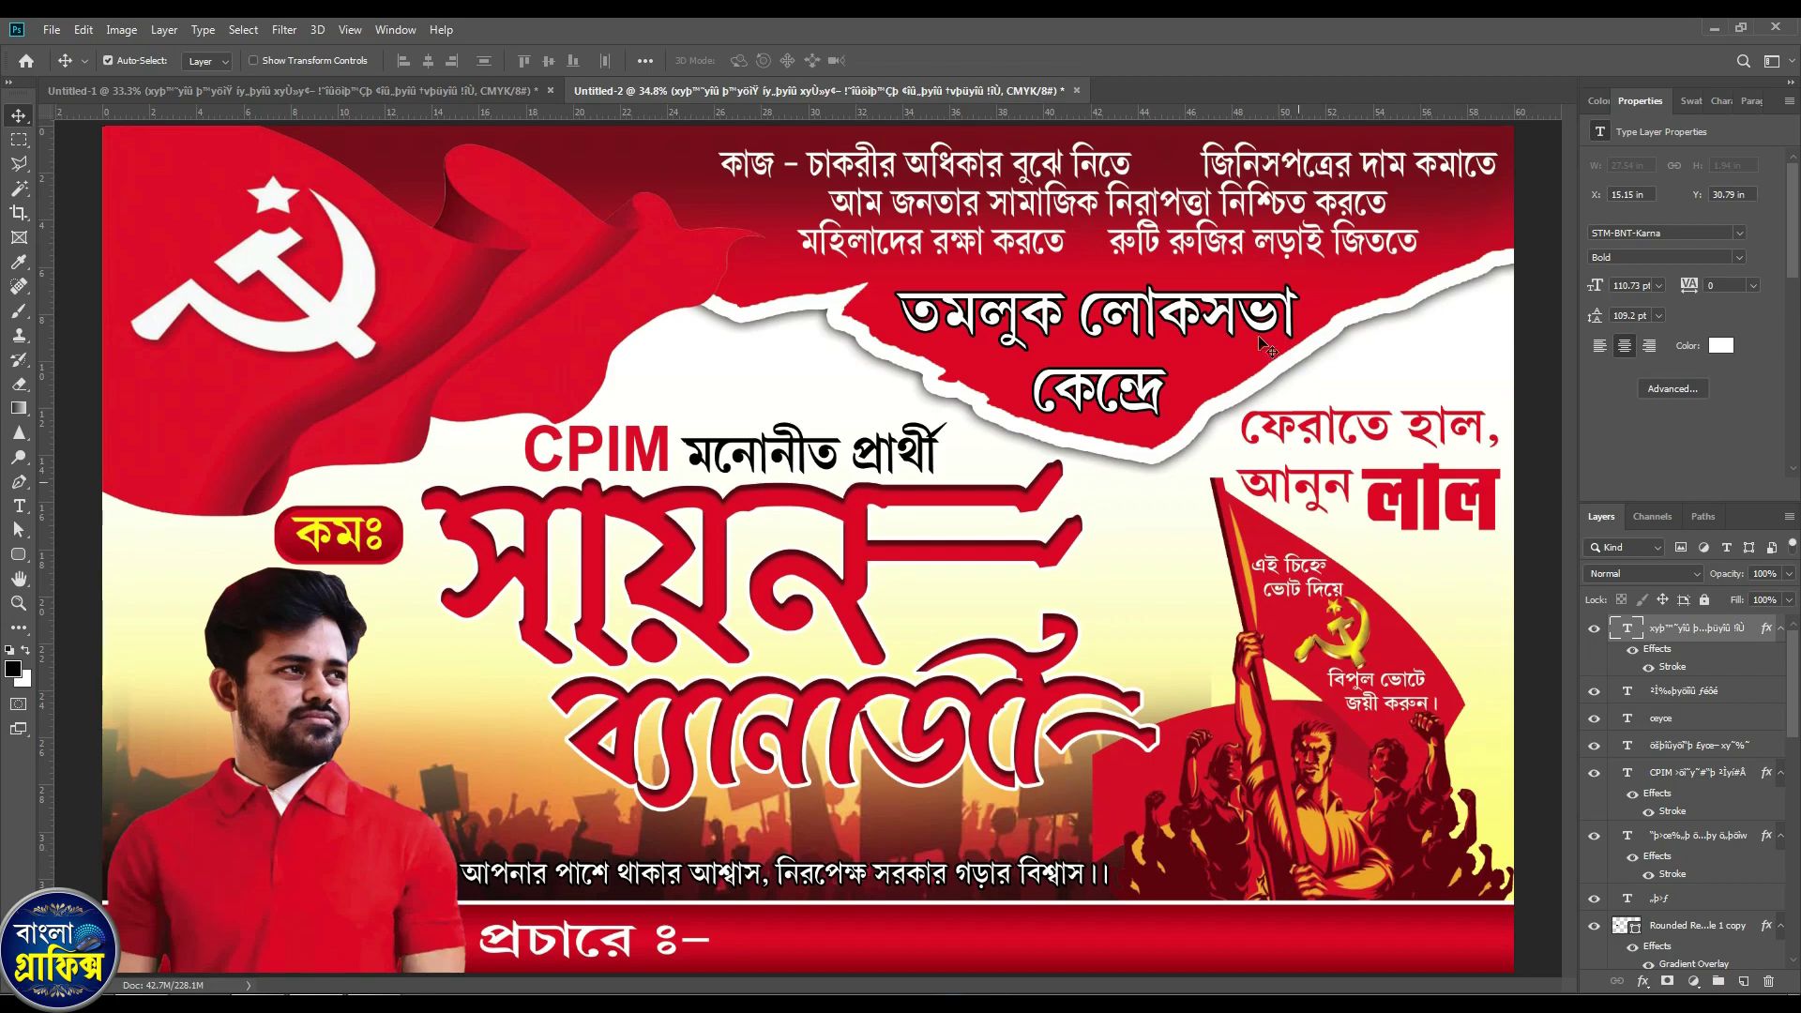
Draw a black circle about 59 px across in front of the first slogan, "কাজ - চাকরীর অধিকার বুঝে নিতে".
ctrl+click(1123, 227)
ctrl+click(1165, 198)
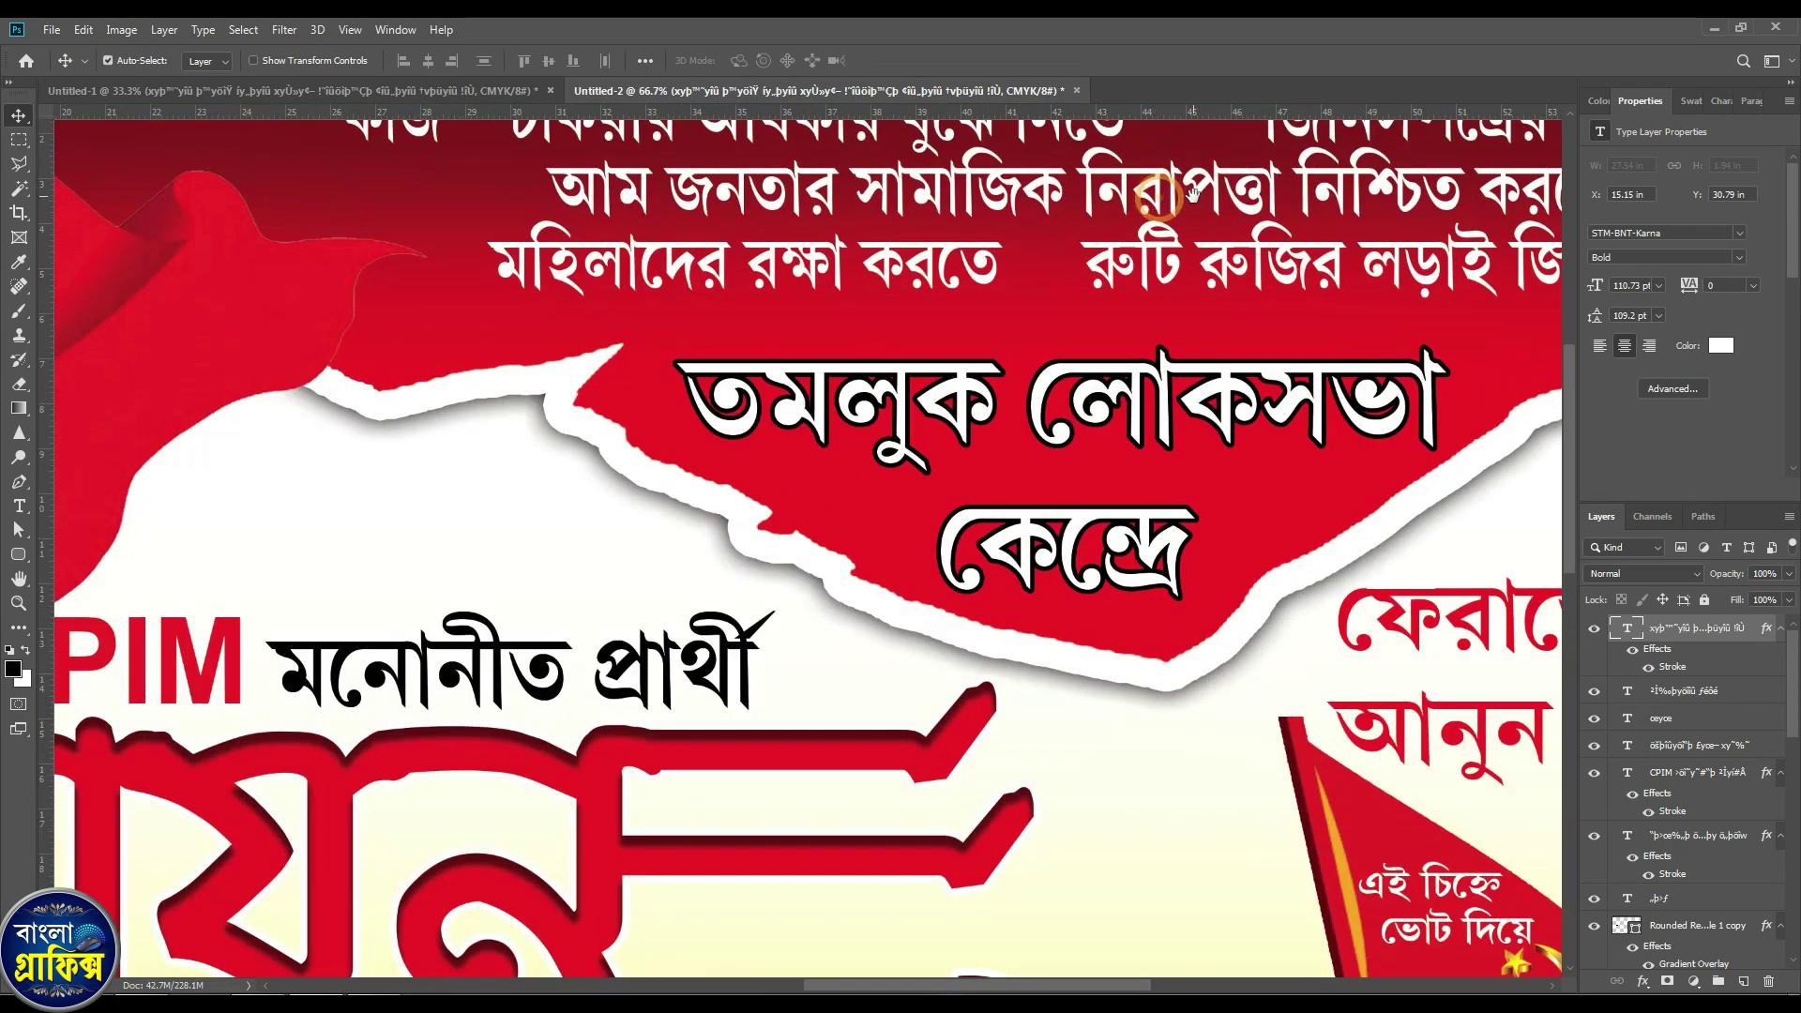
drag(1194, 200, 1064, 602)
click(18, 555)
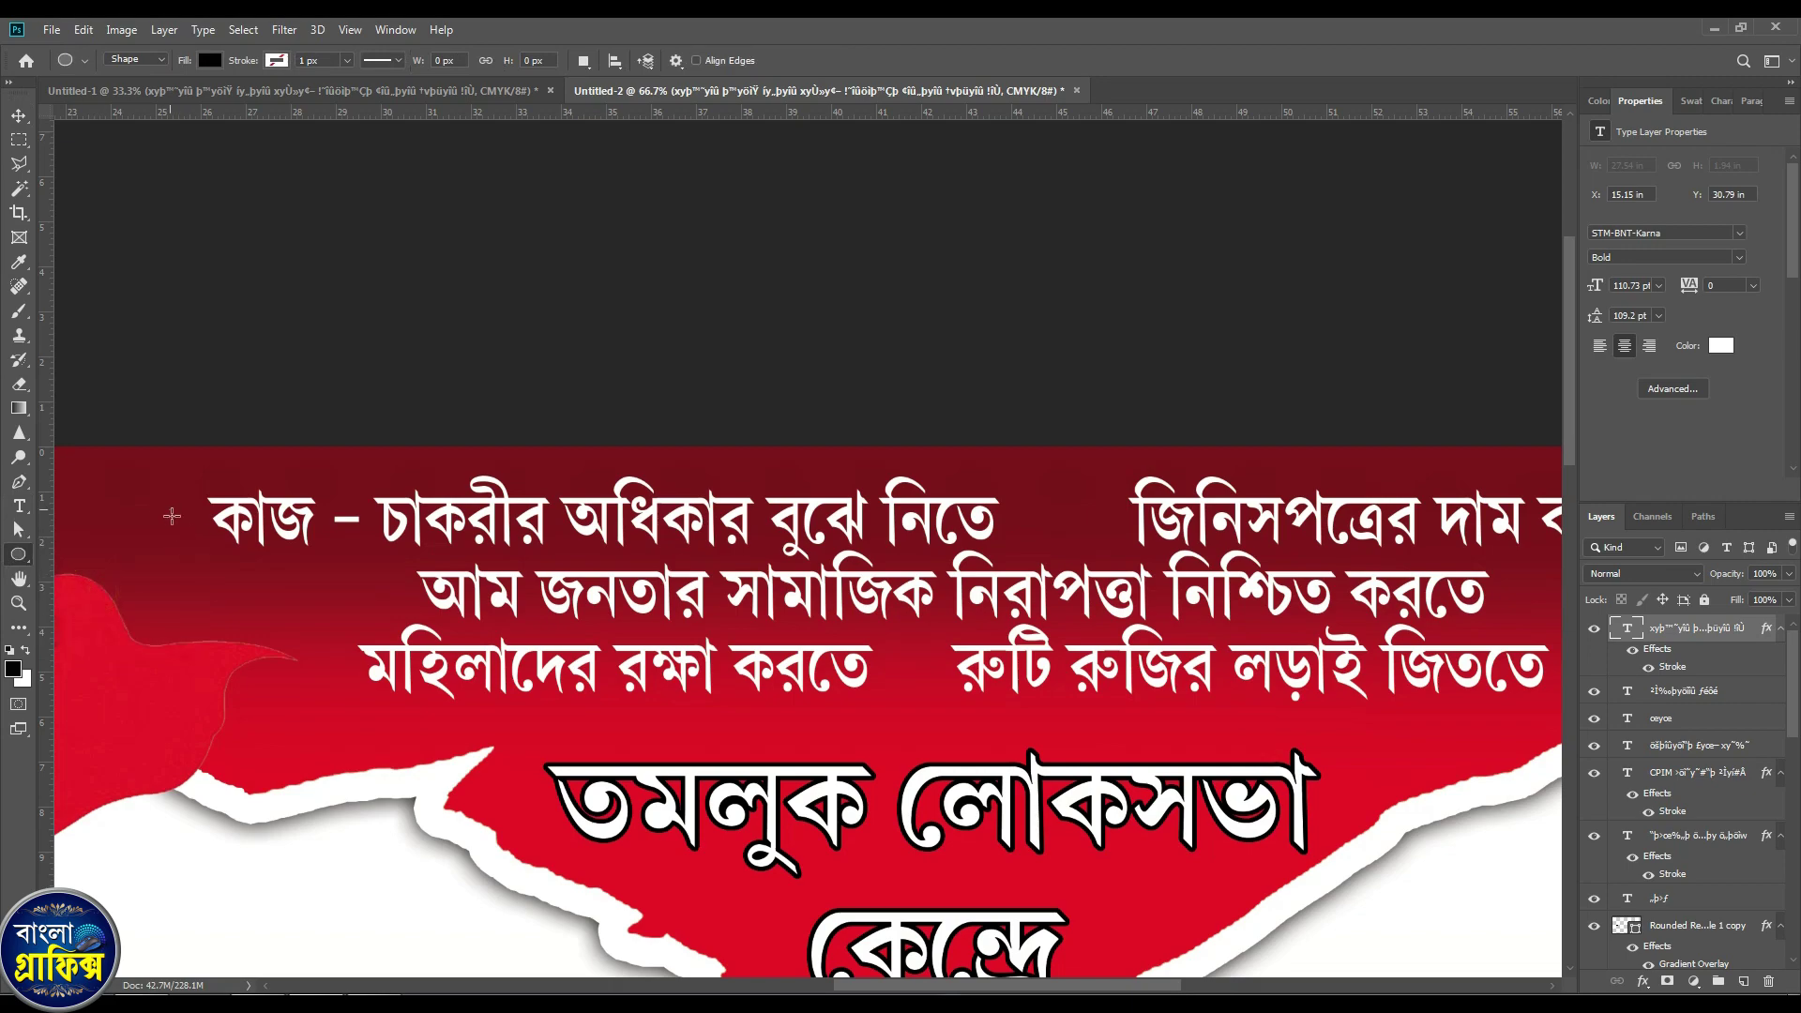
drag(170, 510, 206, 547)
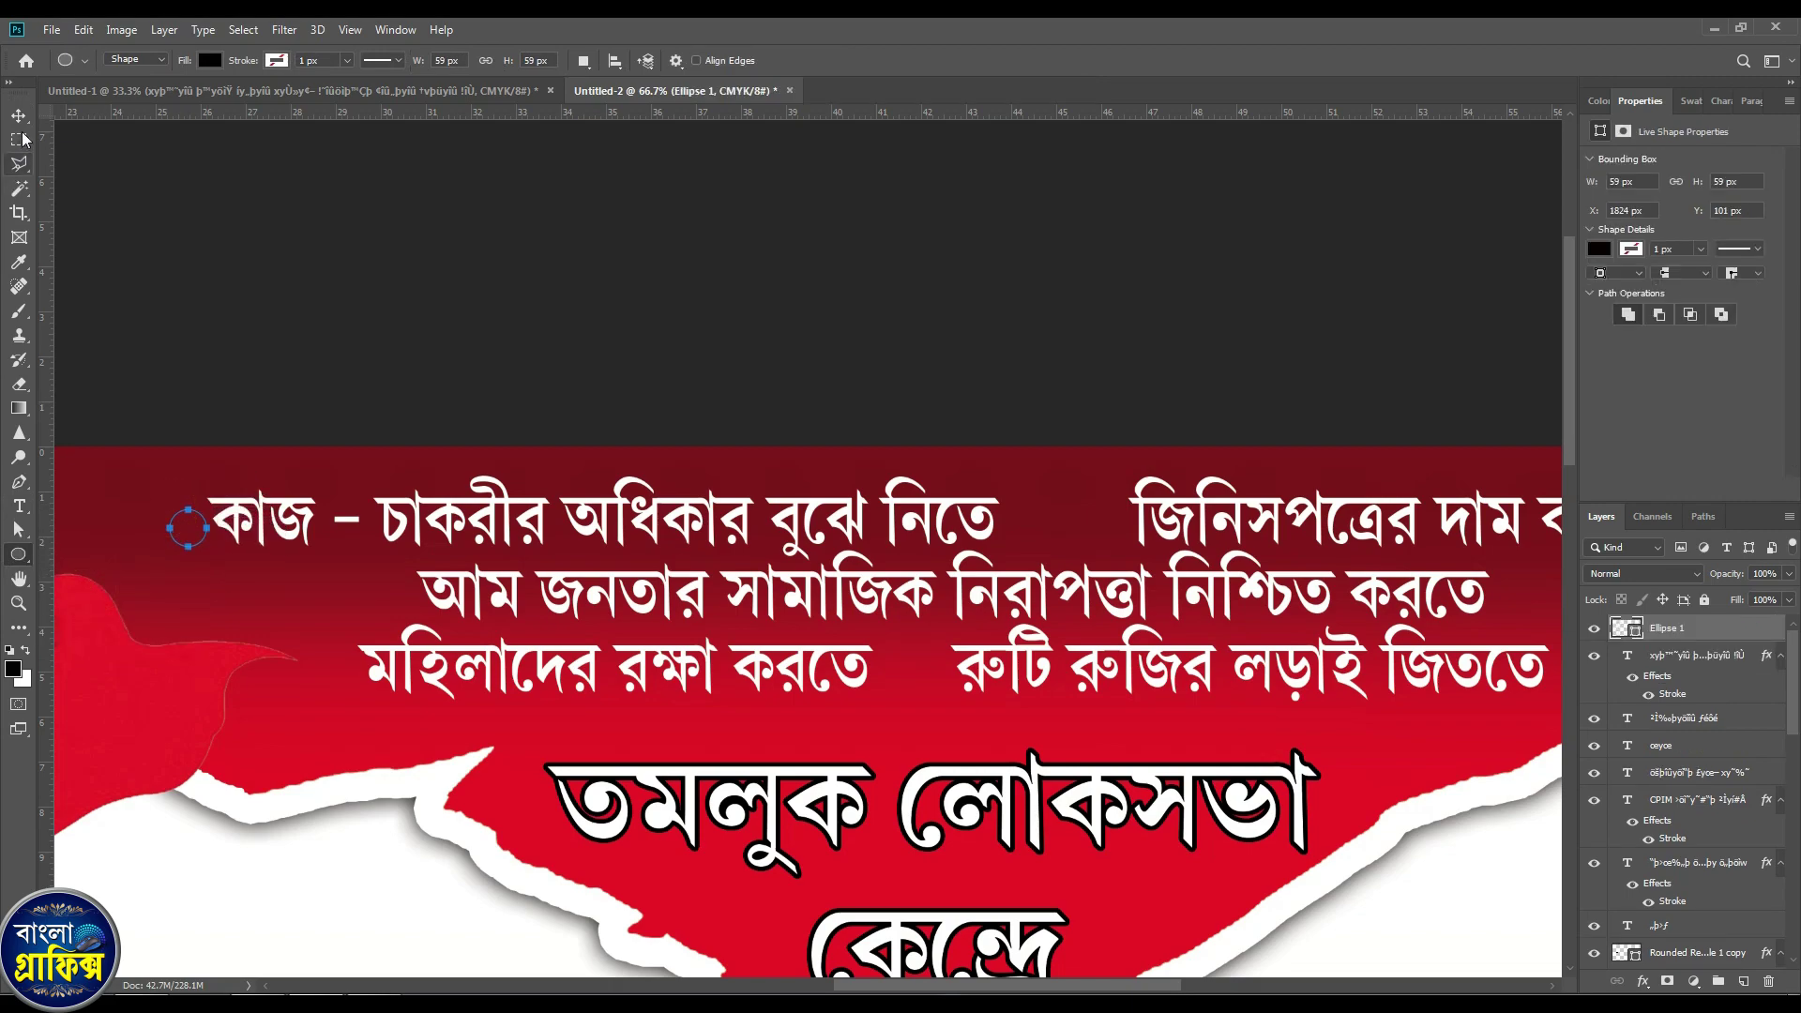
Give the black circle a 6 px white stroke positioned outside.
key(v)
click(1640, 981)
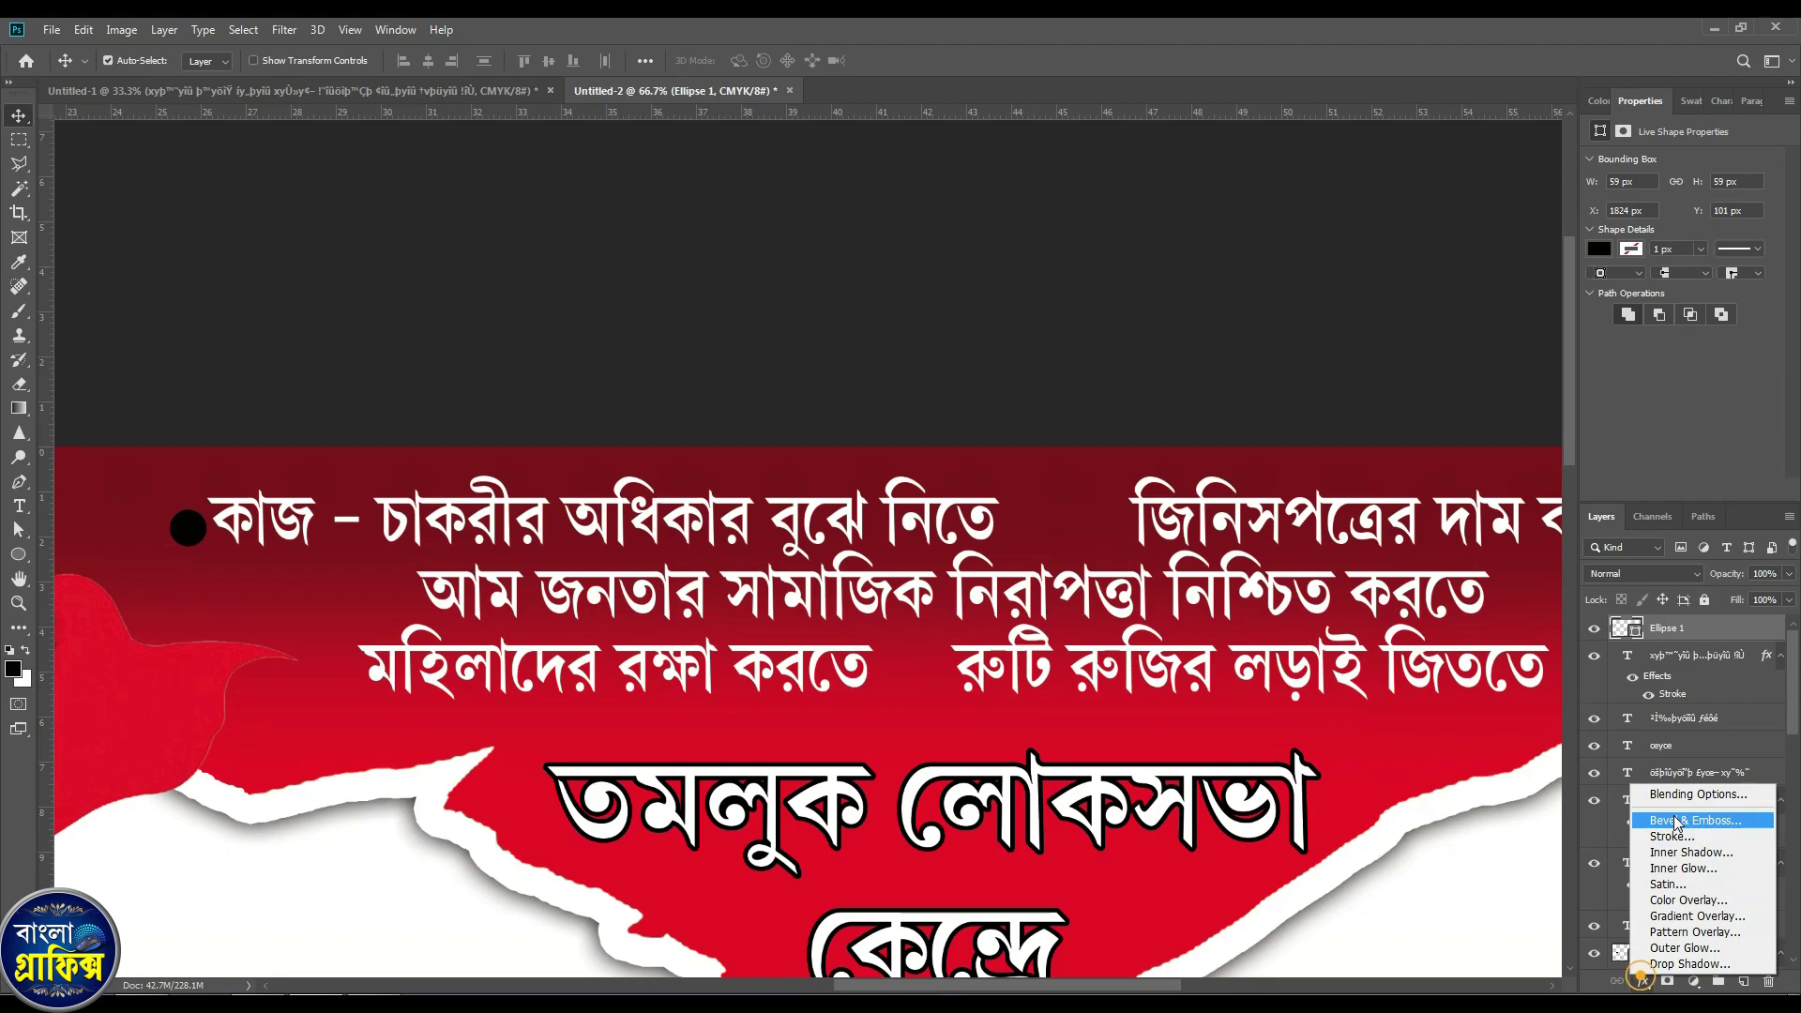
click(1684, 838)
text(6)
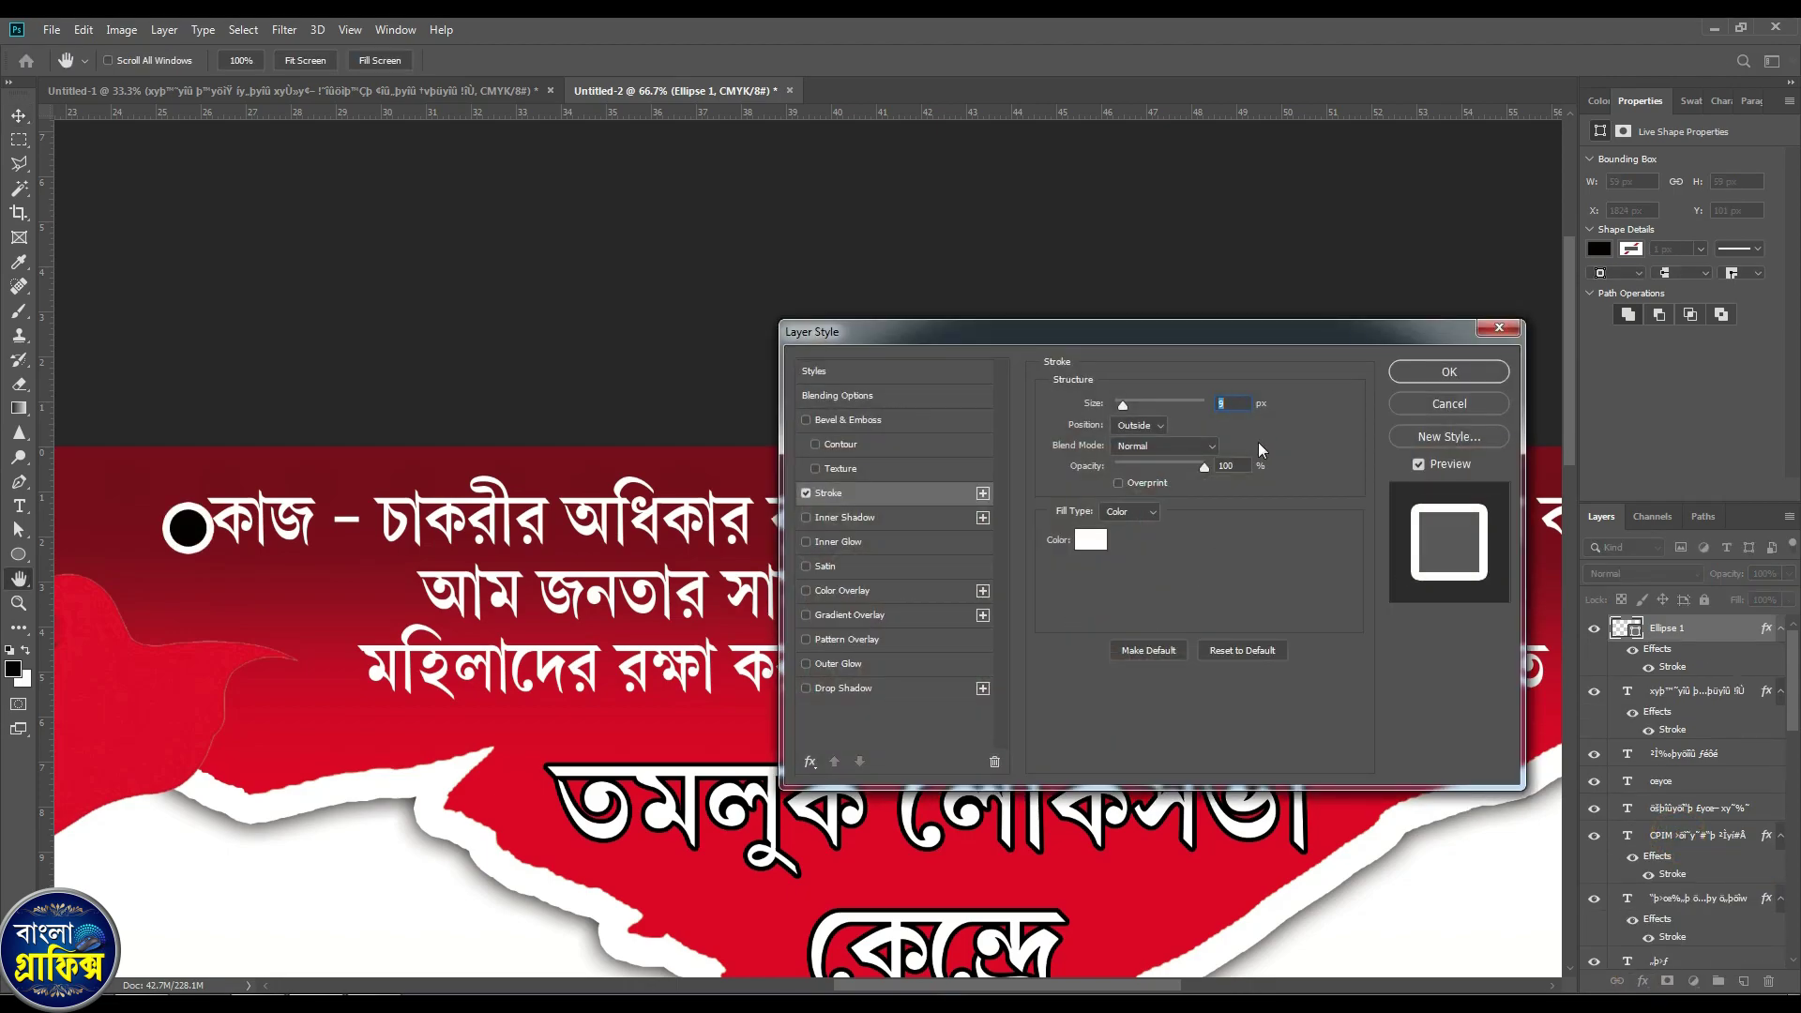
key(Return)
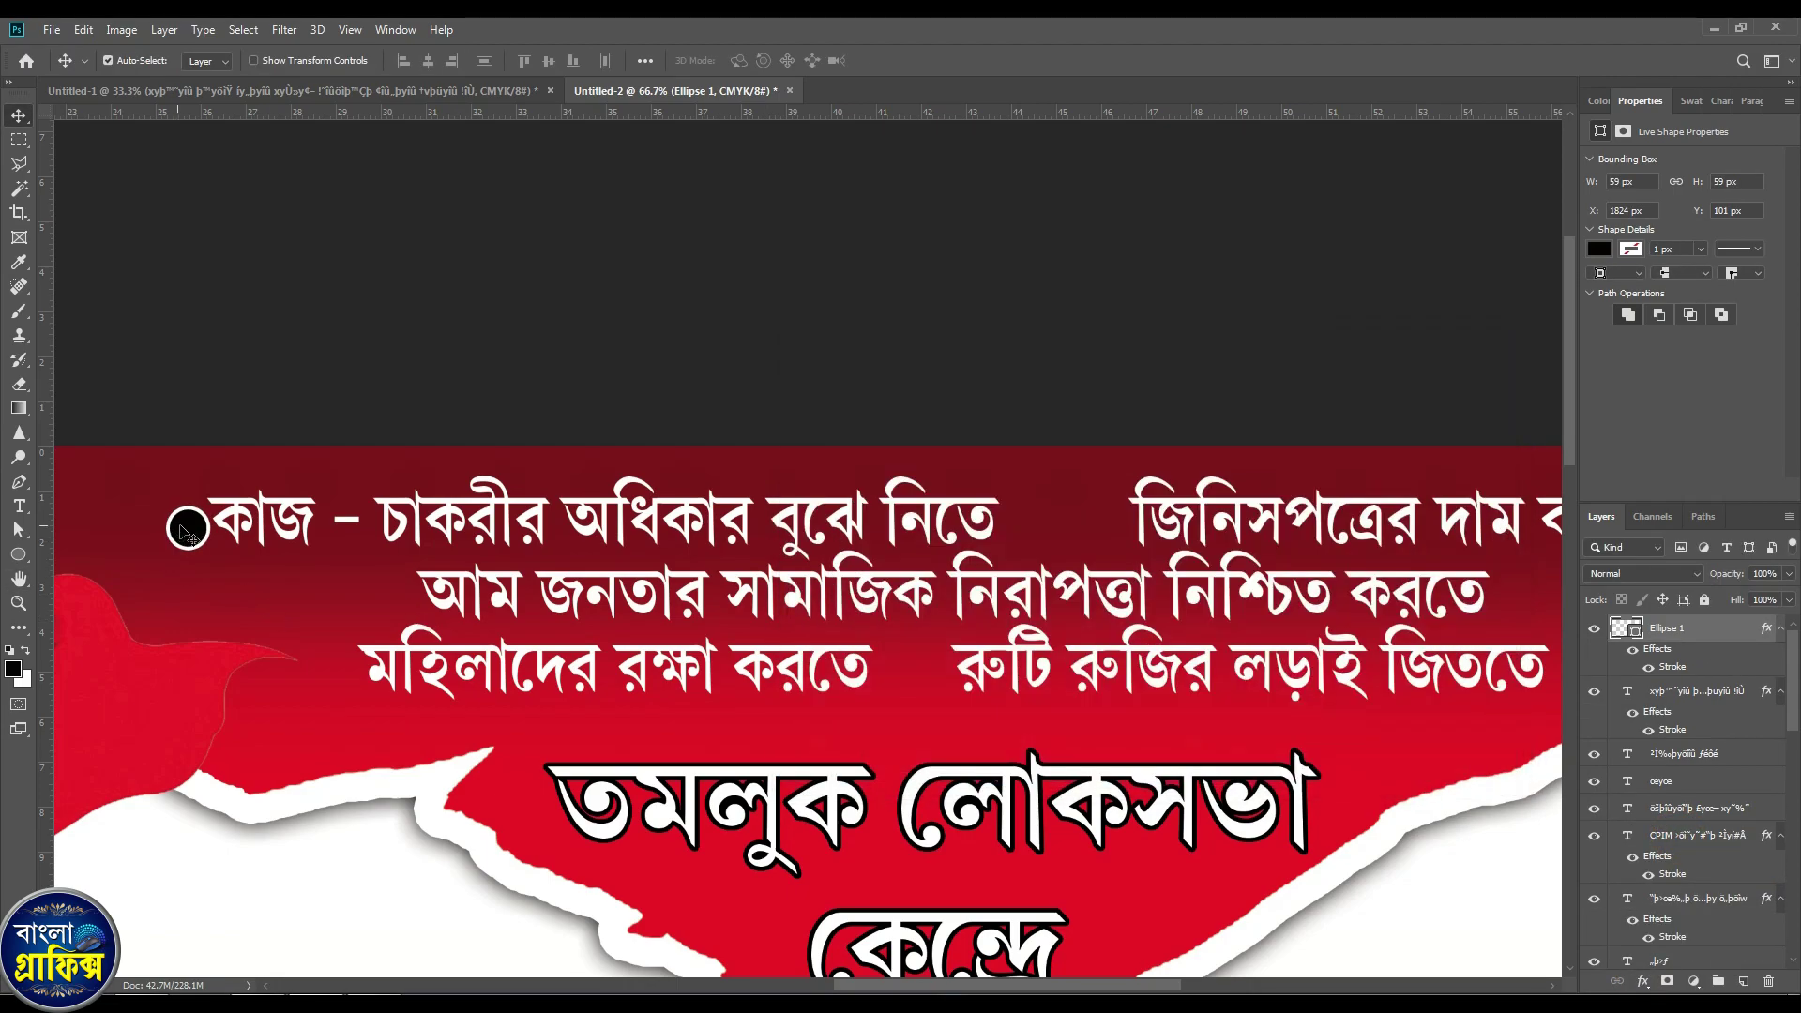
Copy the white-outlined black circle in front of each of the other four slogans in the header.
drag(190, 534, 340, 672)
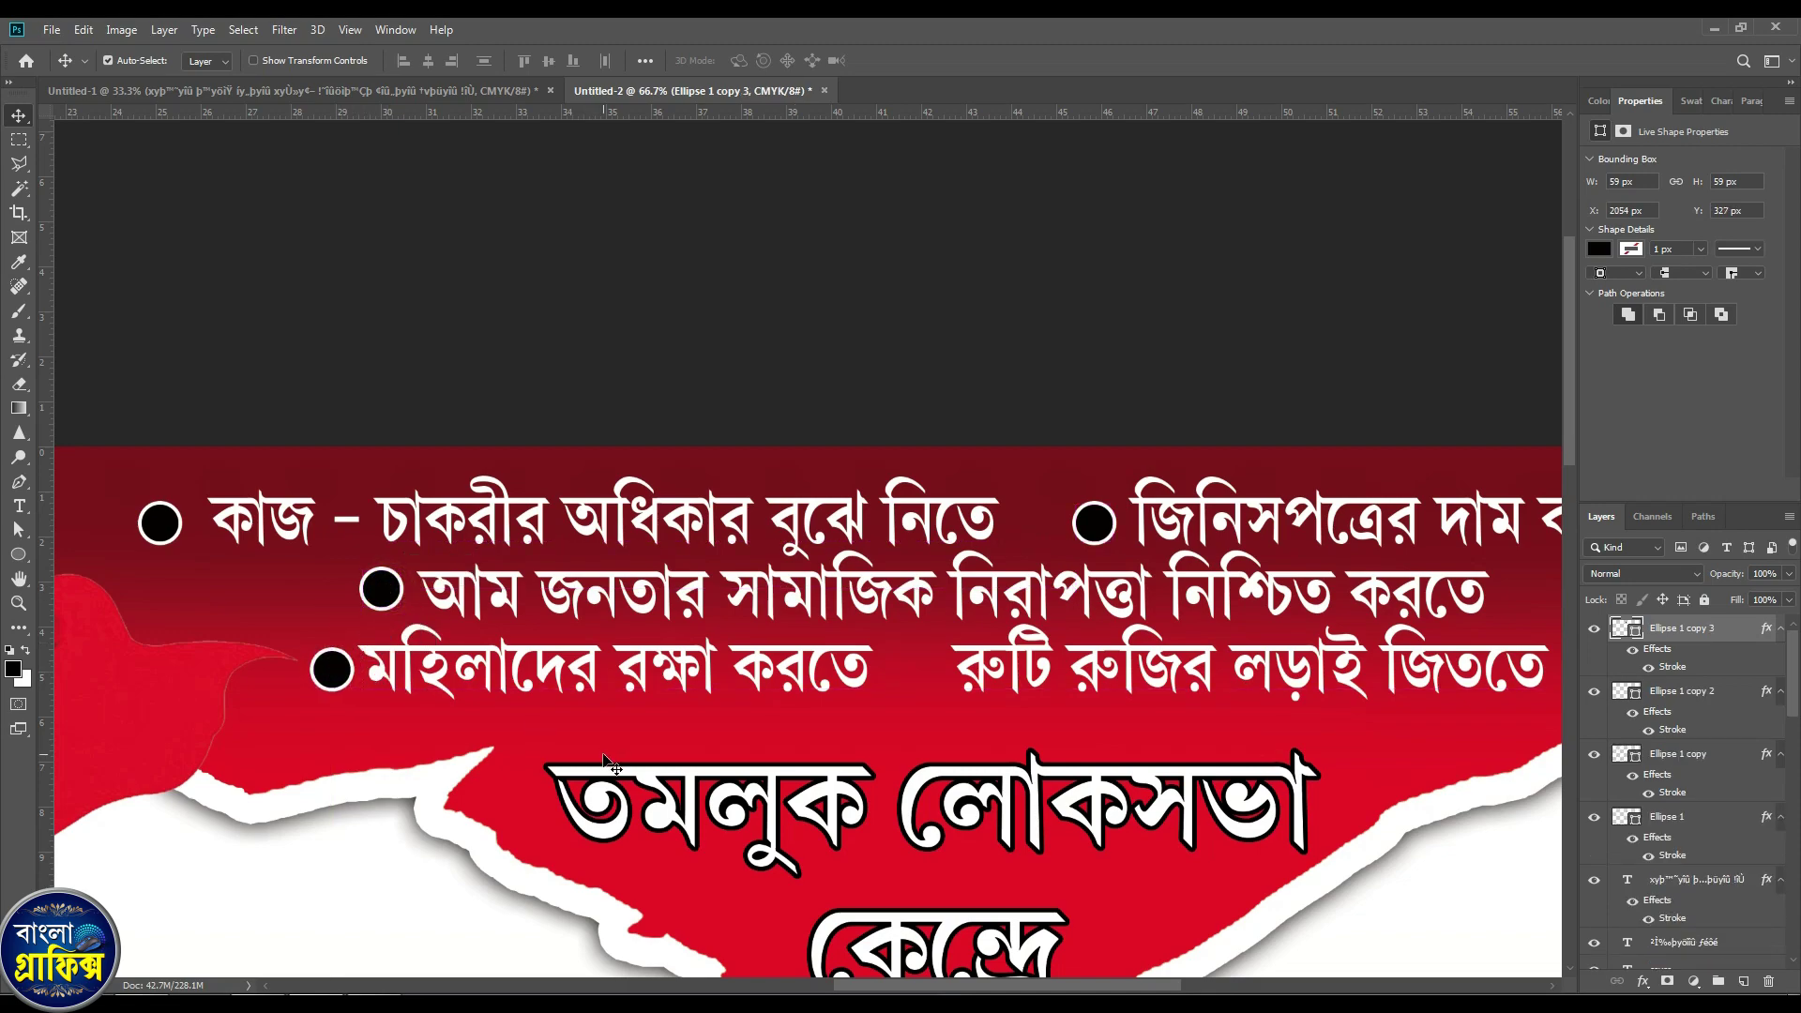
drag(361, 680, 954, 680)
scroll(1133, 820, down, 3)
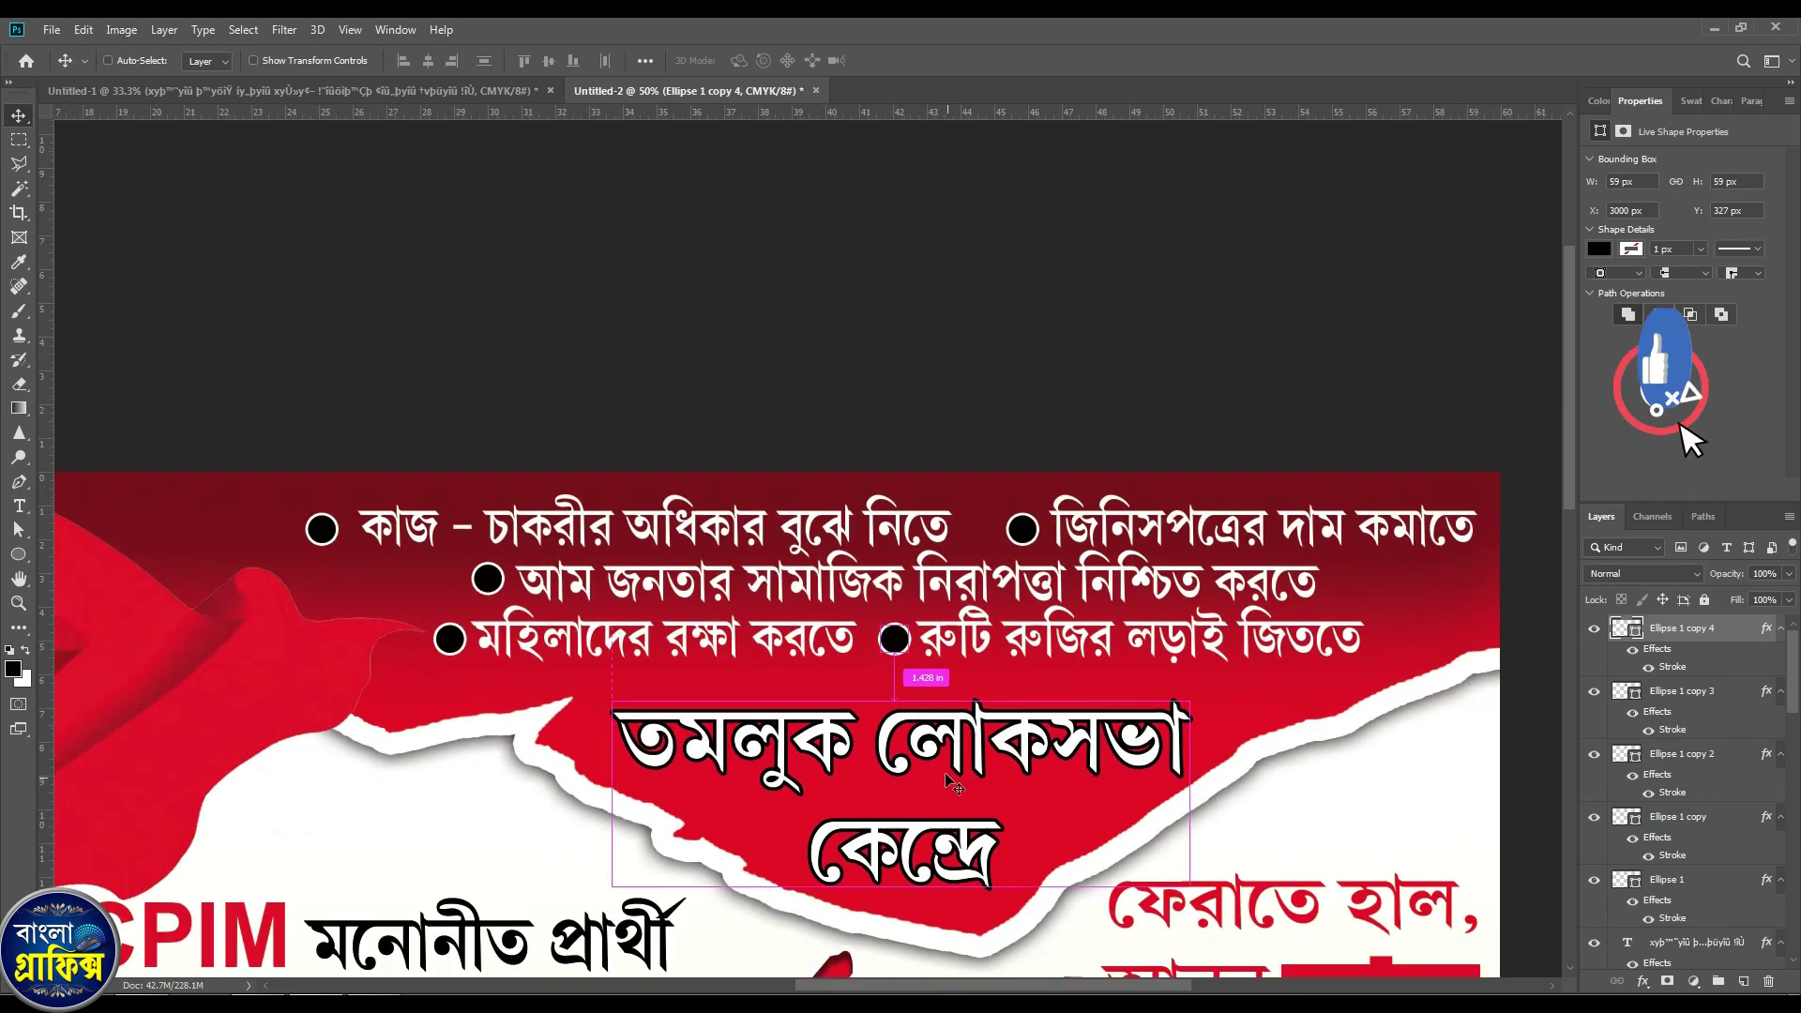
scroll(1030, 761, up, 1)
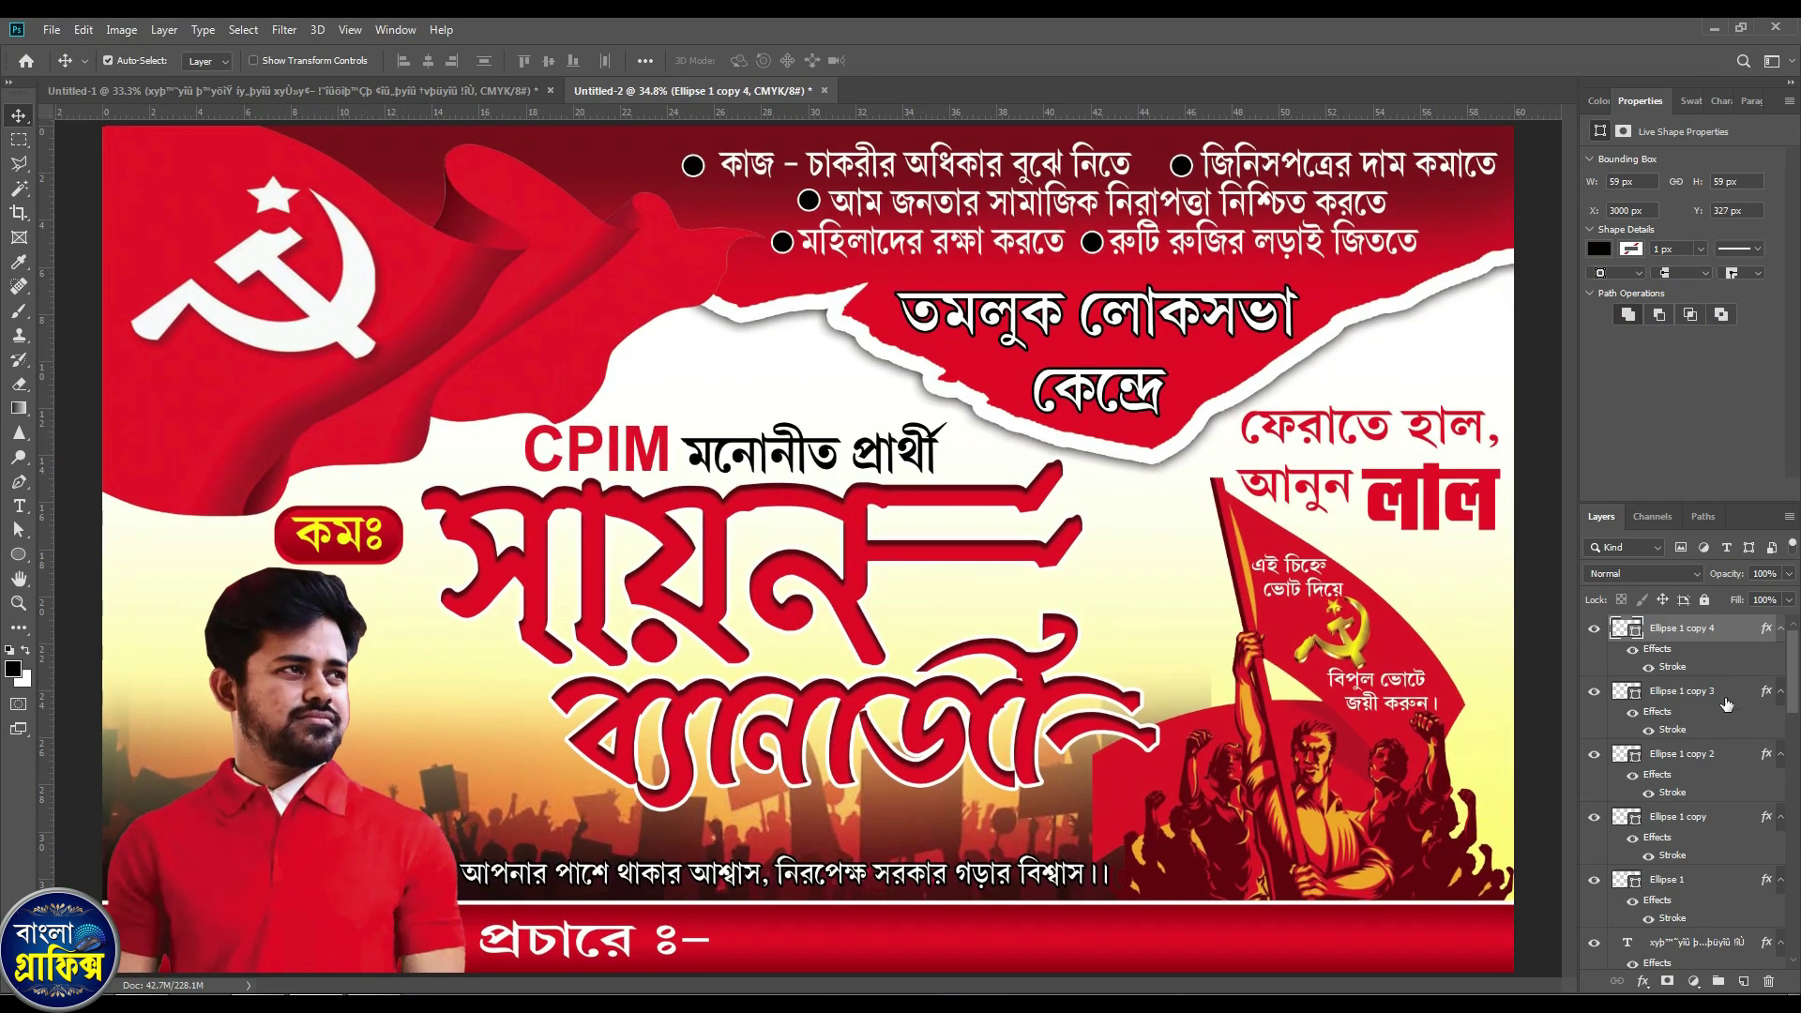
Add a new layer above the bullet circles and select the whole canvas.
click(1743, 982)
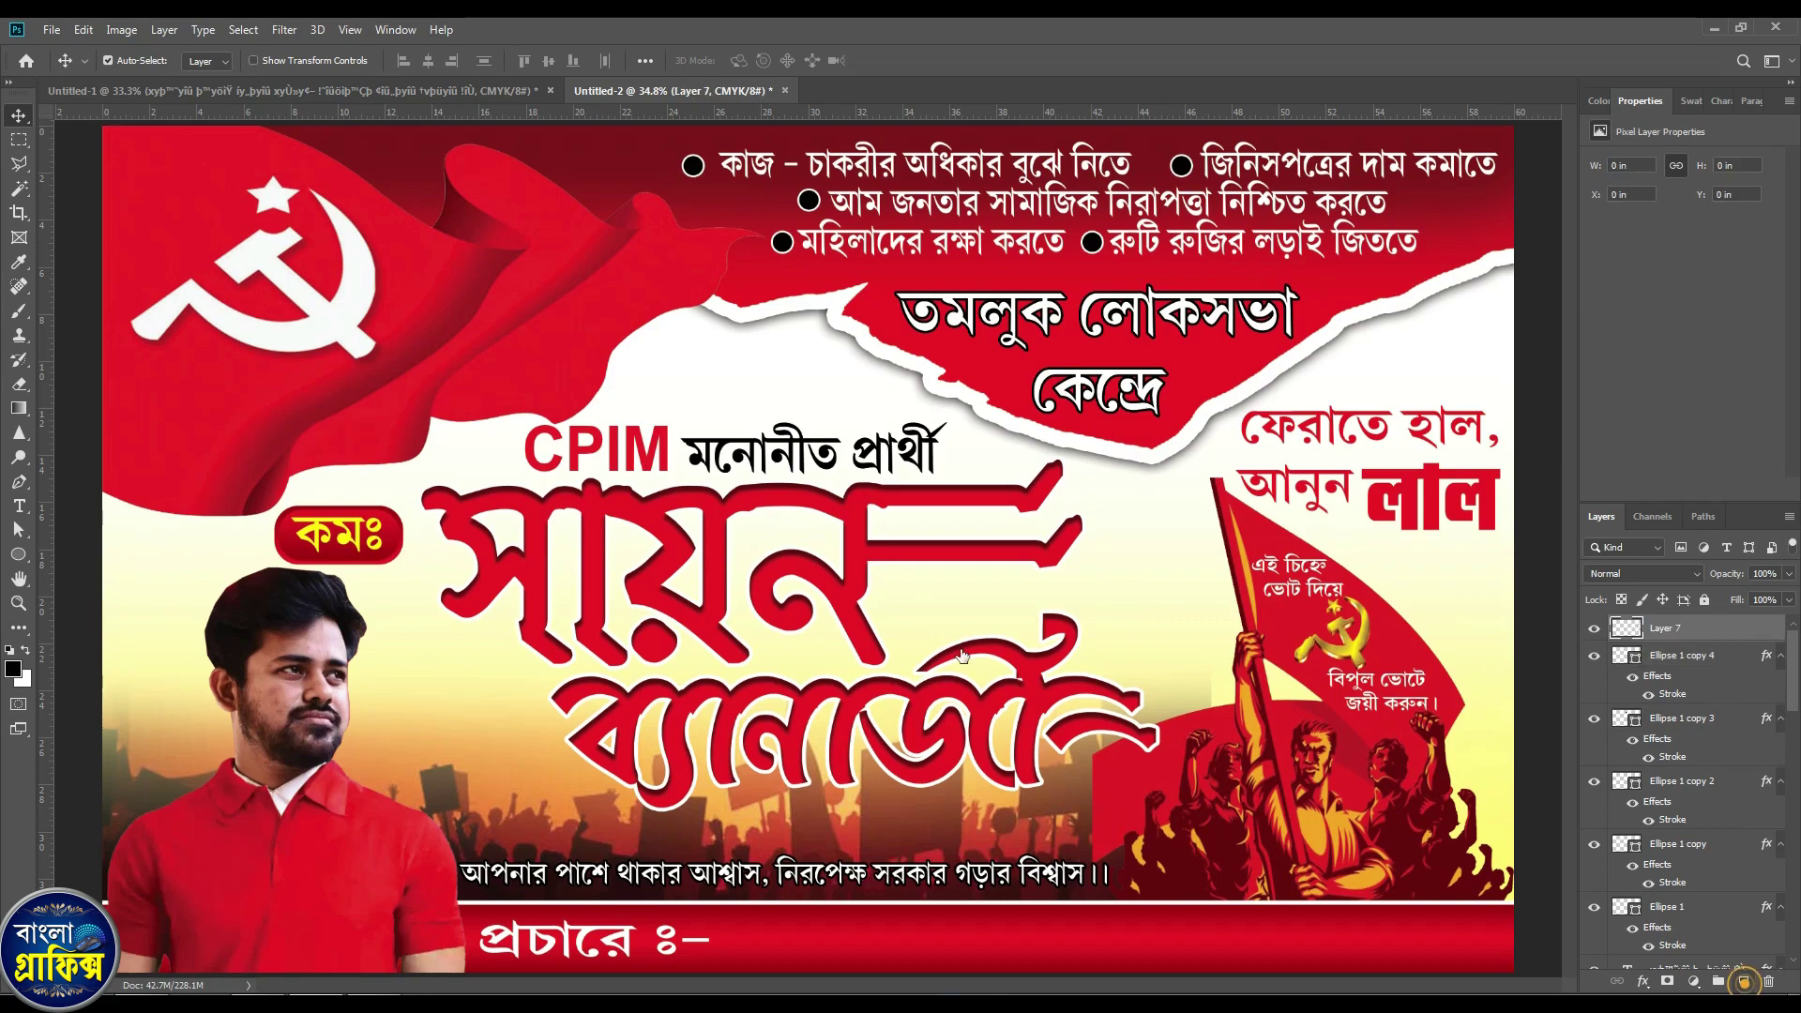
key(ctrl+a)
click(20, 143)
Try a 20 px centred stroke around the canvas selection on the new layer.
right_click(374, 531)
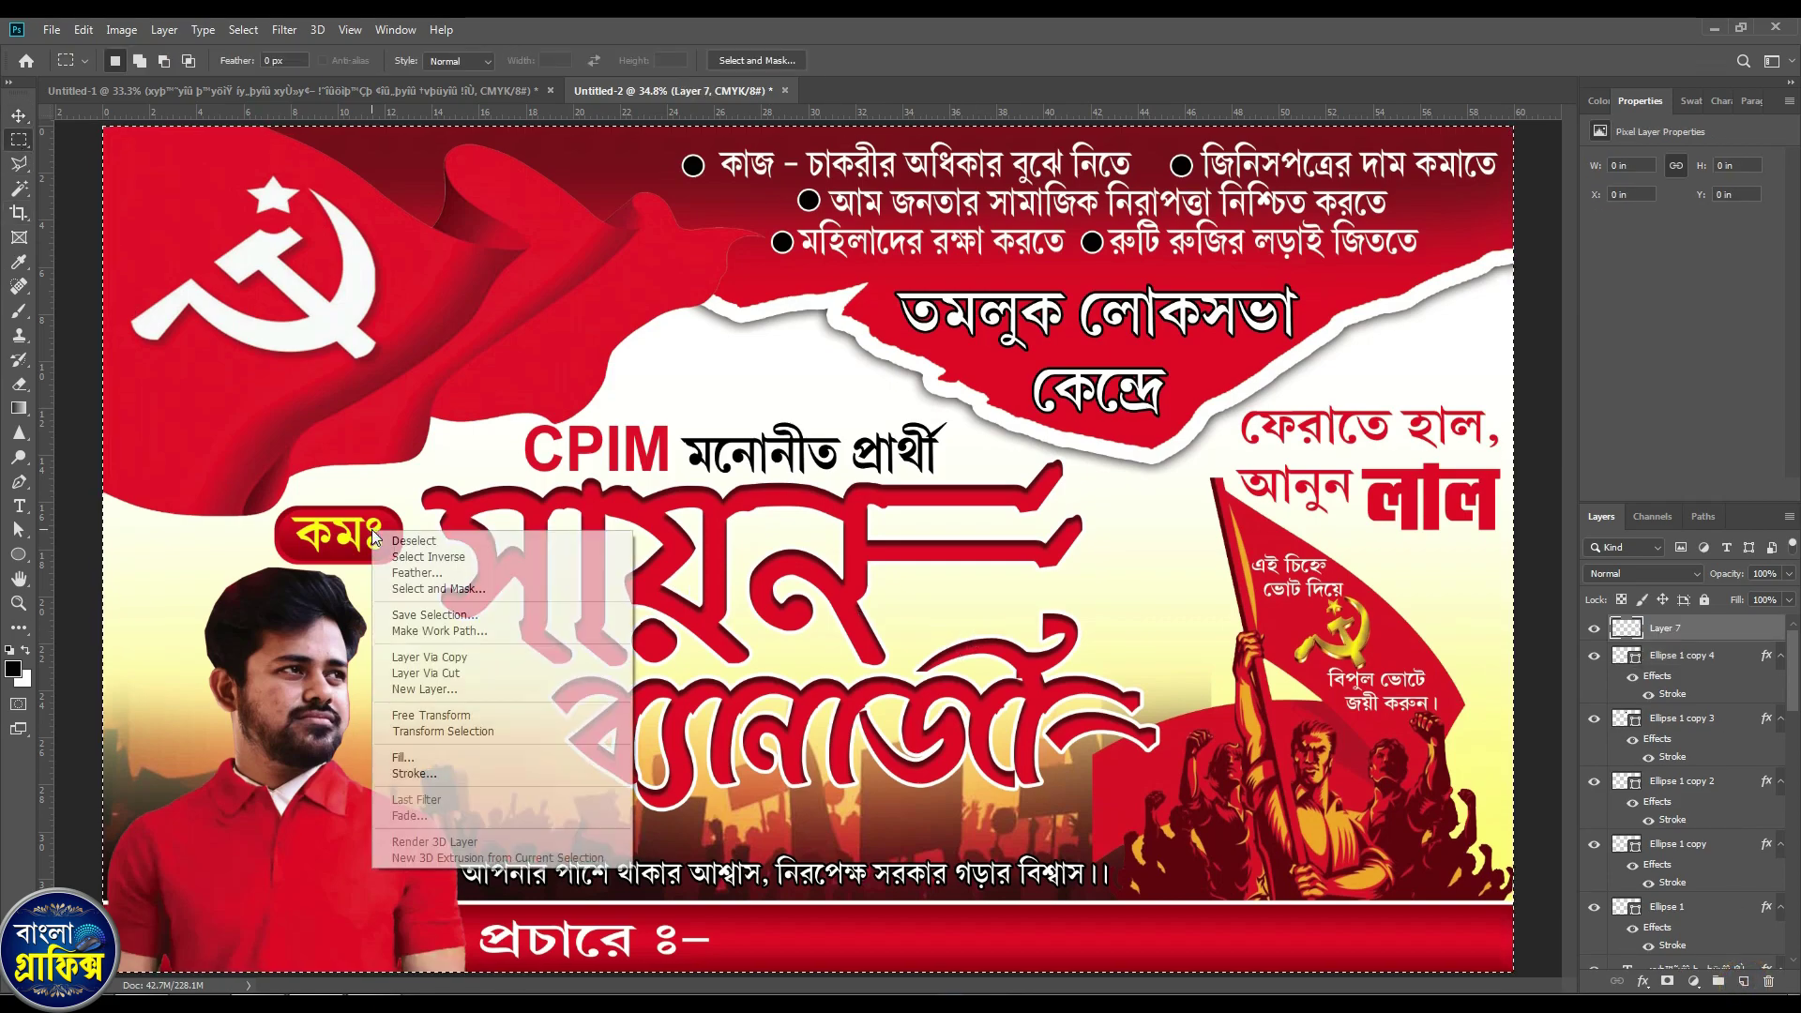
click(413, 765)
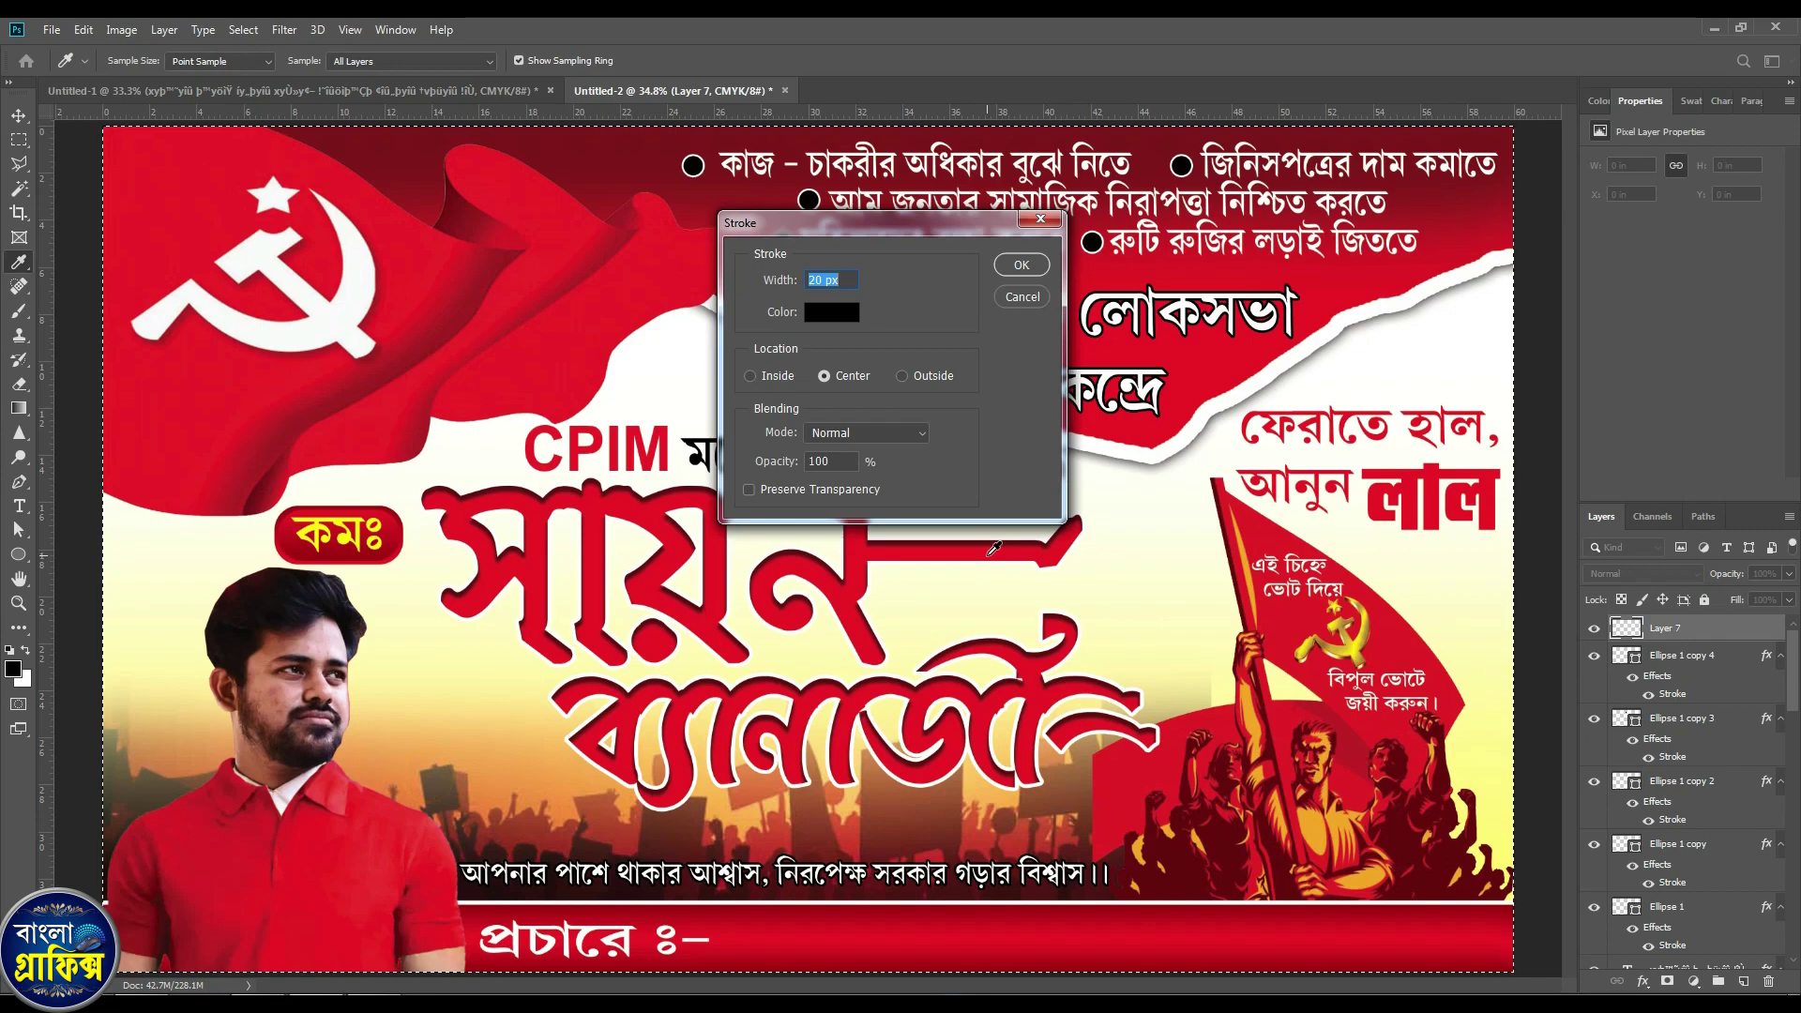
key(Return)
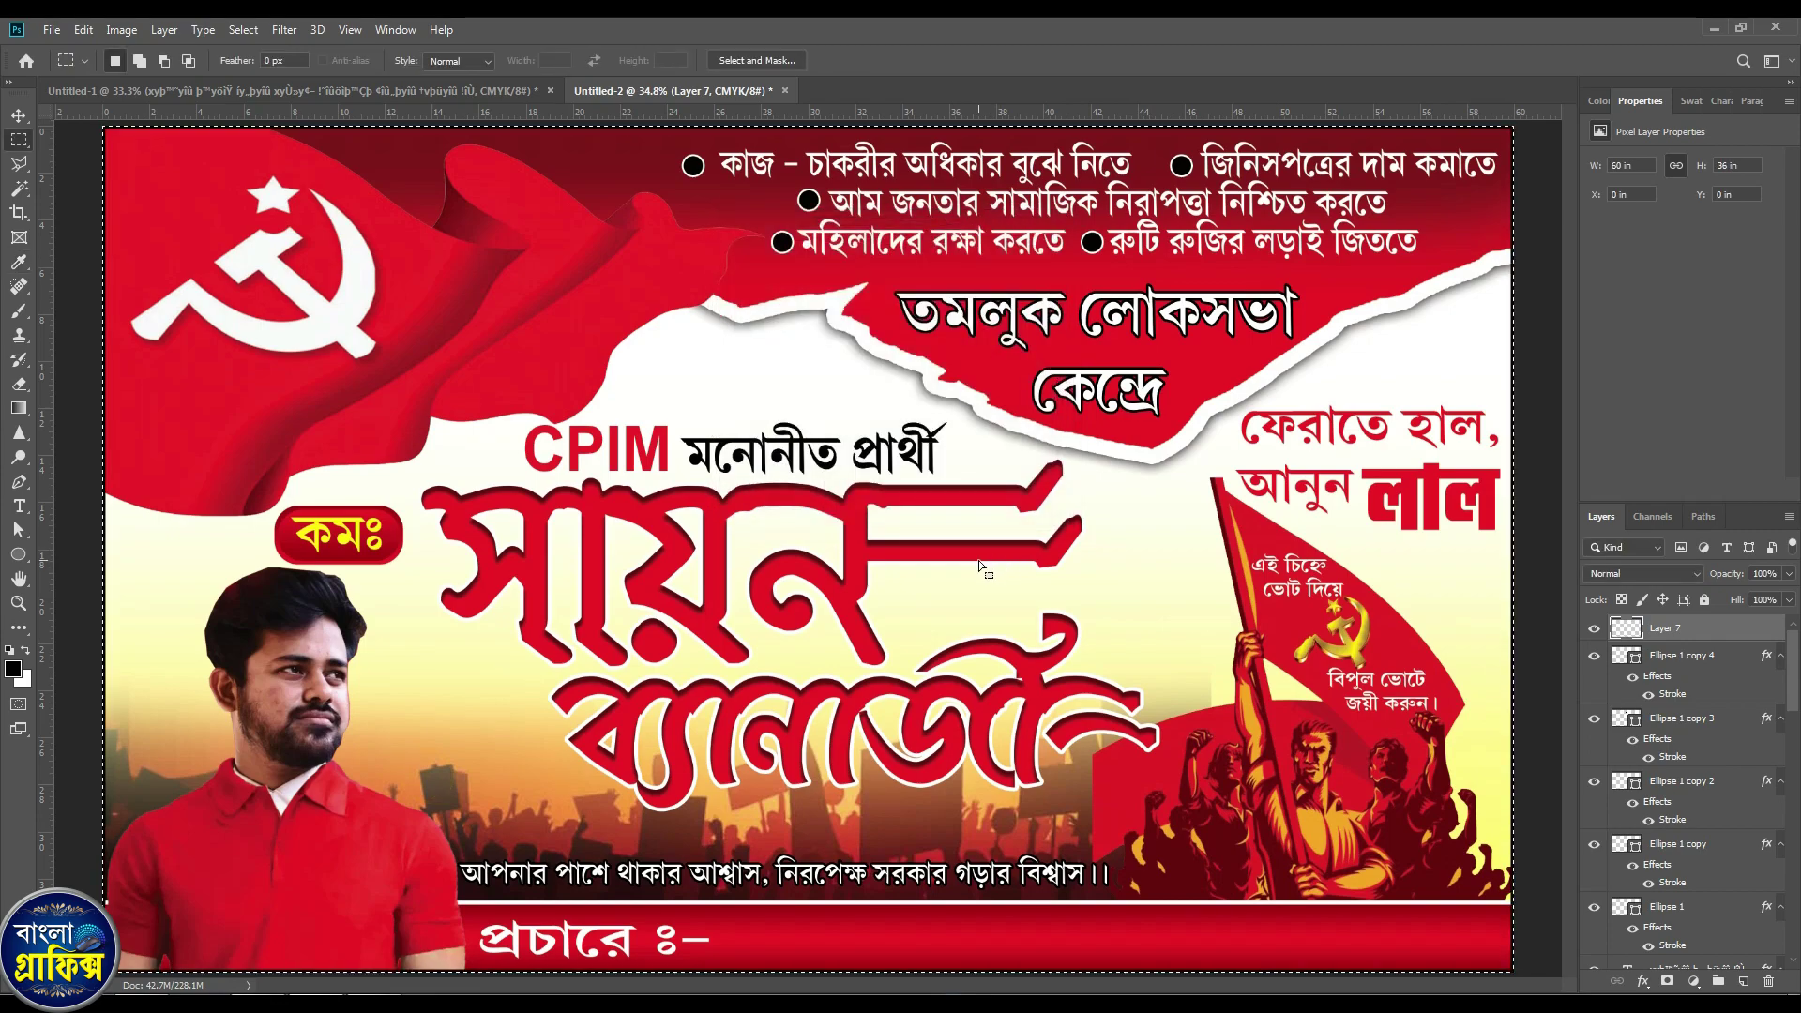
Stroke the canvas selection with a 40 px centred border in the name lettering's red (ed1c24) and clear the selection.
right_click(919, 488)
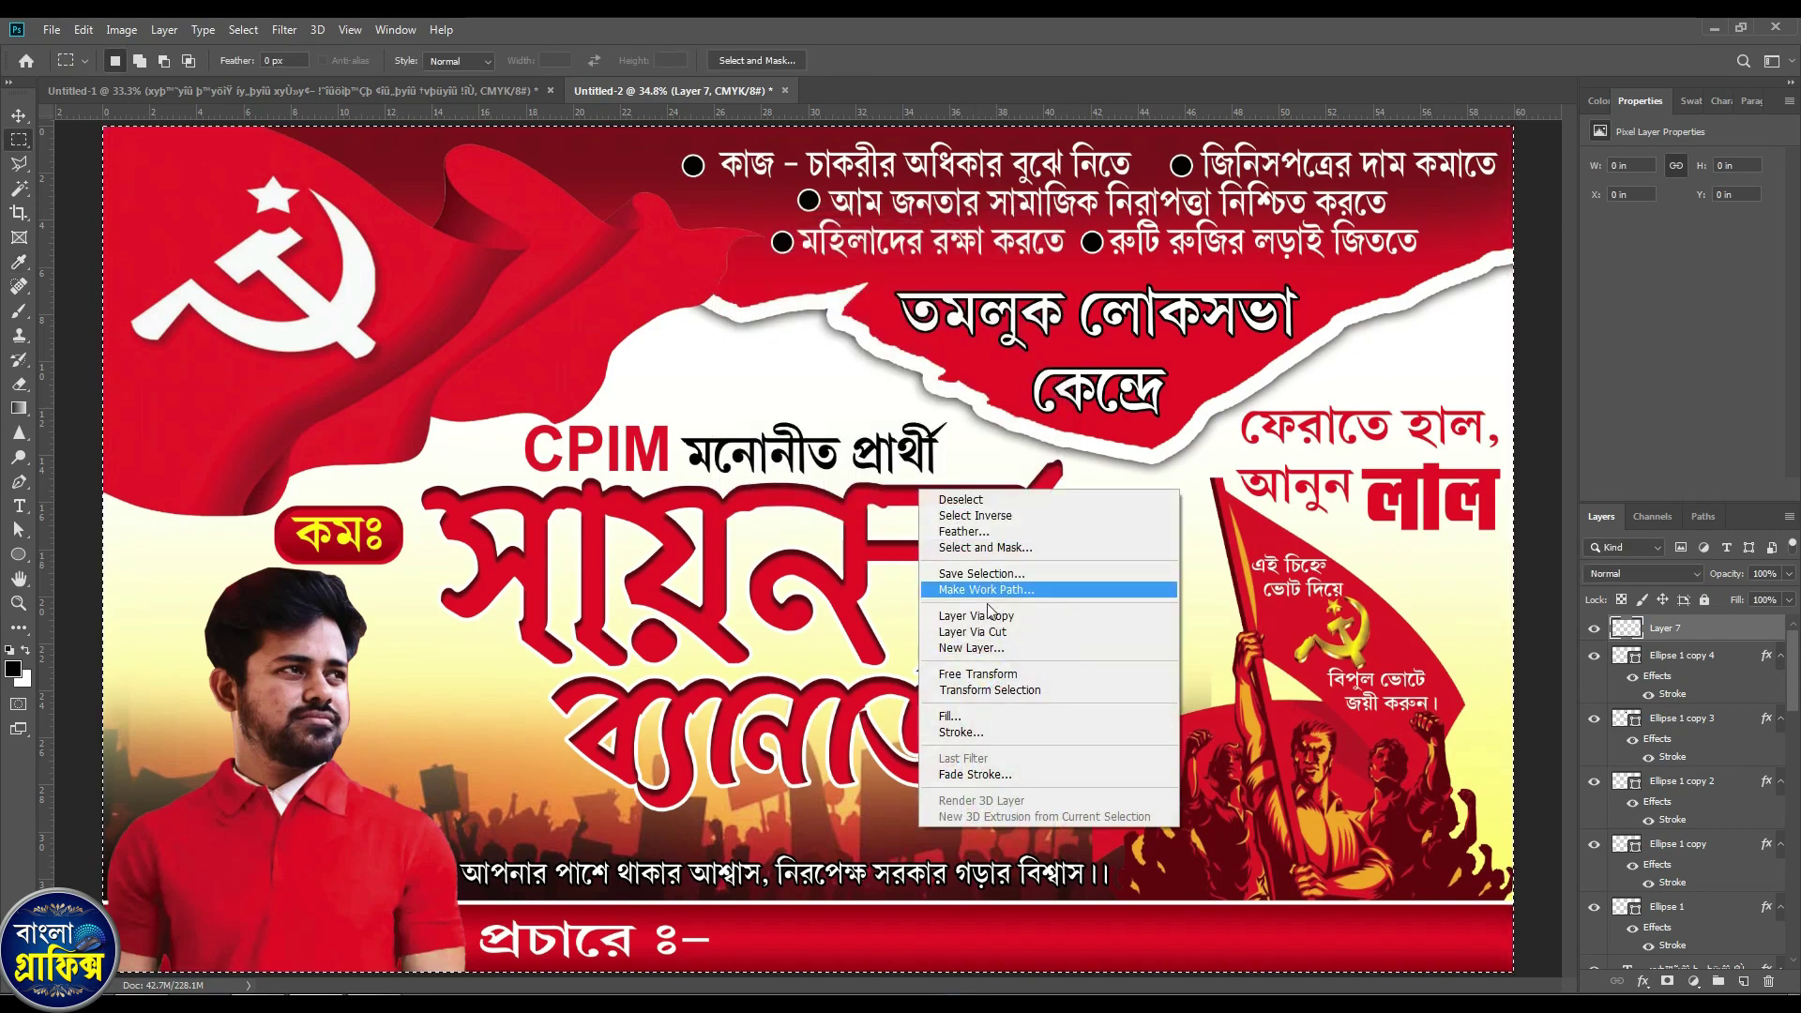
click(966, 732)
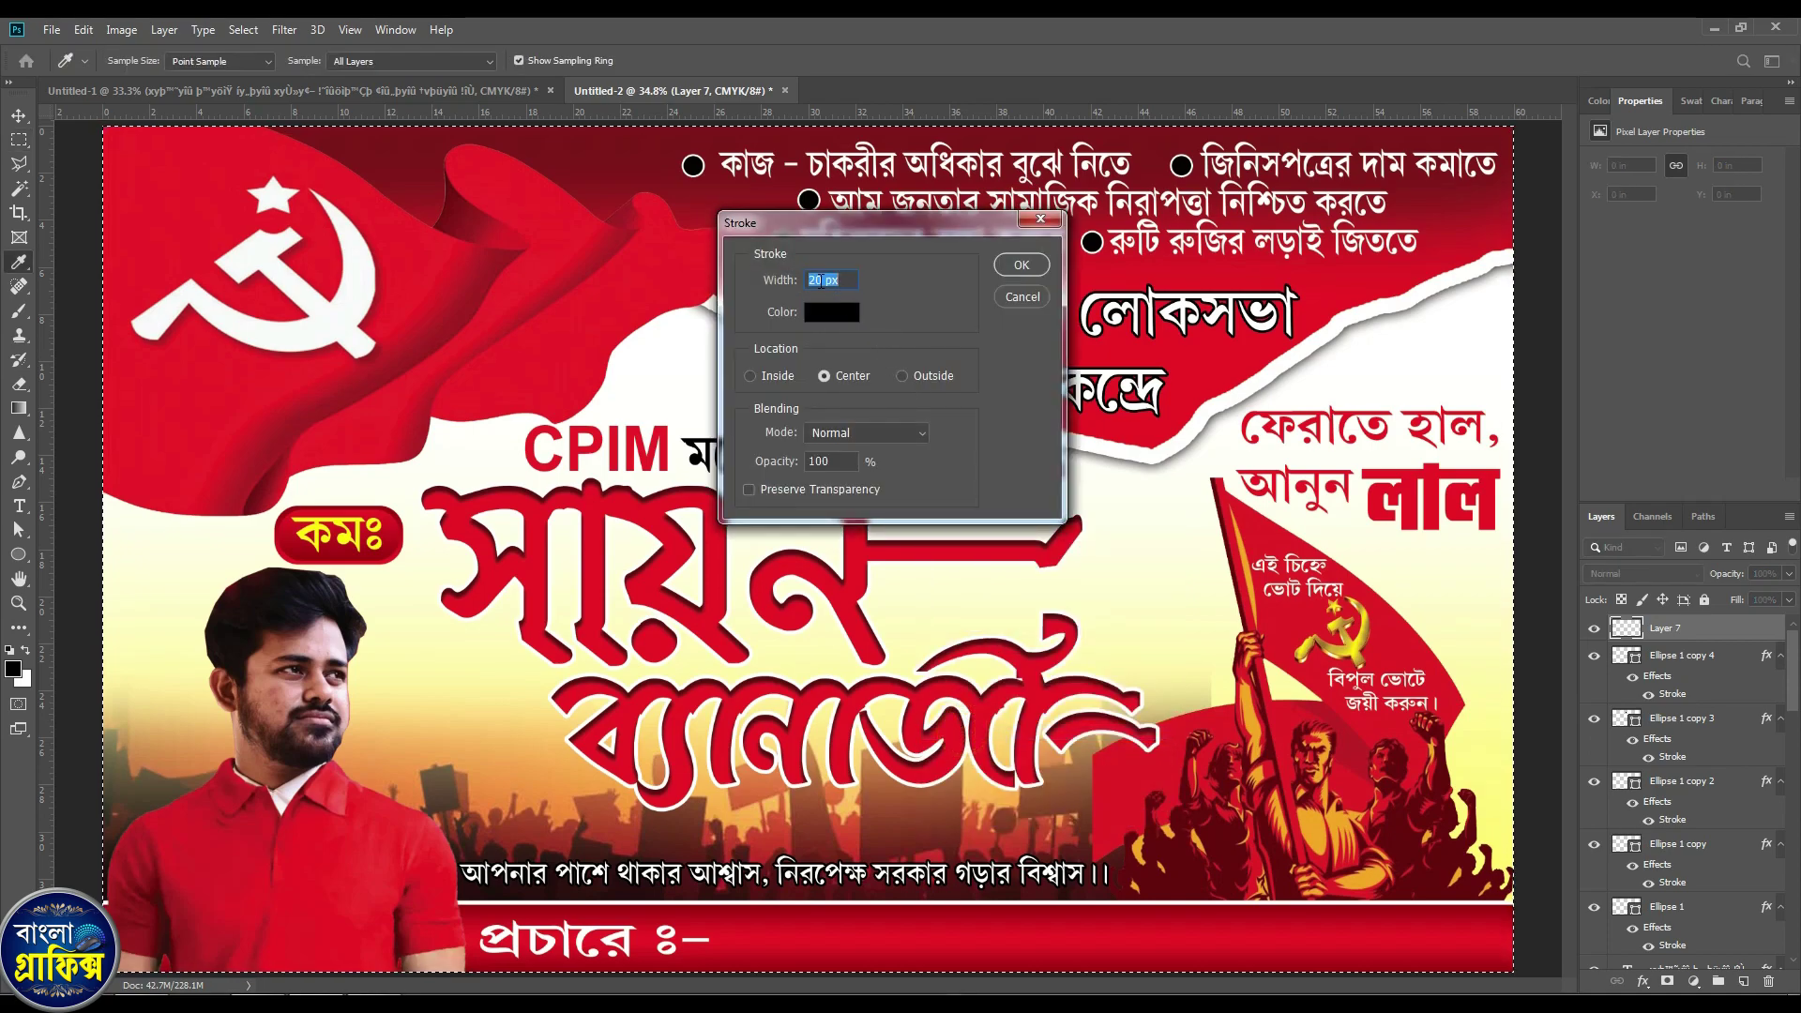
double_click(813, 279)
text(40)
click(844, 313)
click(544, 511)
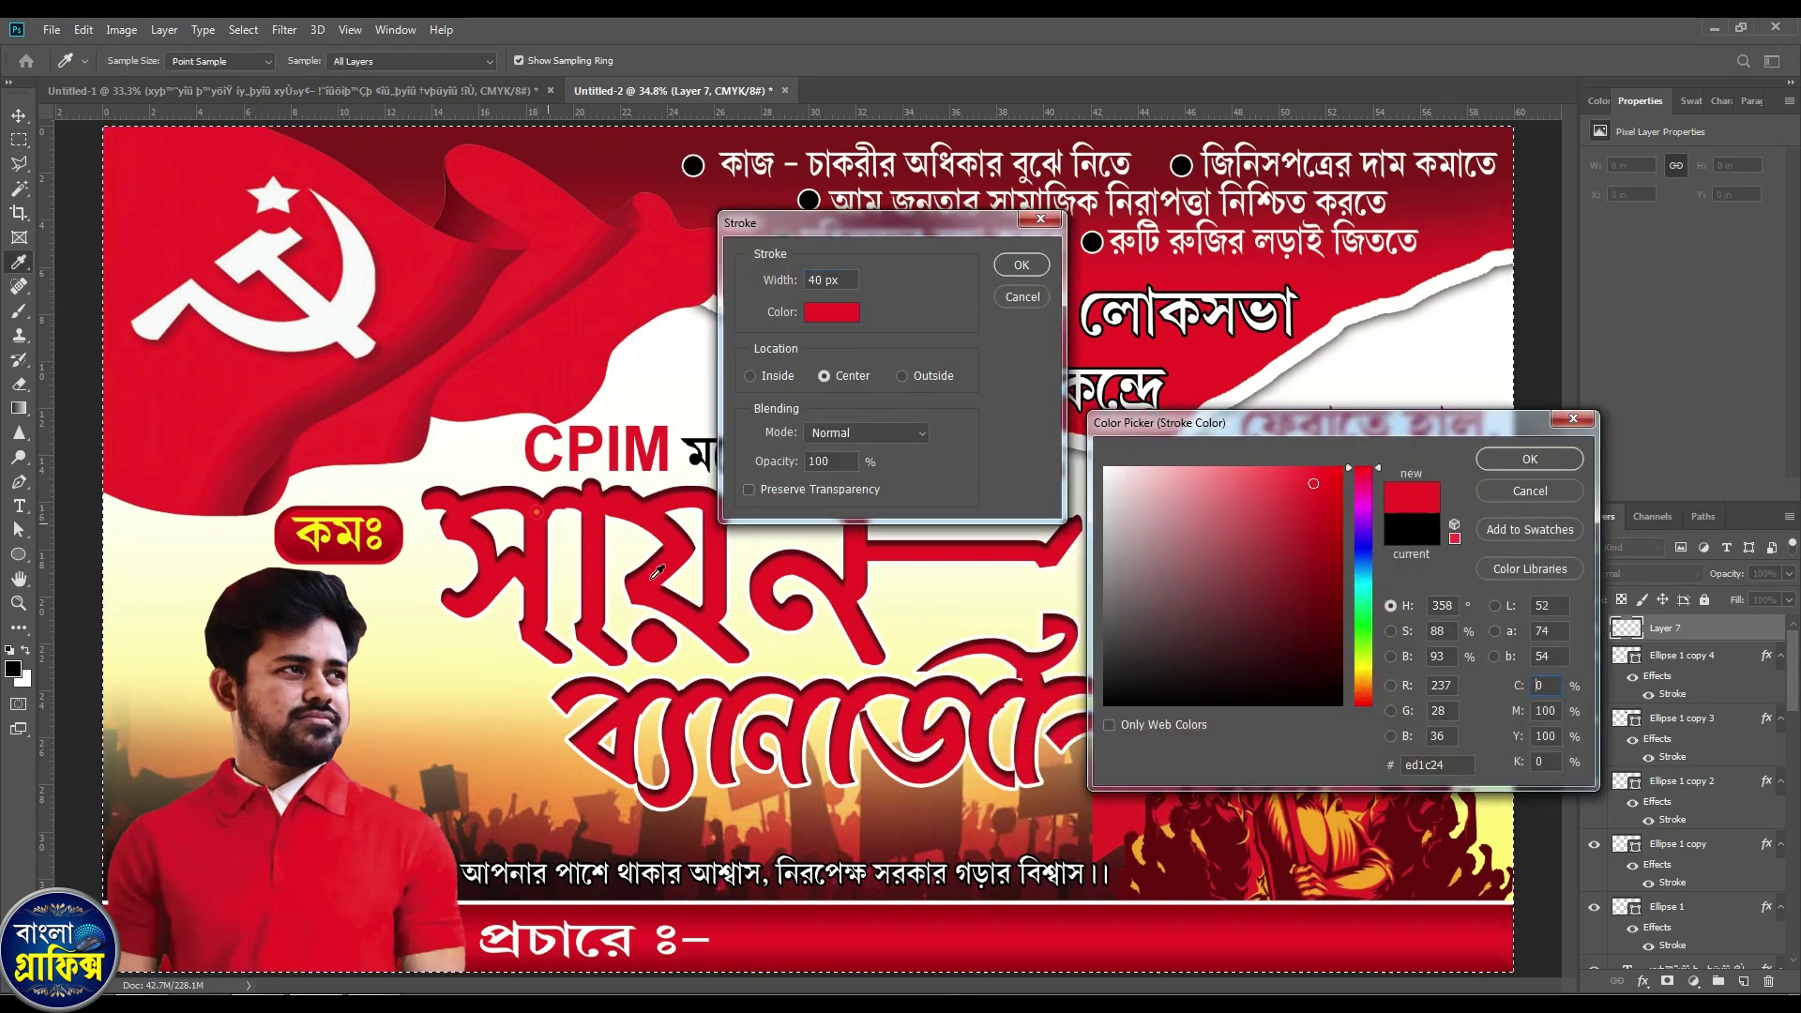
click(1530, 462)
click(1022, 265)
key(m)
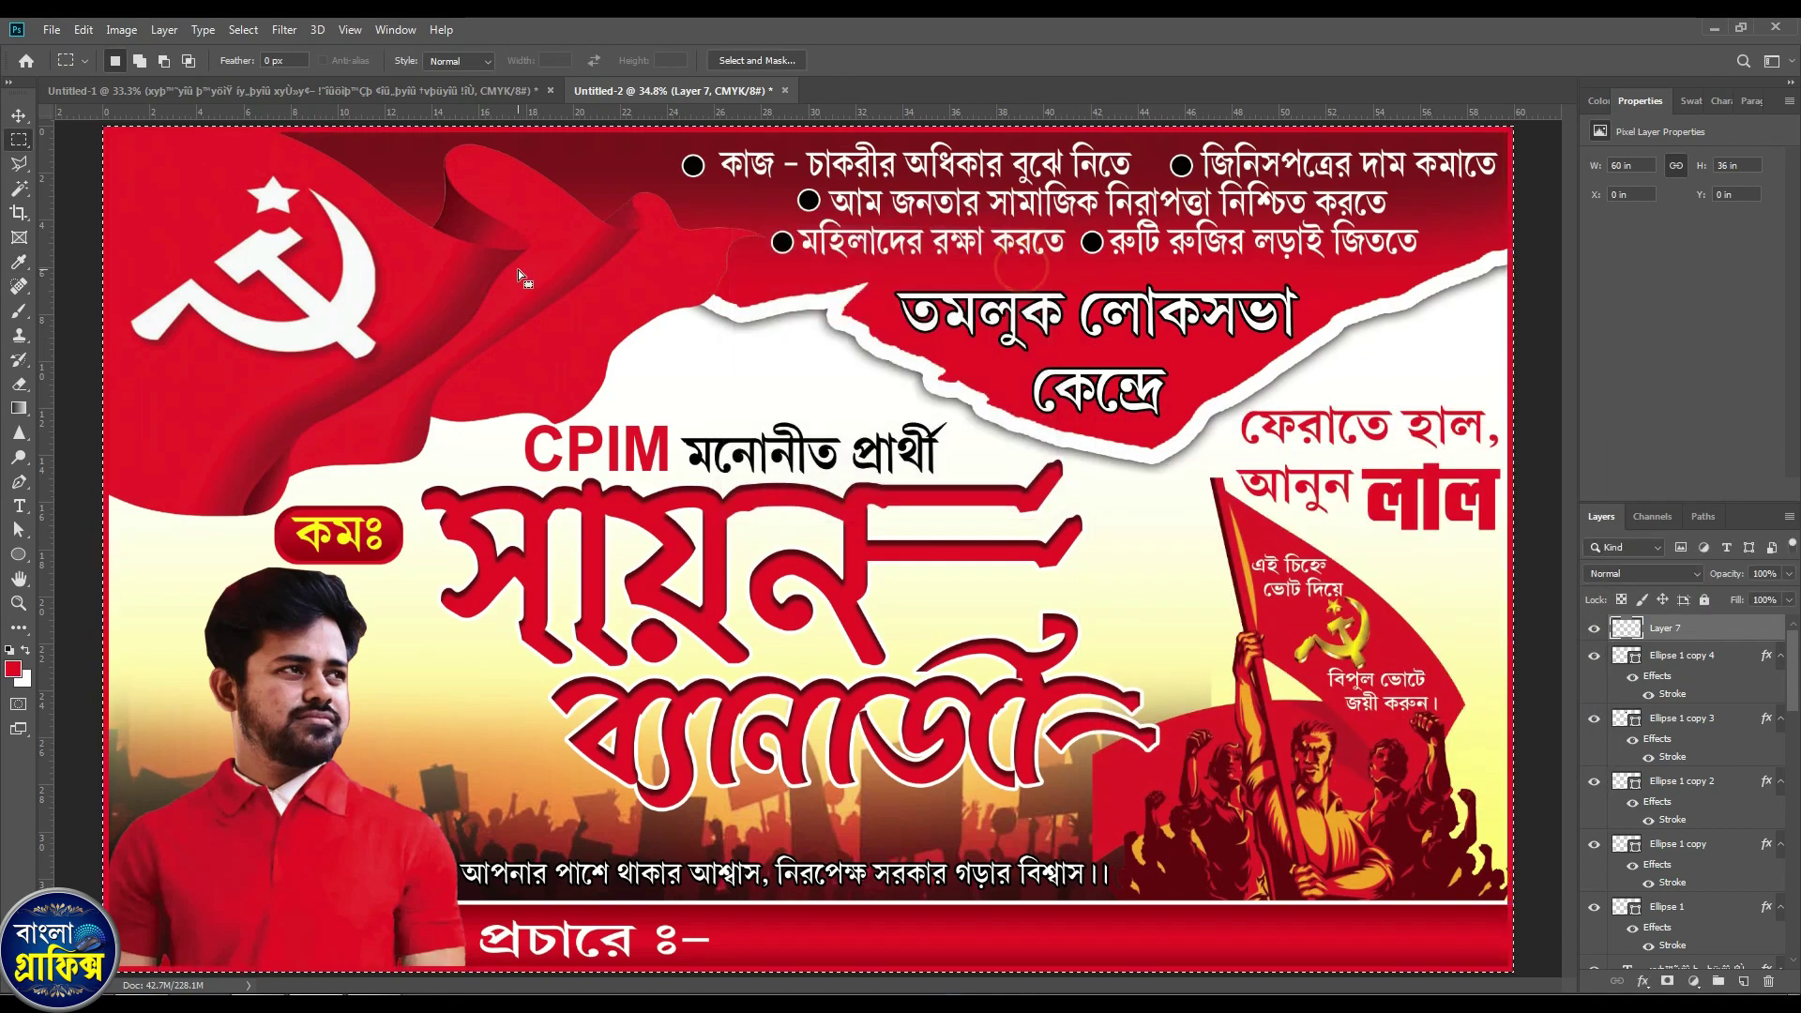
click(518, 268)
click(18, 114)
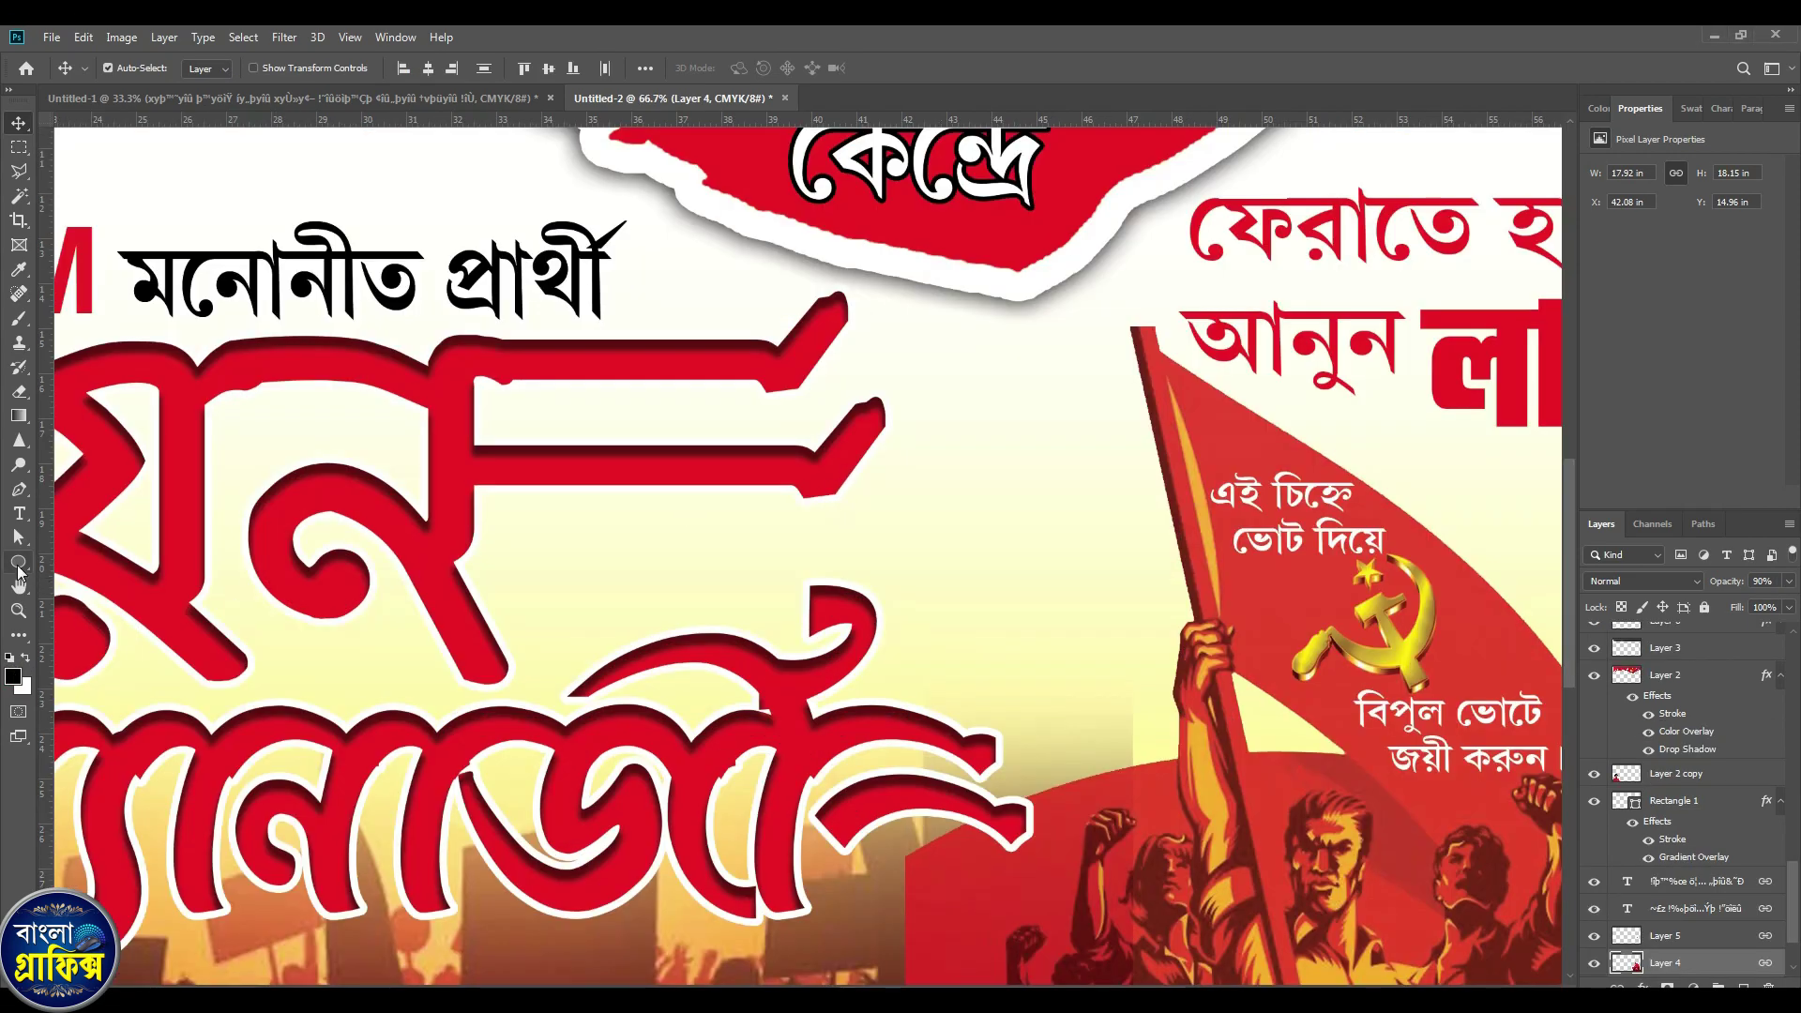
Draw a black circle about 158 px across beside the fist holding the flag and nudge it away from the arm.
right_click(19, 570)
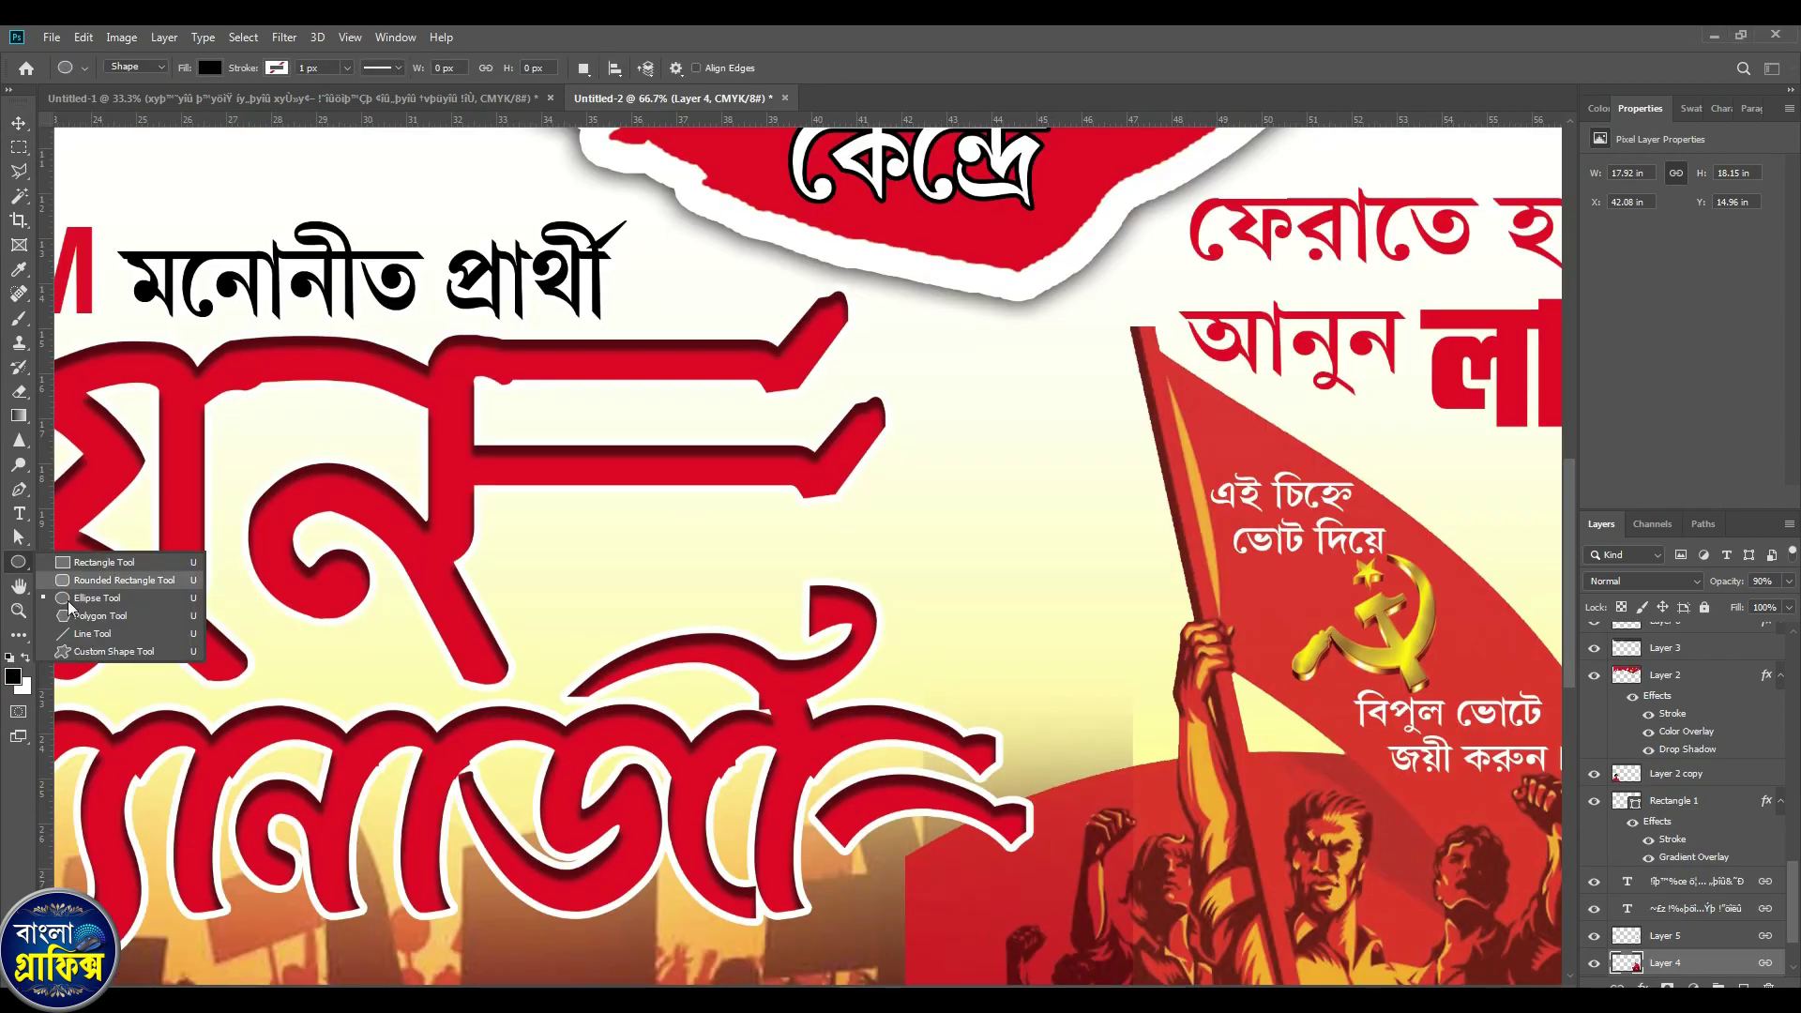
click(87, 607)
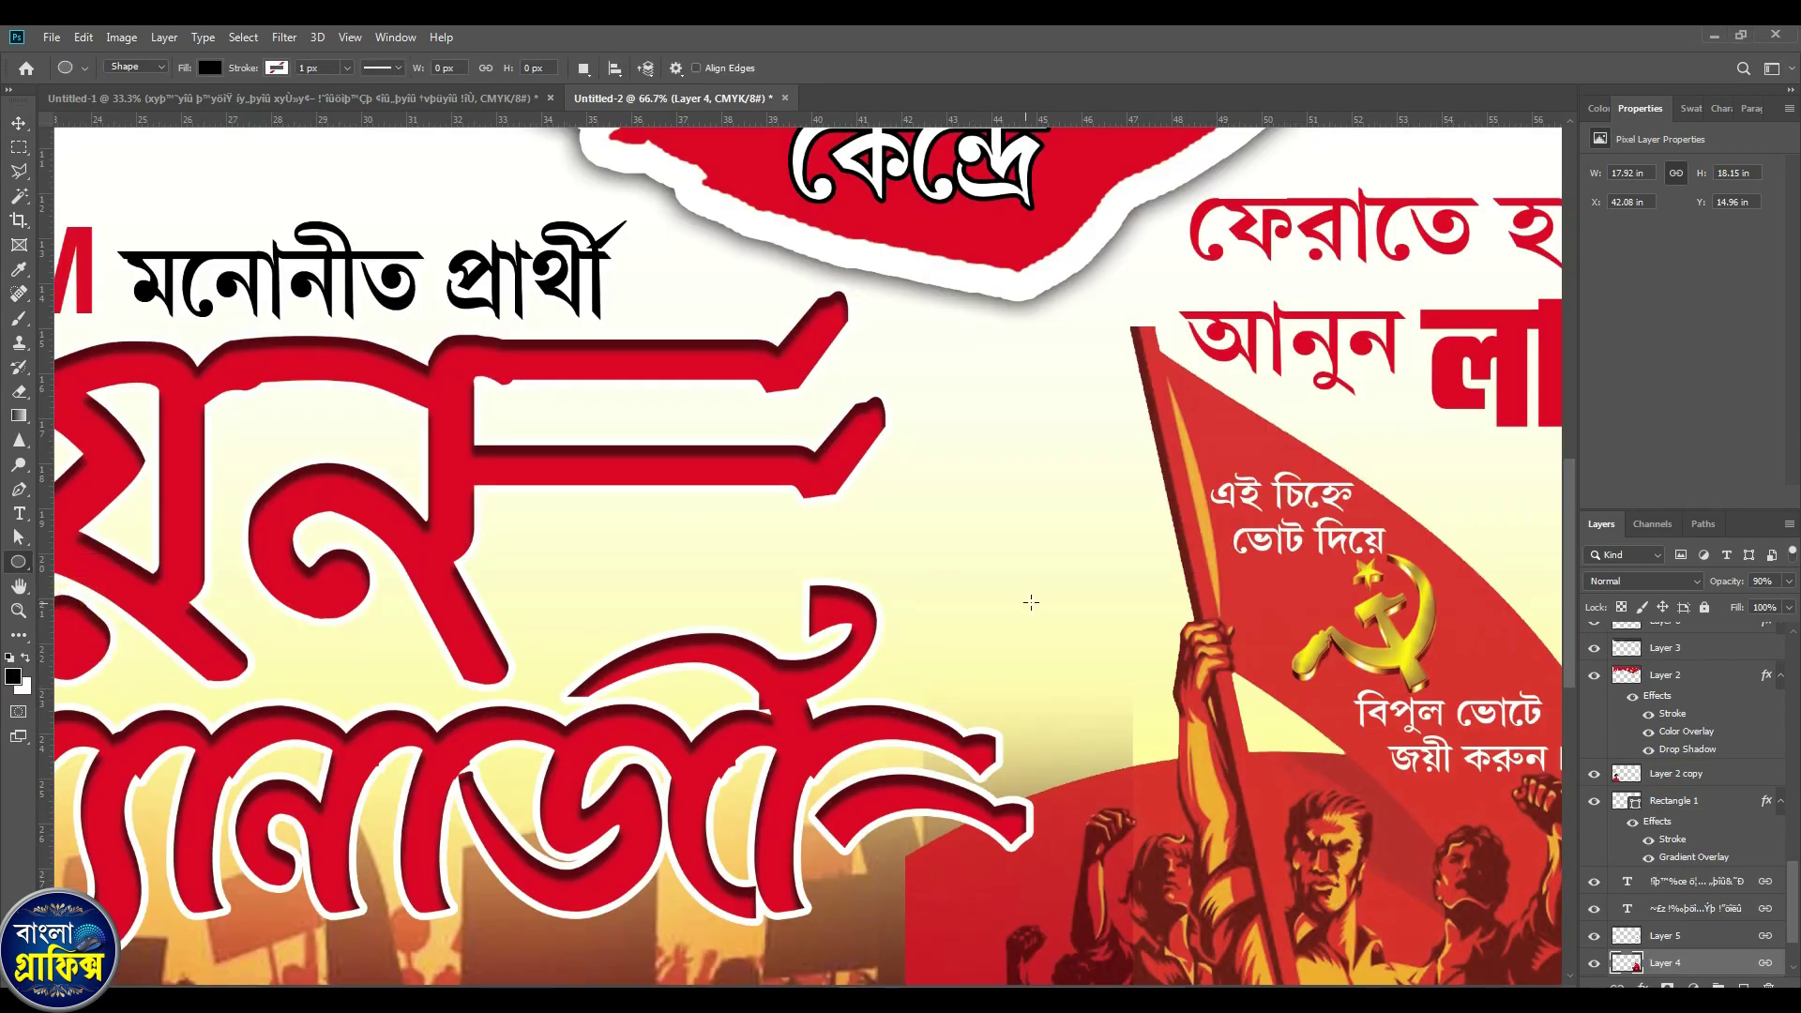
mouse_move(1074, 654)
mouse_down()
mouse_move(1184, 741)
mouse_move(1174, 754)
mouse_up()
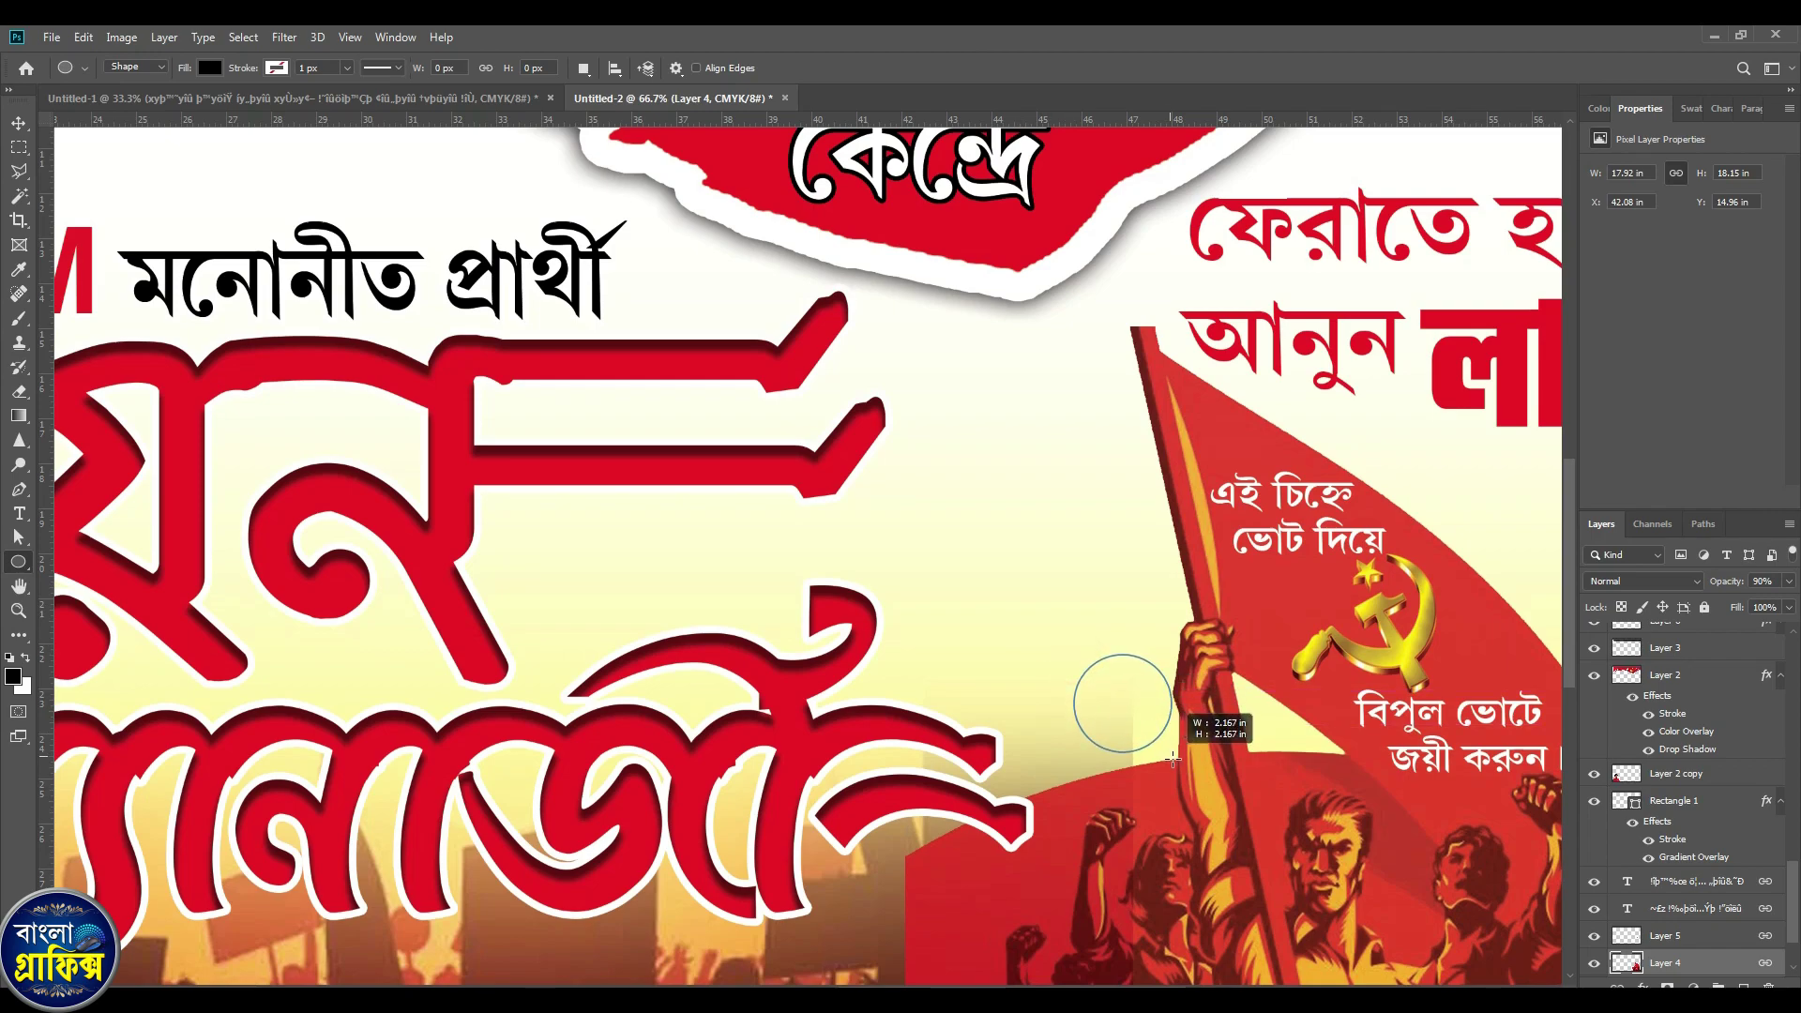
click(19, 123)
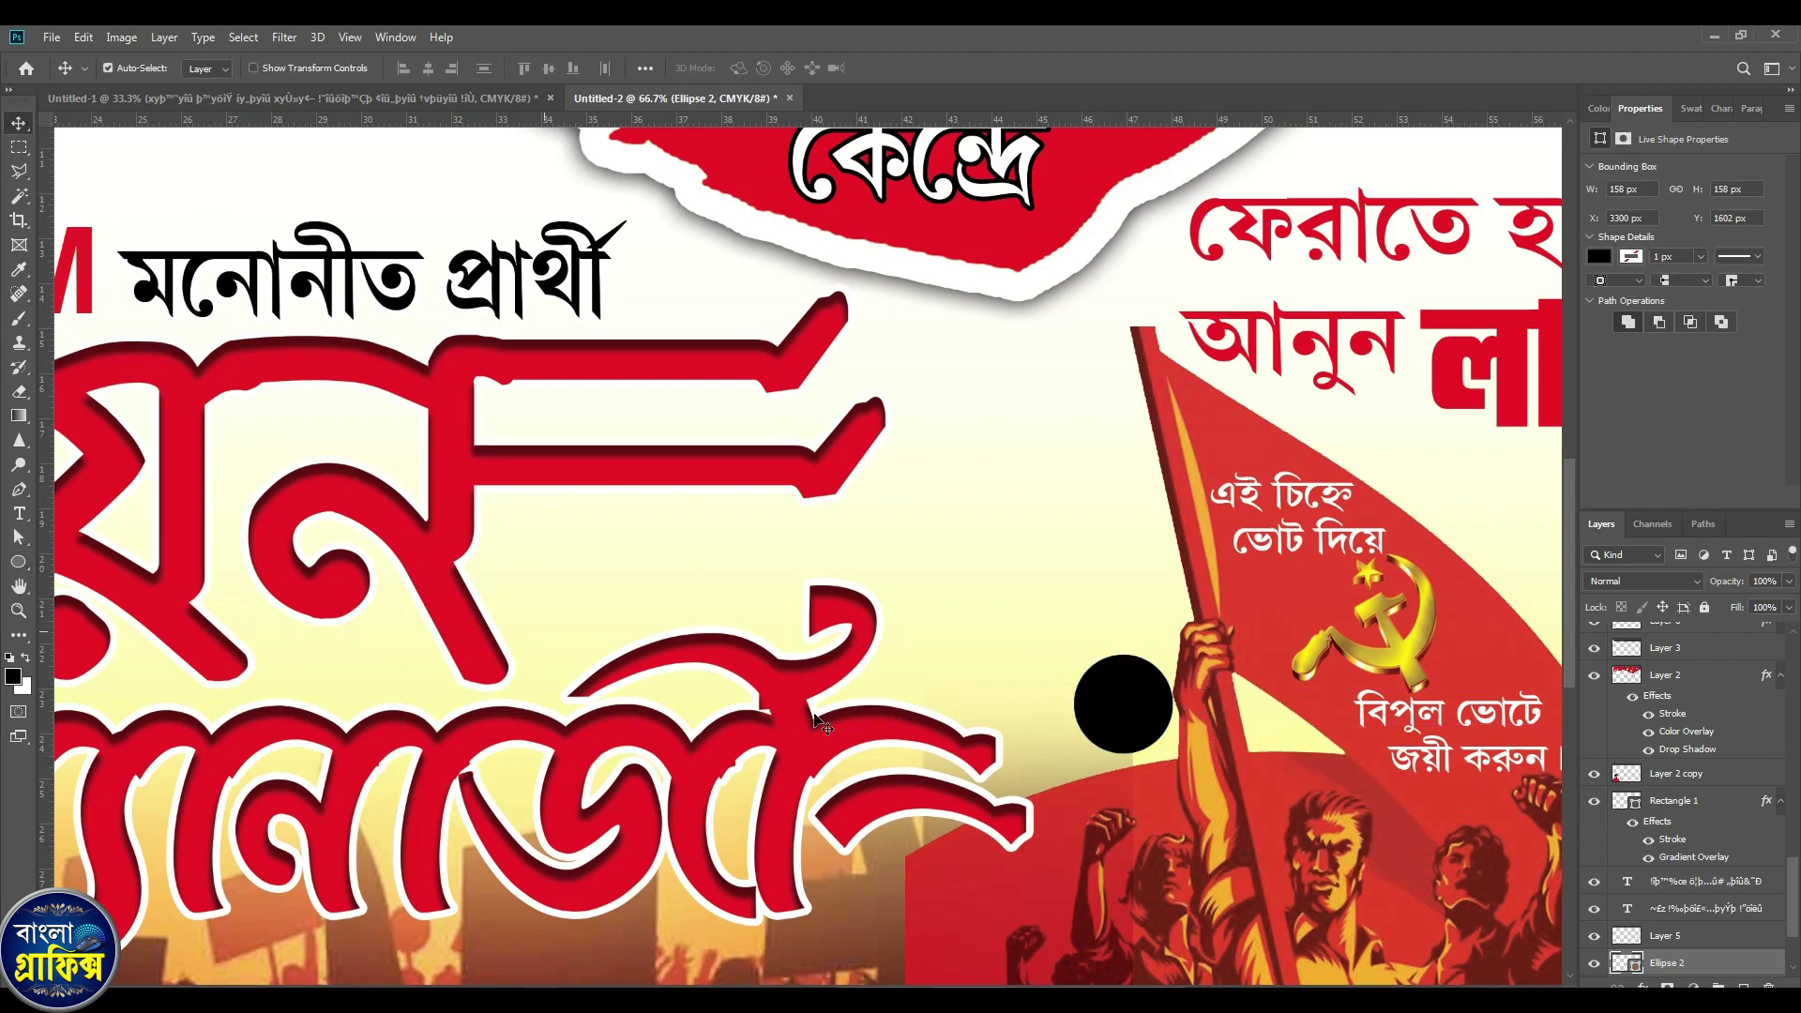
drag(1110, 718, 1094, 709)
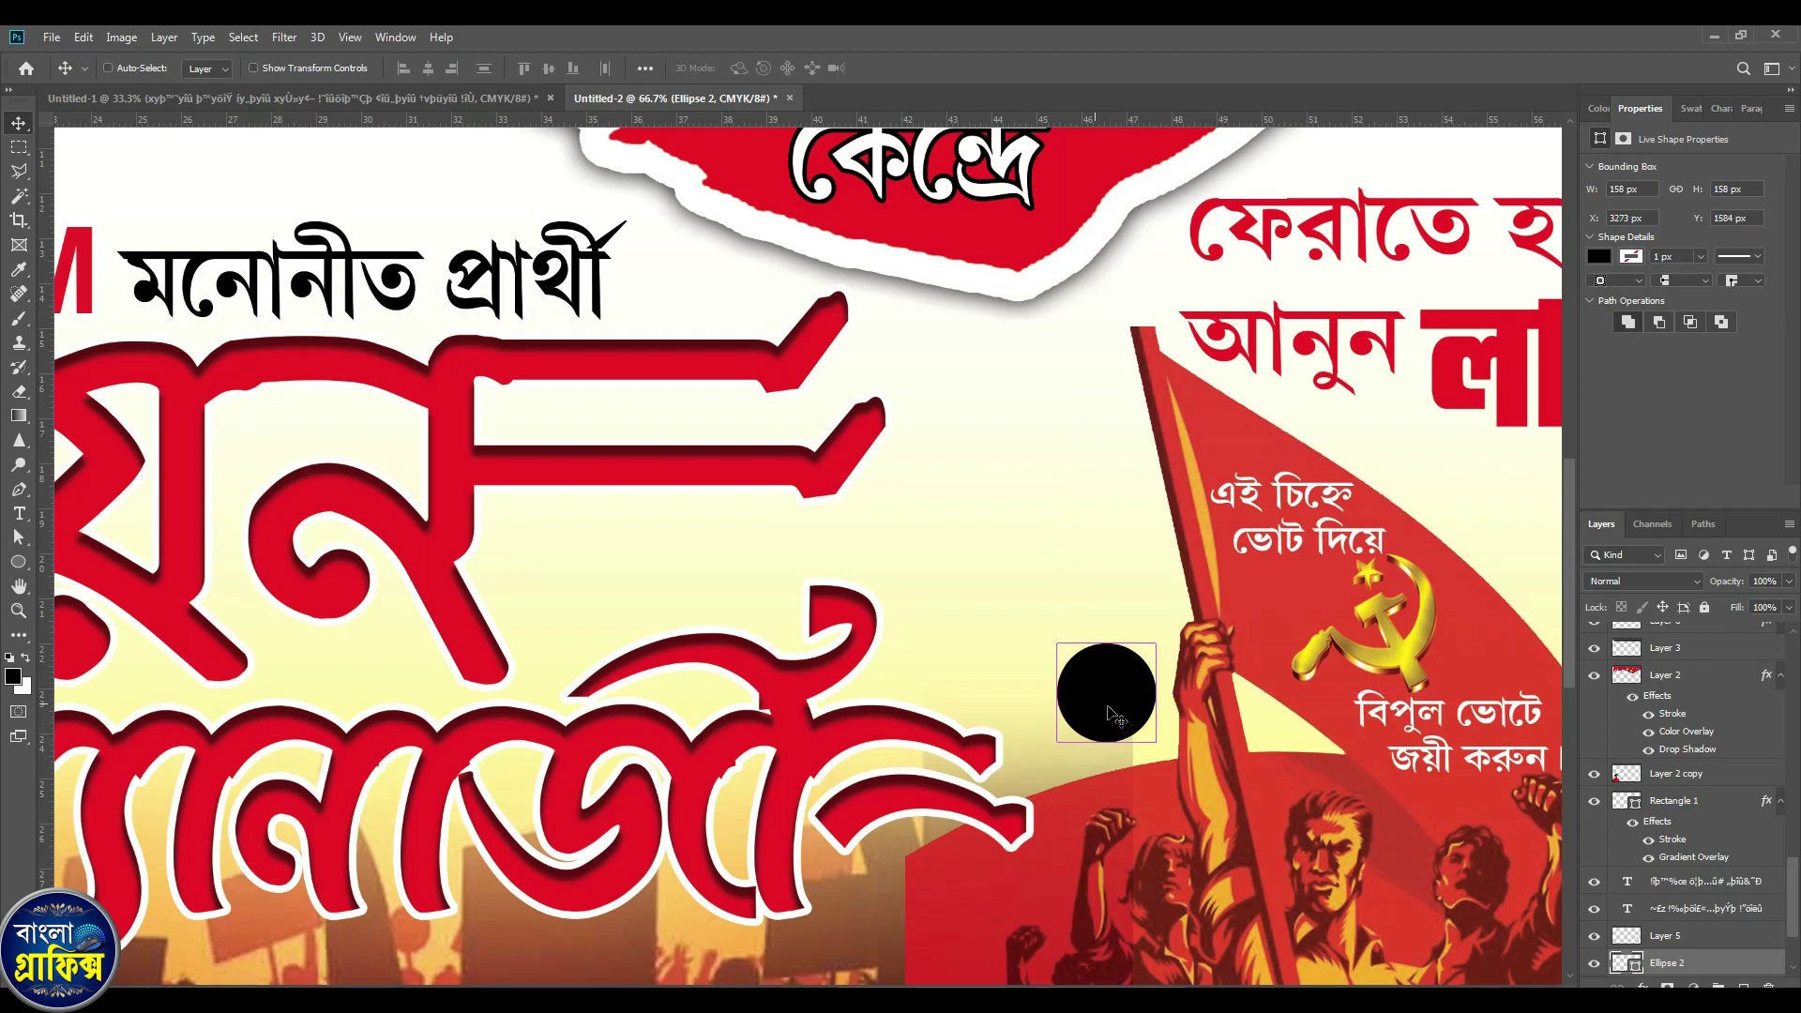
Fill the circle beside the flag with white and enlarge it to about 180 × 191 px.
key(ctrl+BackSpace)
key(ctrl+t)
drag(1060, 646, 1041, 628)
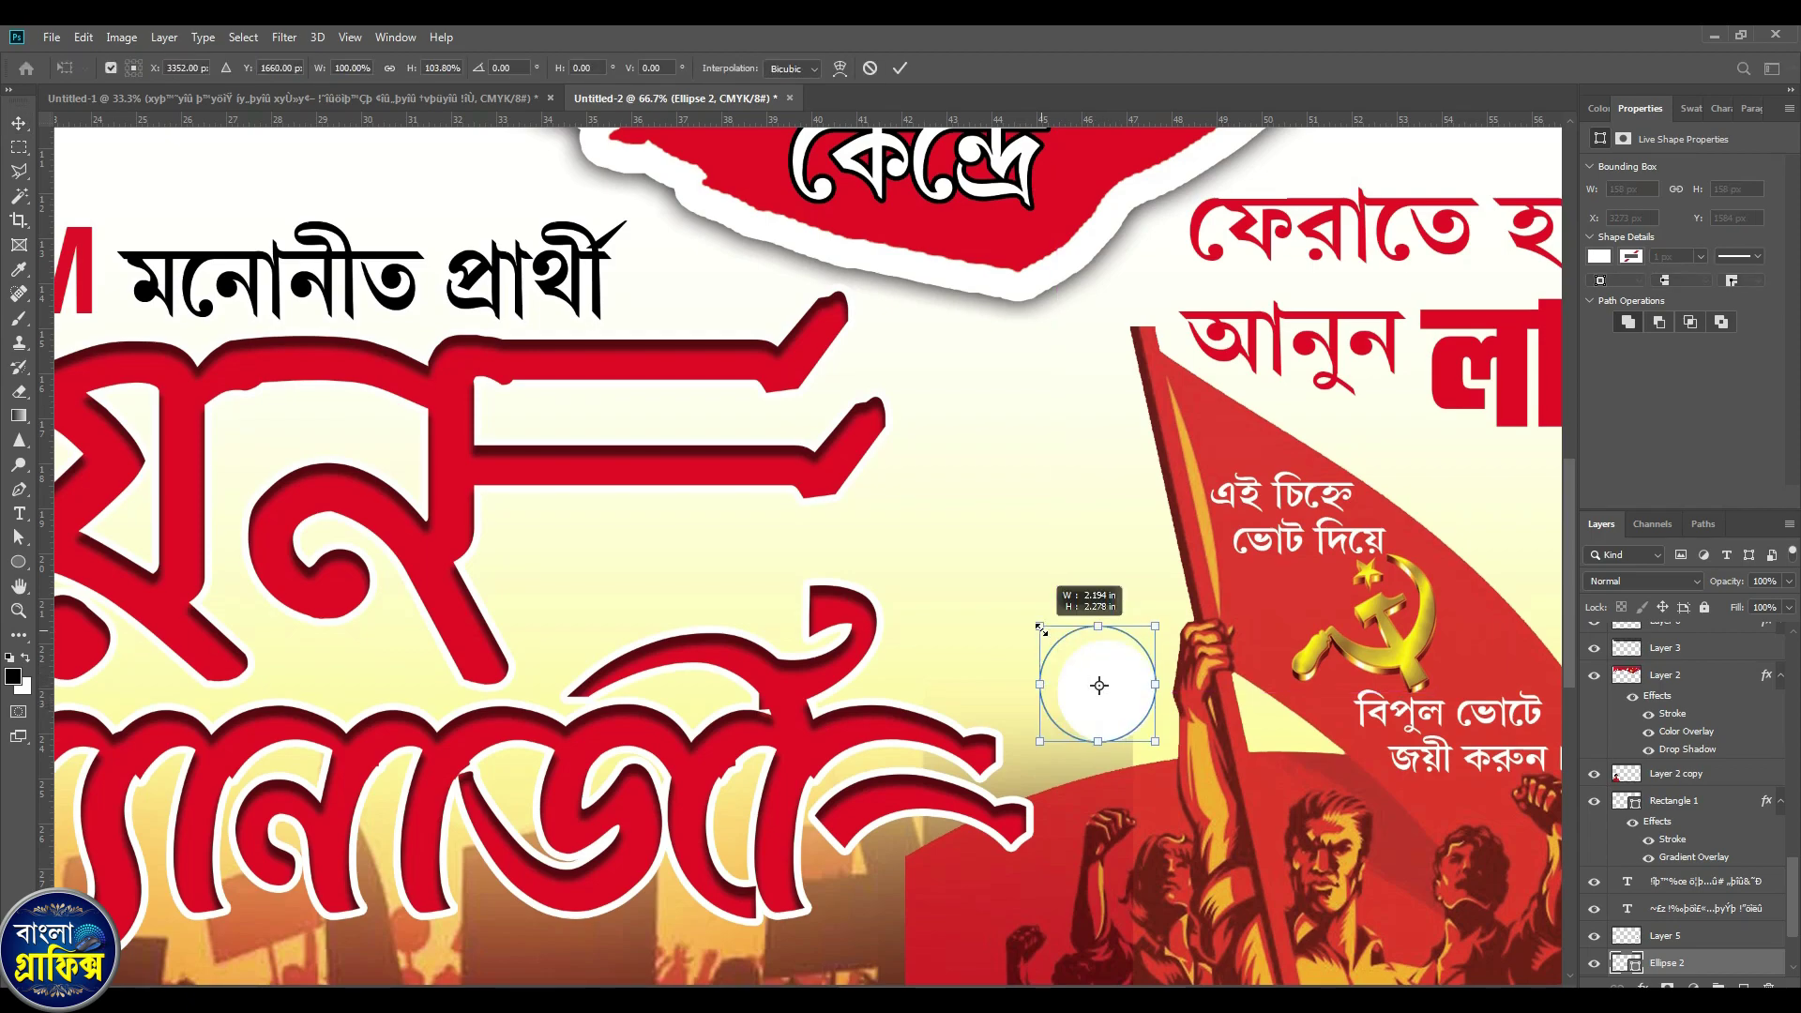
key(Return)
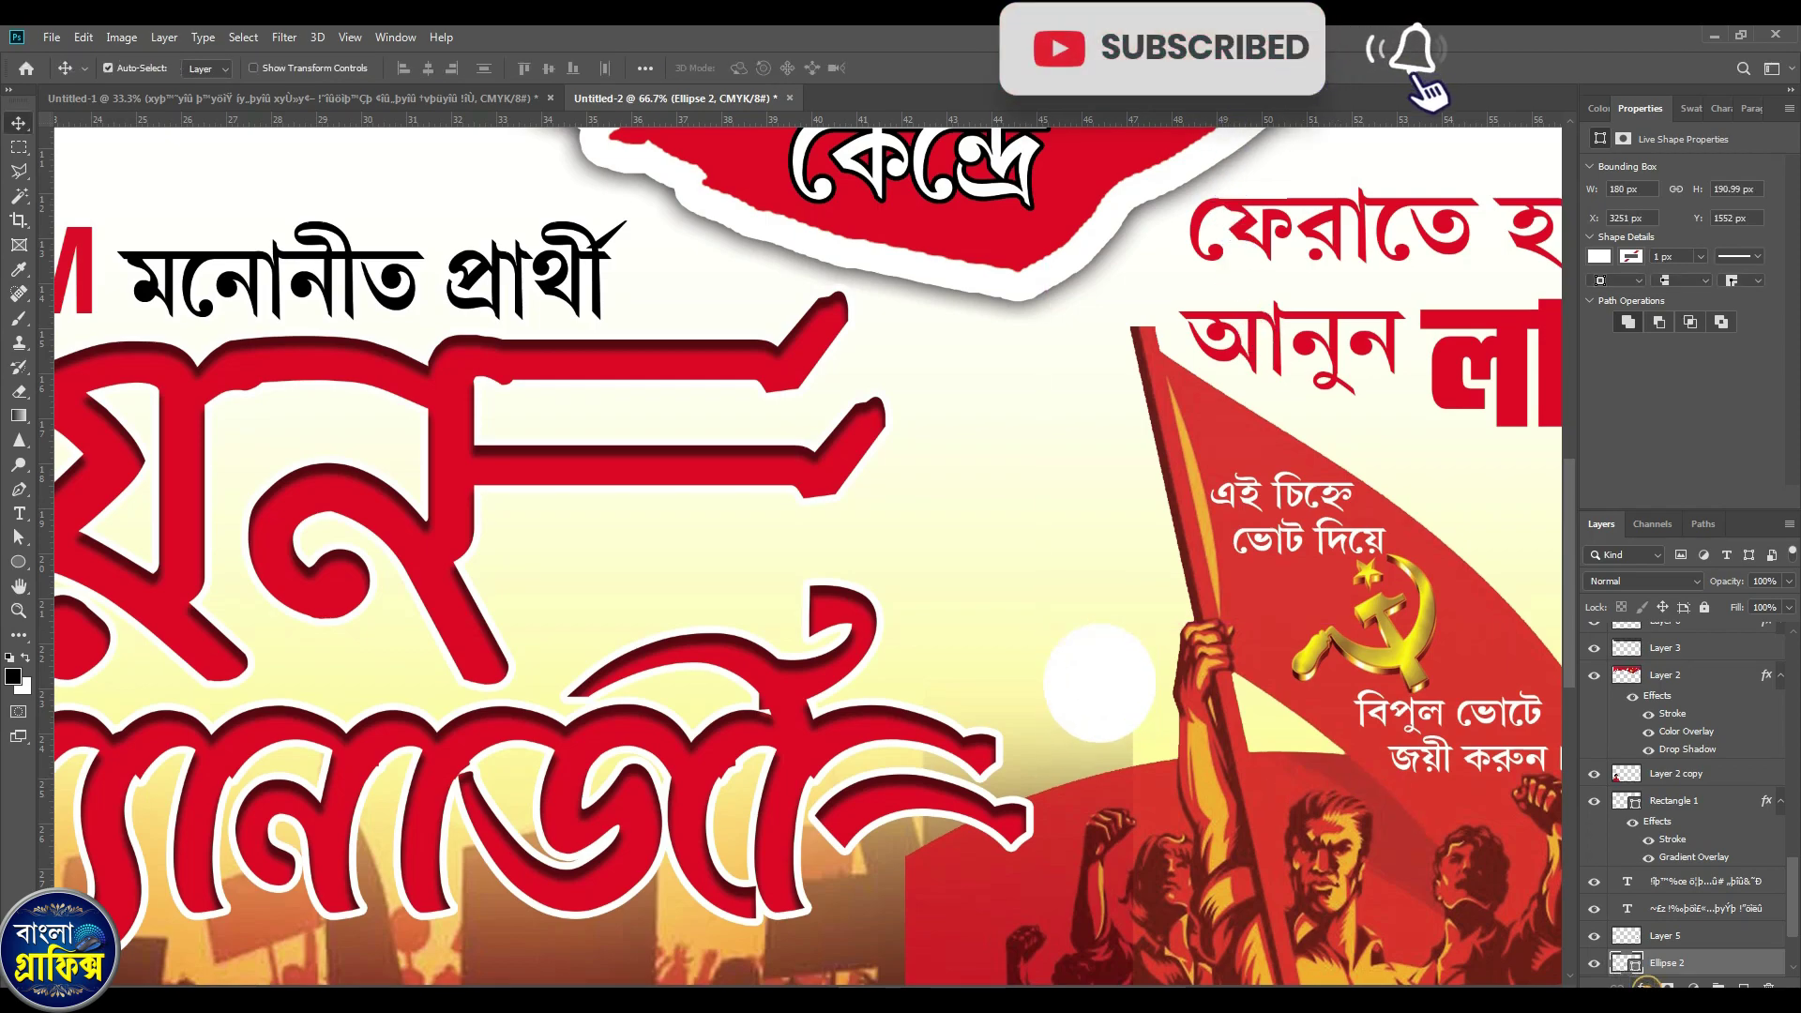
Give the white circle a black stroke positioned outside.
click(1643, 985)
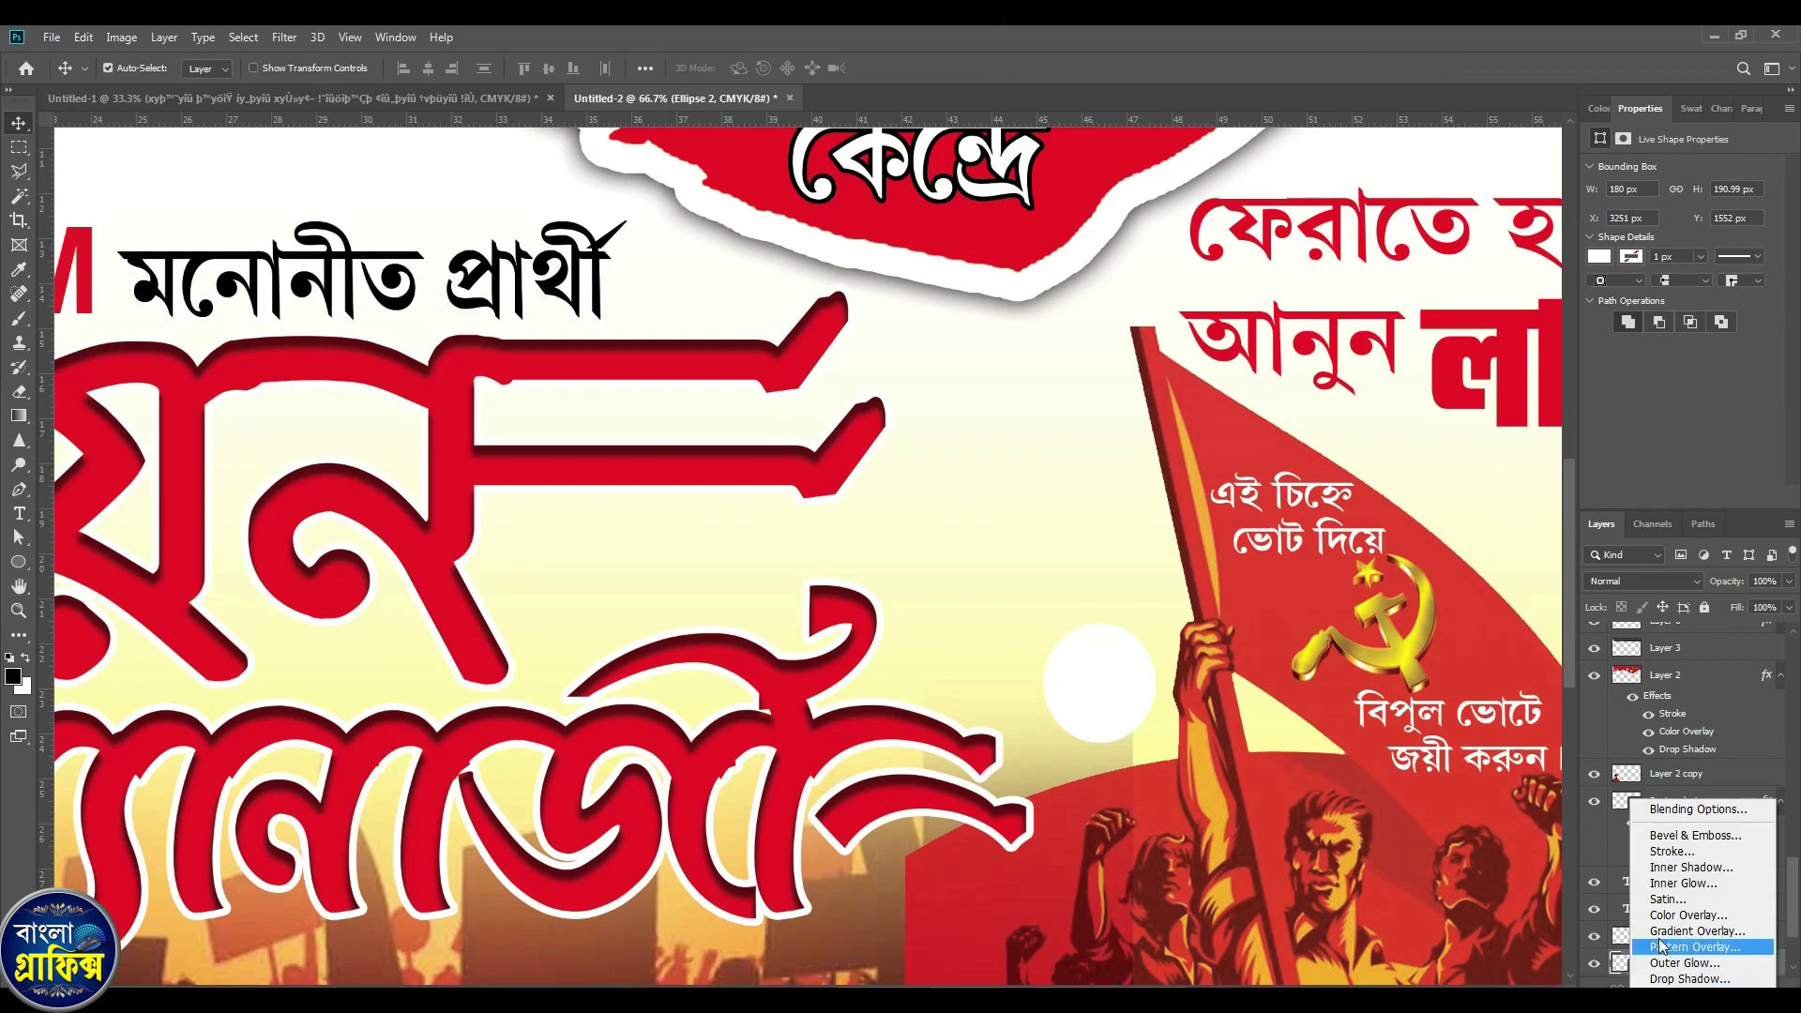
click(1672, 851)
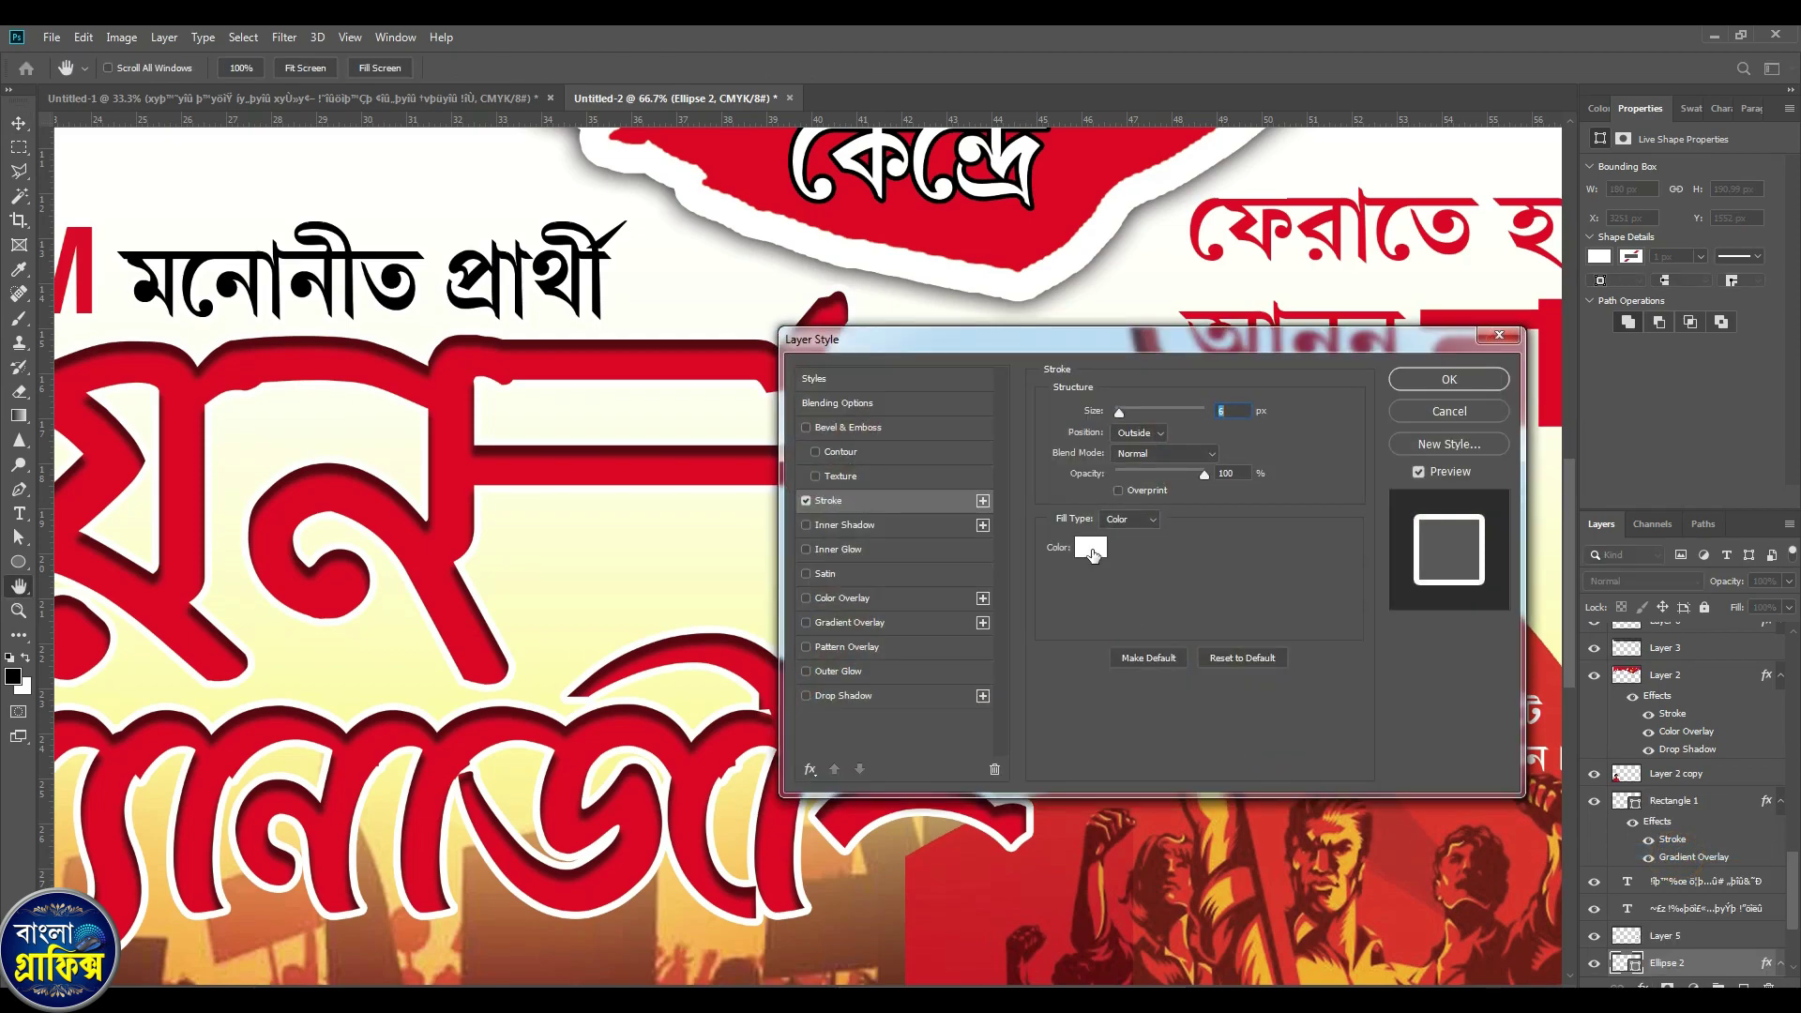
click(1093, 555)
click(139, 669)
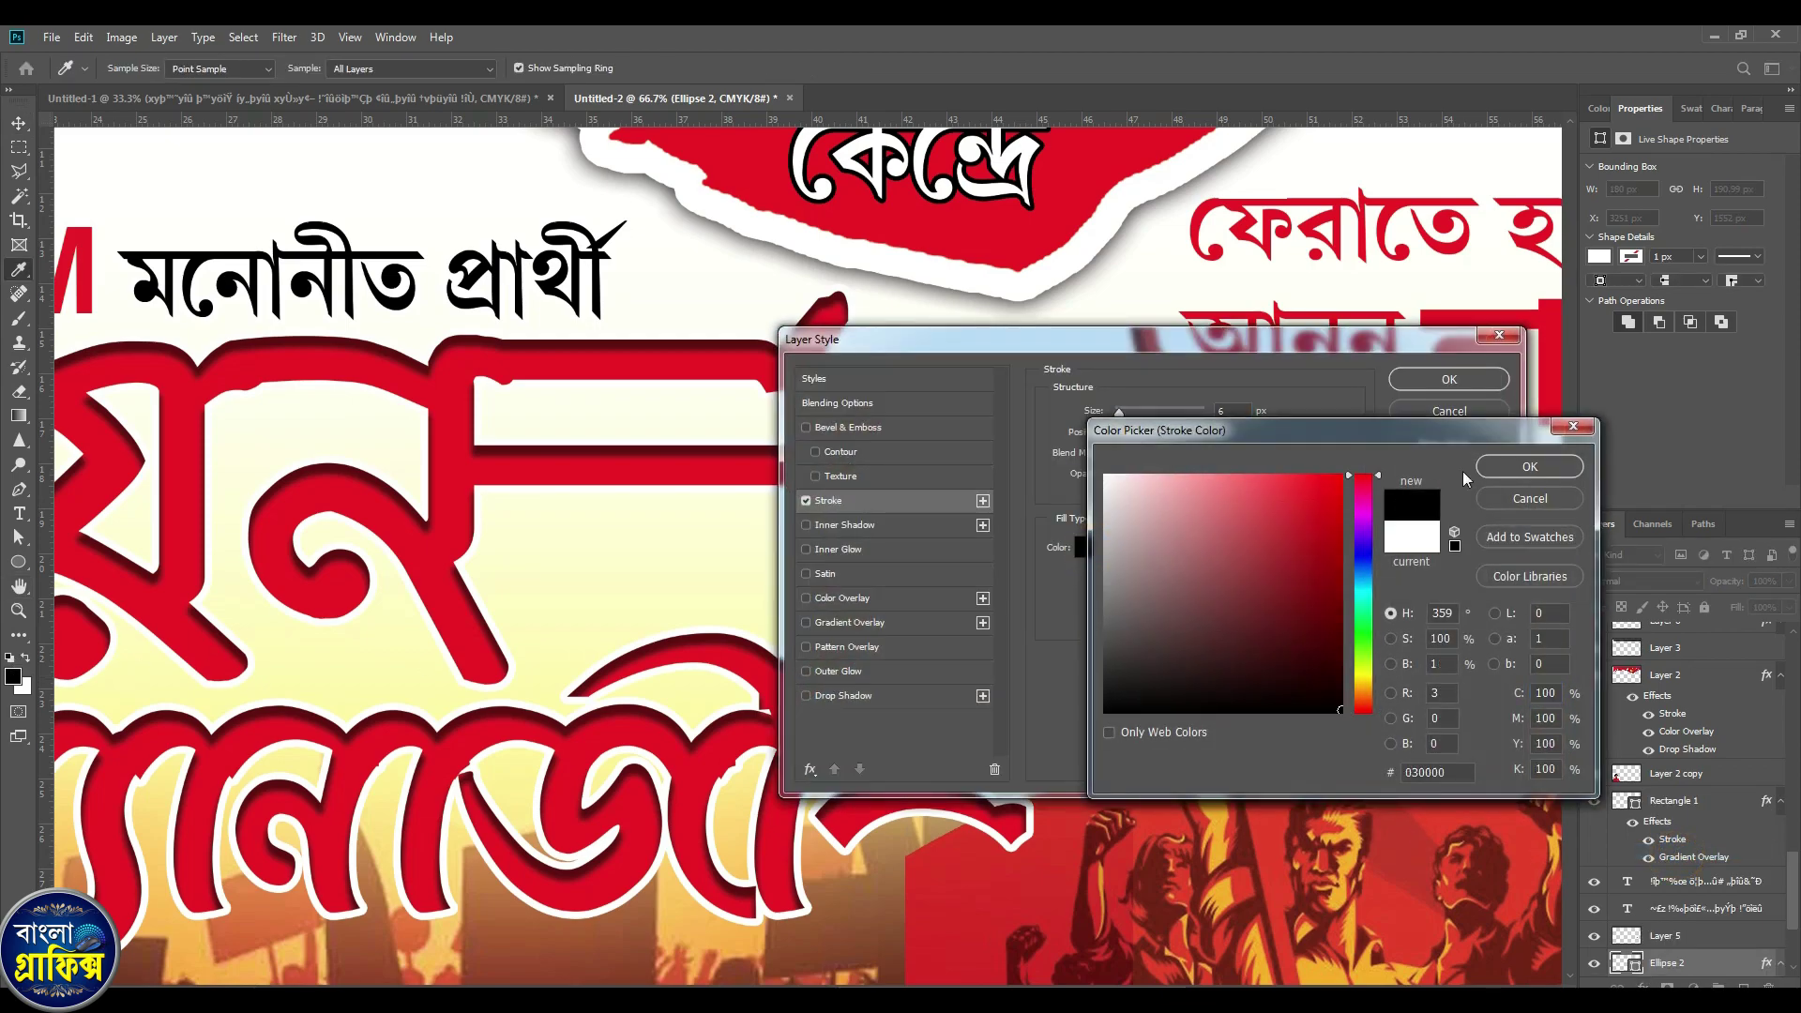
click(1530, 466)
mouse_move(1365, 335)
mouse_down()
mouse_move(881, 471)
mouse_move(844, 422)
mouse_up()
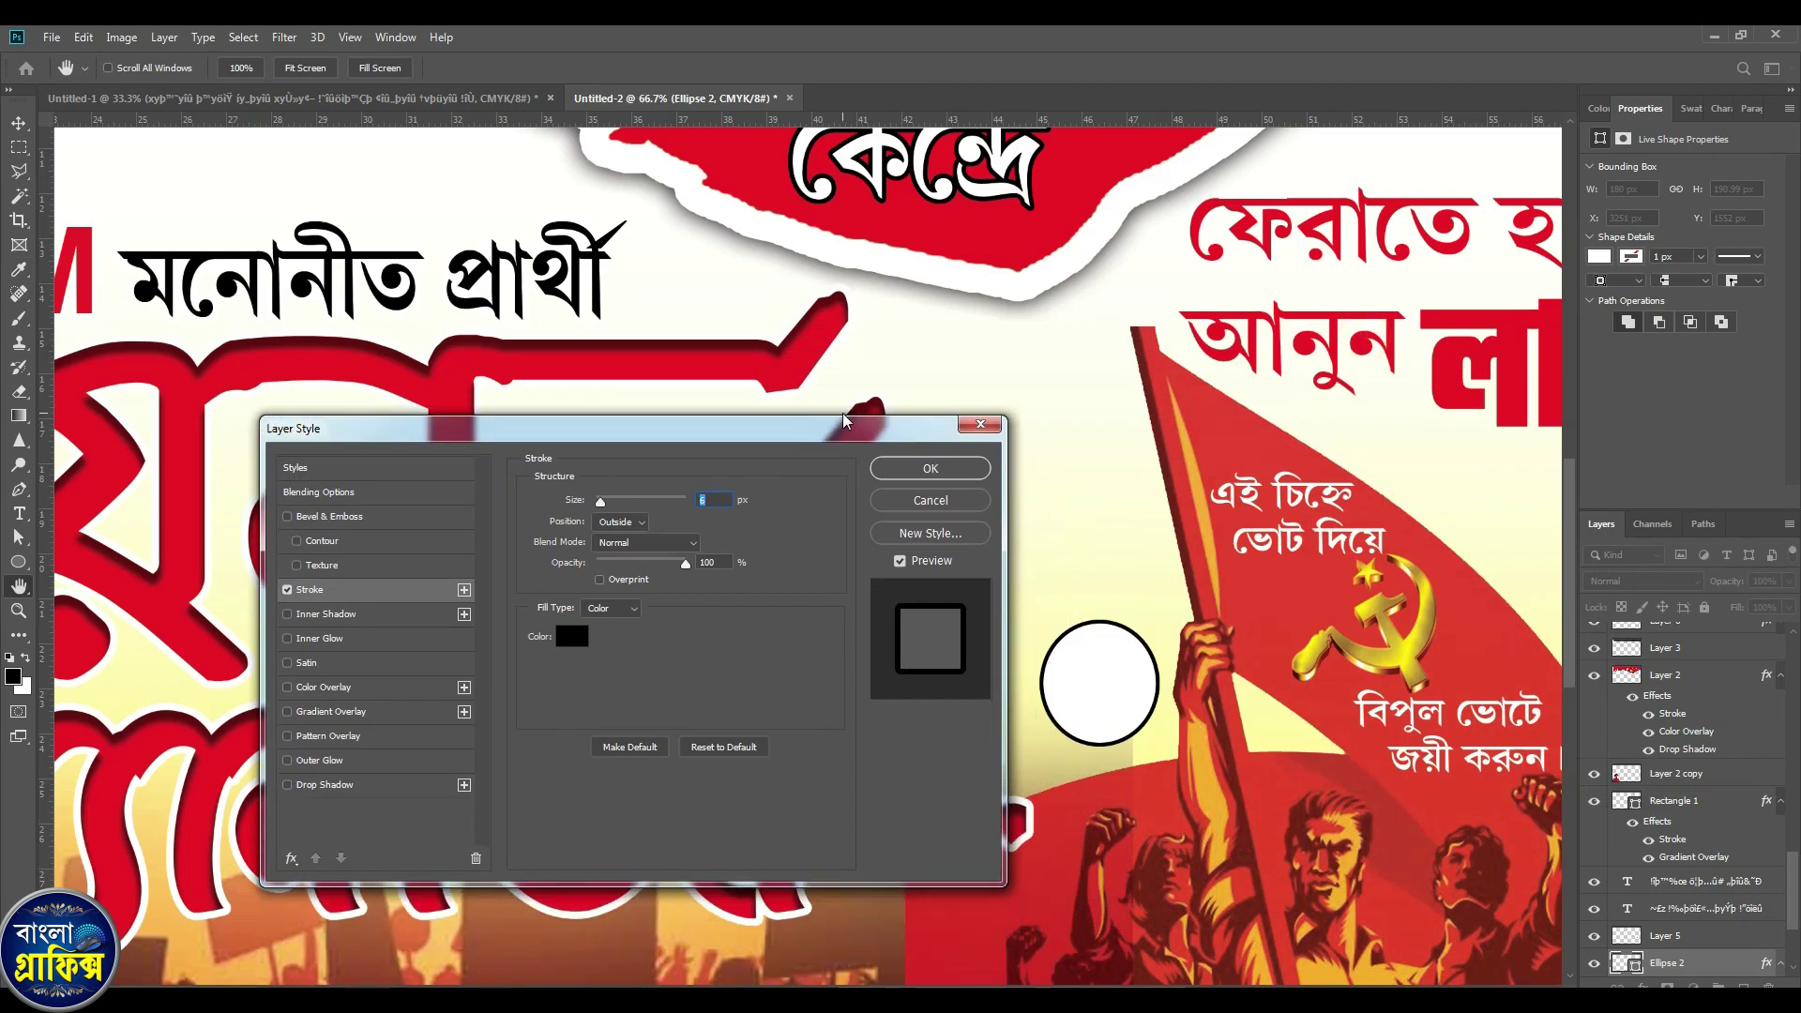
key(Return)
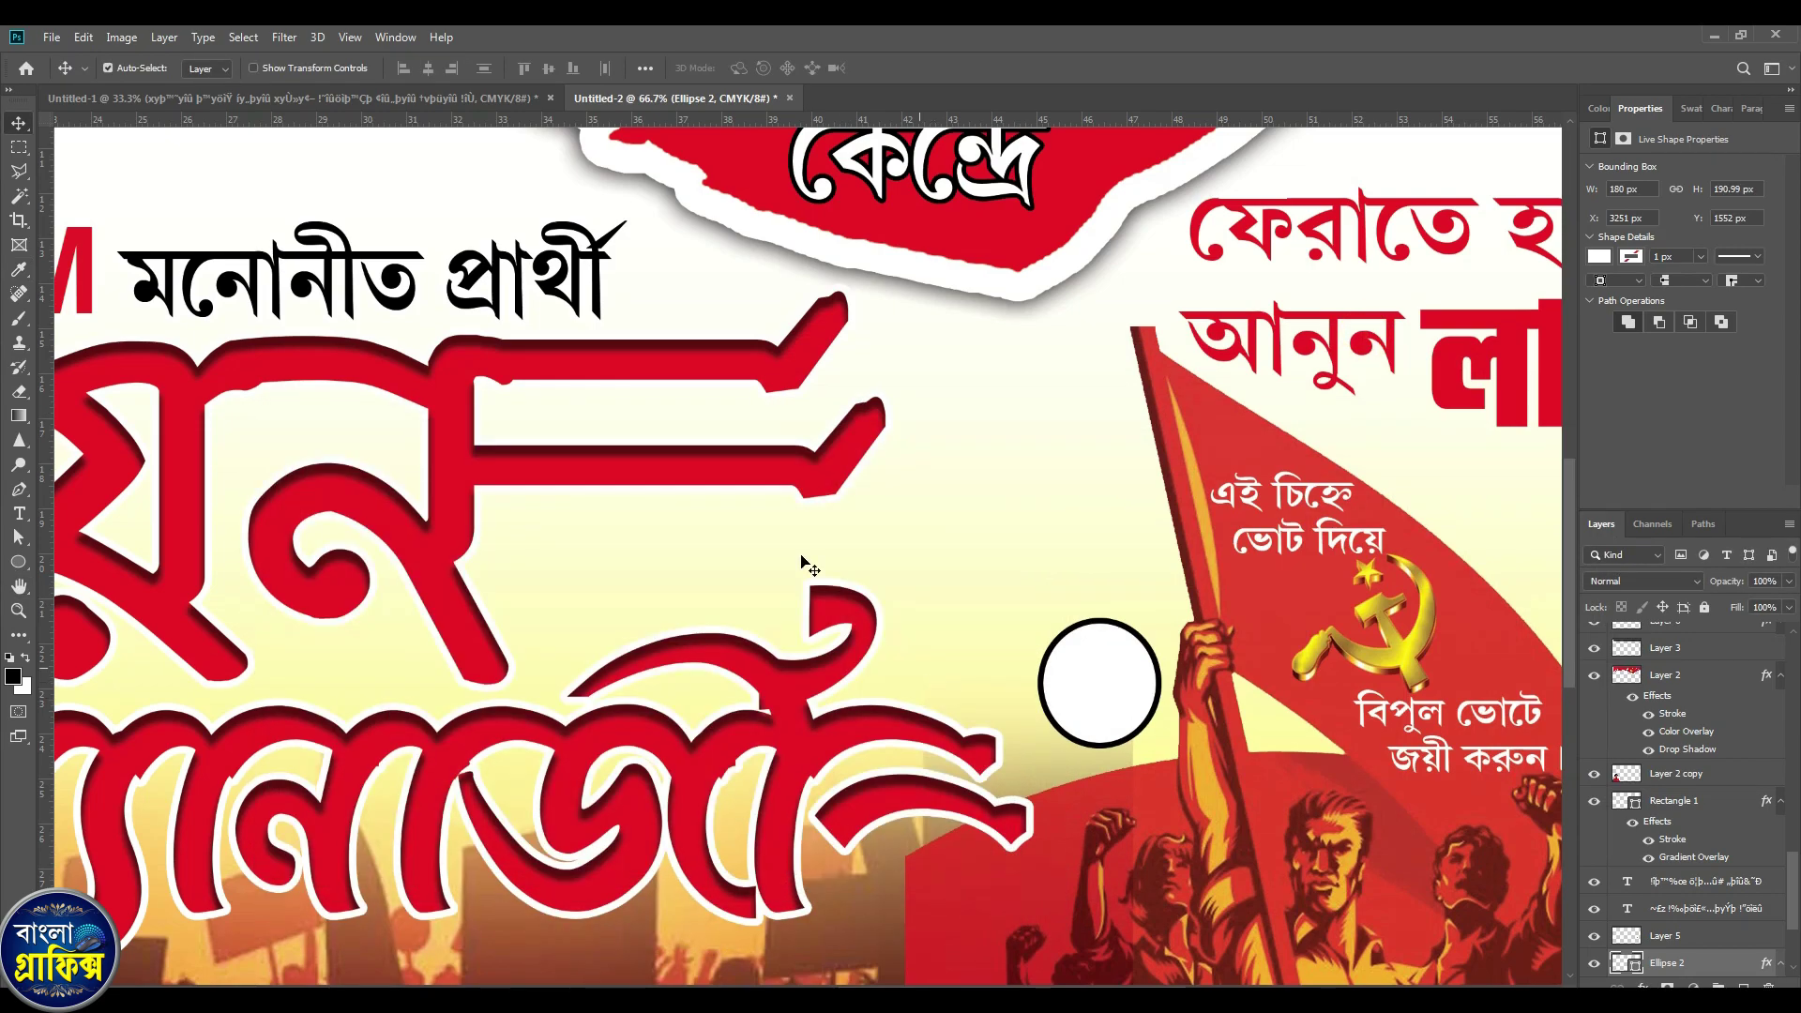
Duplicate the "CPIM মনোনীত প্রার্থী" text beside the white circle and delete "CPIM" from the copy.
click(502, 305)
drag(466, 280, 1026, 603)
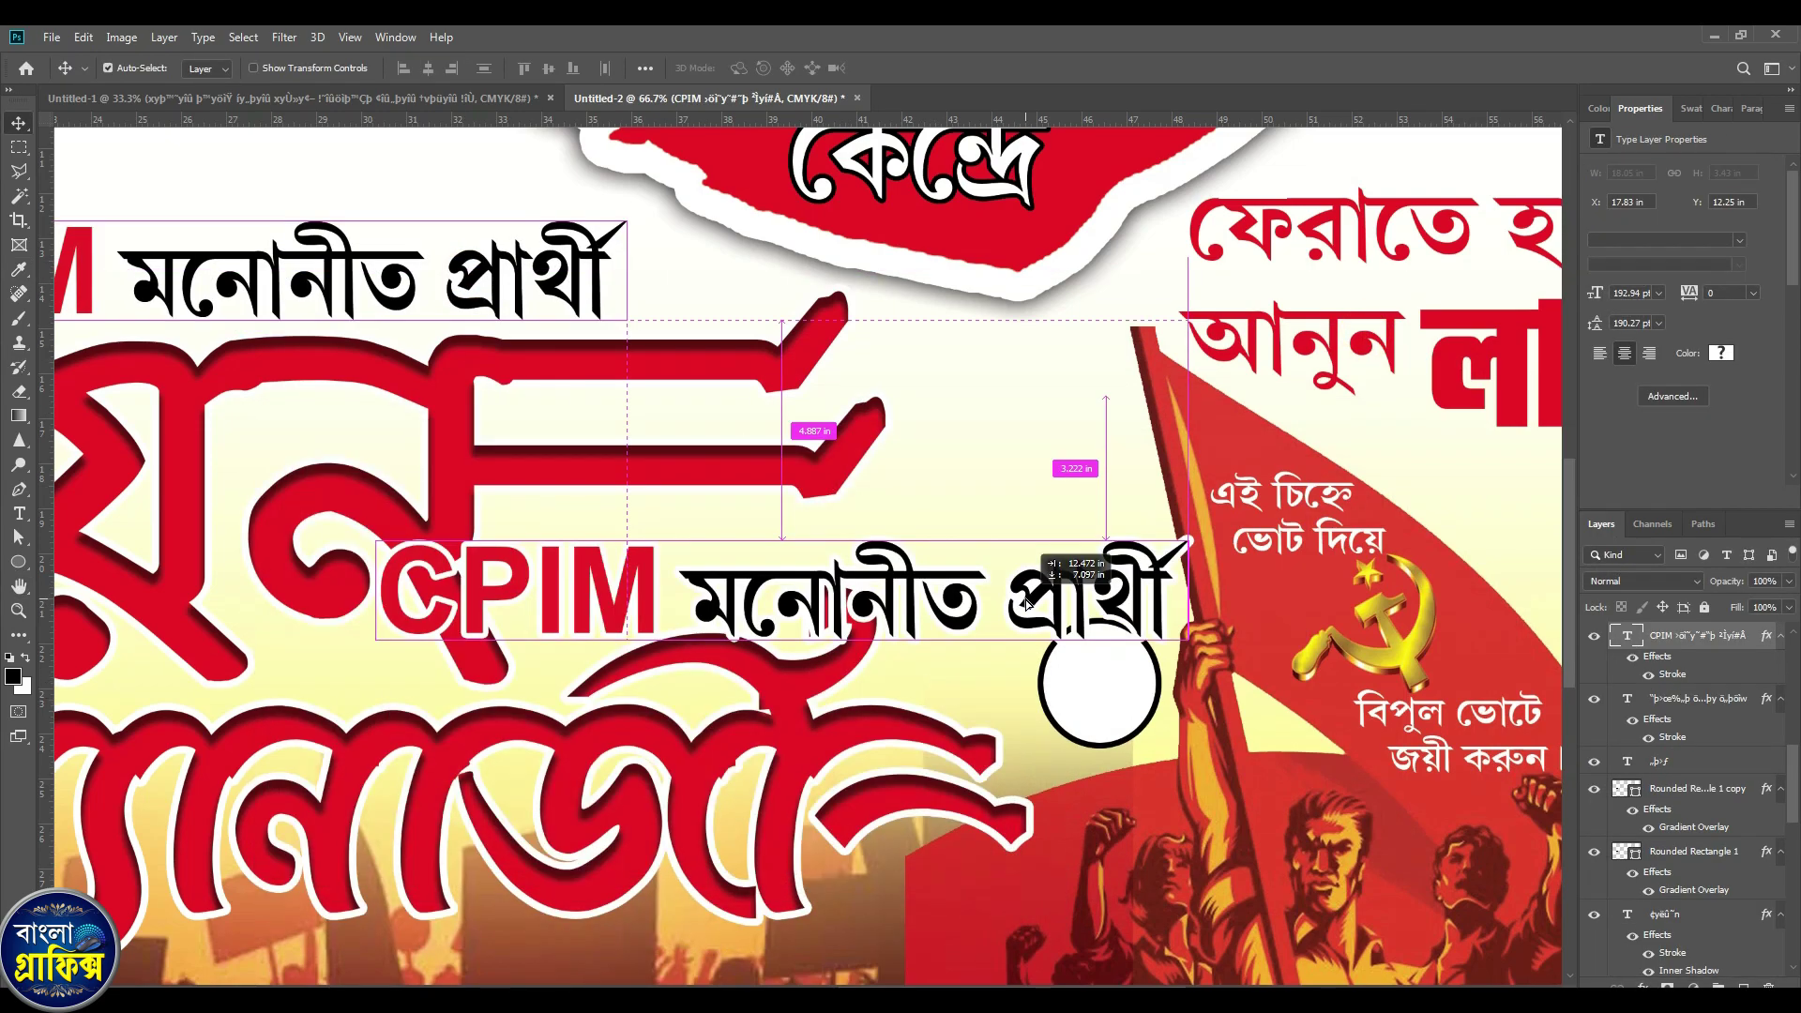
key(t)
drag(710, 610, 234, 555)
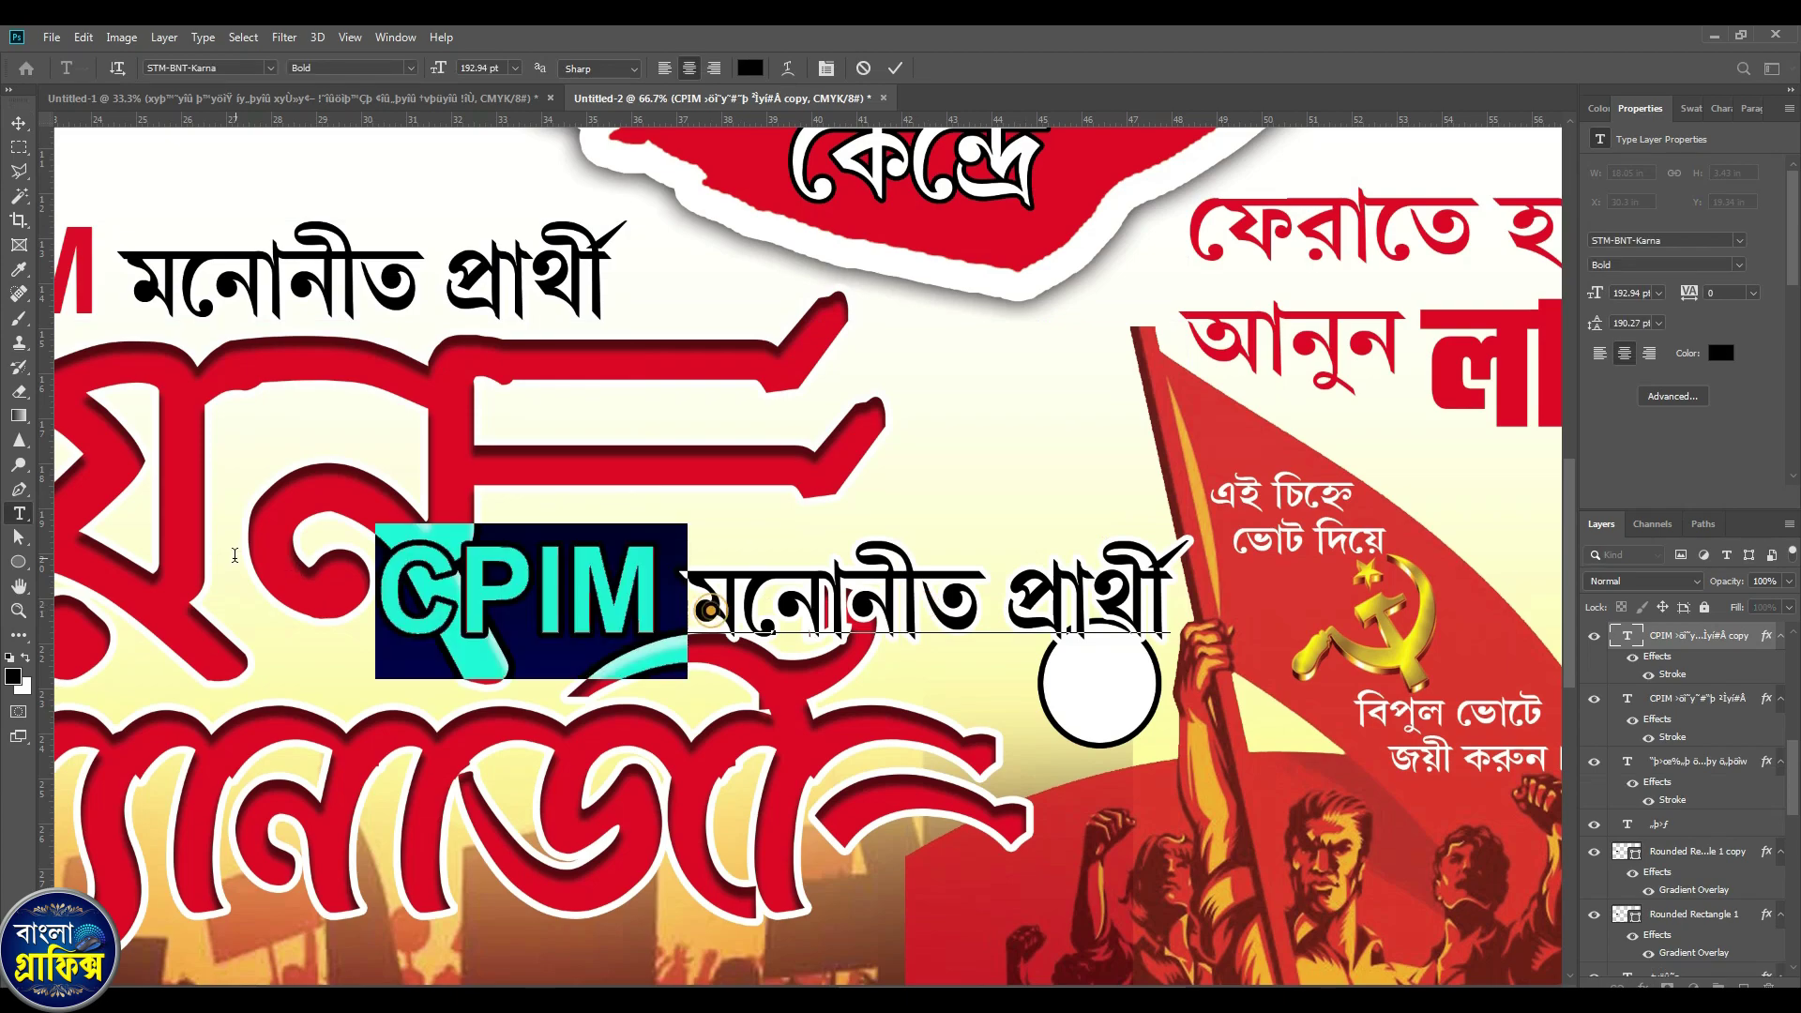
key(BackSpace)
key(ctrl+a)
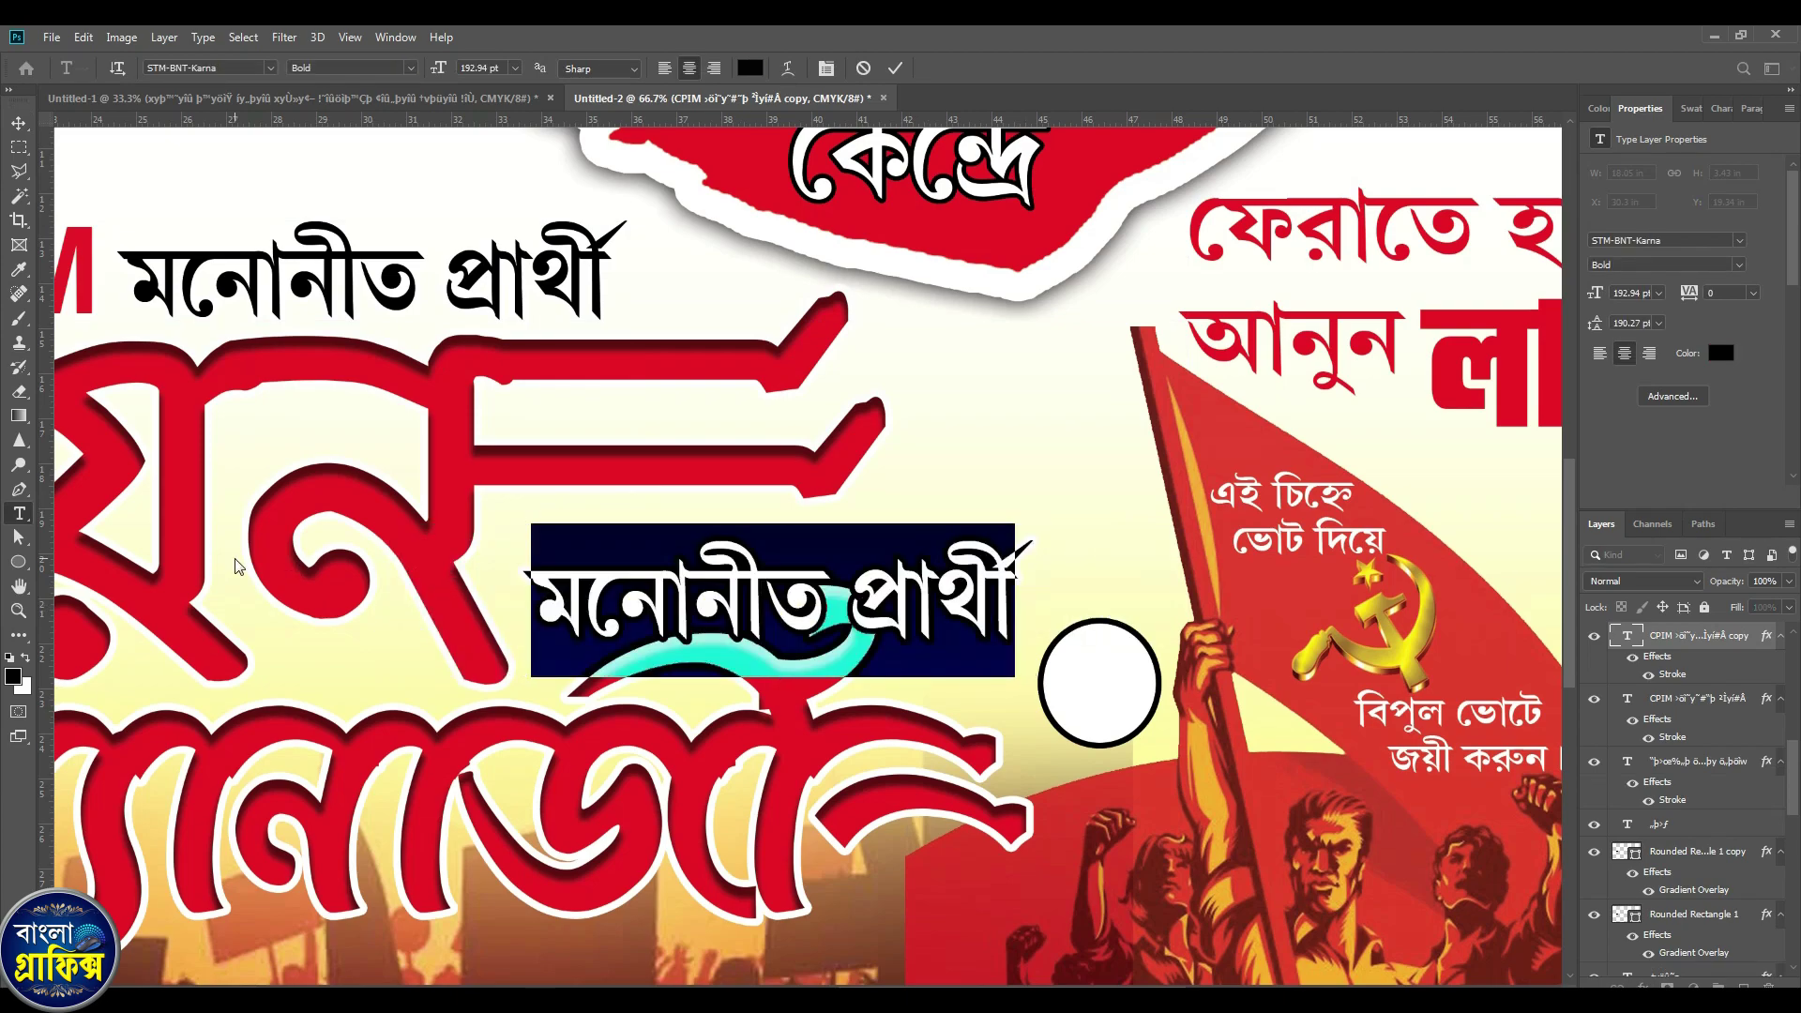
key(ctrl+Return)
key(v)
Start the S T M program and replace the duplicated text with "কে".
key(super)
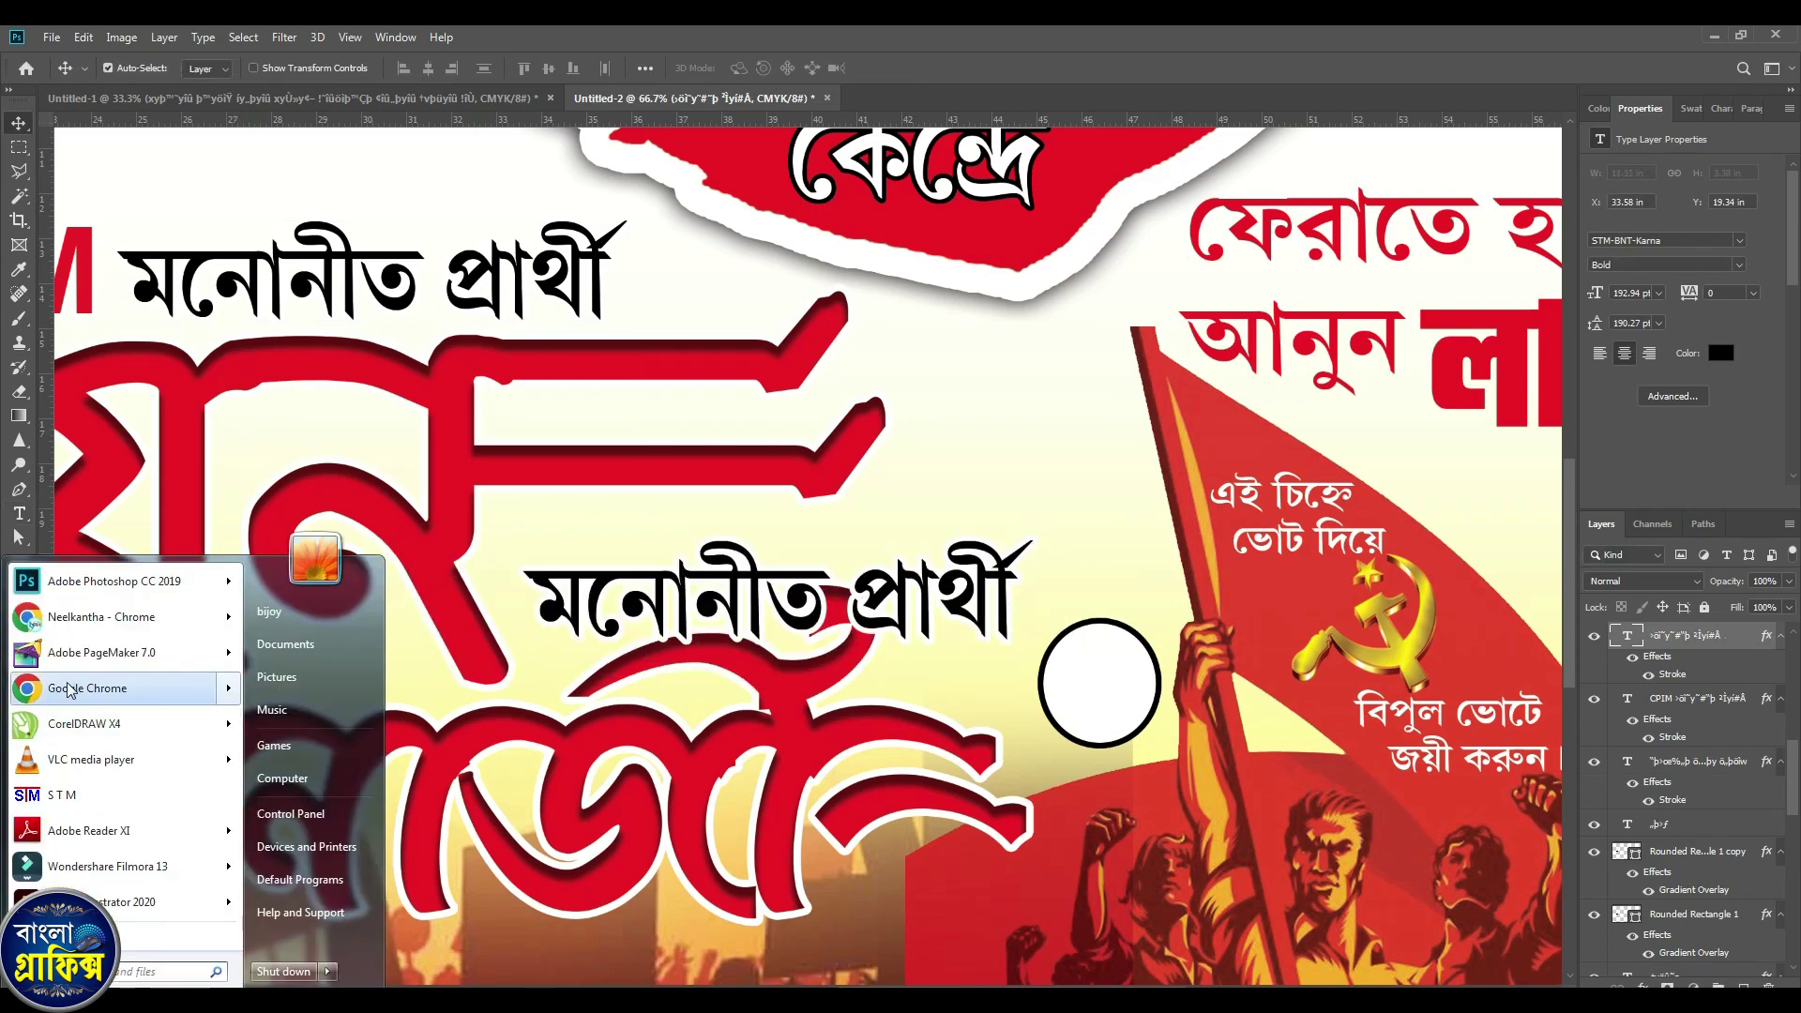
click(86, 795)
double_click(662, 601)
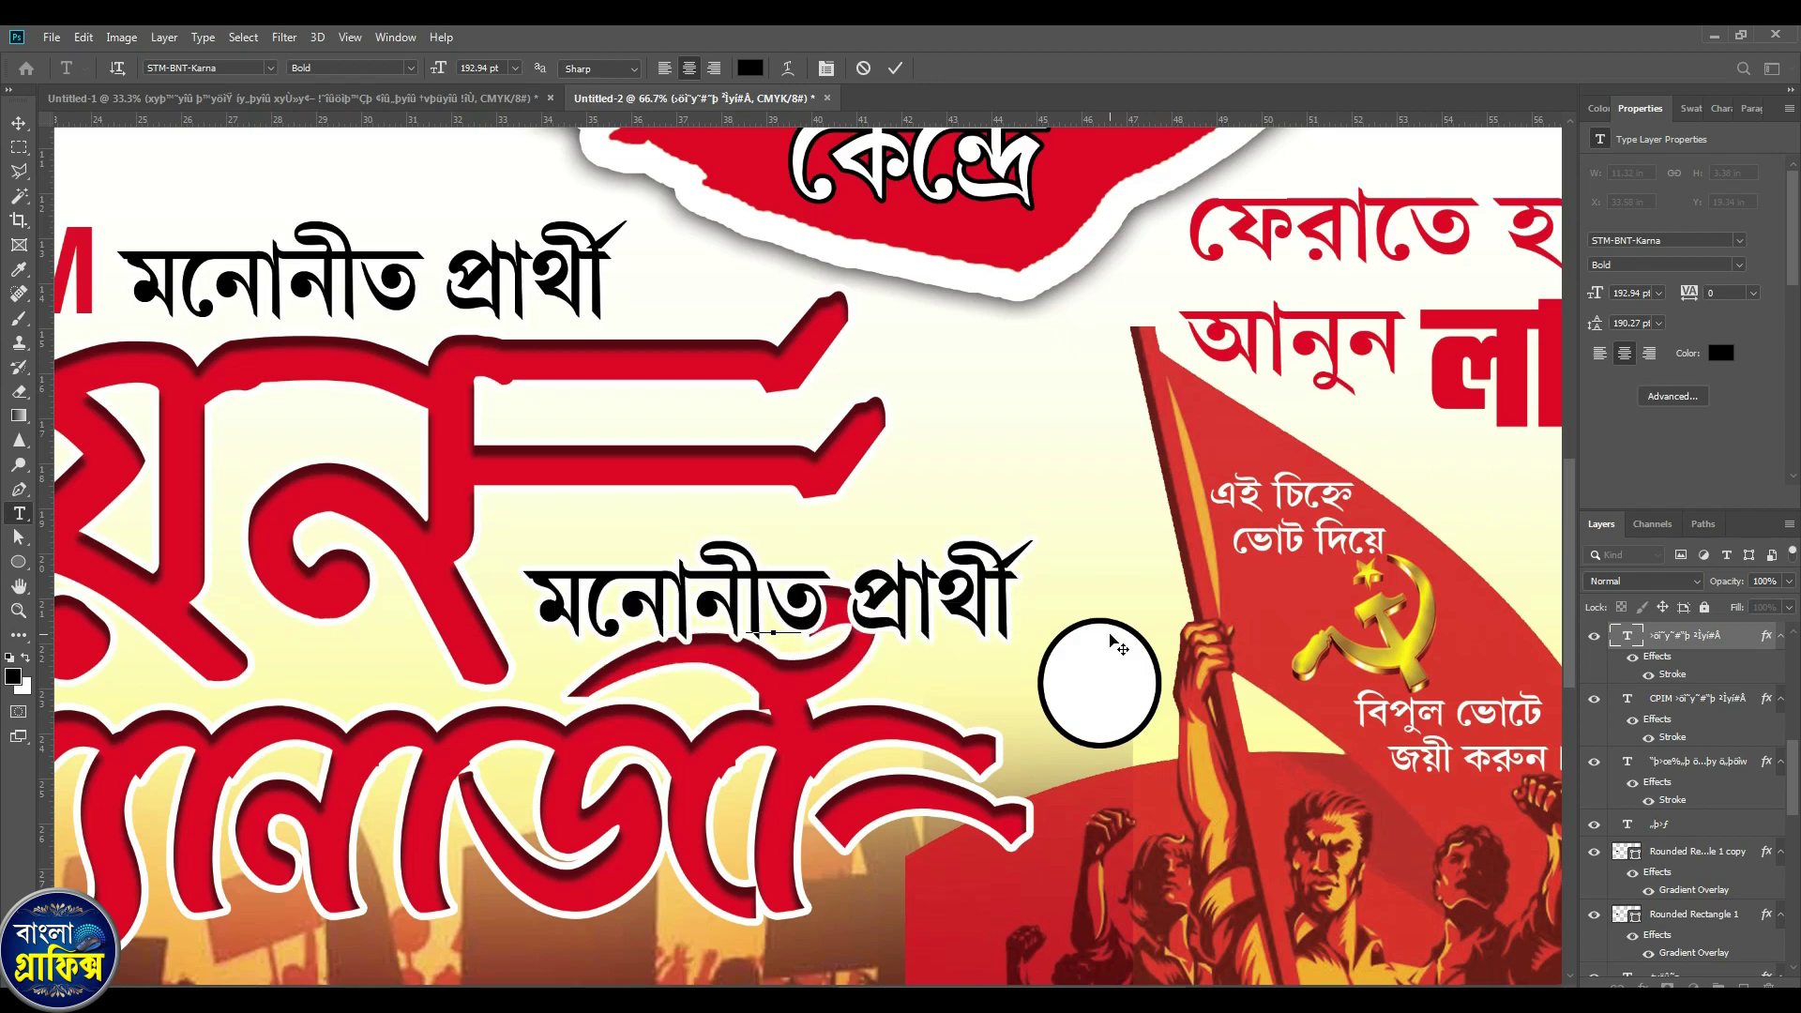
text(ত্ব)
key(ctrl+a)
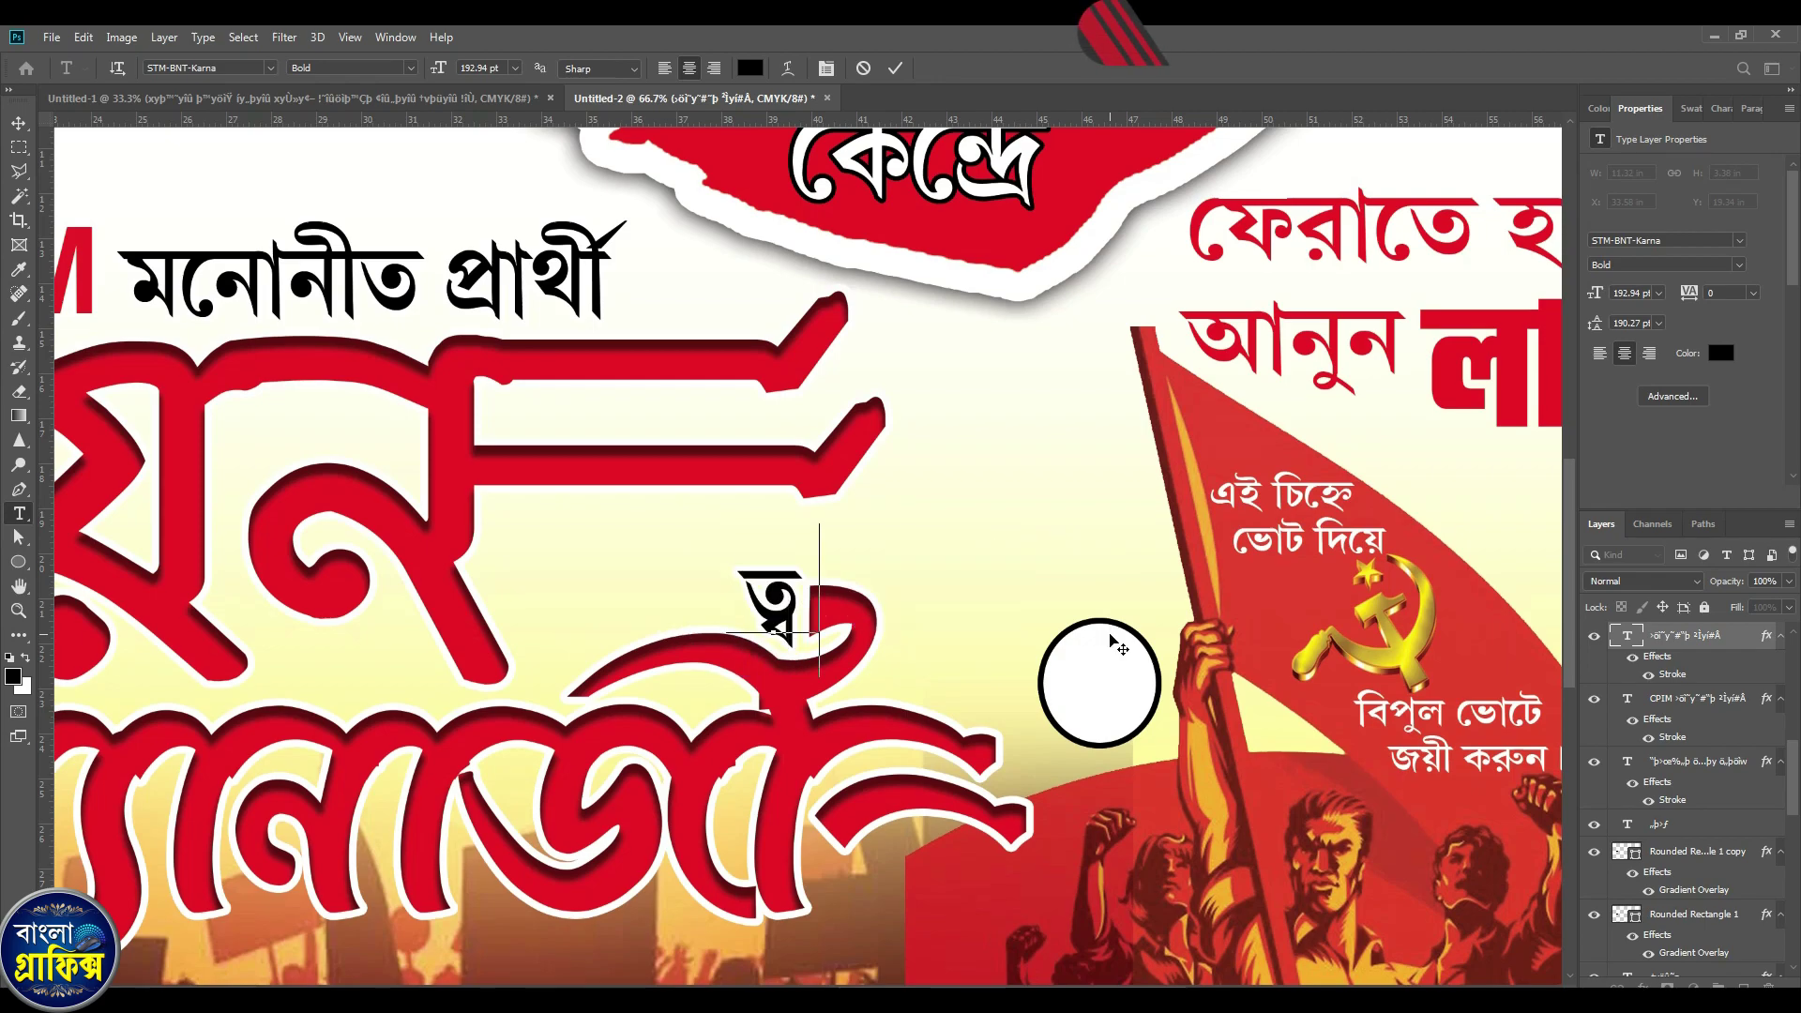
text(কে)
key(ctrl+Return)
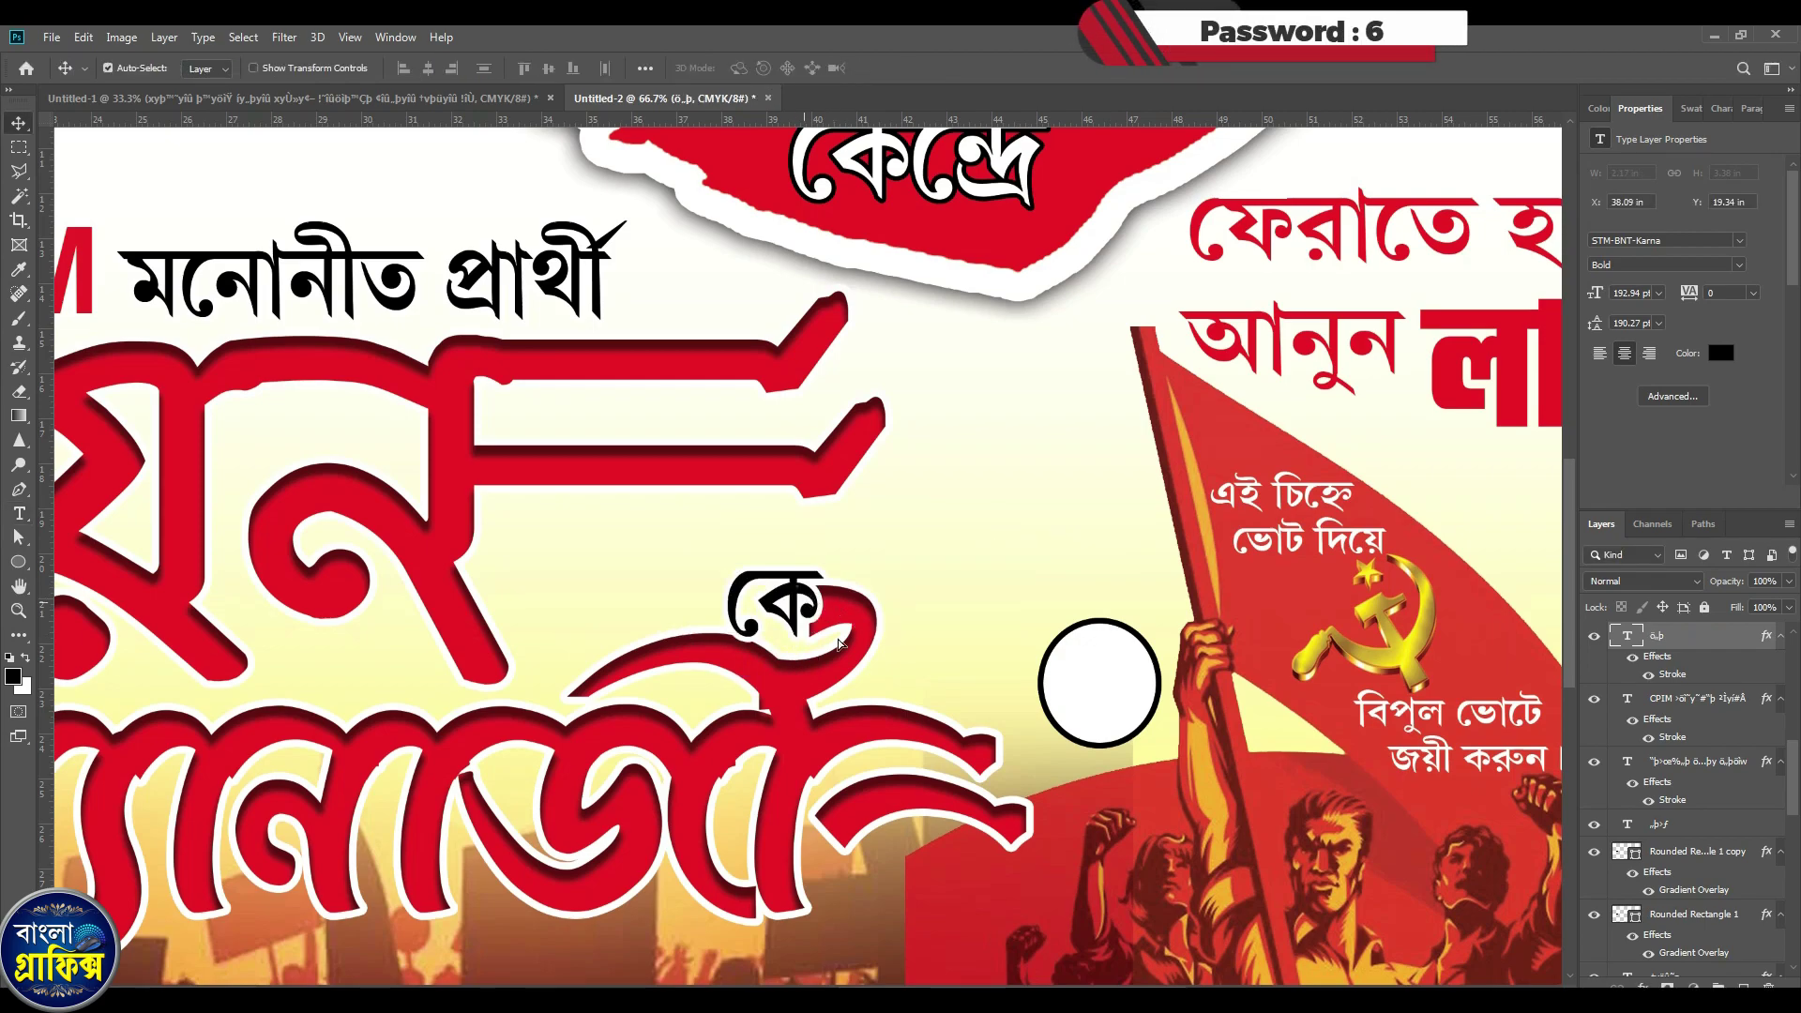
Centre the "কে" text on the white circle and remove its layer effects.
drag(840, 645, 1164, 721)
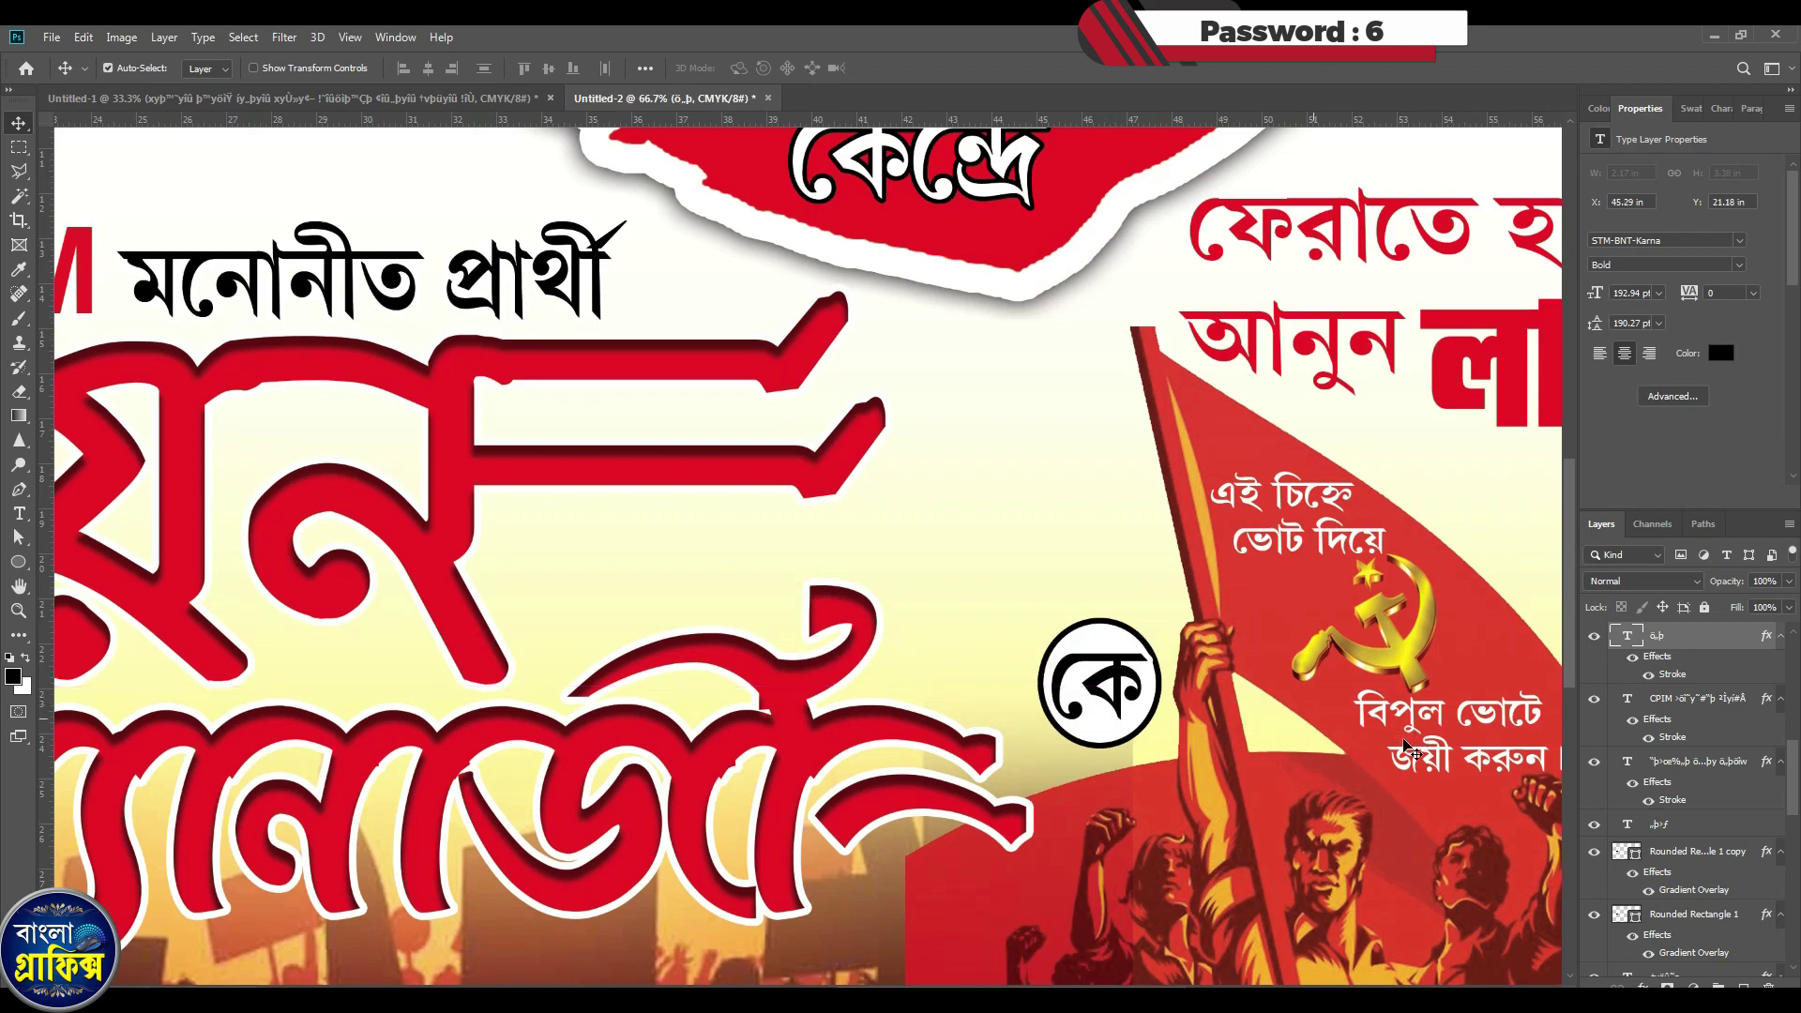
drag(1670, 661, 1768, 985)
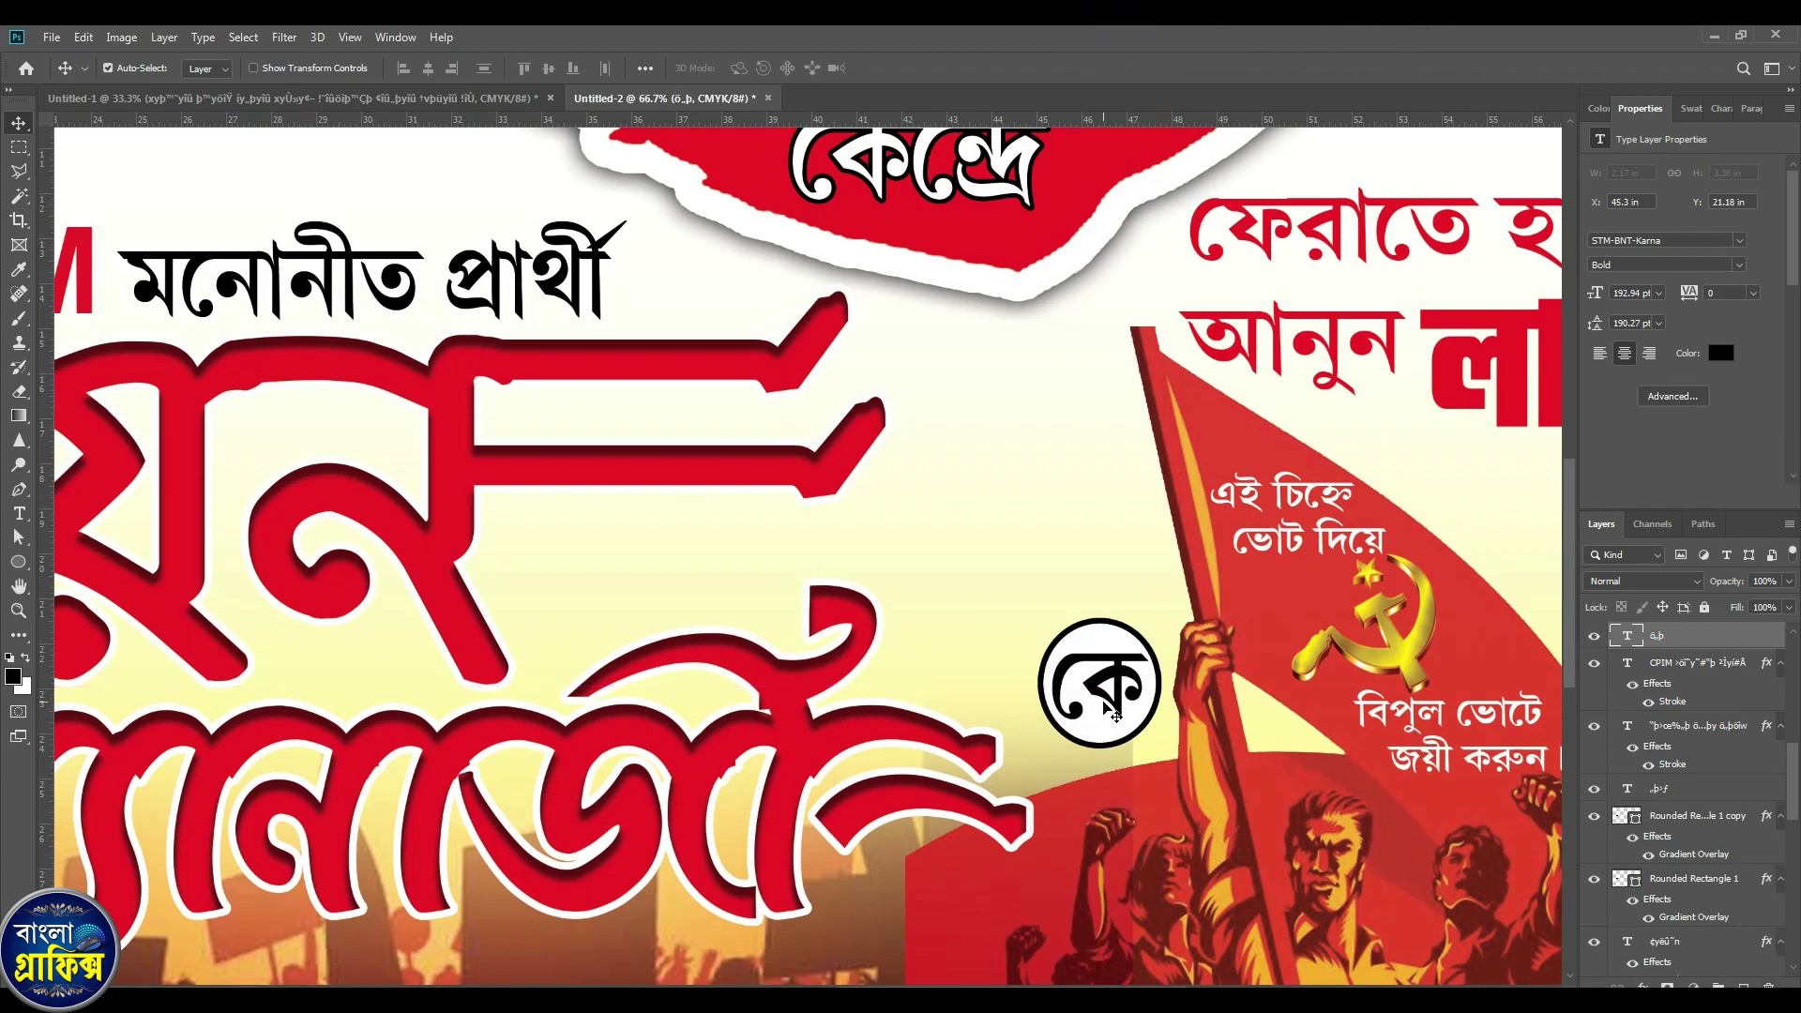
key(ctrl+0)
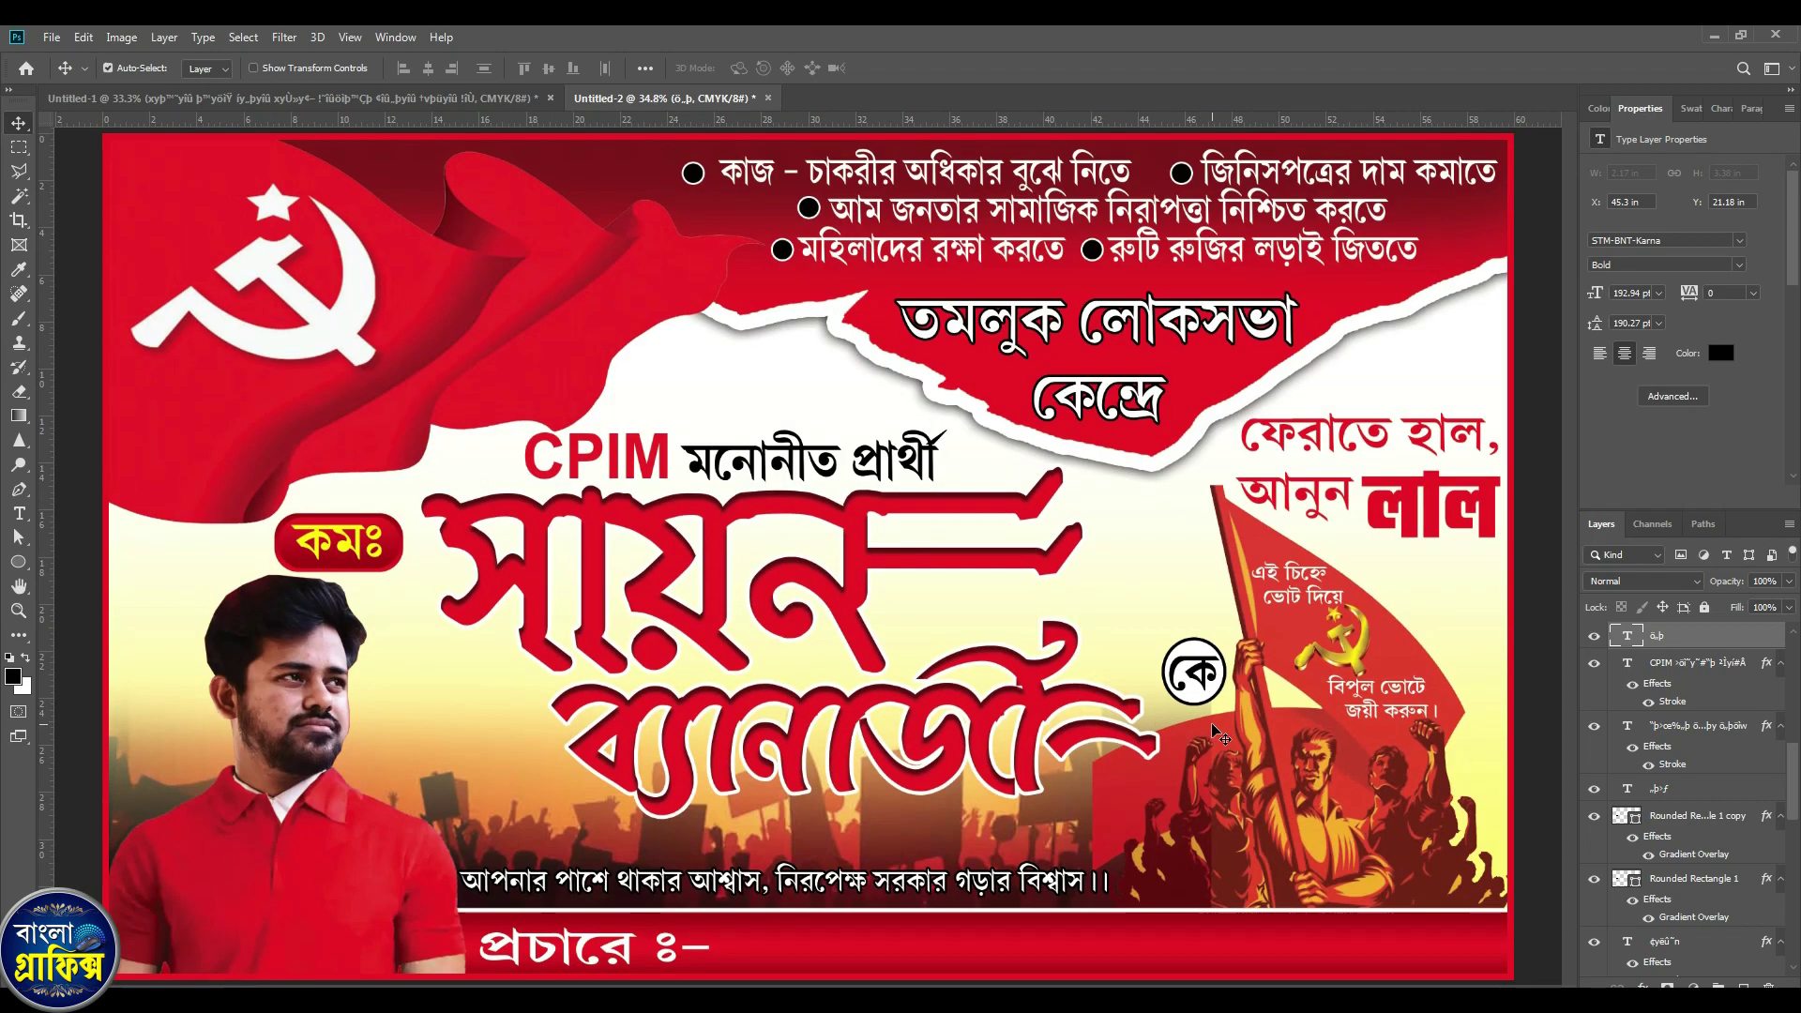